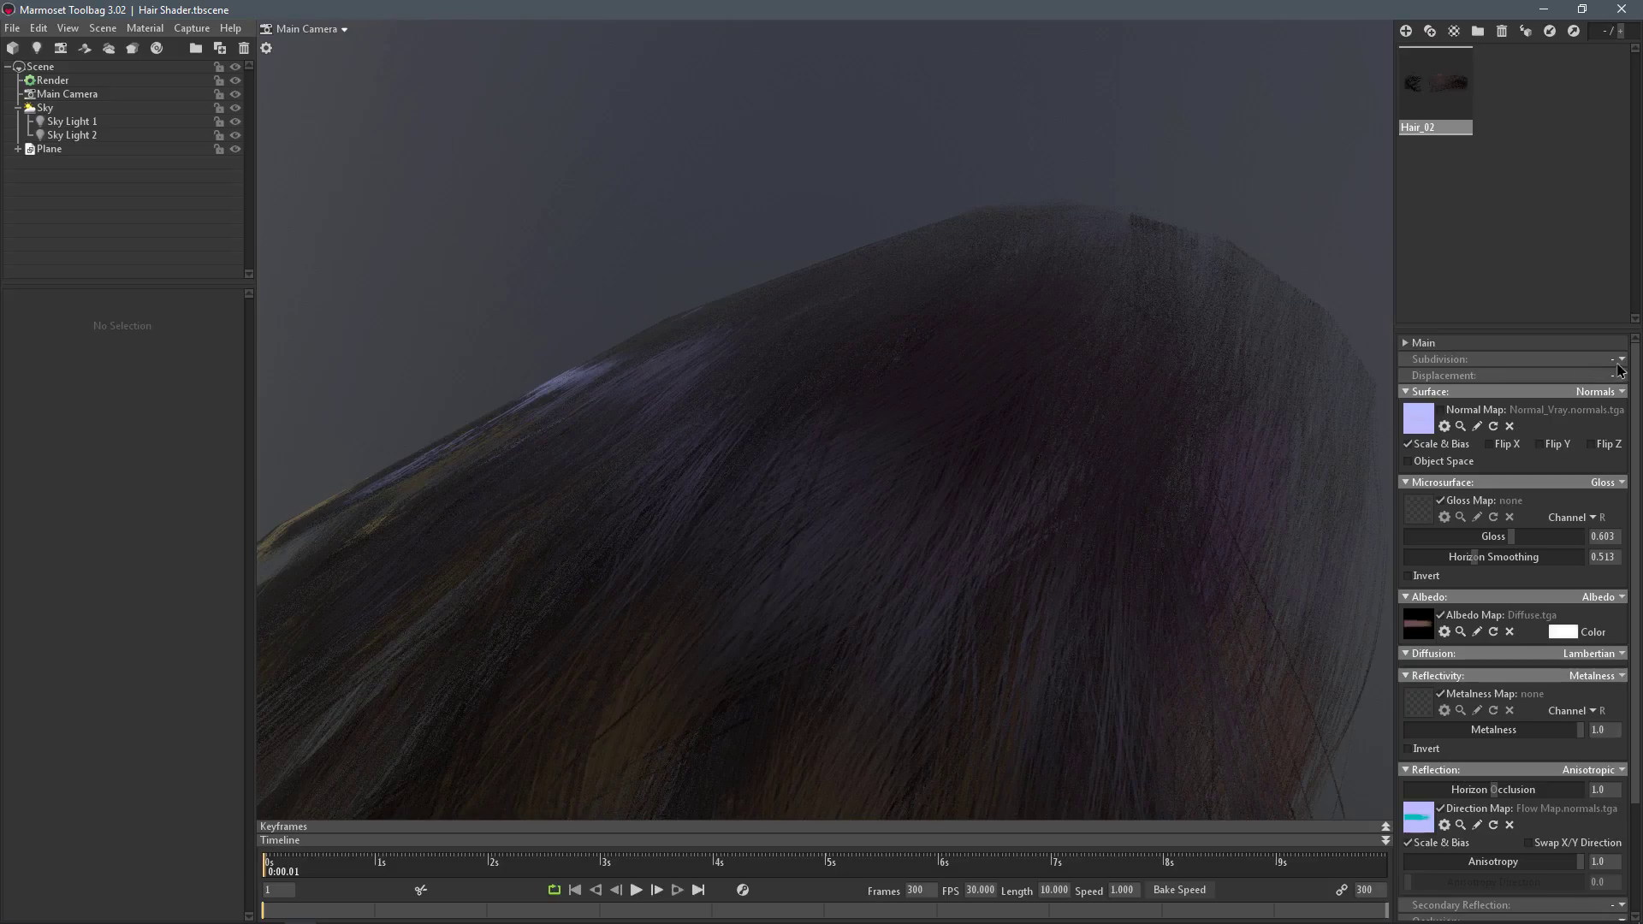
Set the hair material's subdivision to PN Triangles and toggle the normal map to compare its effect on the hair
click(1557, 412)
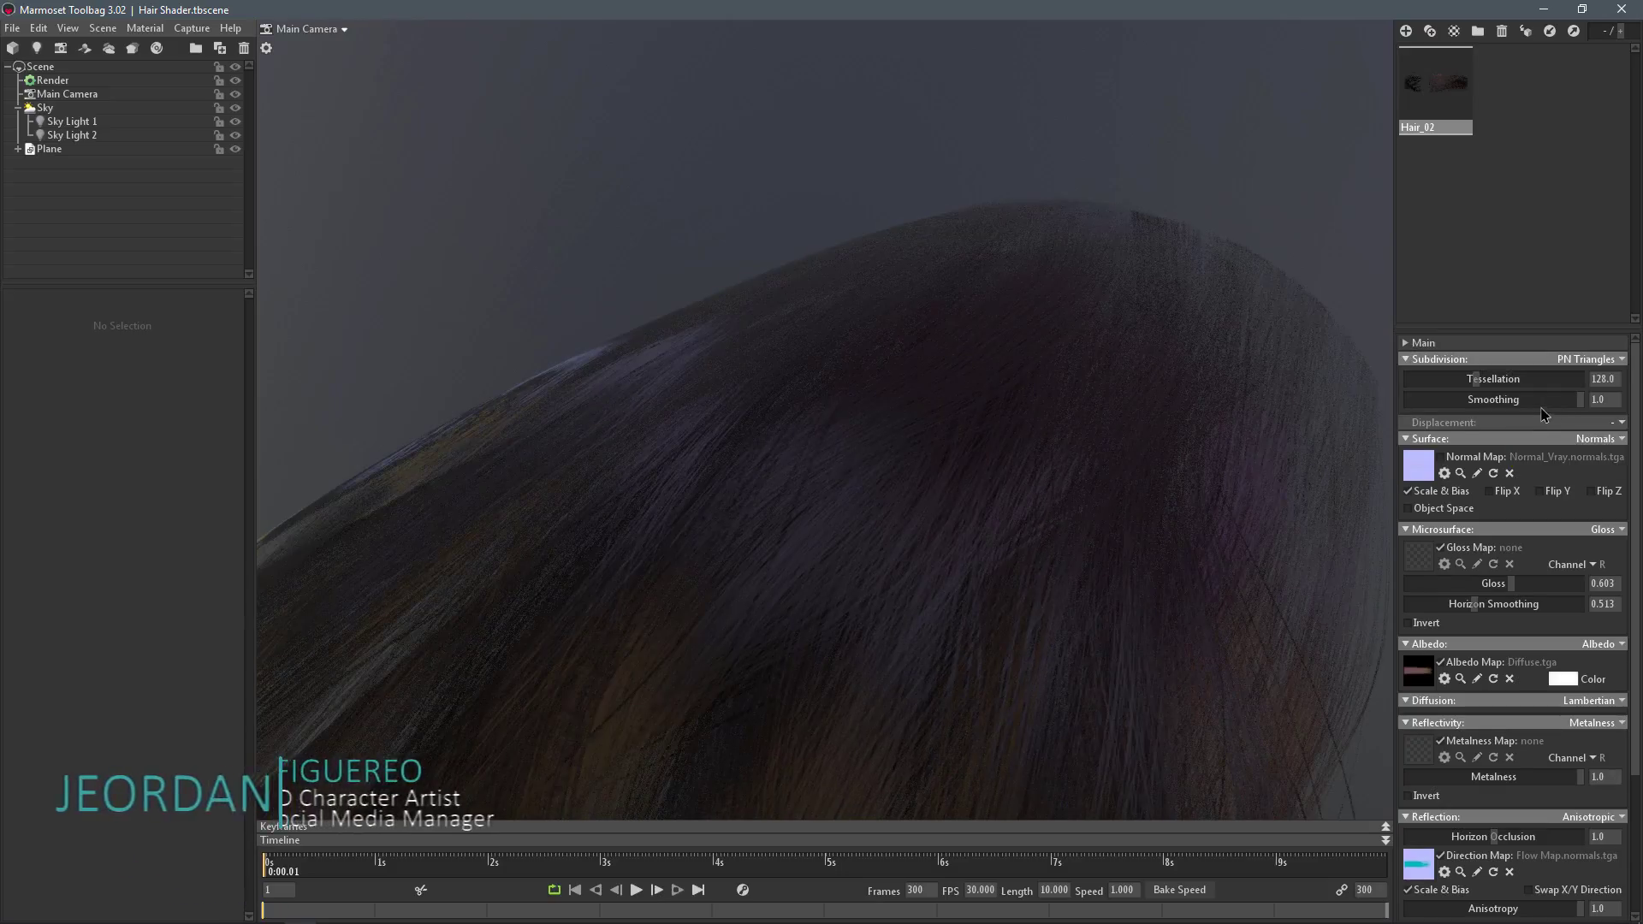
drag(1317, 385, 937, 405)
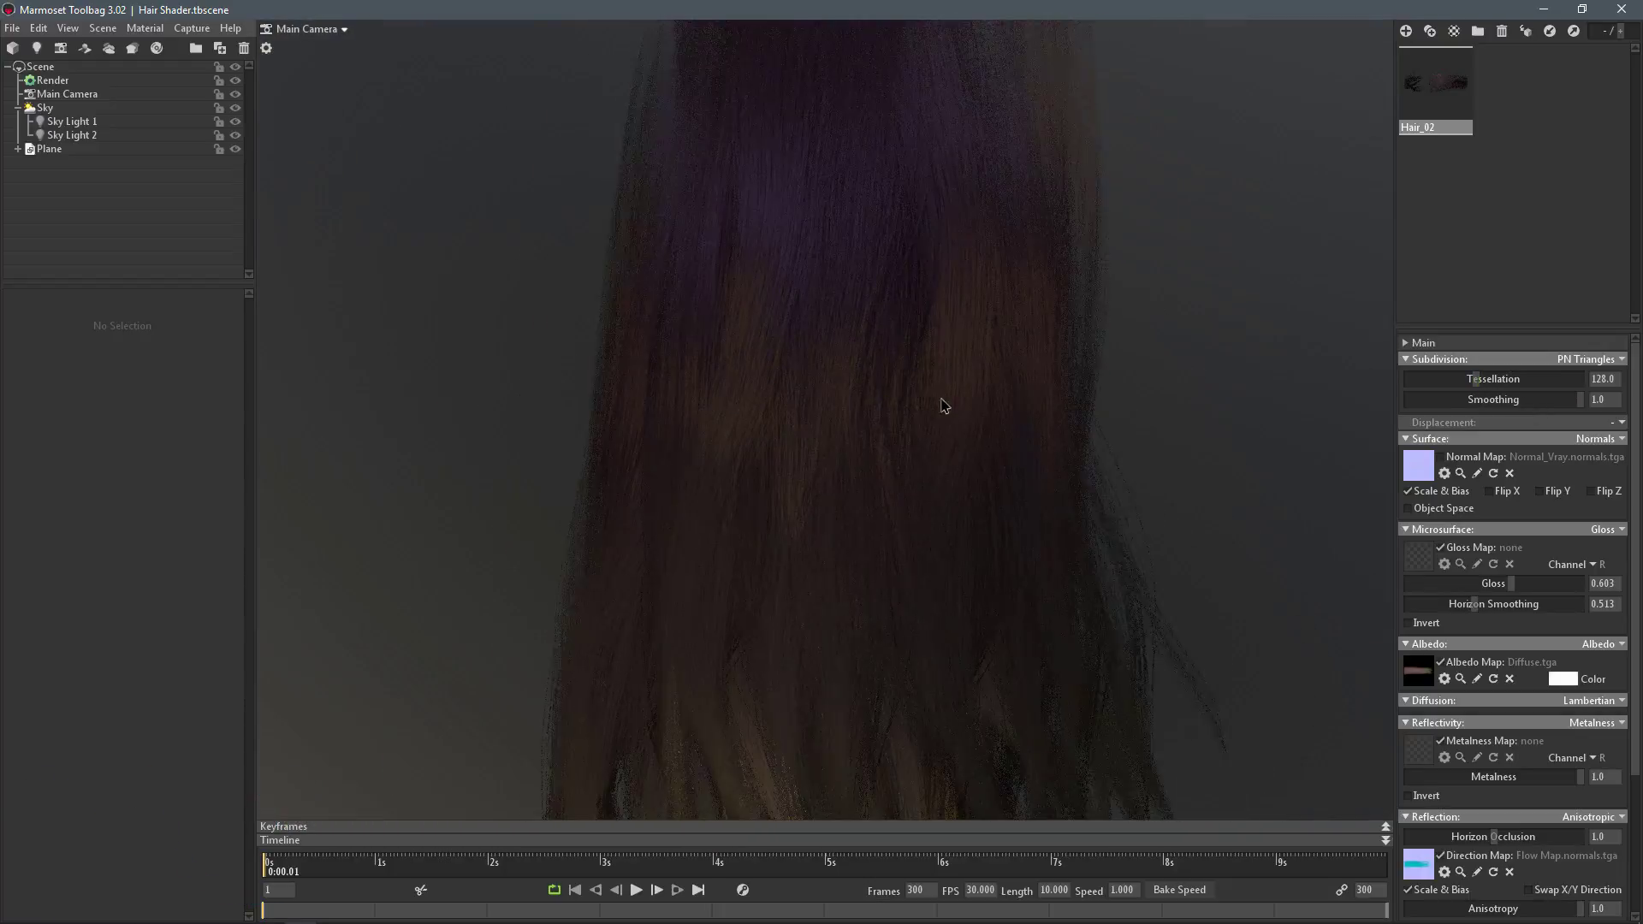
click(1478, 458)
click(1477, 458)
click(1477, 457)
drag(954, 344, 1018, 324)
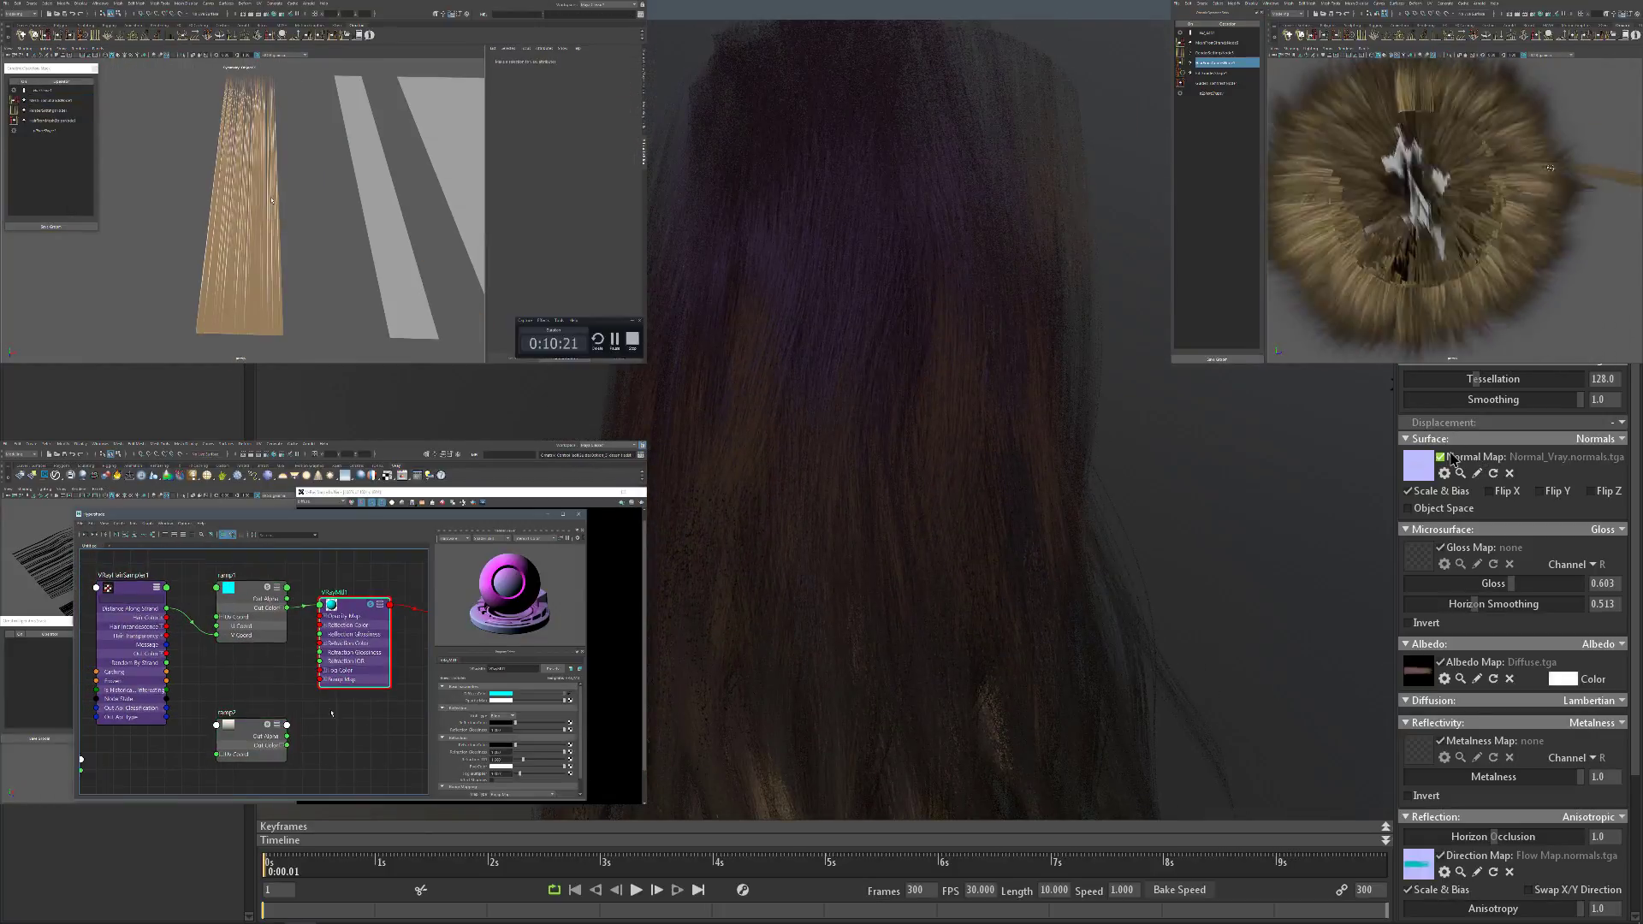
click(1440, 456)
Collapse the Surface, Microsurface, Diffusion and Reflectivity settings and compare the hair with the albedo map off and on
click(1407, 439)
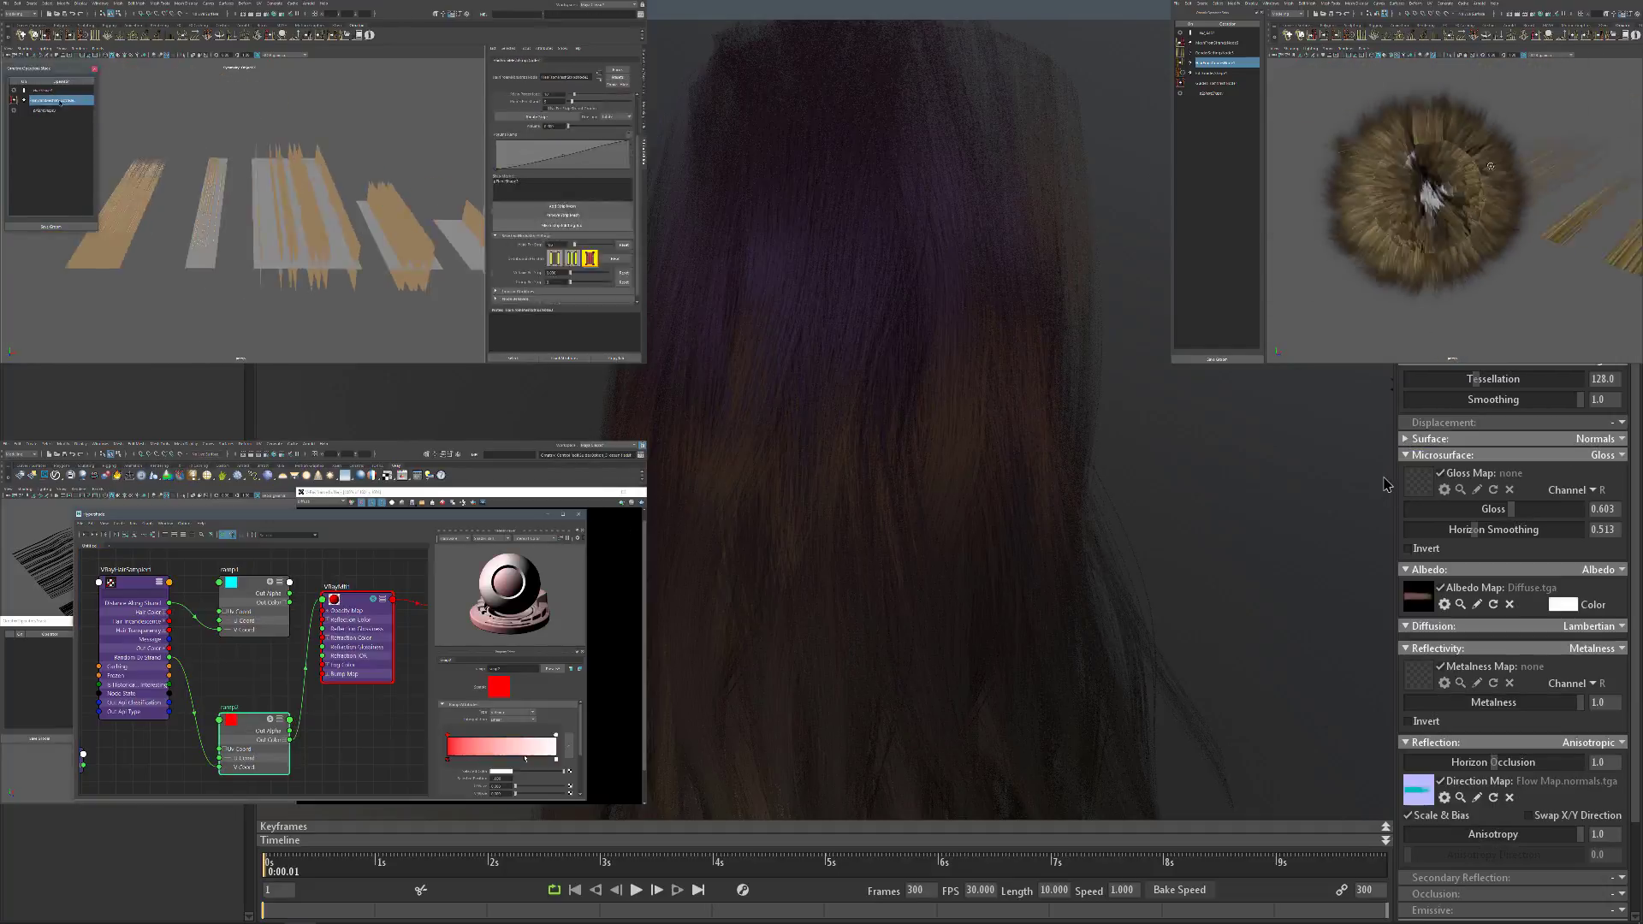
click(1405, 456)
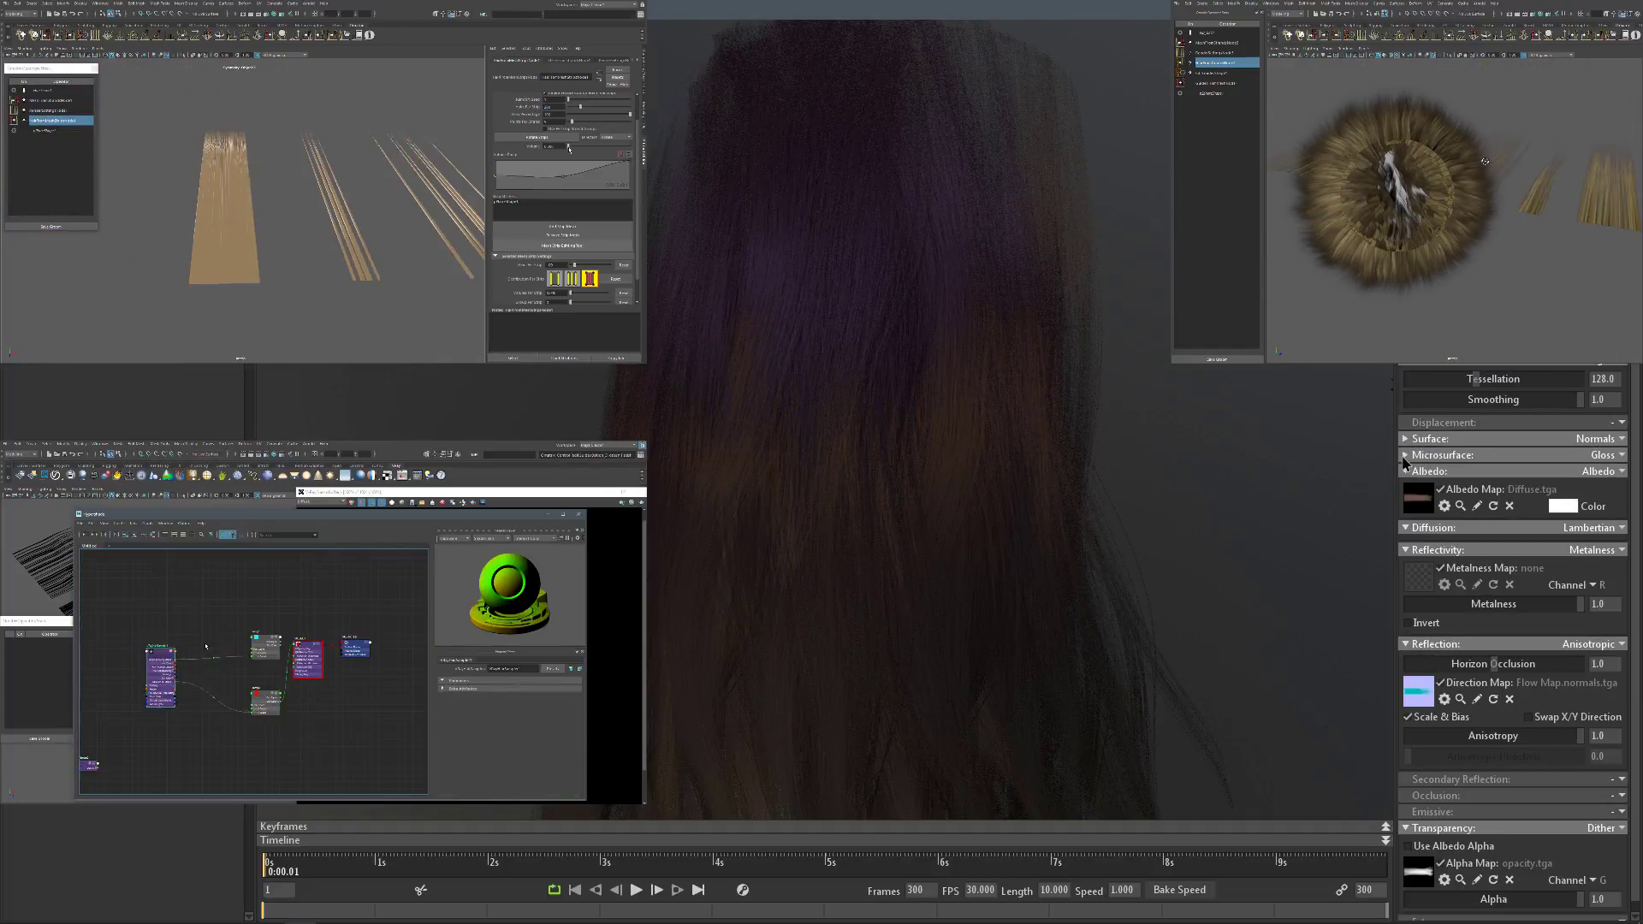
click(1440, 489)
click(1440, 489)
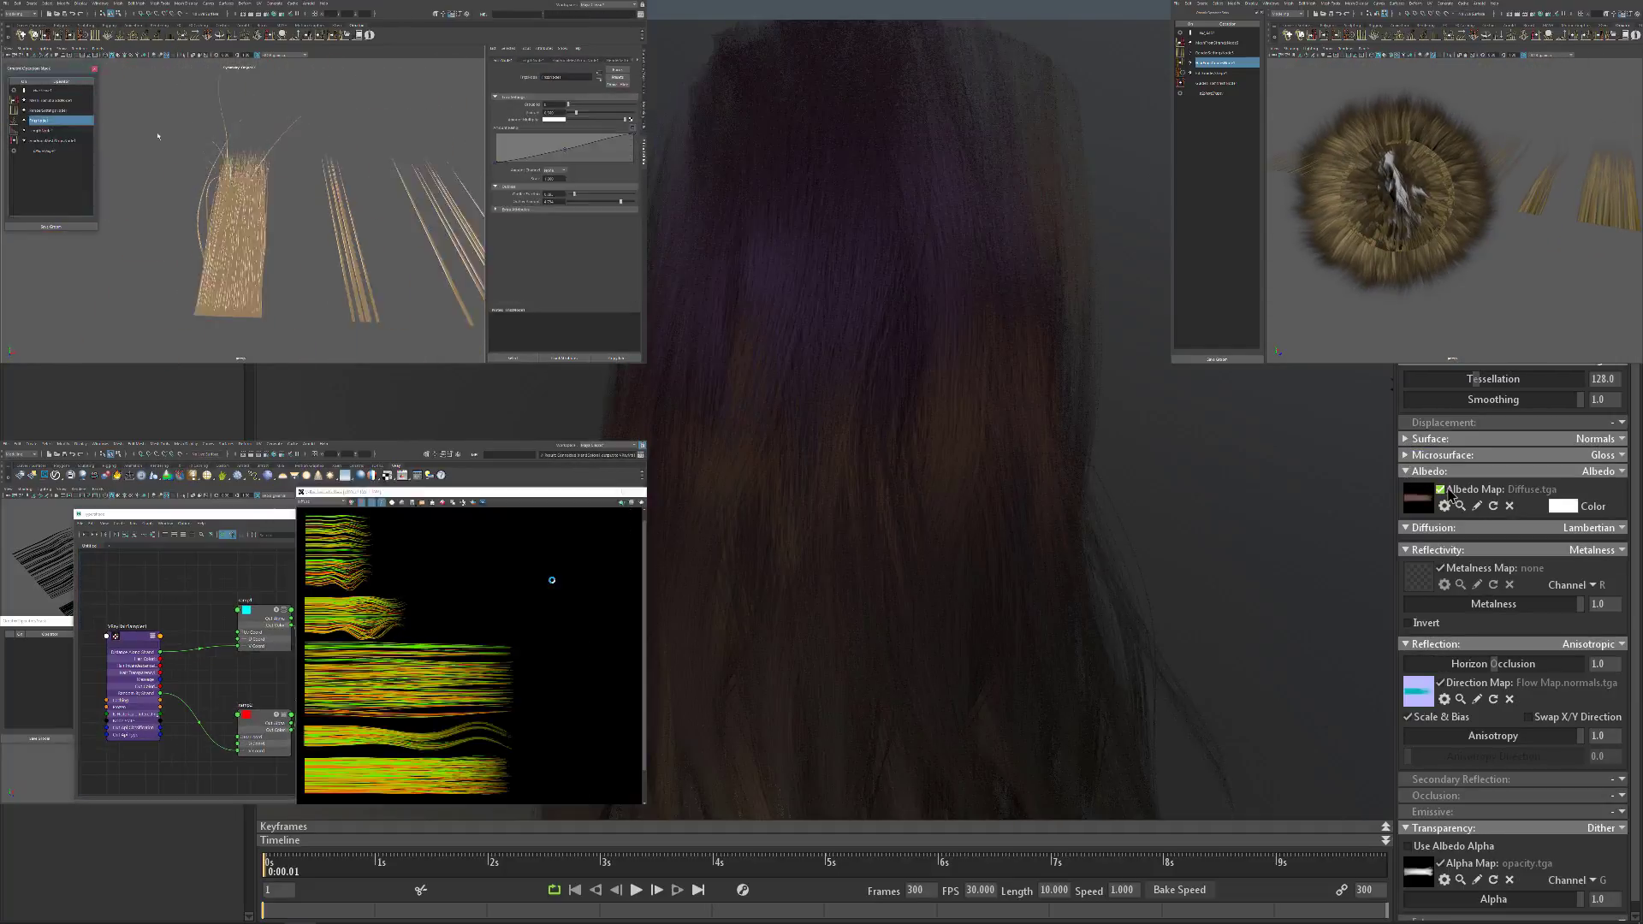
click(1440, 489)
click(1440, 489)
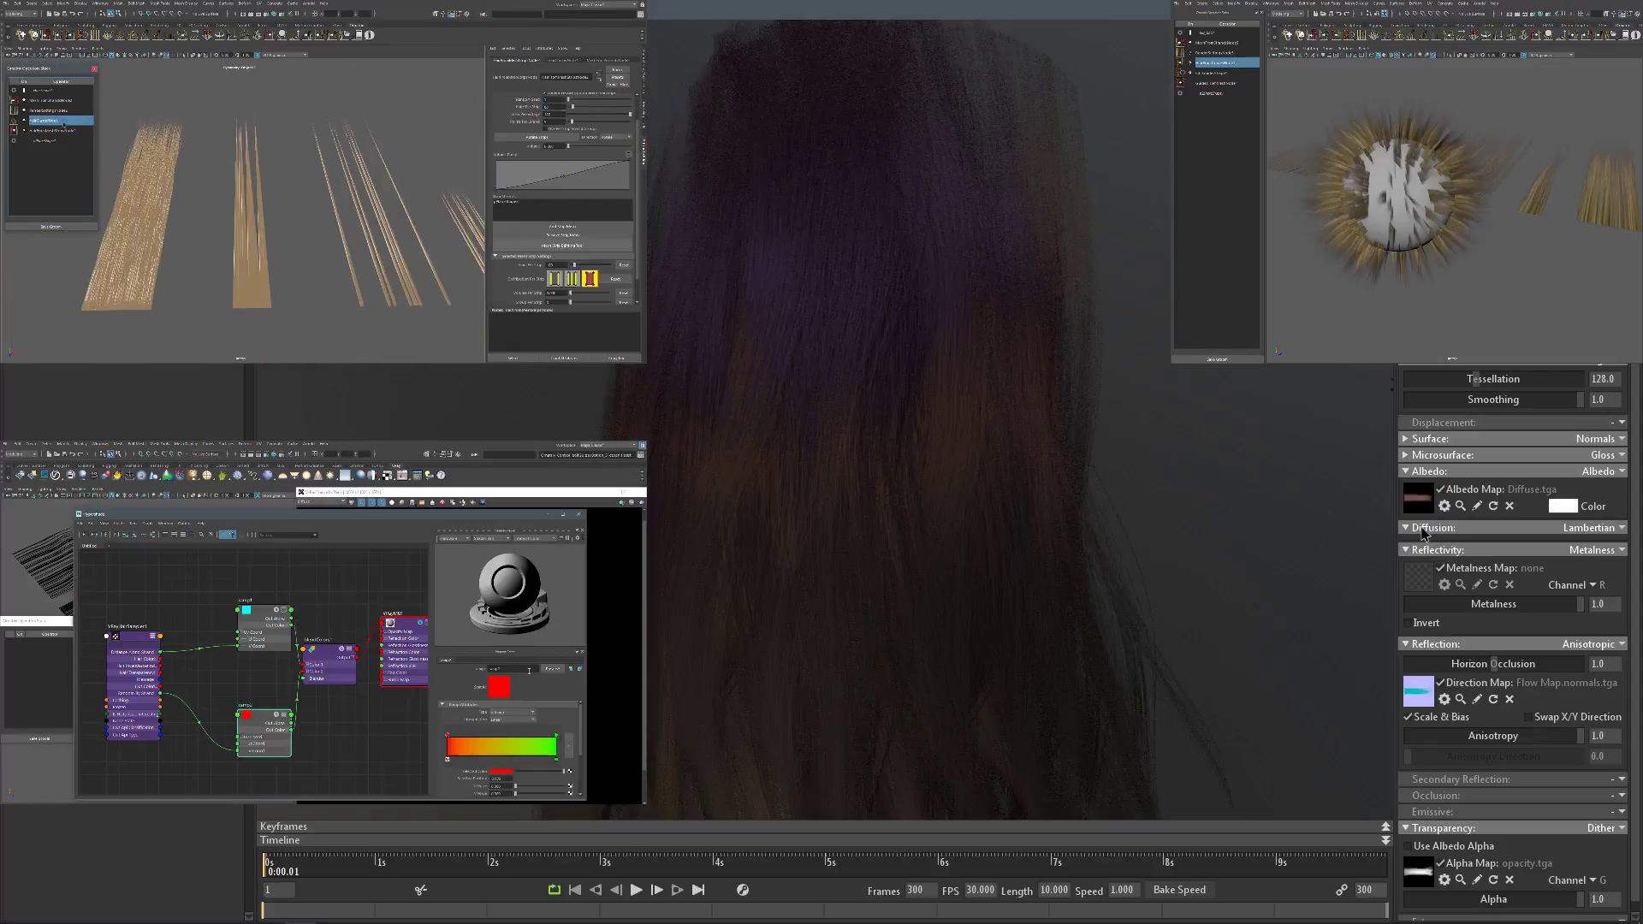
click(1404, 529)
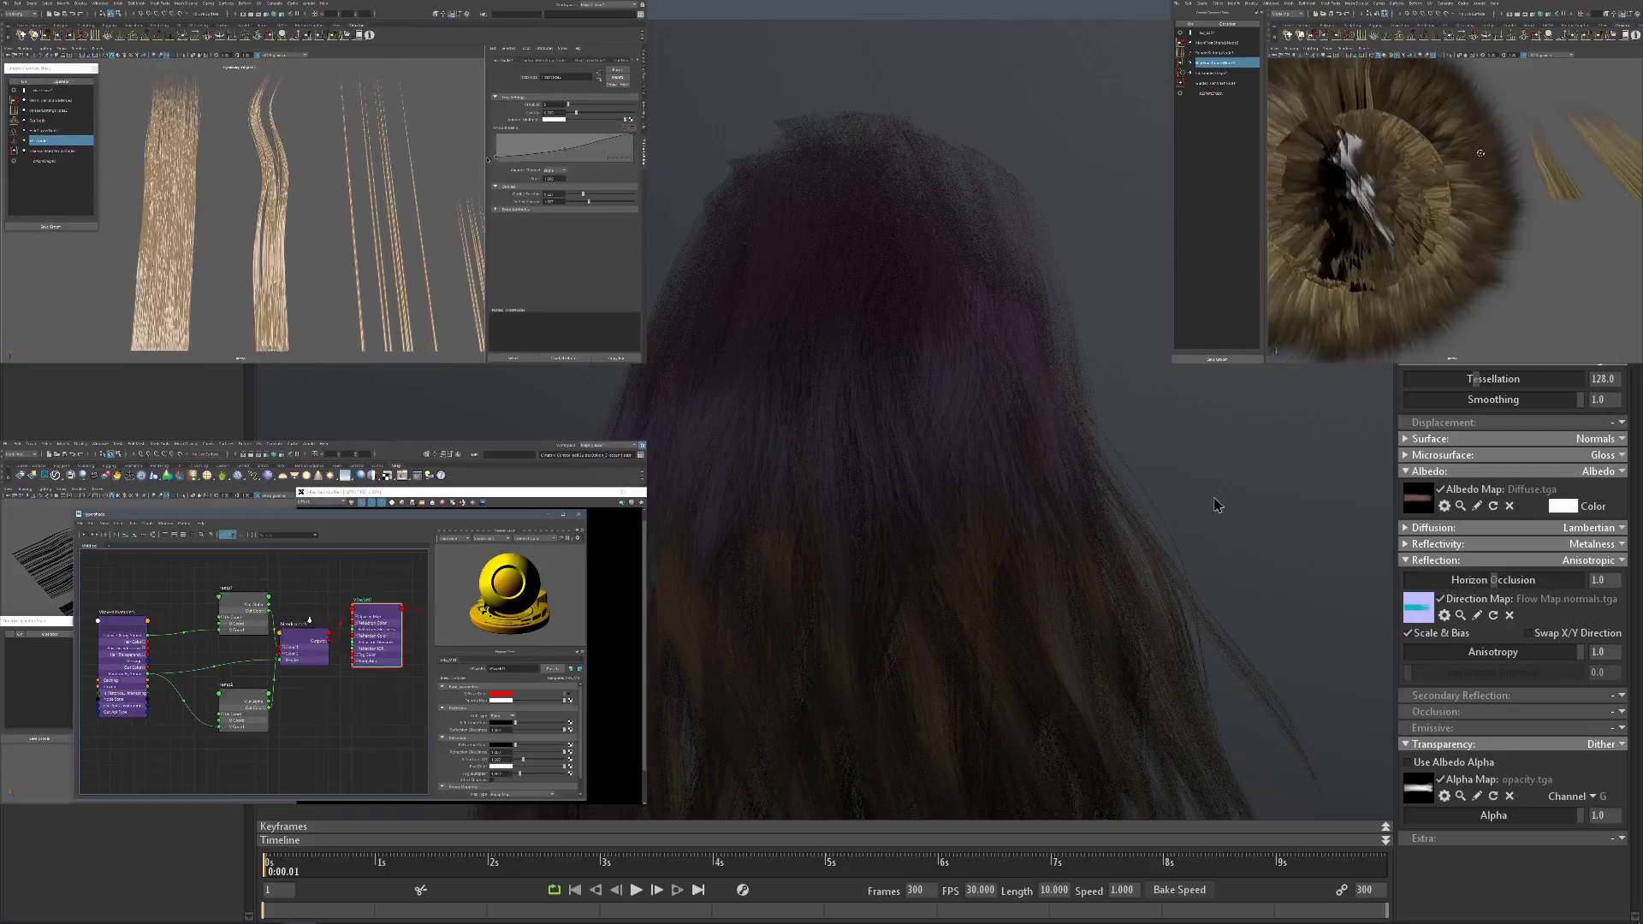
click(1405, 544)
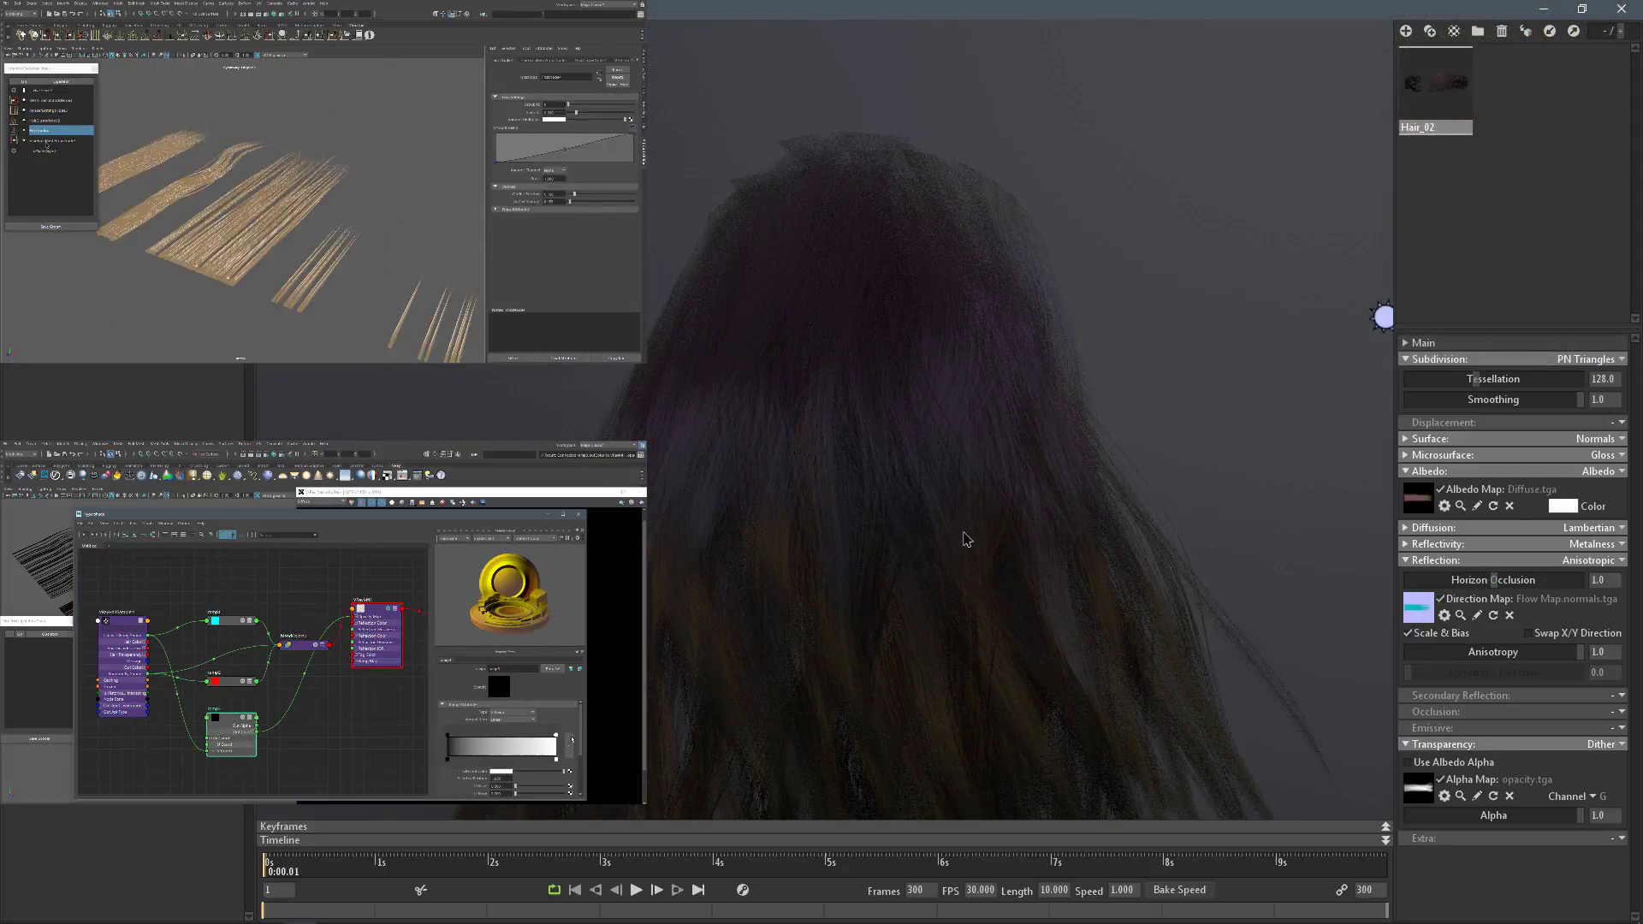
alt+drag(972, 341, 898, 425)
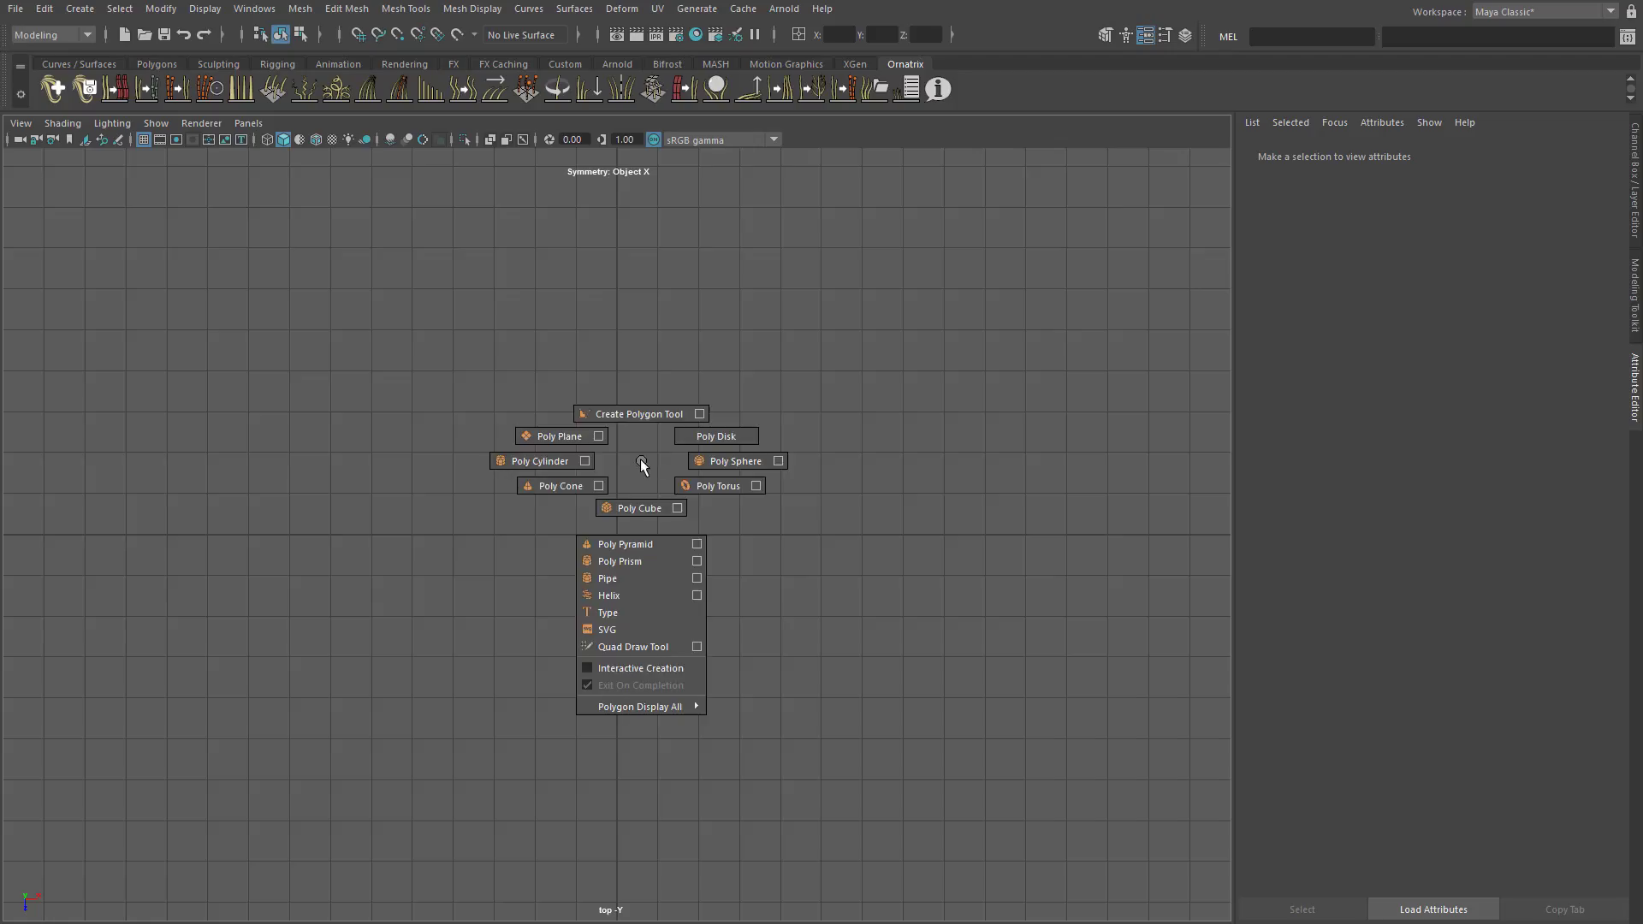
Switch to Maya, create a polygon plane in the top view and set its height to 6
right_drag(642, 466, 550, 454)
click(1414, 153)
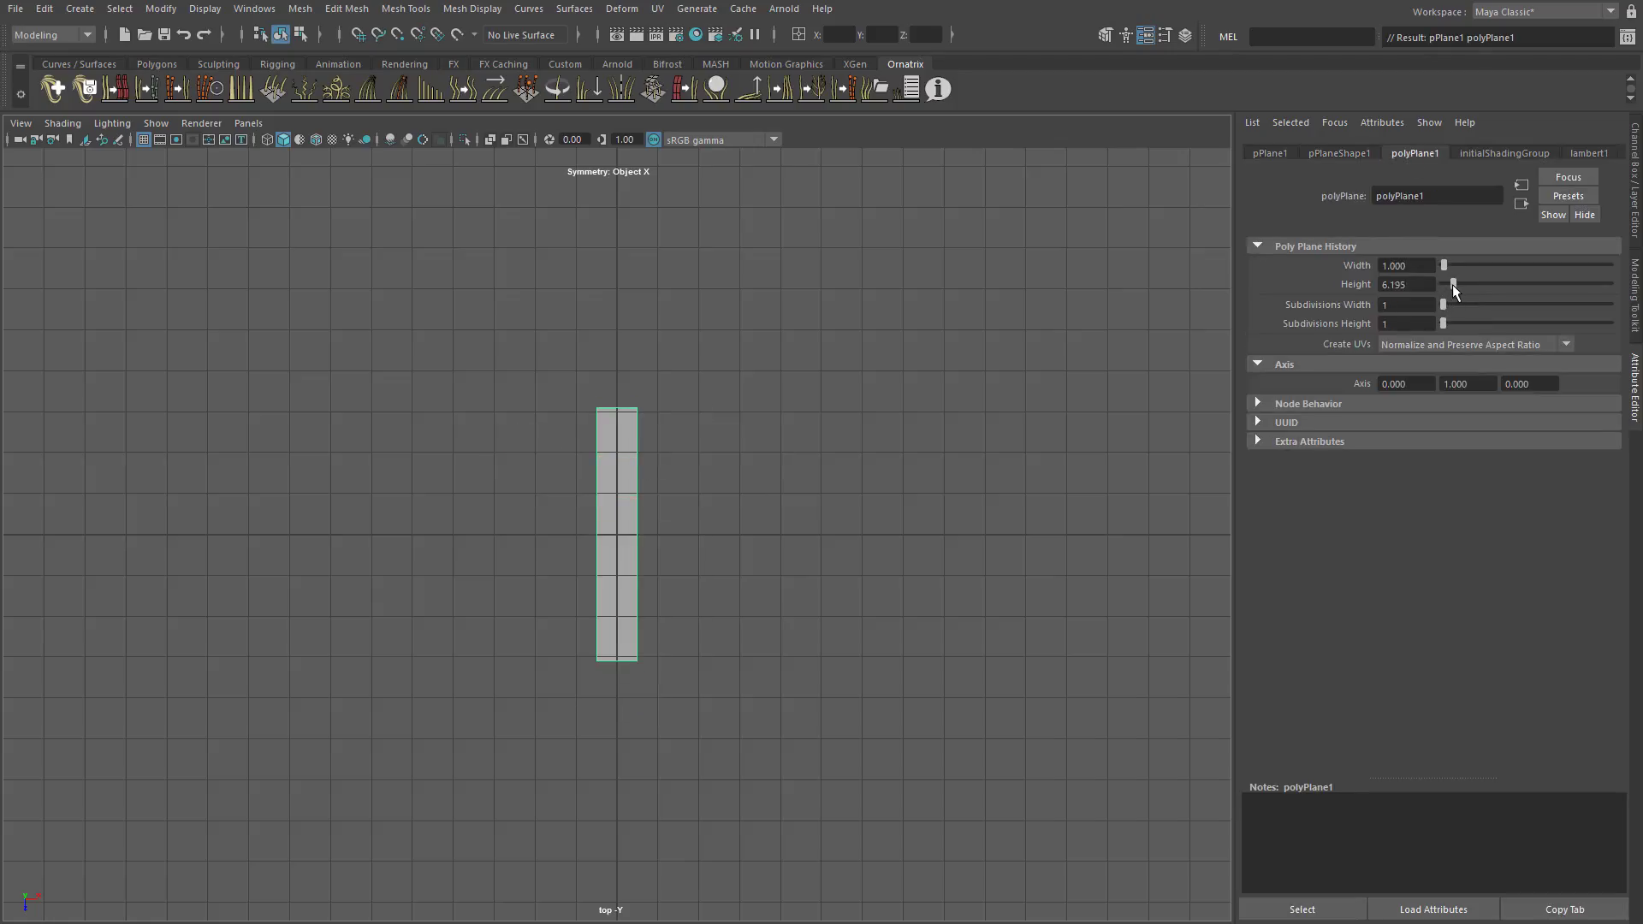
scroll(640, 499, up, 3)
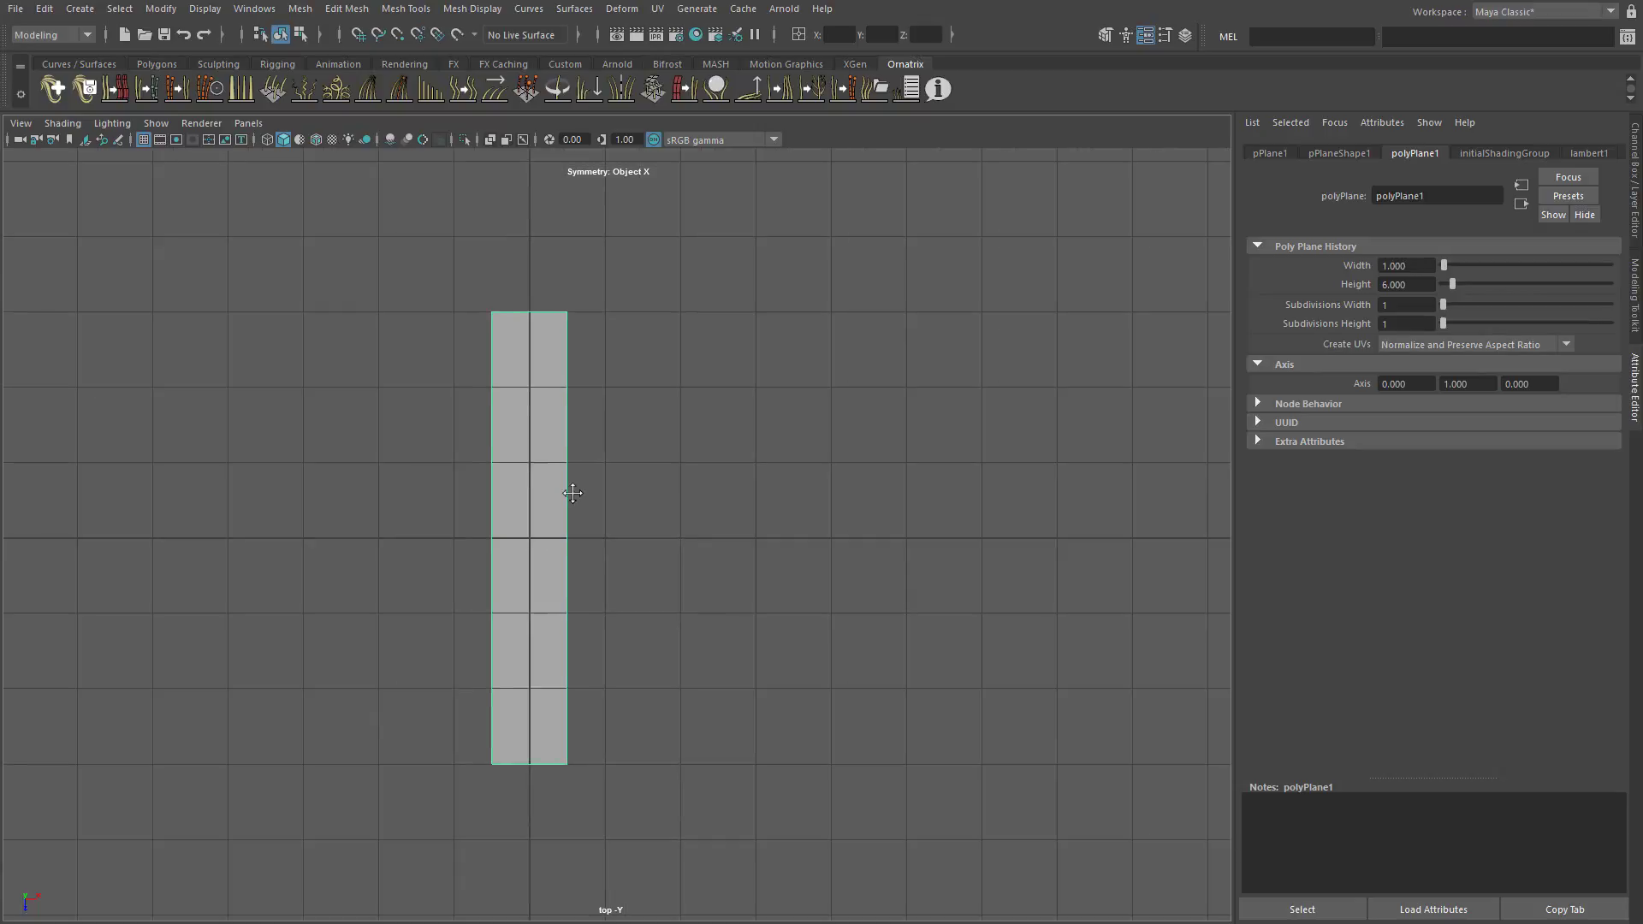
Duplicate the plane, shift the copy two grid units sideways and repeat the offset copy twice to make four strips
key(ctrl+d)
key(w)
drag(599, 537, 647, 537)
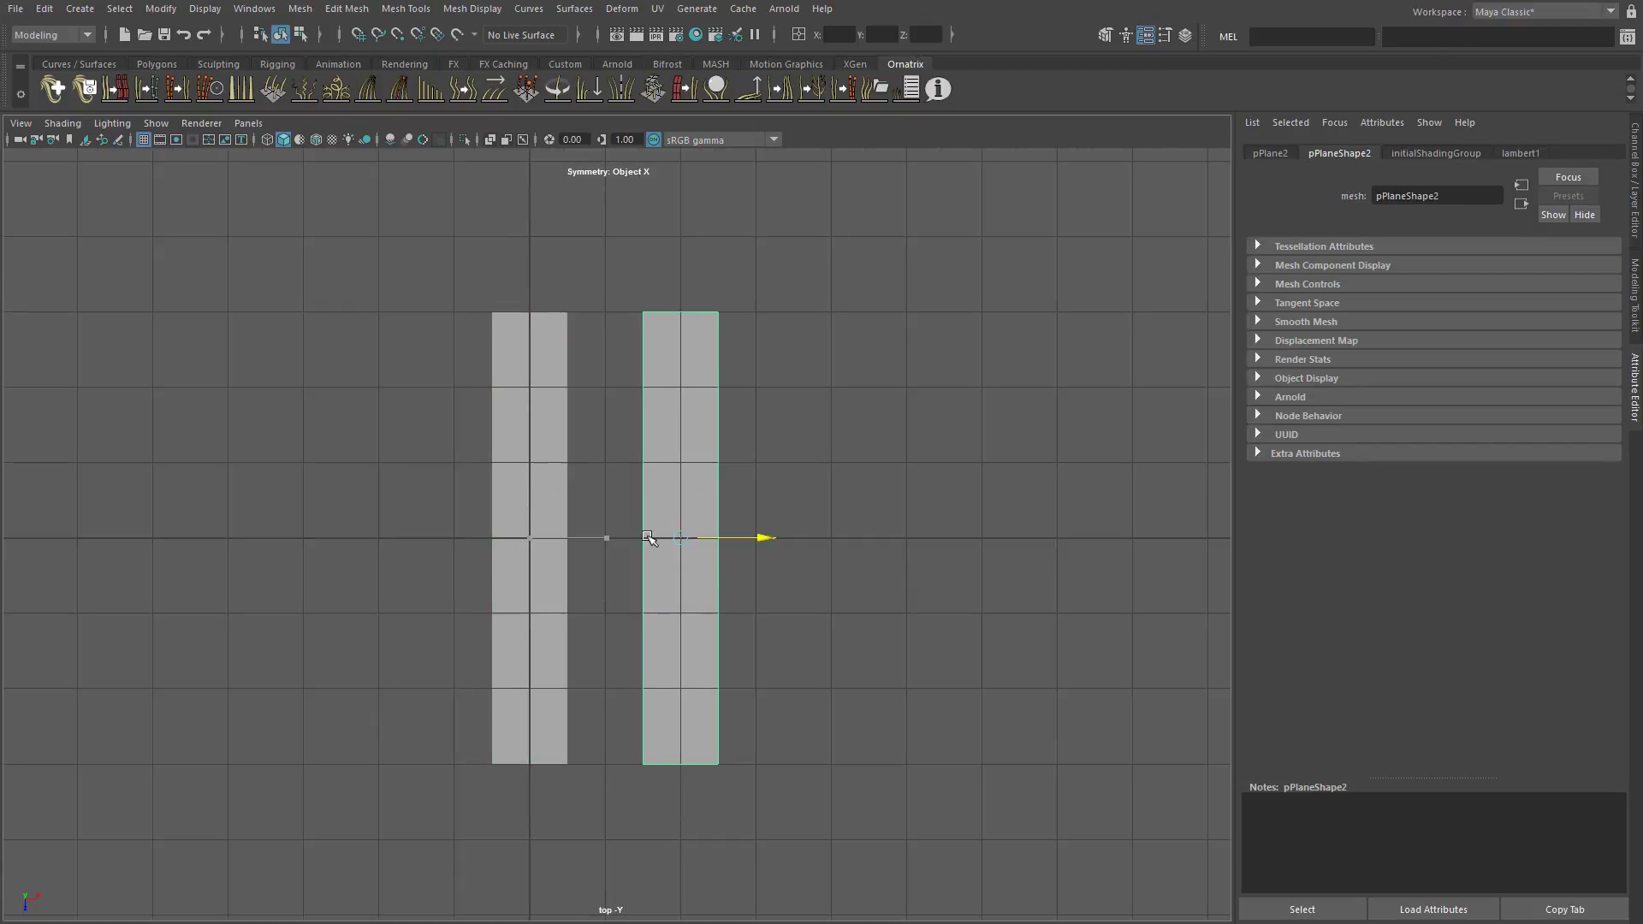
drag(758, 539, 723, 541)
key(ctrl+z)
key(shift+d)
key(shift+d)
Scale the second plane narrower and widen the third plane to two grid units by moving its side edge
click(692, 523)
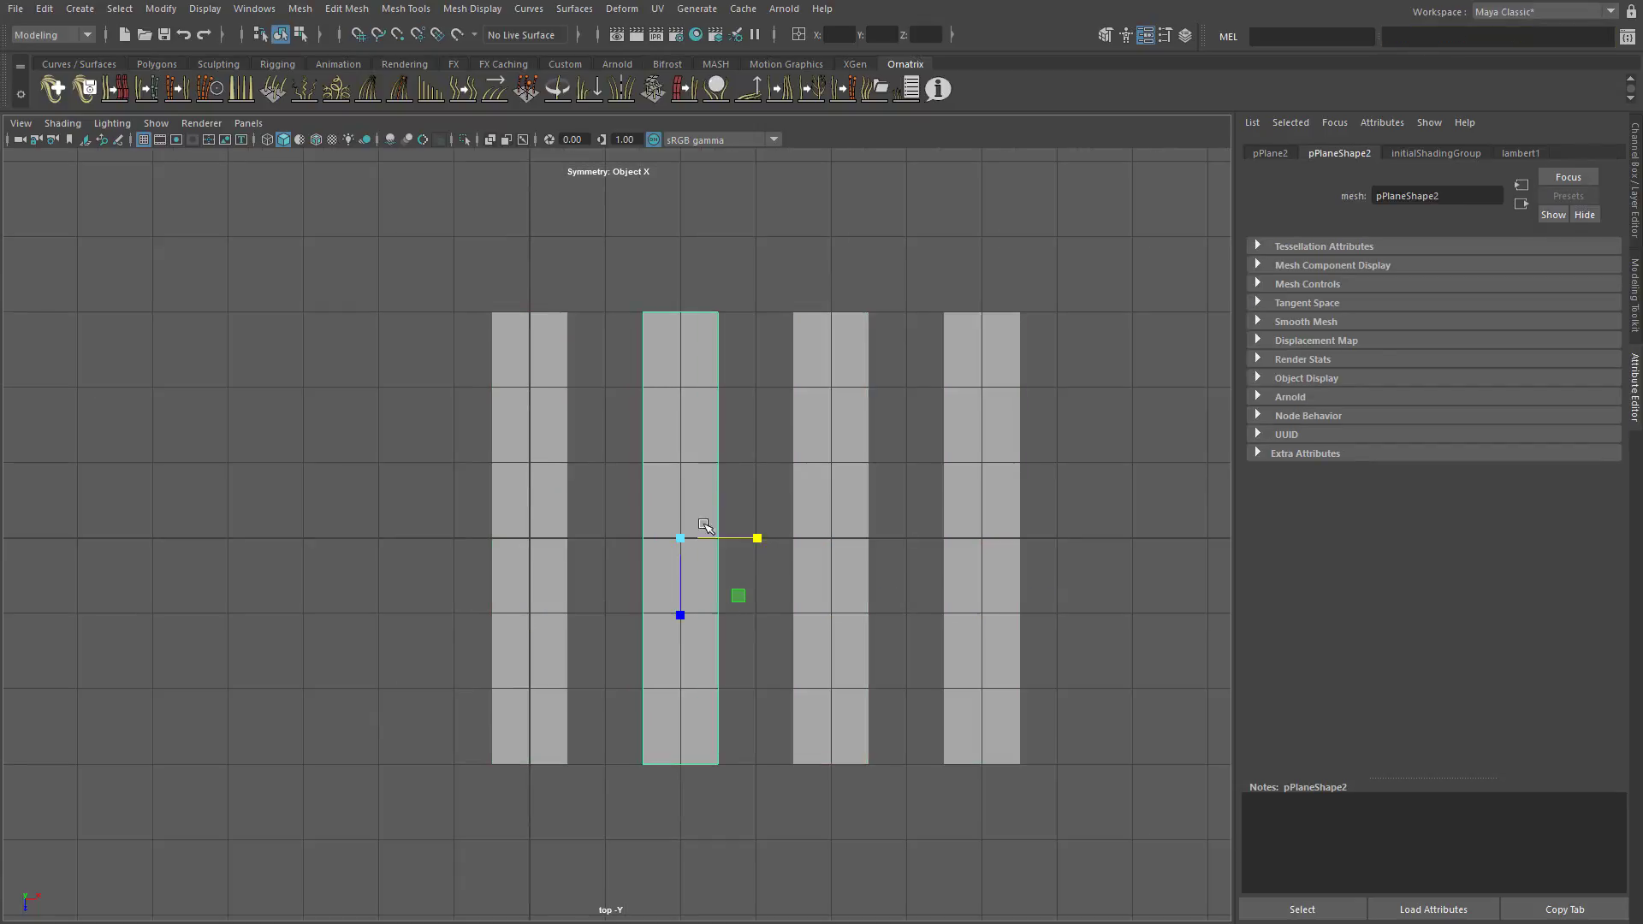
key(q)
click(822, 485)
alt+middle_drag(823, 485, 690, 465)
right_drag(695, 414, 696, 369)
click(736, 406)
key(w)
key(x)
drag(811, 517, 819, 514)
key(q)
Shorten the fourth plane to three grid units by snapping its upper edge down to the horizontal axis
click(823, 490)
alt+middle_drag(914, 440, 765, 407)
right_drag(702, 389, 702, 333)
click(701, 331)
key(w)
drag(691, 340, 695, 484)
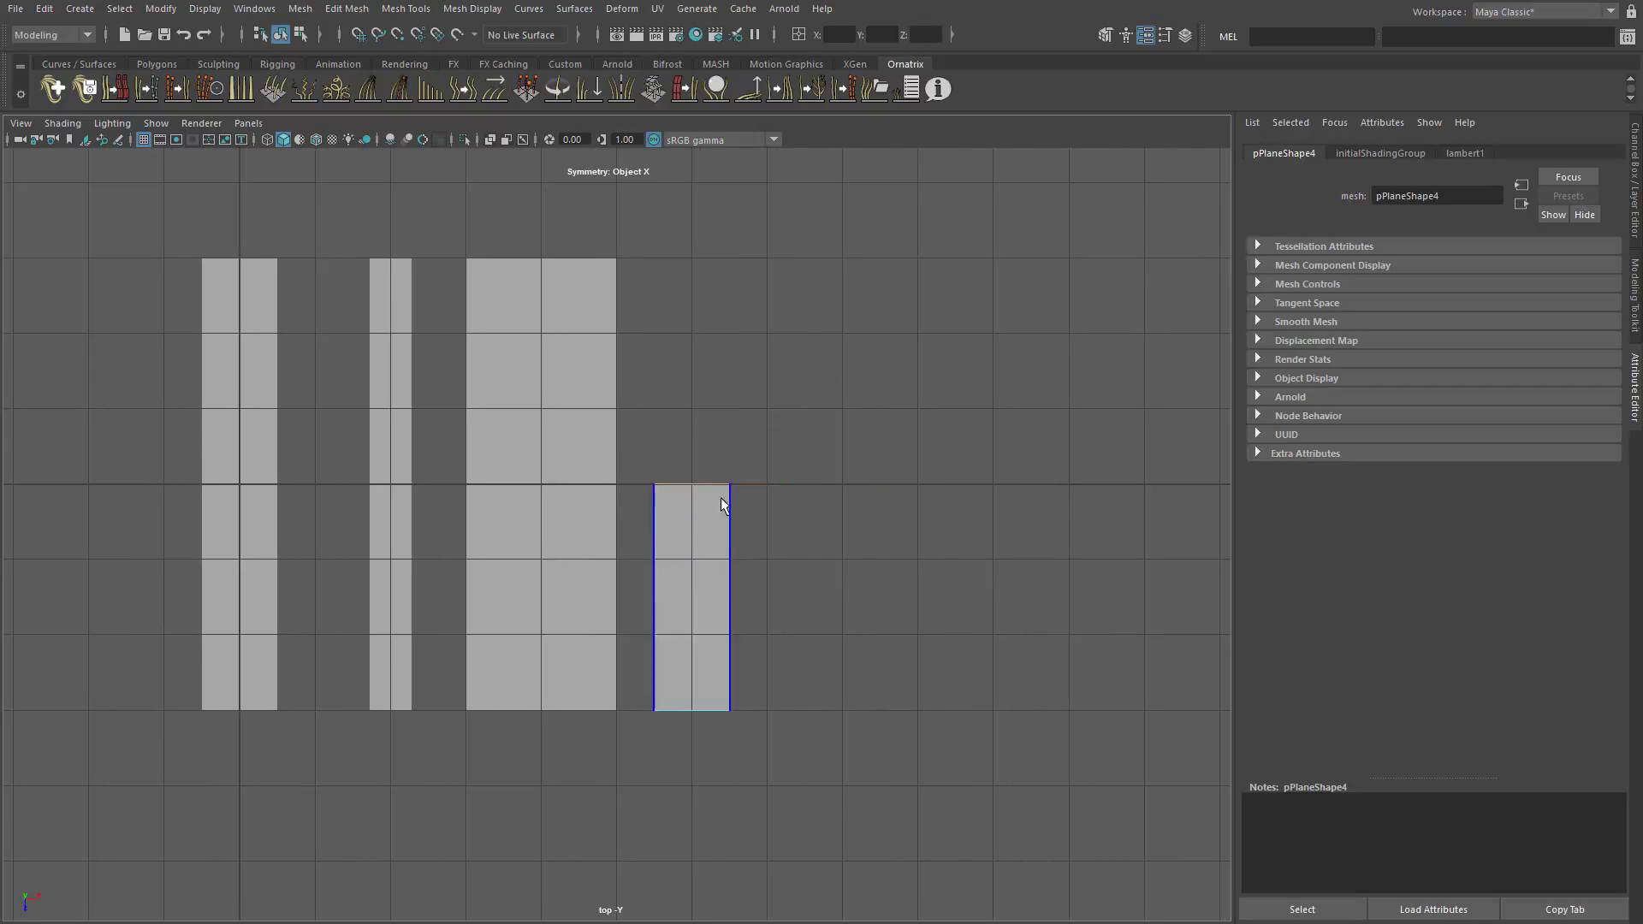
key(q)
Duplicate the wide plane, move the copy beyond the fourth plane and shorten it to two grid units
alt+middle_drag(702, 500, 666, 437)
right_drag(665, 436, 710, 400)
click(502, 457)
key(ctrl+d)
key(w)
drag(575, 421, 876, 420)
key(F10)
click(838, 195)
drag(792, 275, 806, 462)
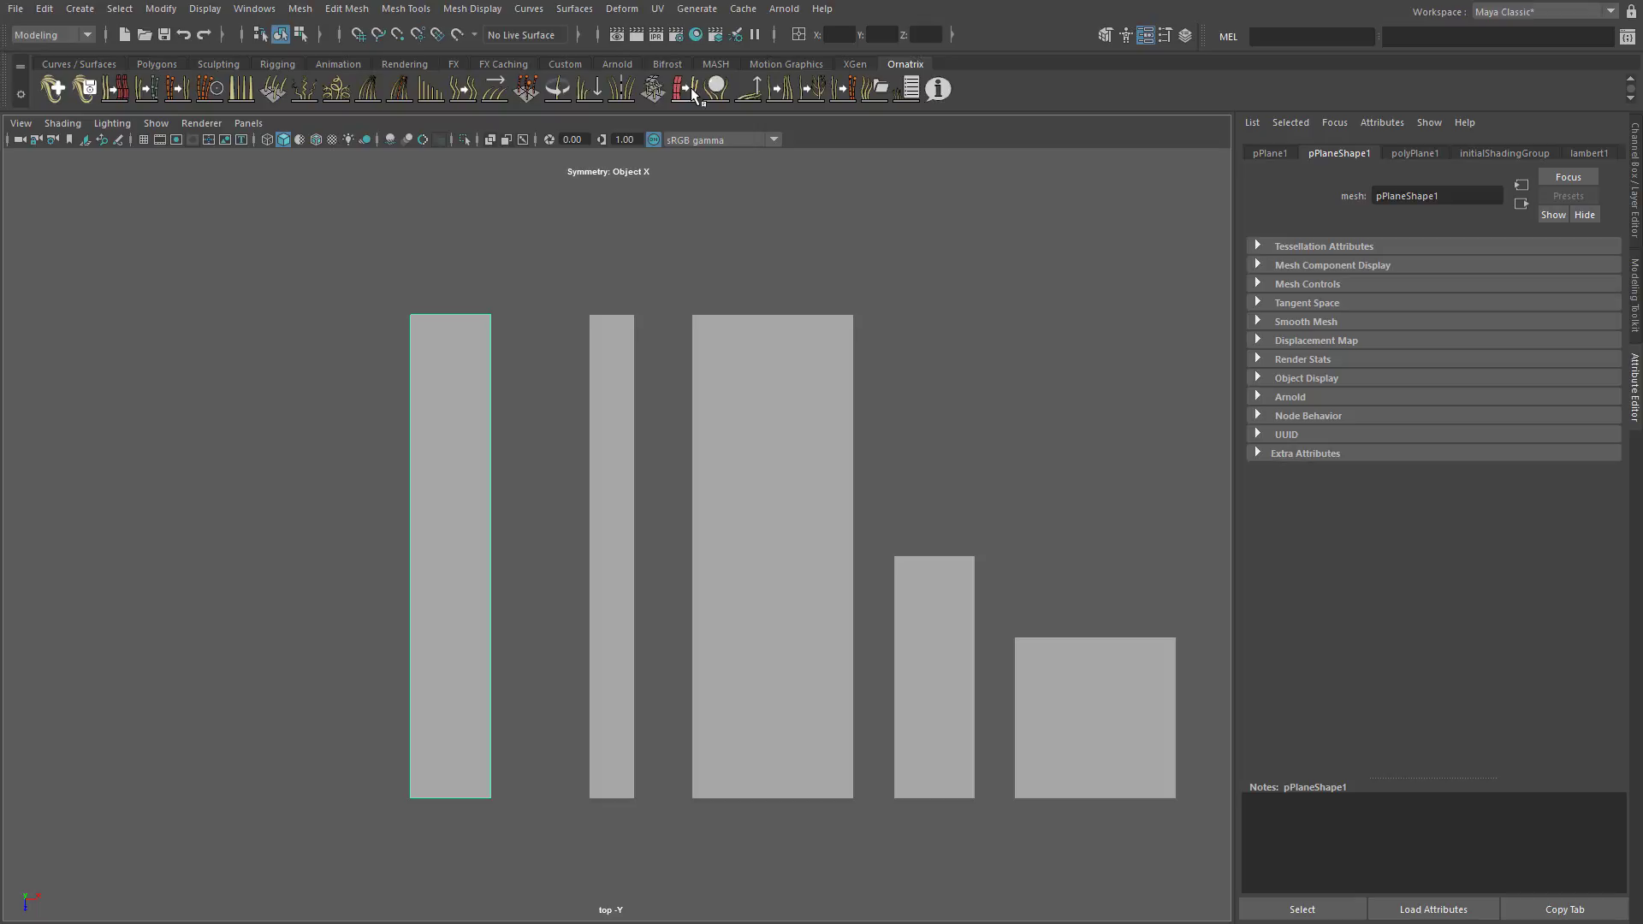
Generate Ornatrix hair from mesh strips on the first plane and view the strands in the perspective view
click(691, 87)
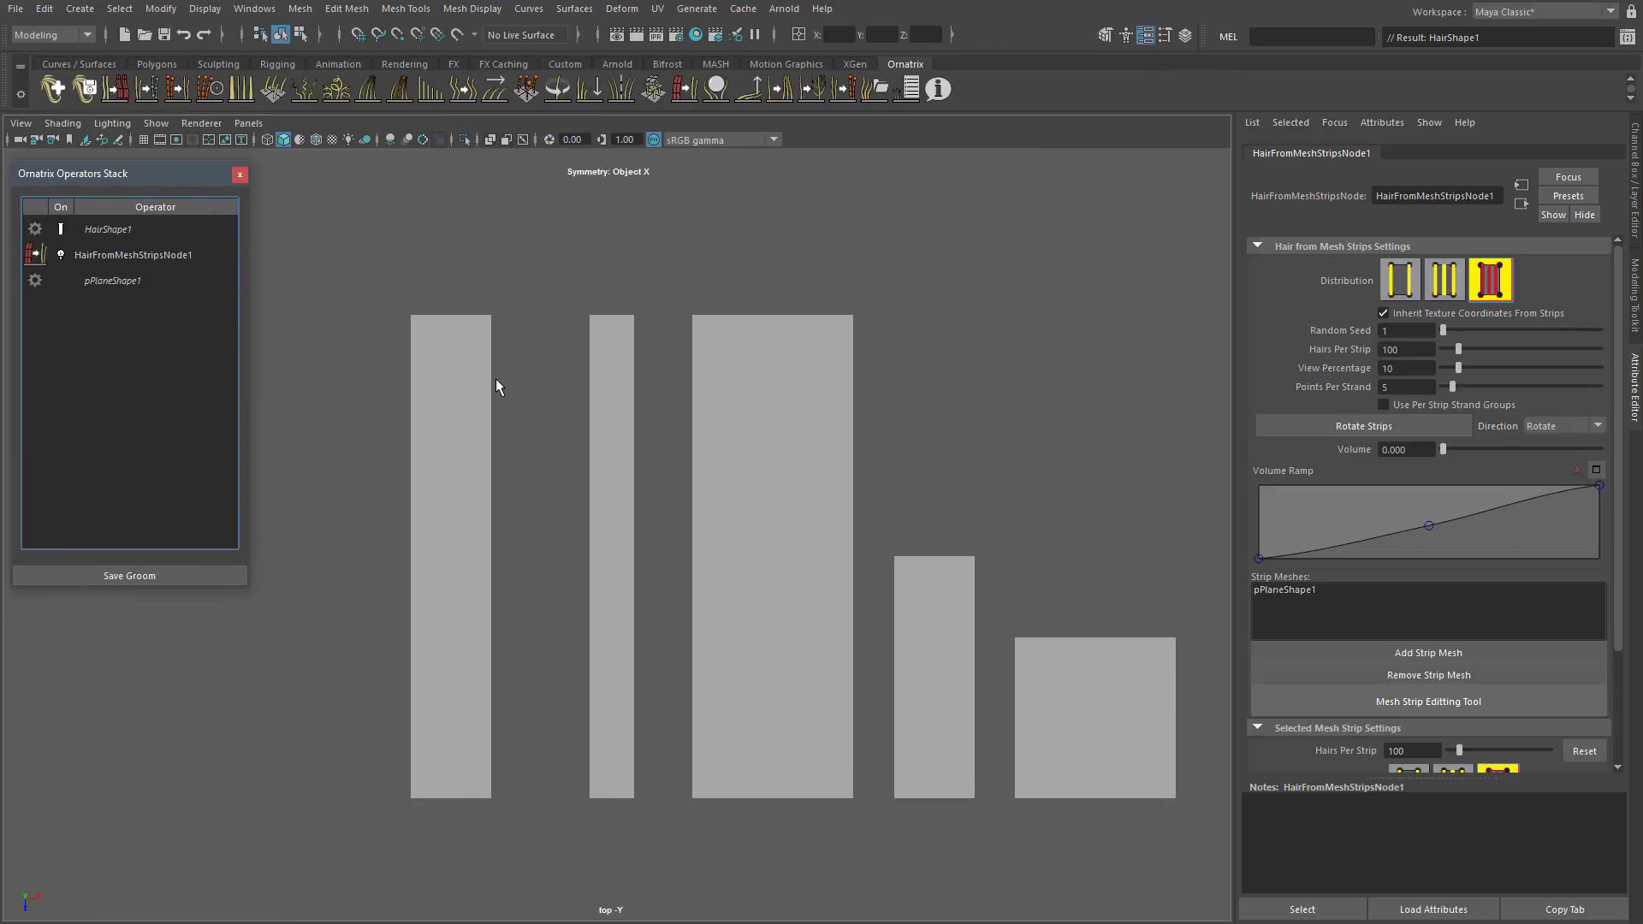
click(539, 387)
key(space)
key(space)
alt+drag(803, 341, 649, 517)
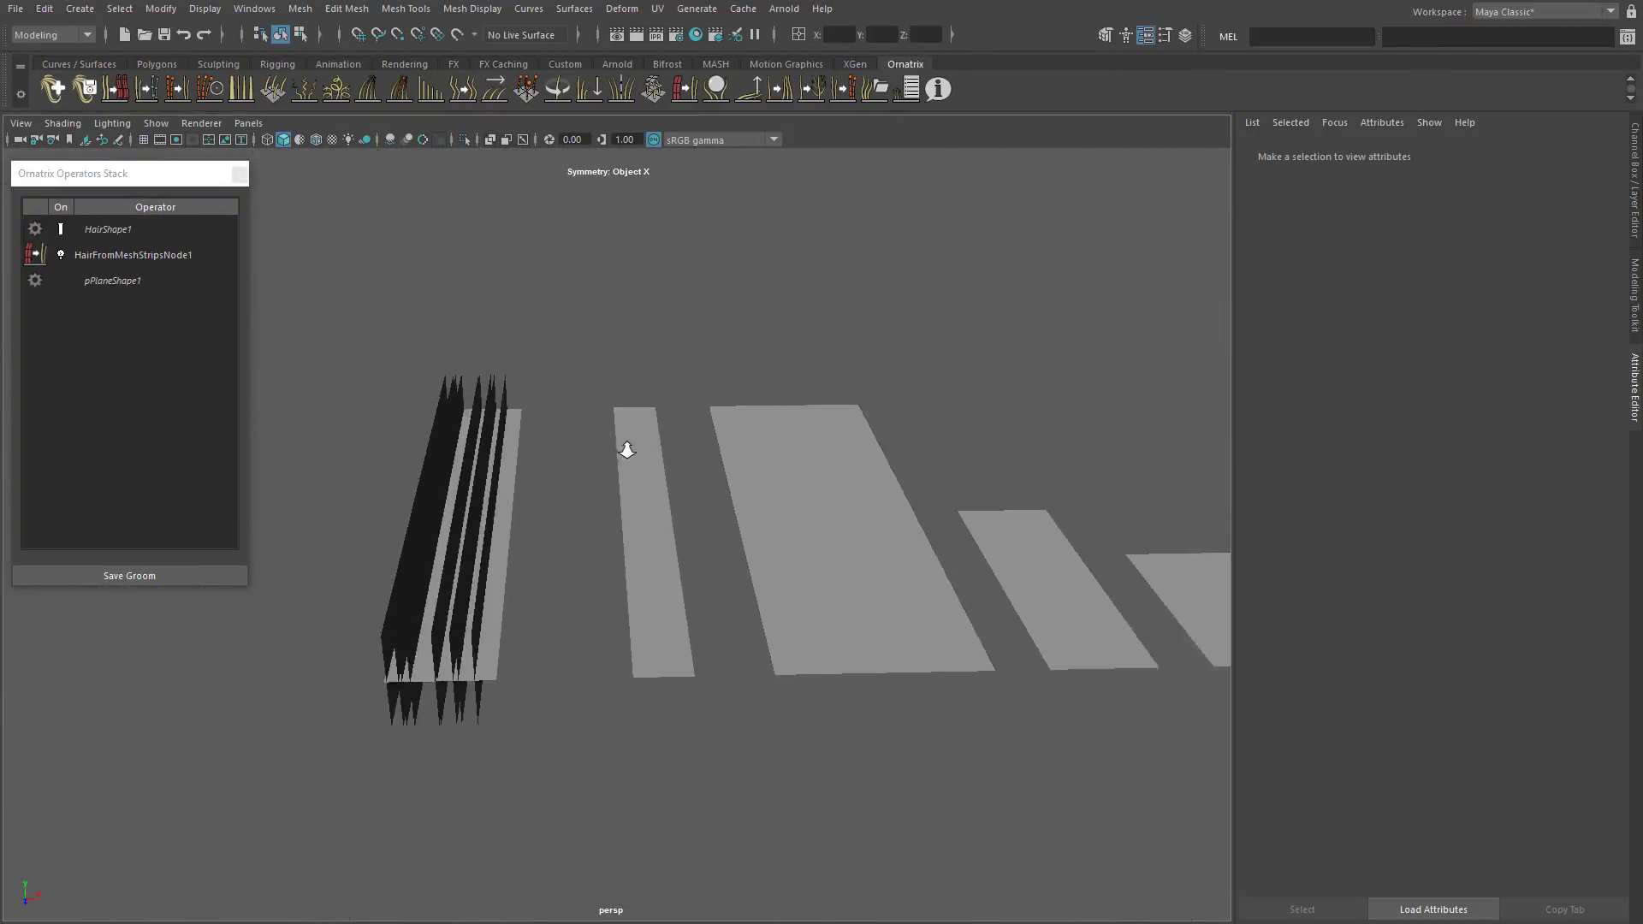
alt+drag(627, 451, 687, 462)
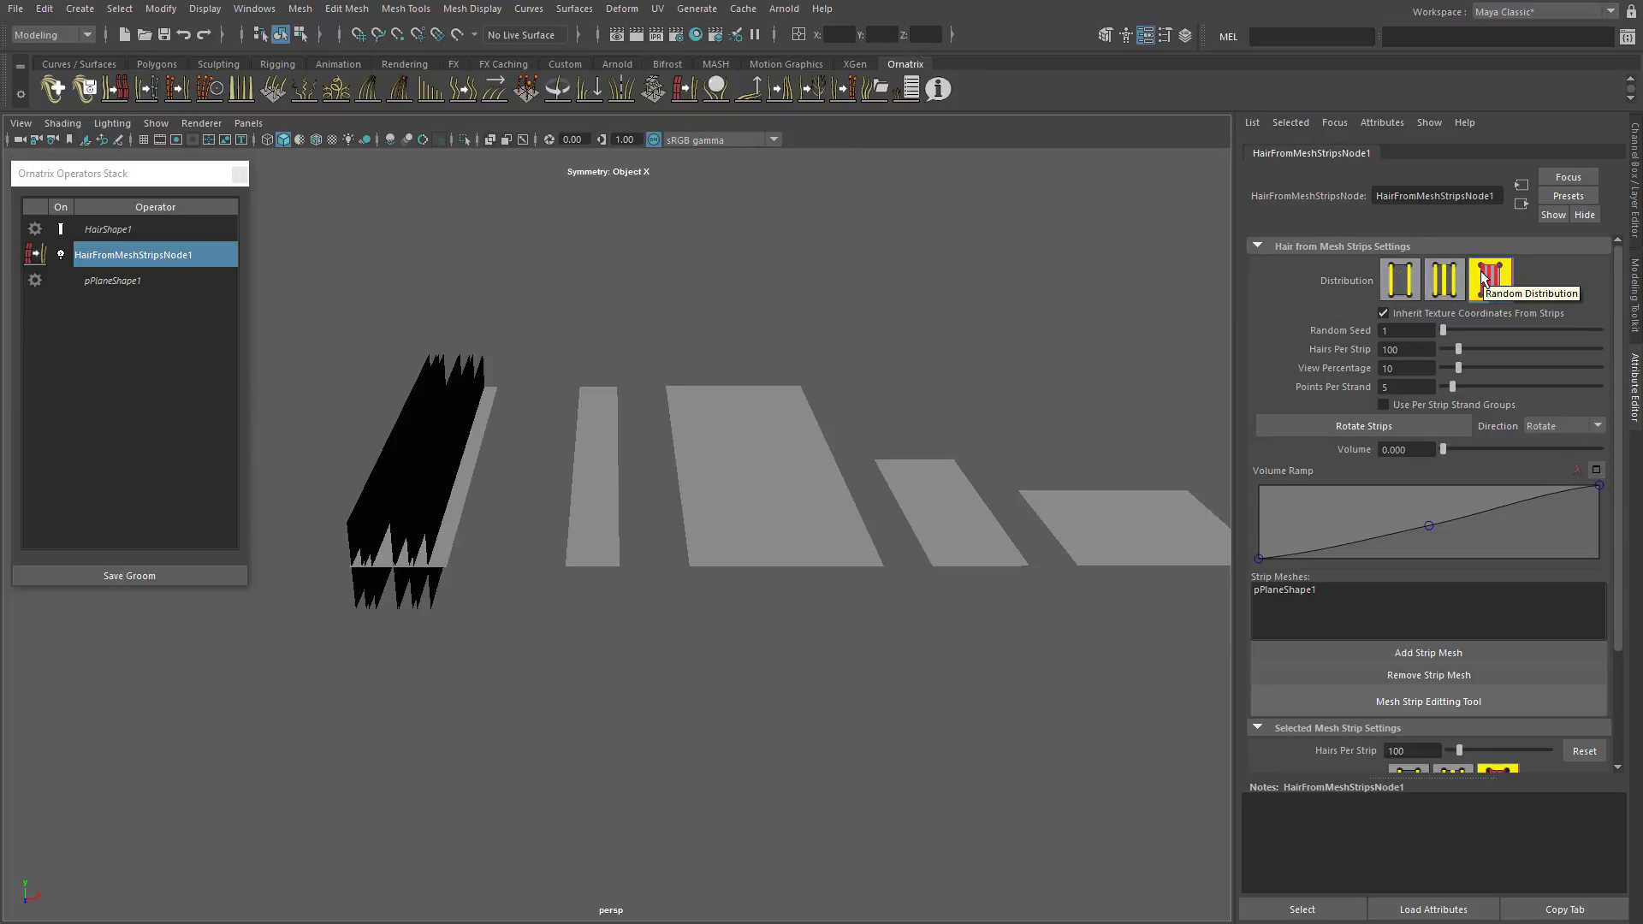
Compare the other two strip distributions, return to Random Distribution and set the View Percentage to 100
click(1445, 279)
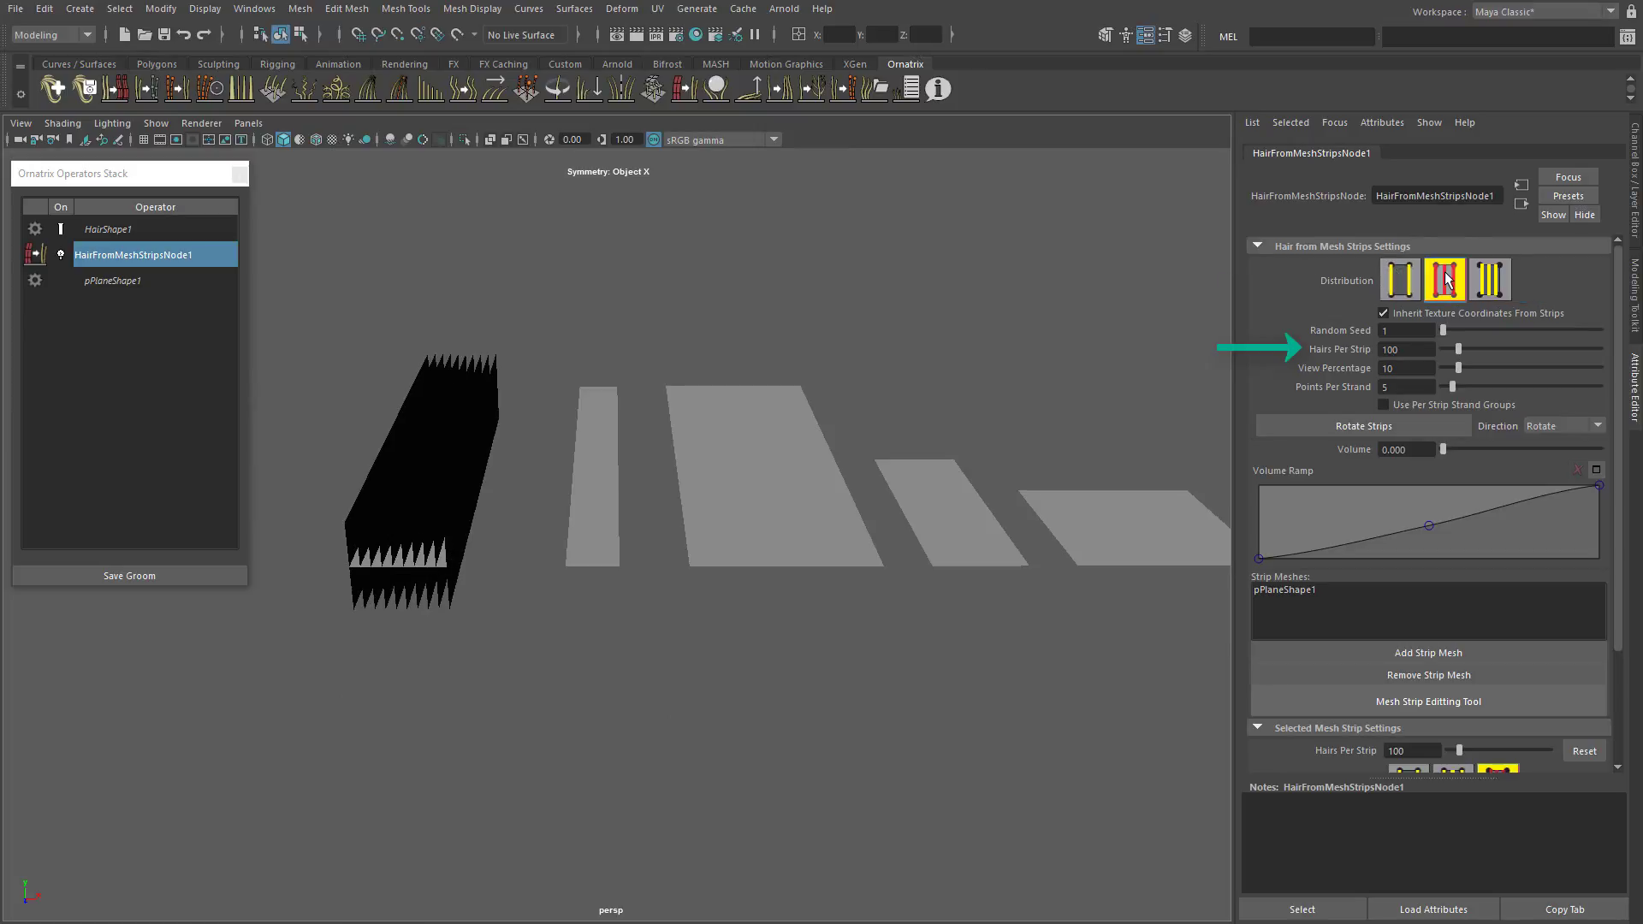
click(1408, 280)
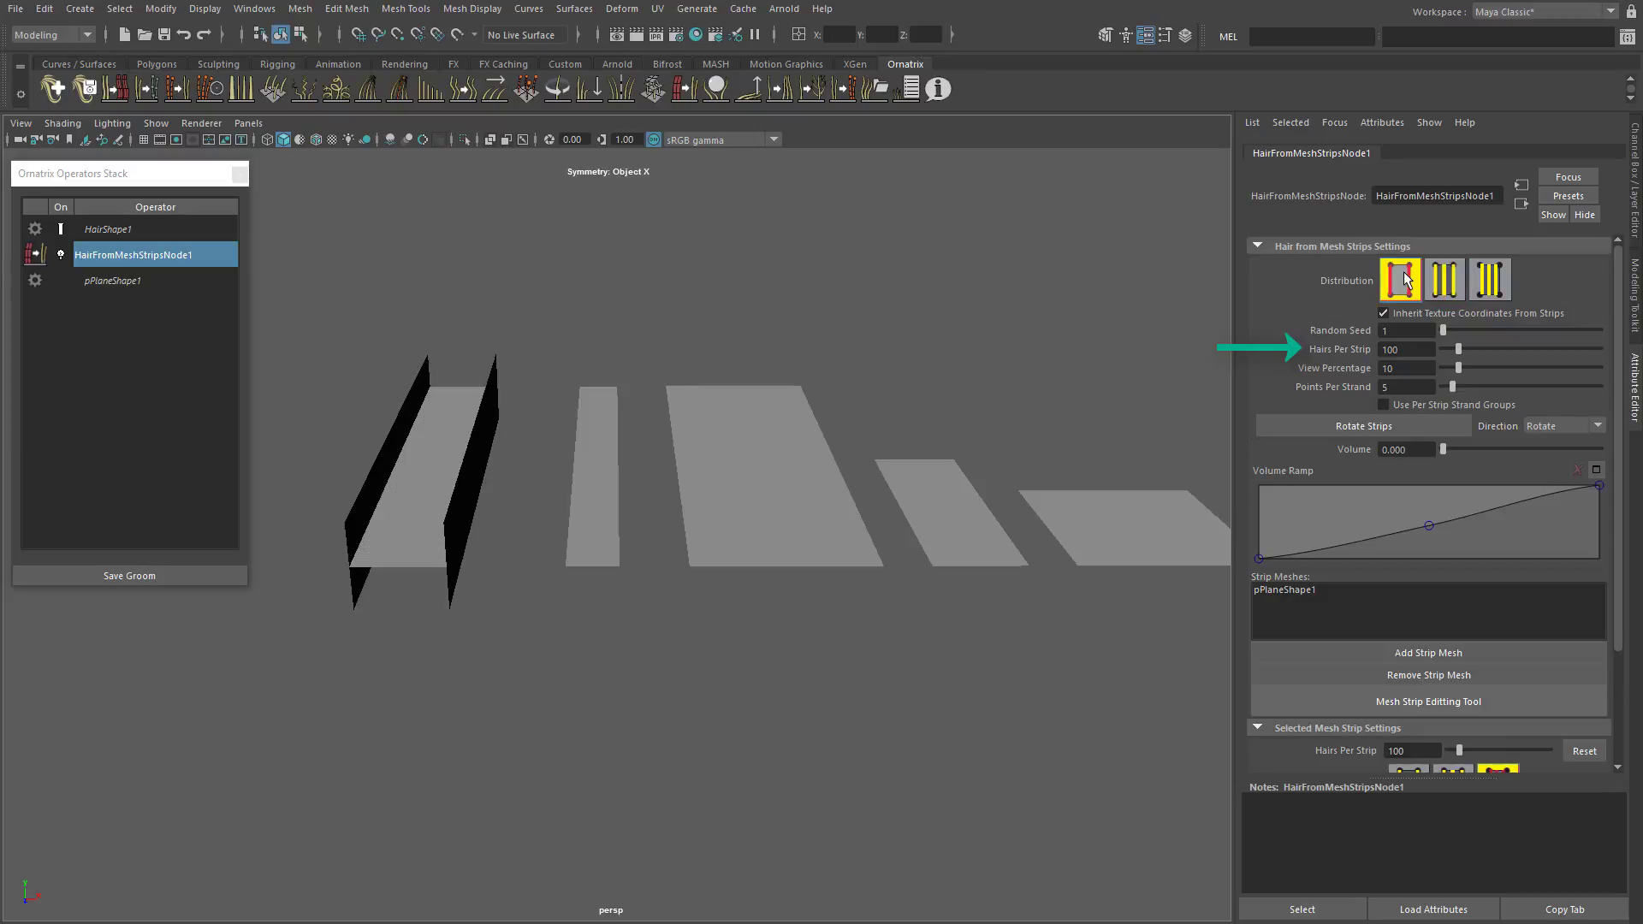
click(1487, 282)
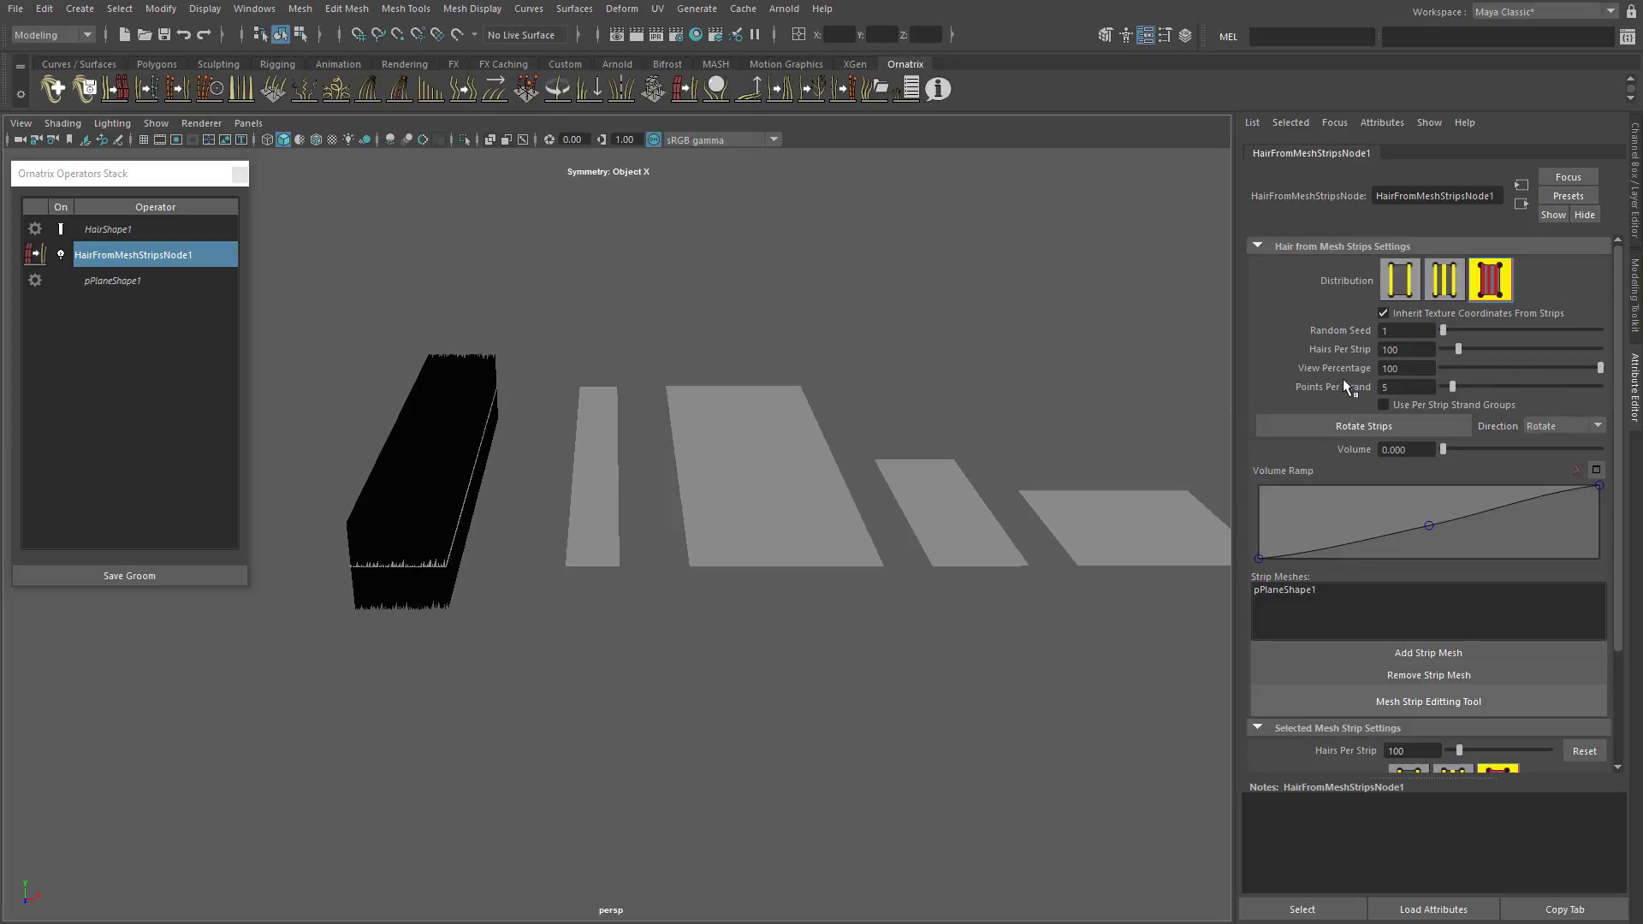
alt+middle_drag(639, 467, 700, 476)
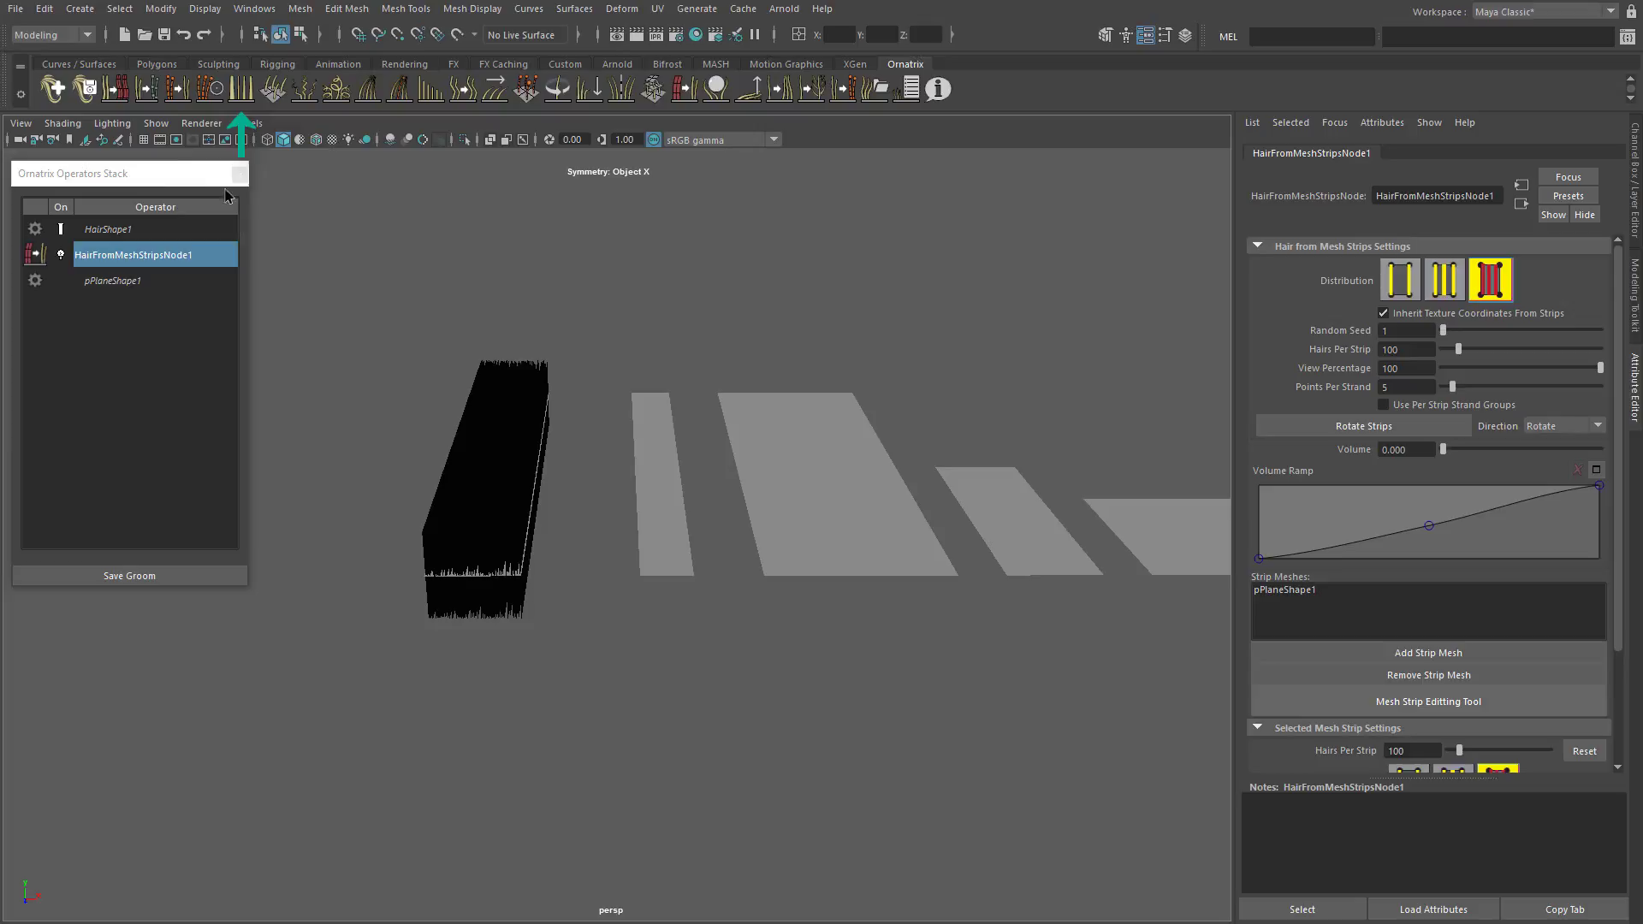
Add a Render Settings operator to the hair and rotate the selected strip's direction with the Mesh Strip Editing Tool
click(242, 96)
alt+drag(501, 432, 561, 502)
click(169, 289)
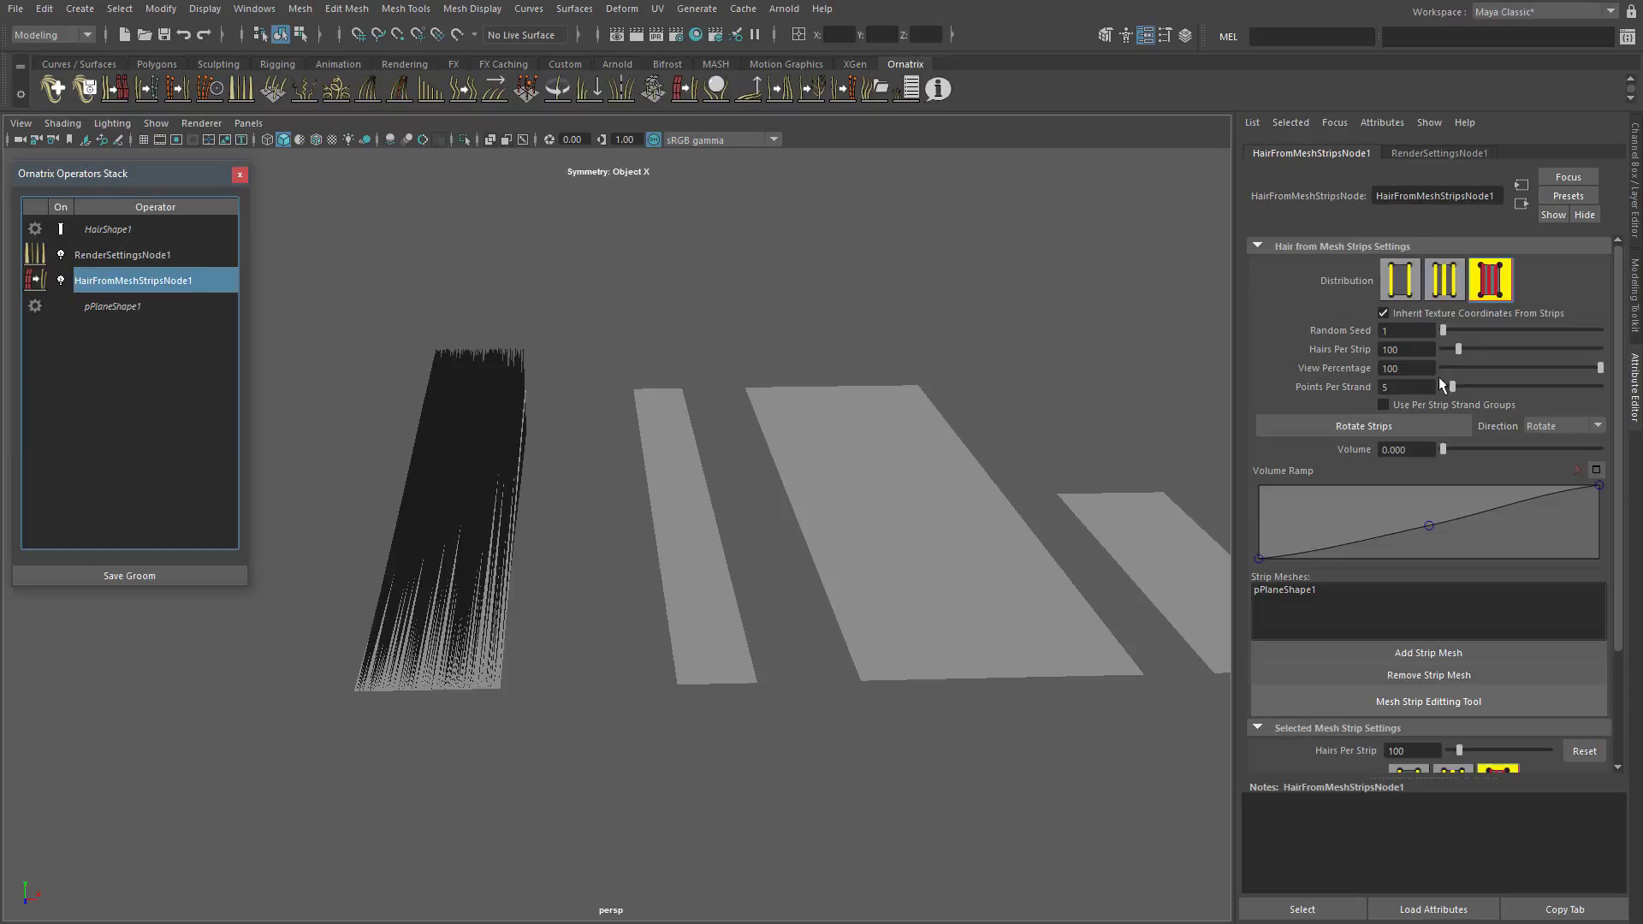
scroll(1338, 608, down, 3)
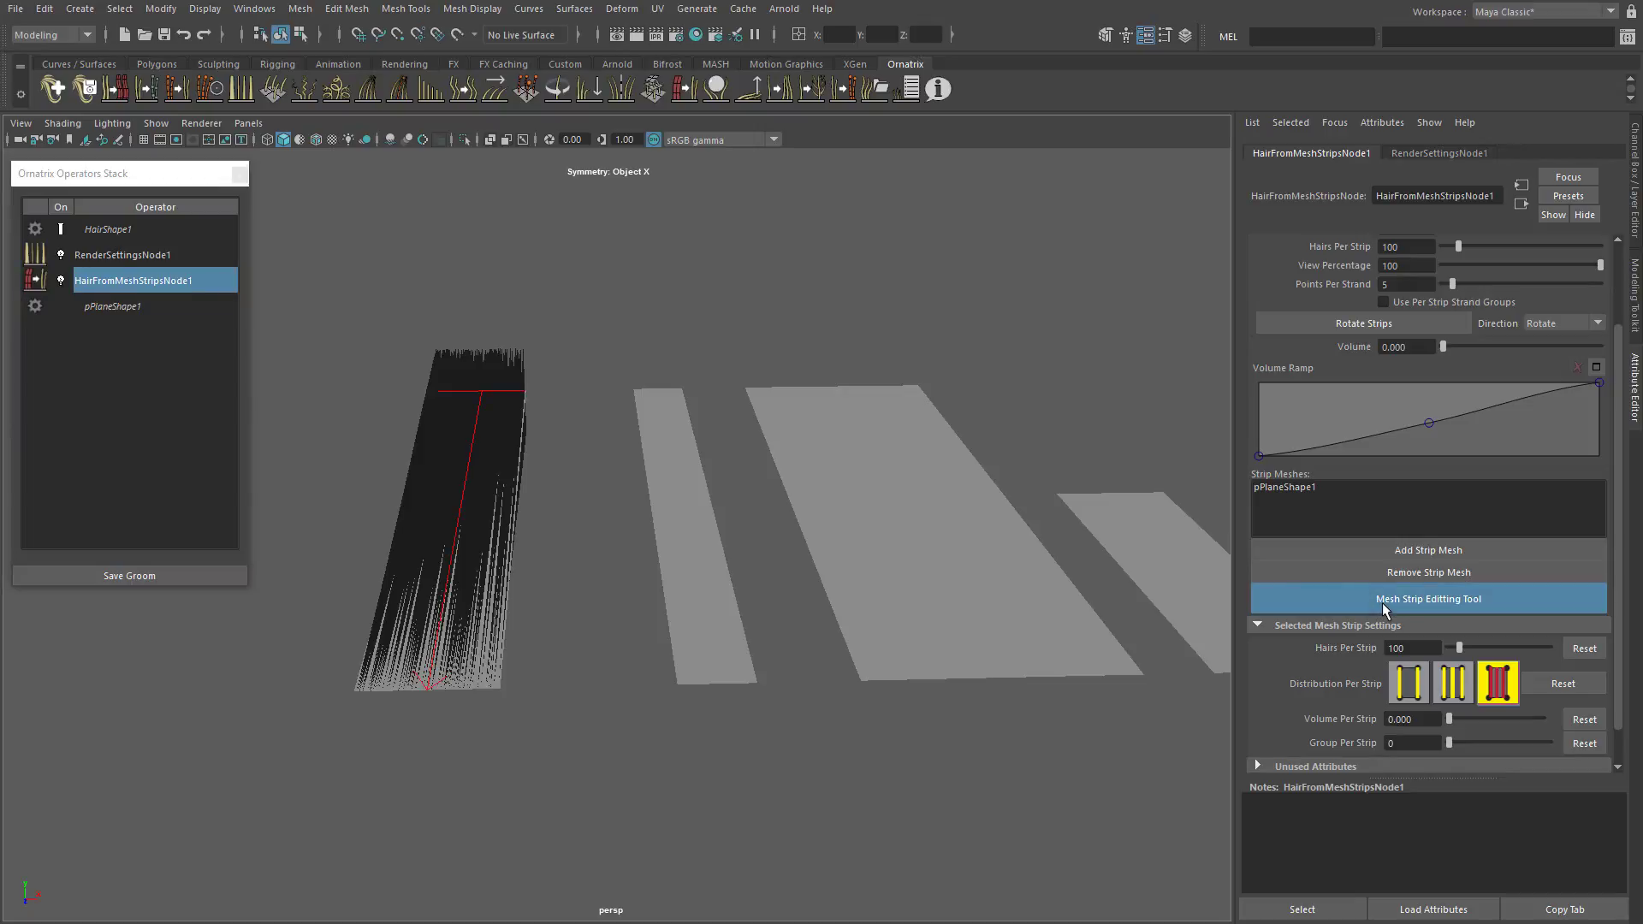
alt+middle_drag(562, 458, 573, 445)
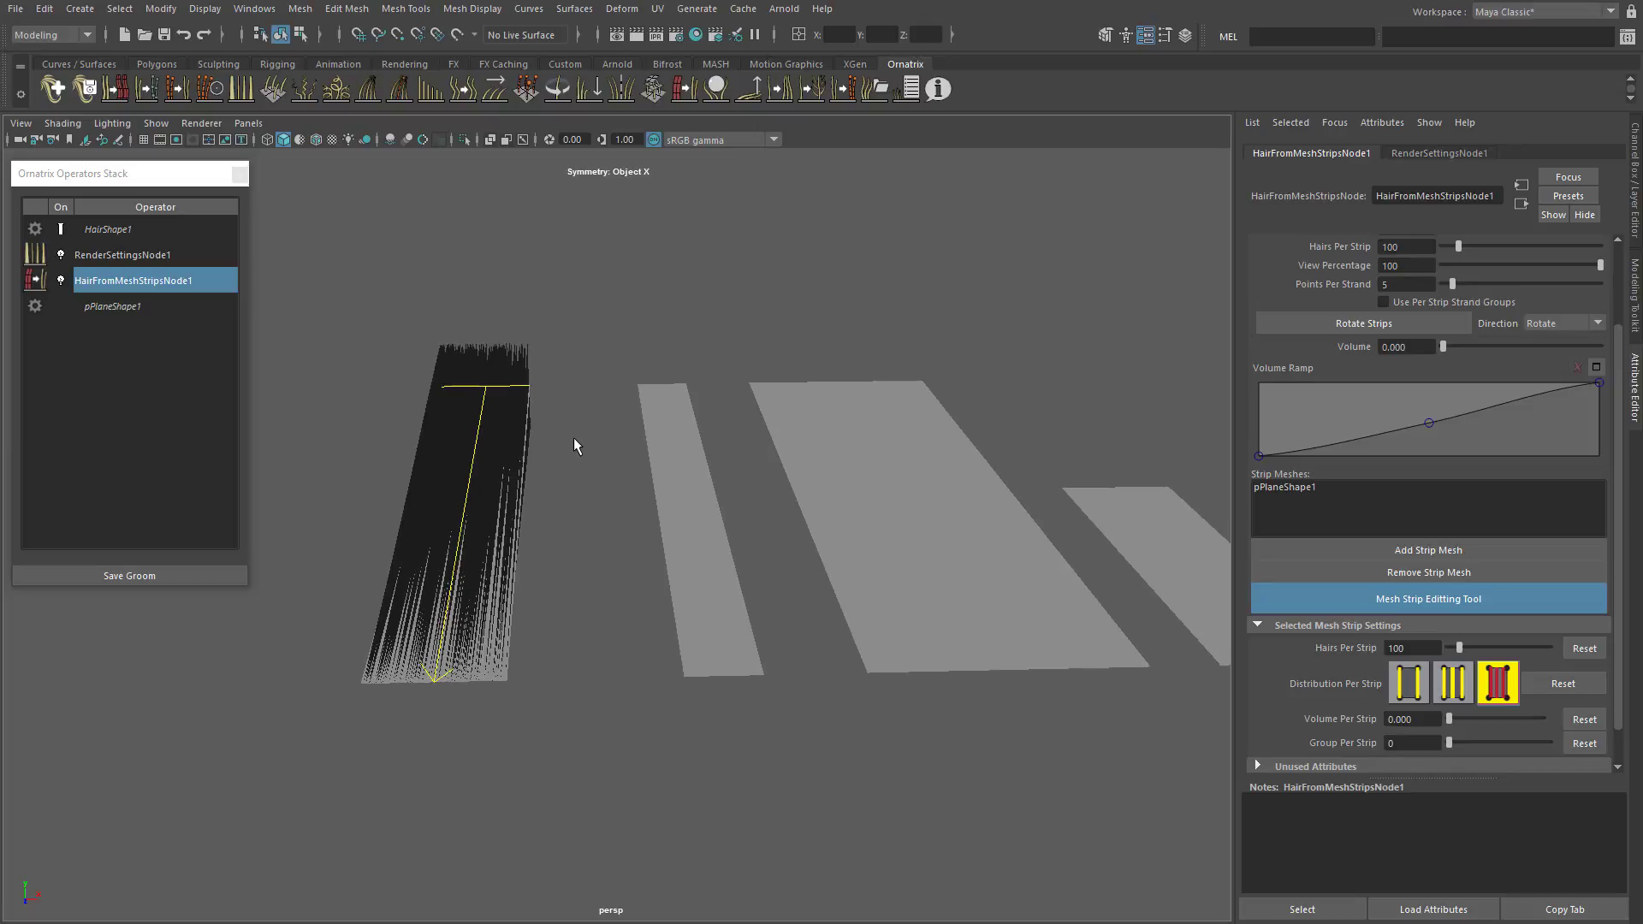
click(1296, 323)
mouse_move(898, 411)
alt+mouse_down()
mouse_move(733, 433)
mouse_move(554, 421)
mouse_move(586, 425)
mouse_move(671, 418)
mouse_move(638, 429)
mouse_move(568, 403)
mouse_move(587, 410)
mouse_move(650, 363)
mouse_move(518, 357)
alt+mouse_up()
Set the hair Radius to 0.294 in the Render Settings and lower the root point of the Radius Ramp to about 0.51
click(128, 255)
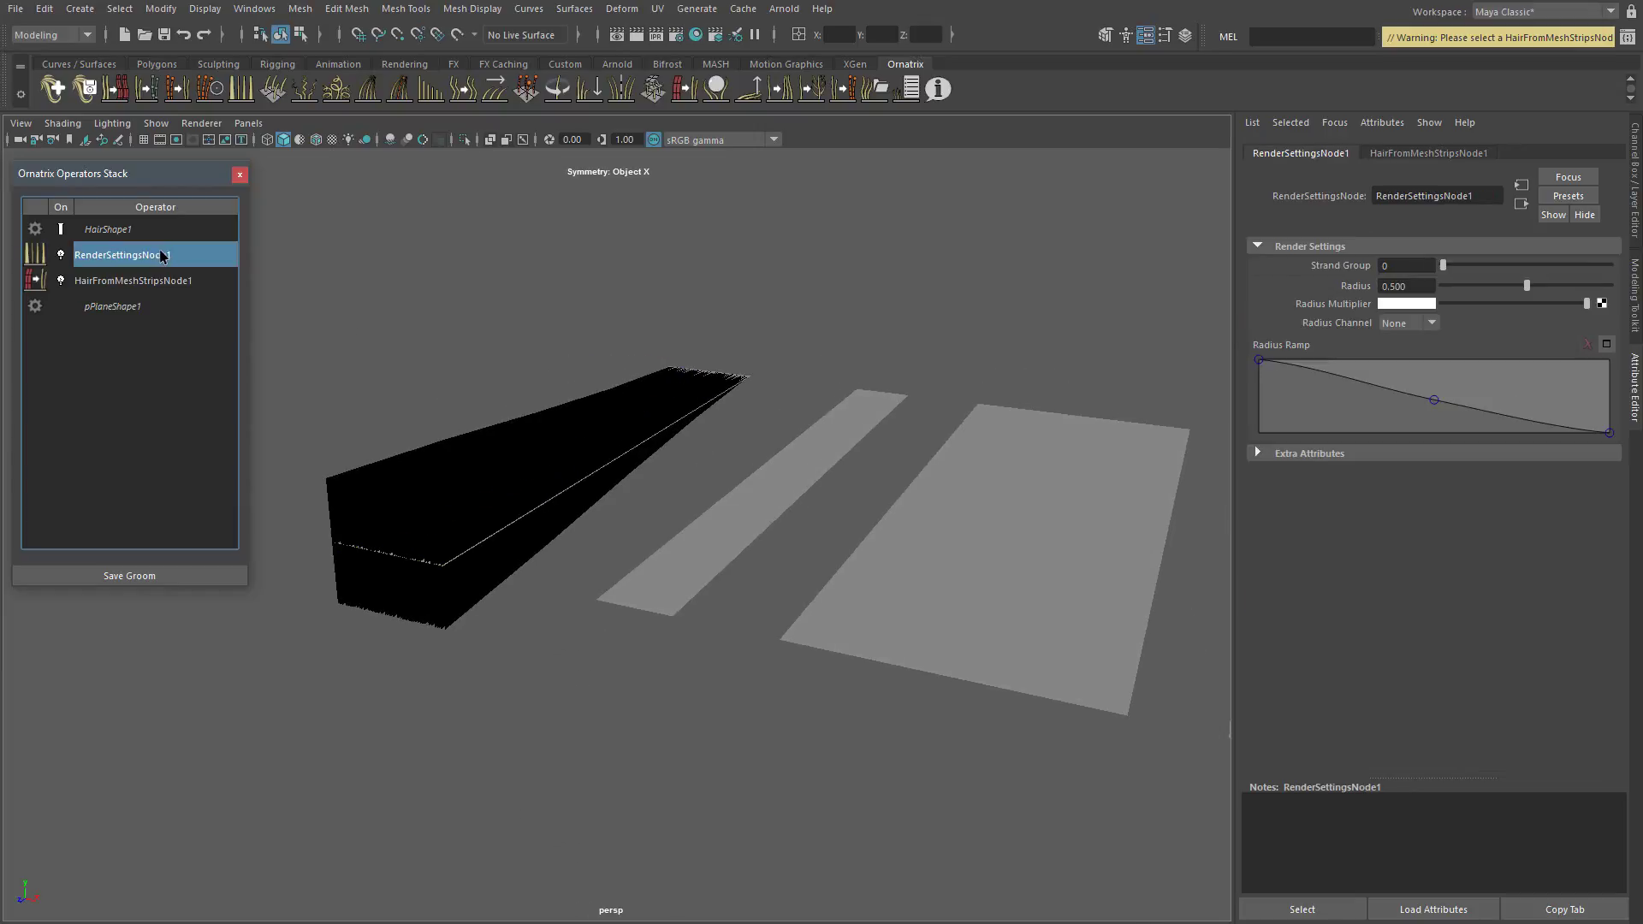
alt+middle_drag(777, 344, 831, 332)
drag(1526, 286, 1491, 289)
drag(1259, 360, 1259, 396)
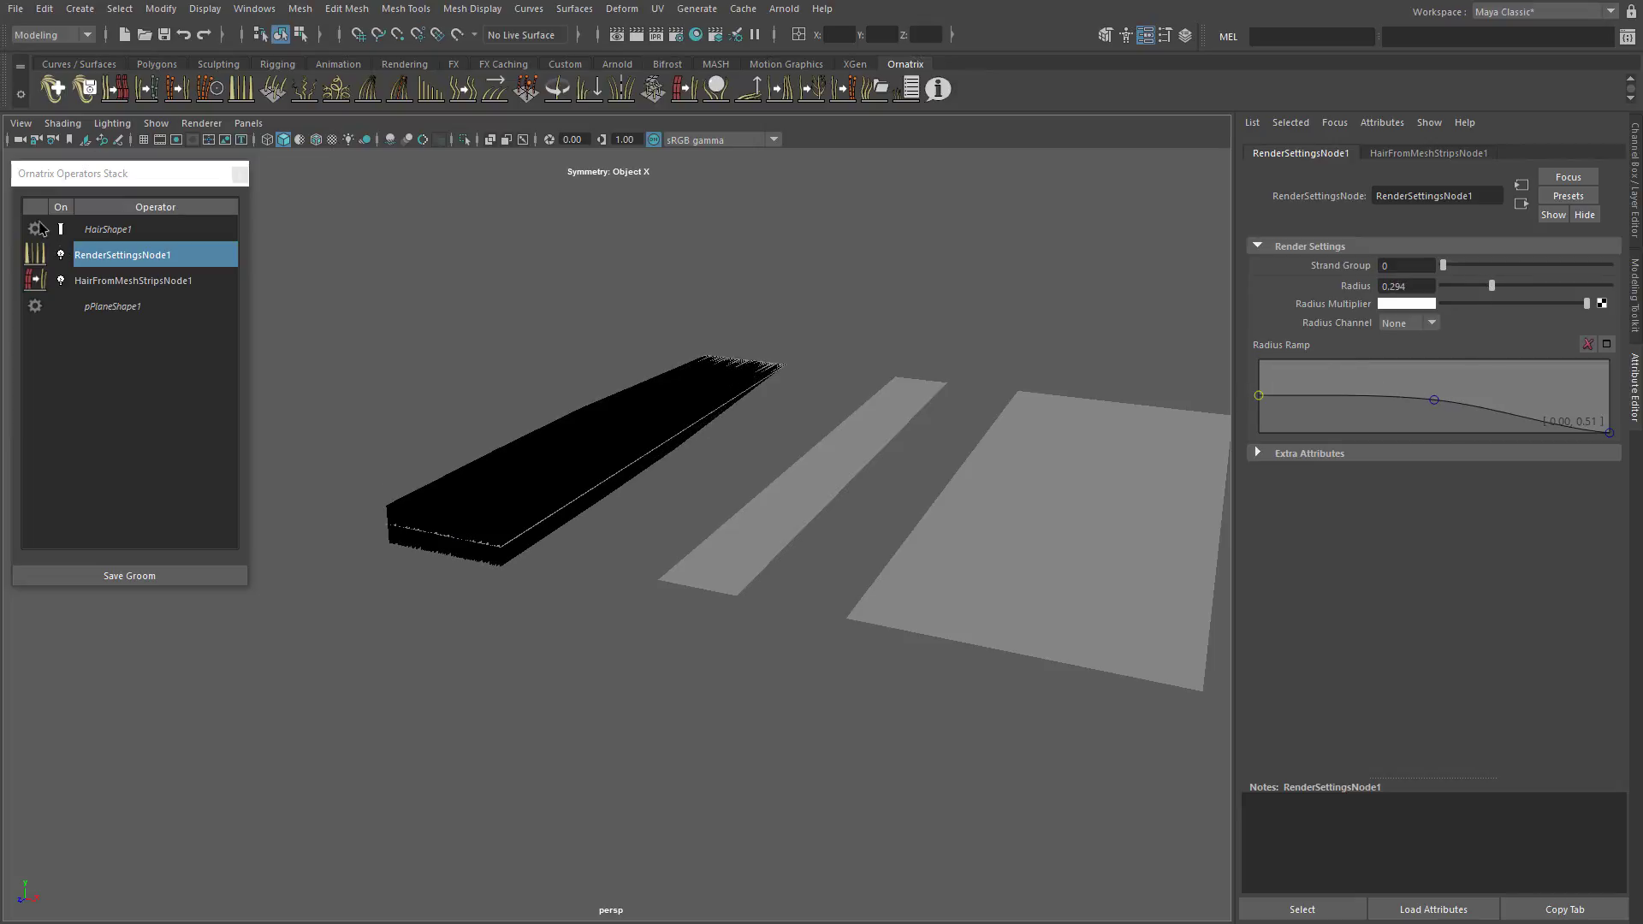
Add a Mesh from Strands operator to the hair and show the wireframe on the shaded geometry
click(115, 94)
alt+drag(321, 355, 419, 356)
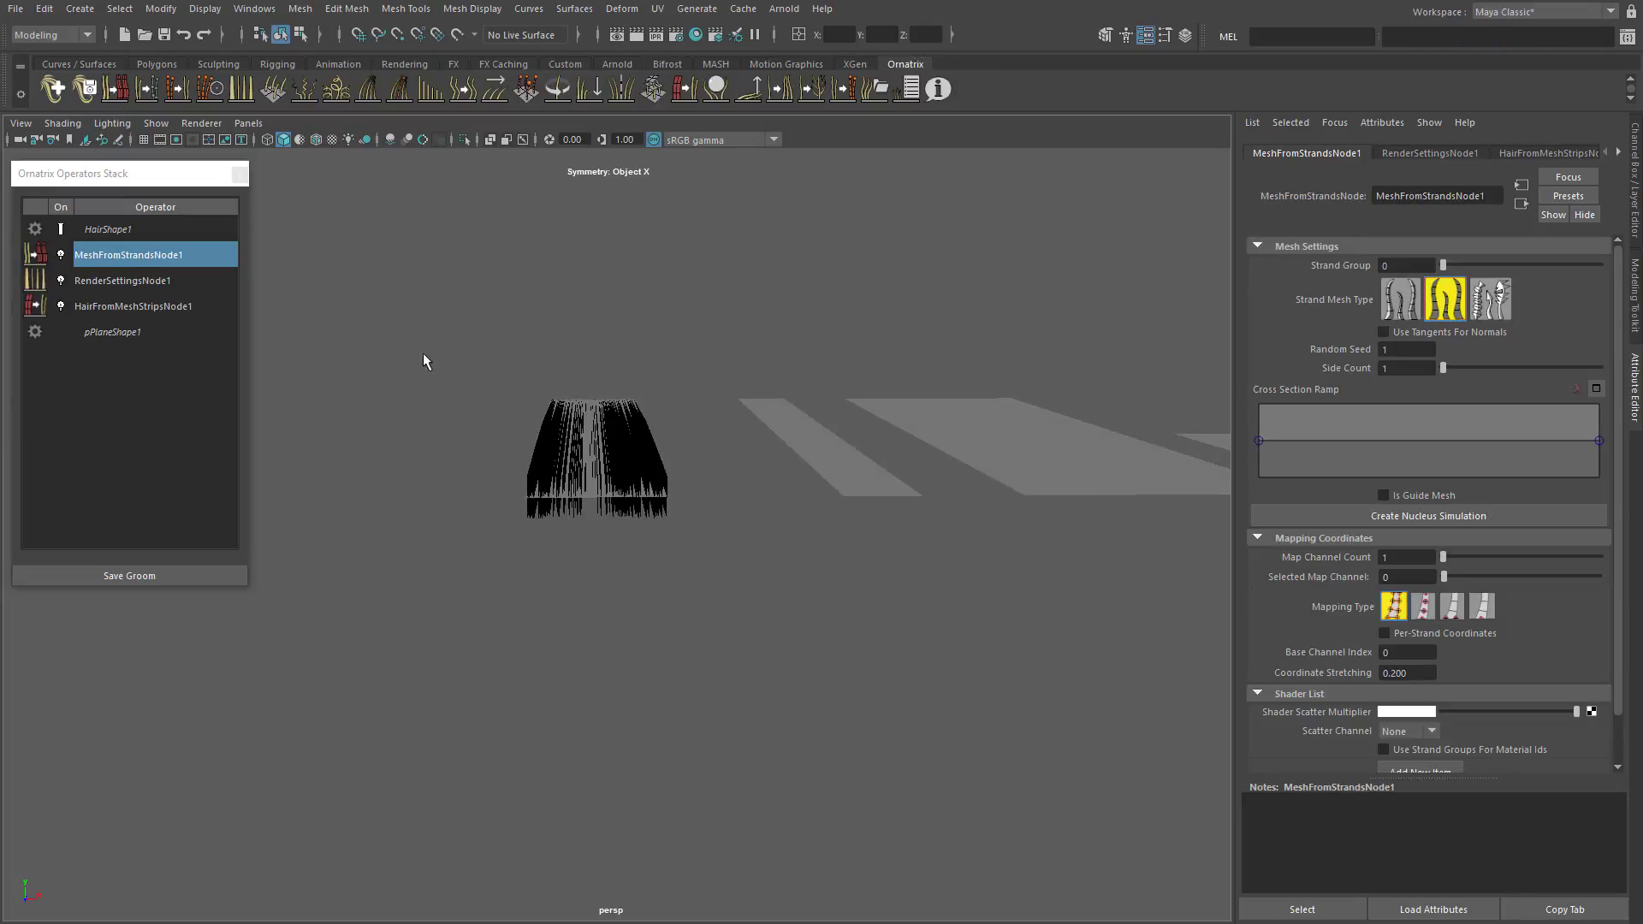
alt+right_drag(418, 355, 631, 456)
alt+drag(631, 456, 169, 161)
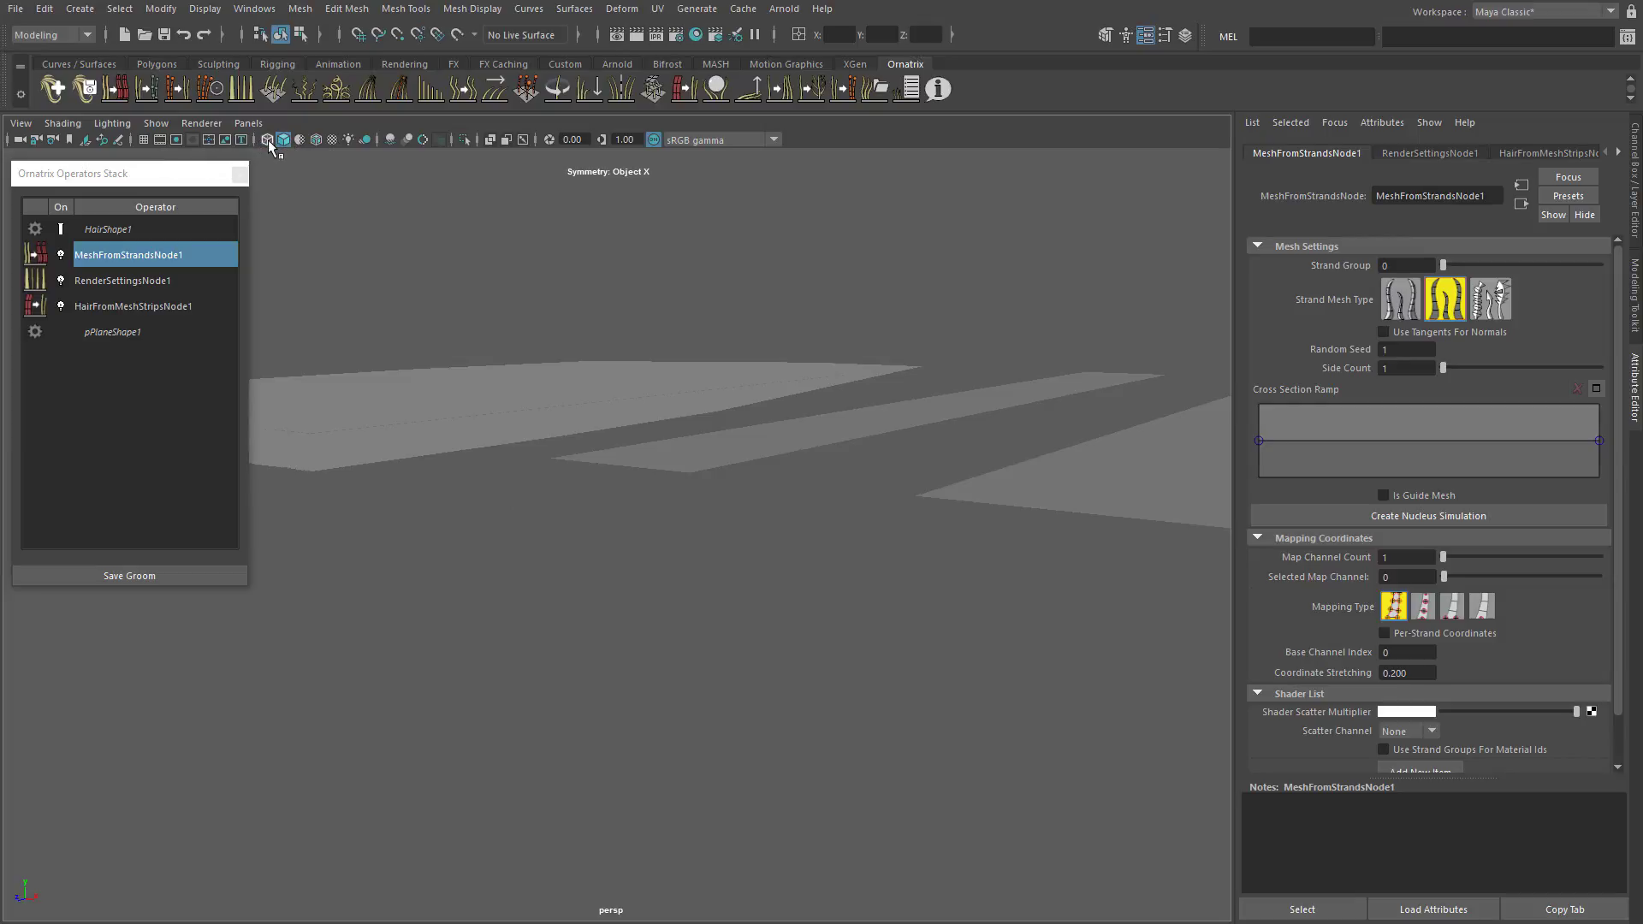
click(316, 140)
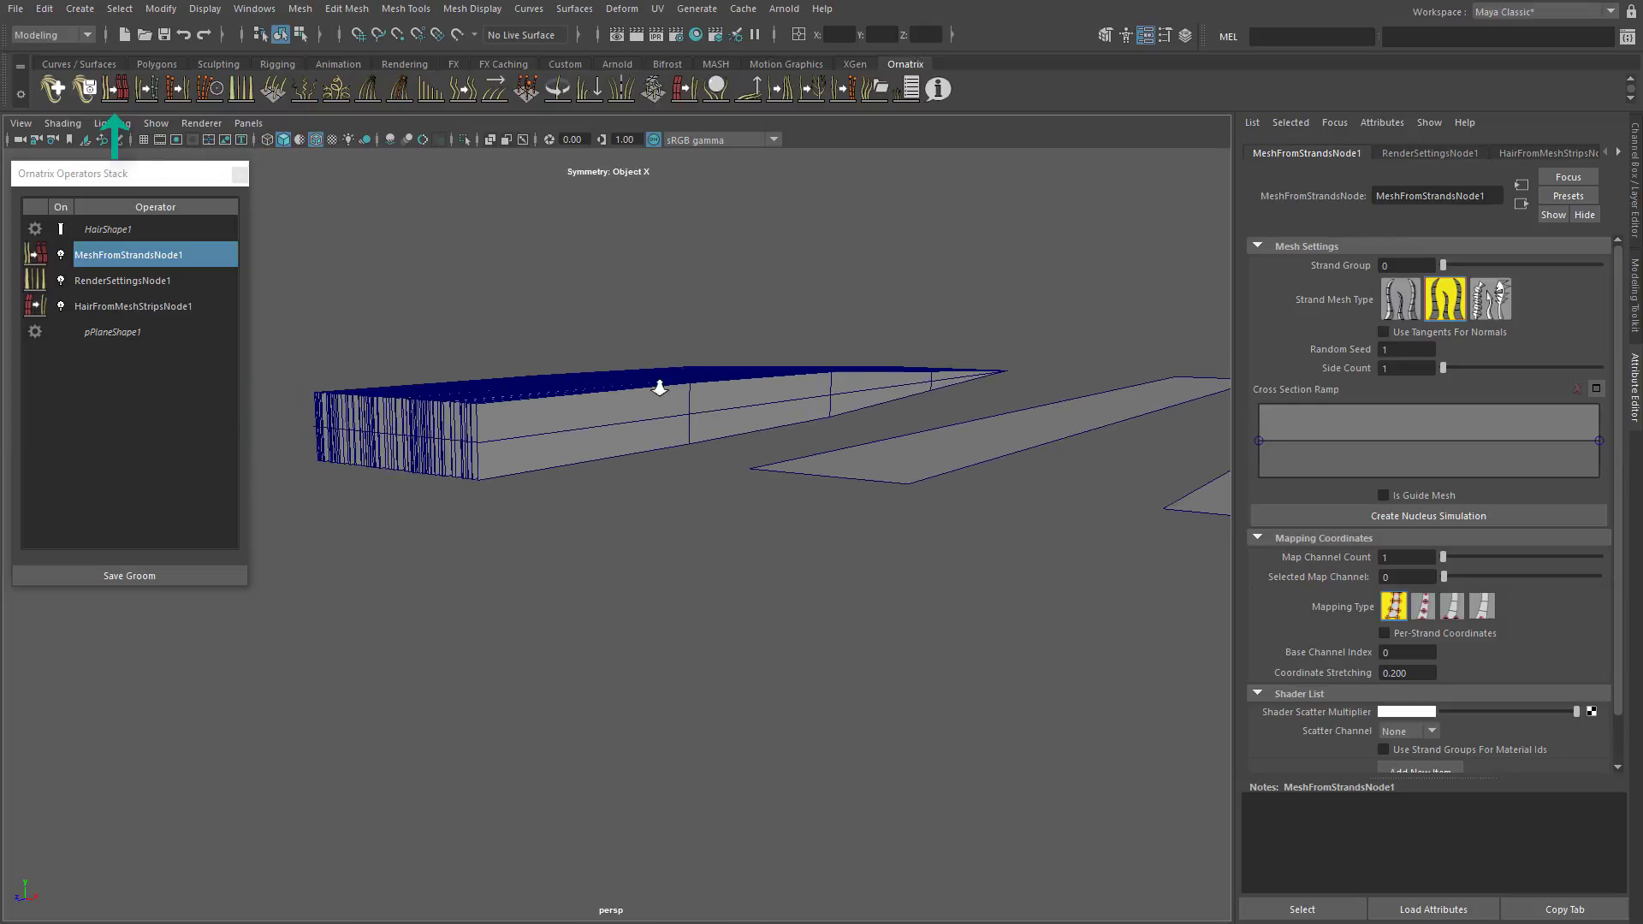
alt+drag(657, 385, 777, 395)
Change the strand mesh type from flat ribbons to tubes and increase the strands' side count
click(1402, 304)
drag(1443, 368, 1527, 367)
alt+drag(590, 355, 651, 359)
Thin the strands by lowering the Radius Ramp's root and middle points and reducing the Radius, and hide the wireframe
click(123, 281)
drag(1259, 394, 1258, 418)
drag(1436, 400, 1436, 423)
drag(1492, 285, 1461, 285)
click(315, 139)
alt+drag(581, 342, 756, 420)
Select the hair mesh and assign a new Hair Tube Shader material to it
click(112, 332)
click(704, 368)
alt+drag(676, 338, 713, 382)
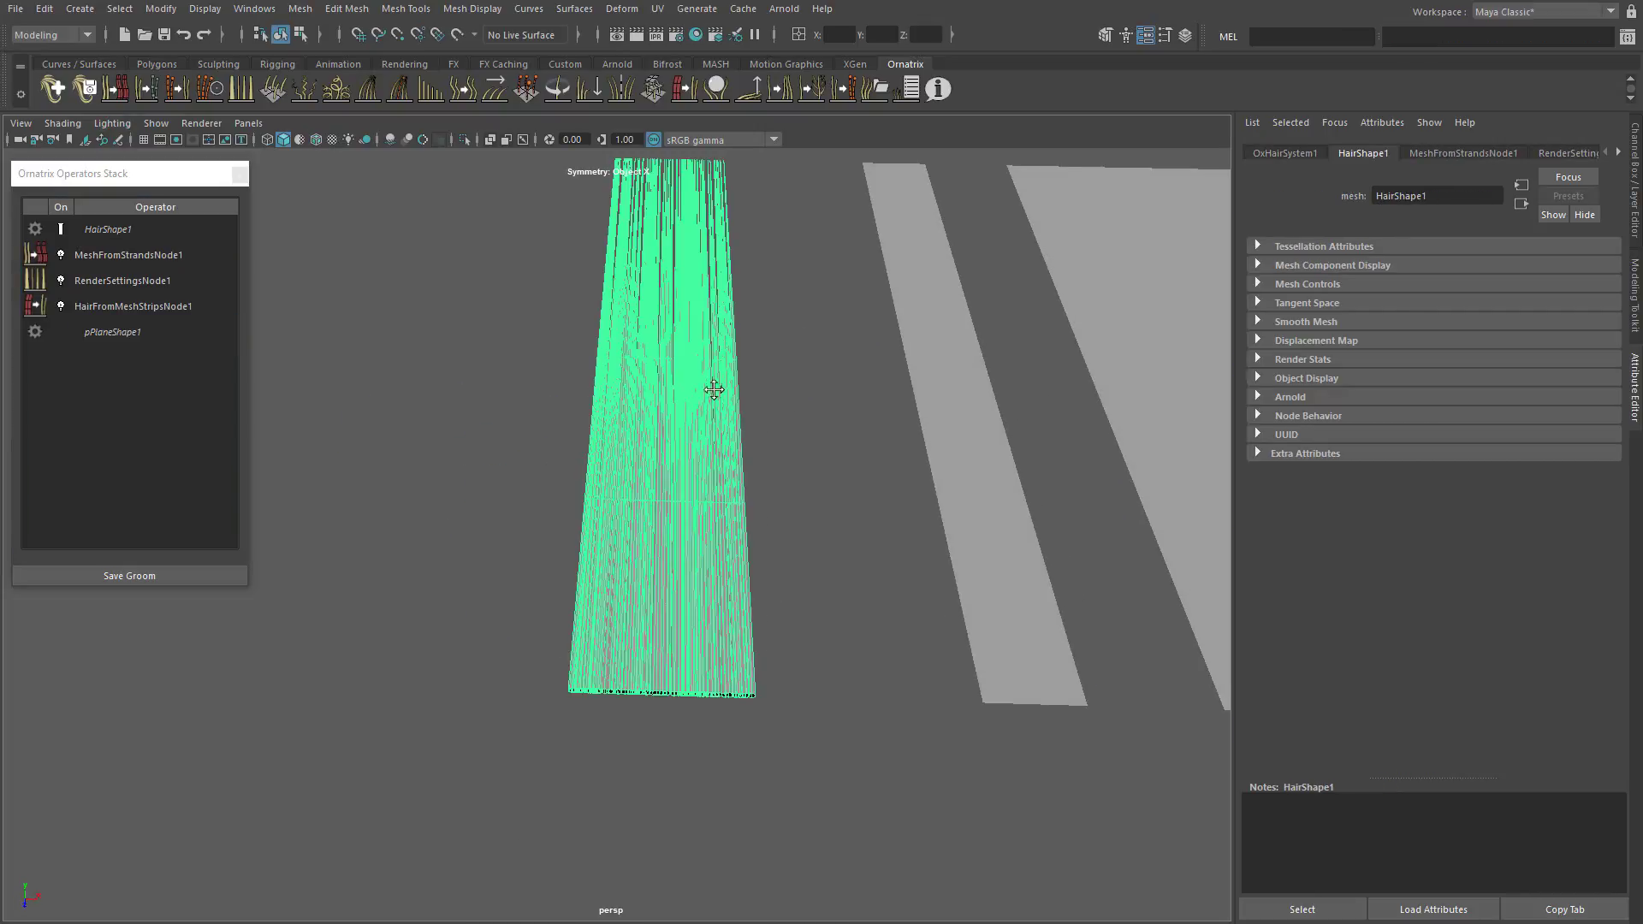
alt+middle_drag(713, 382, 710, 413)
right_click(667, 366)
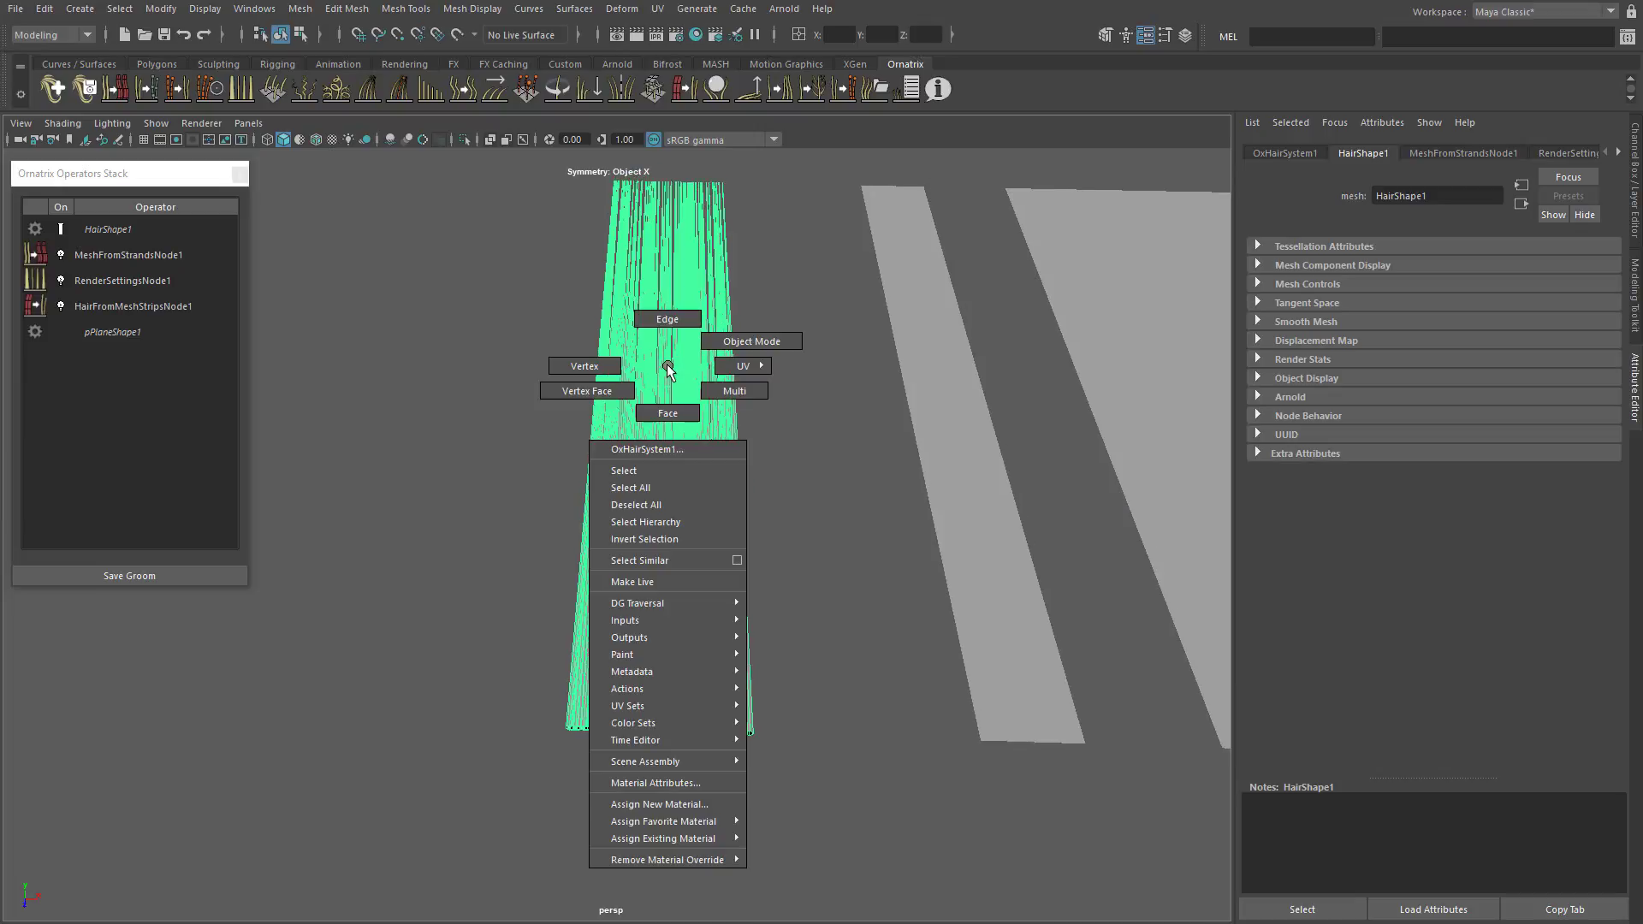
click(652, 806)
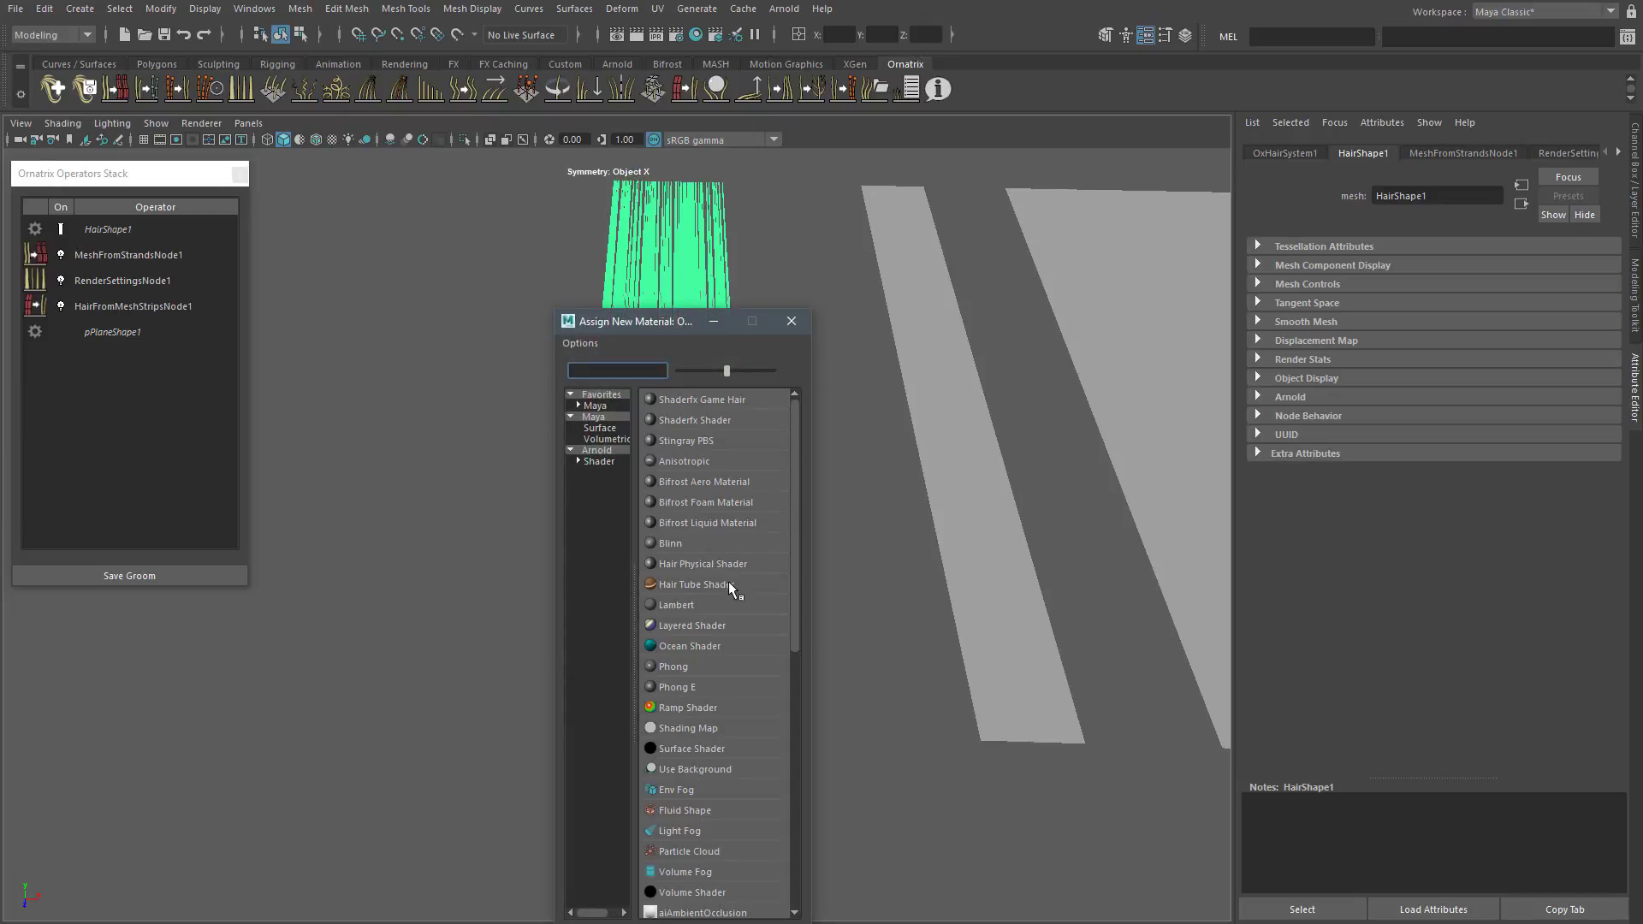
click(696, 584)
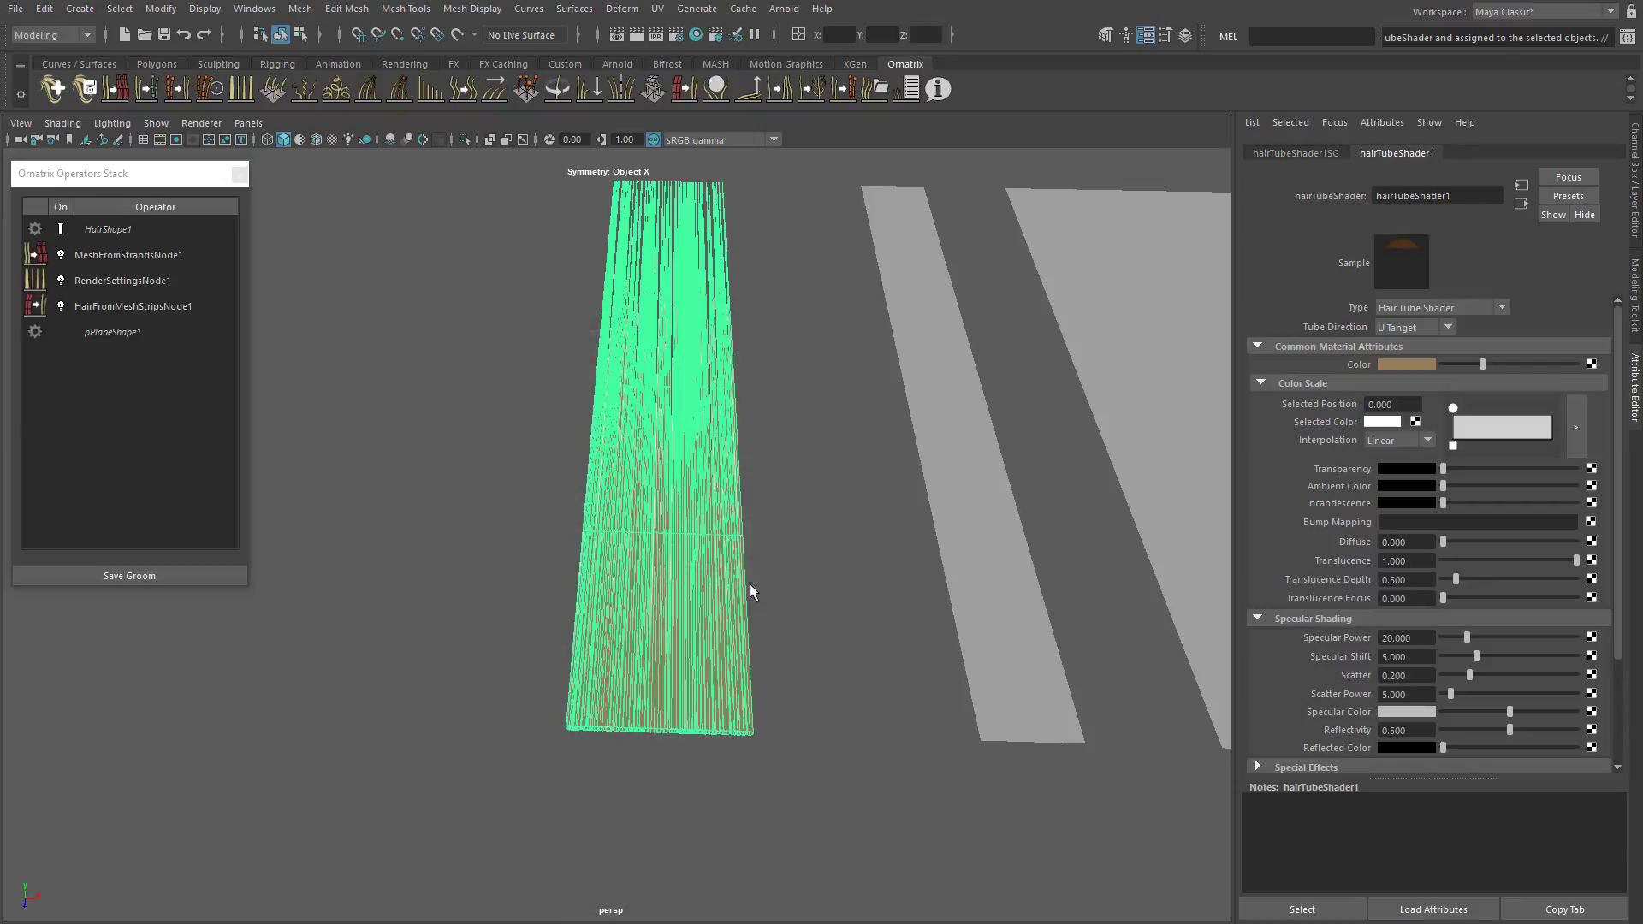
Clear the hair mesh selection to view the strands with their new shader
click(772, 480)
alt+middle_drag(772, 482, 755, 530)
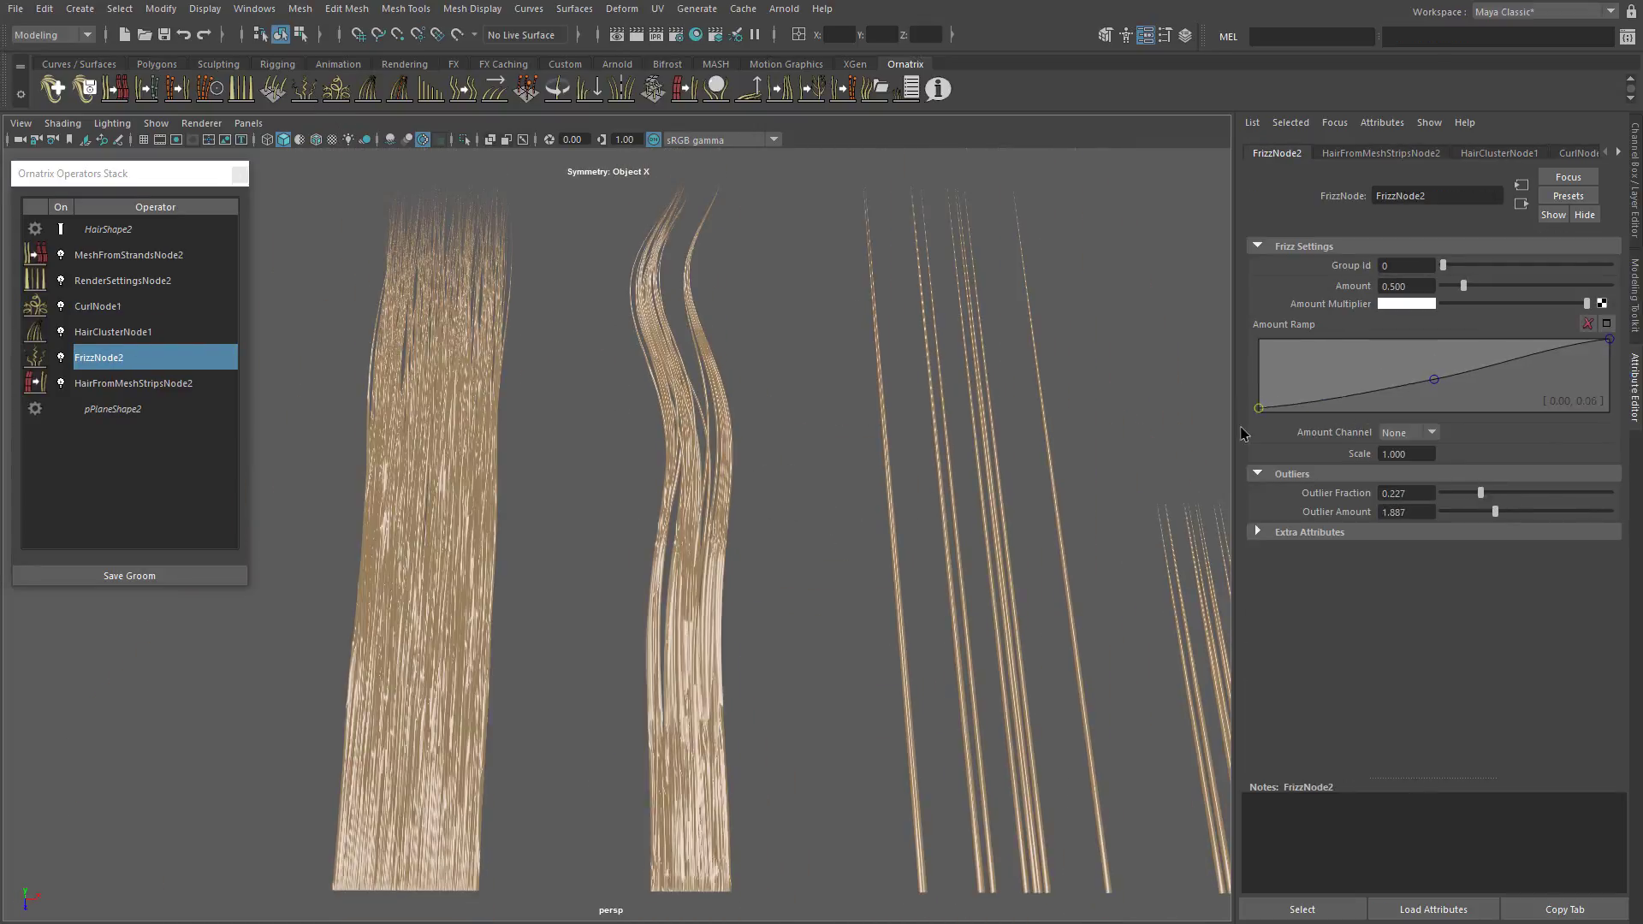
Reduce the tip frizz of the second strip by lowering the end points of its Frizz operators' Amount Ramps
alt+drag(837, 470, 826, 475)
click(1596, 342)
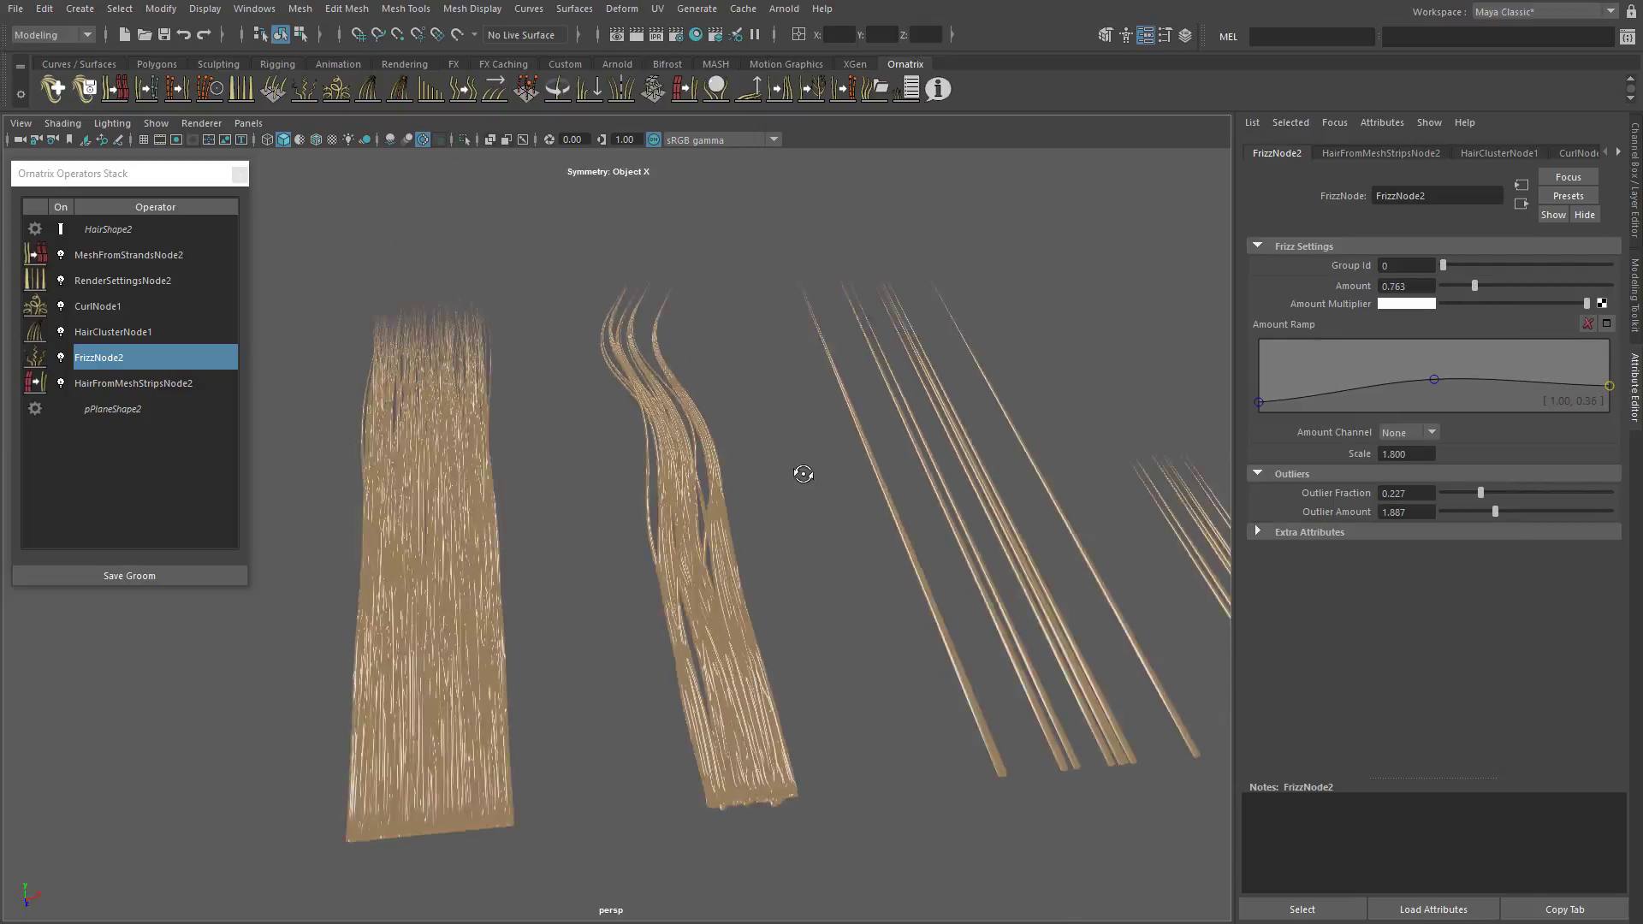
alt+drag(800, 470, 451, 459)
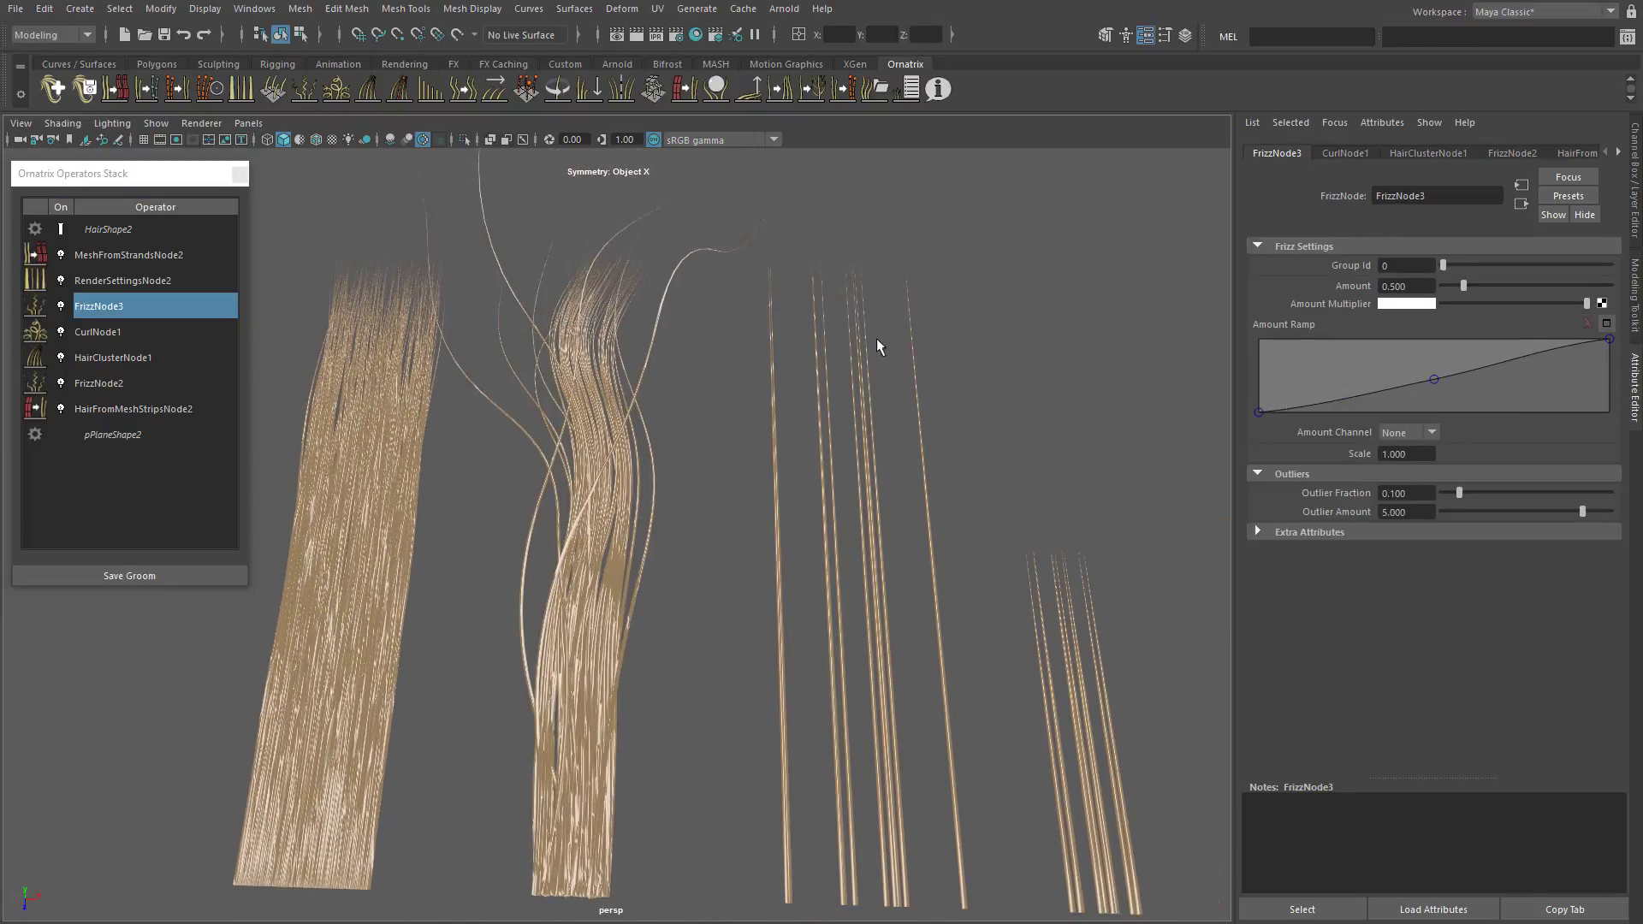
drag(1608, 341, 1612, 443)
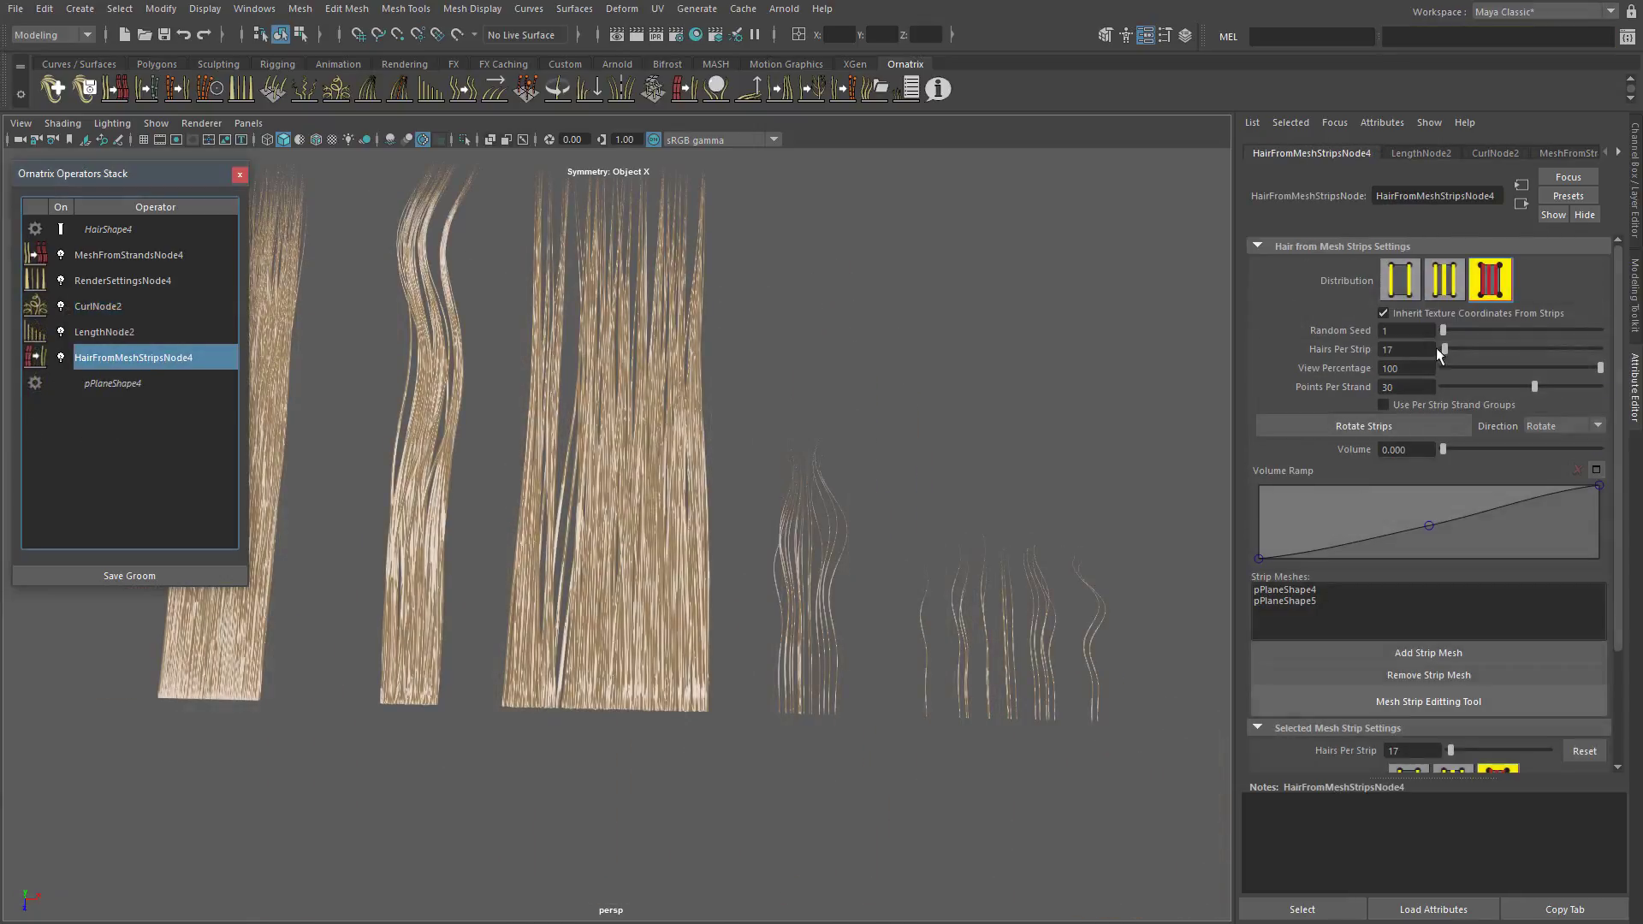
Raise Hairs Per Strip for the short strips and thin the wide strip by lowering its Radius Ramp's root and middle points
drag(1436, 347, 1452, 348)
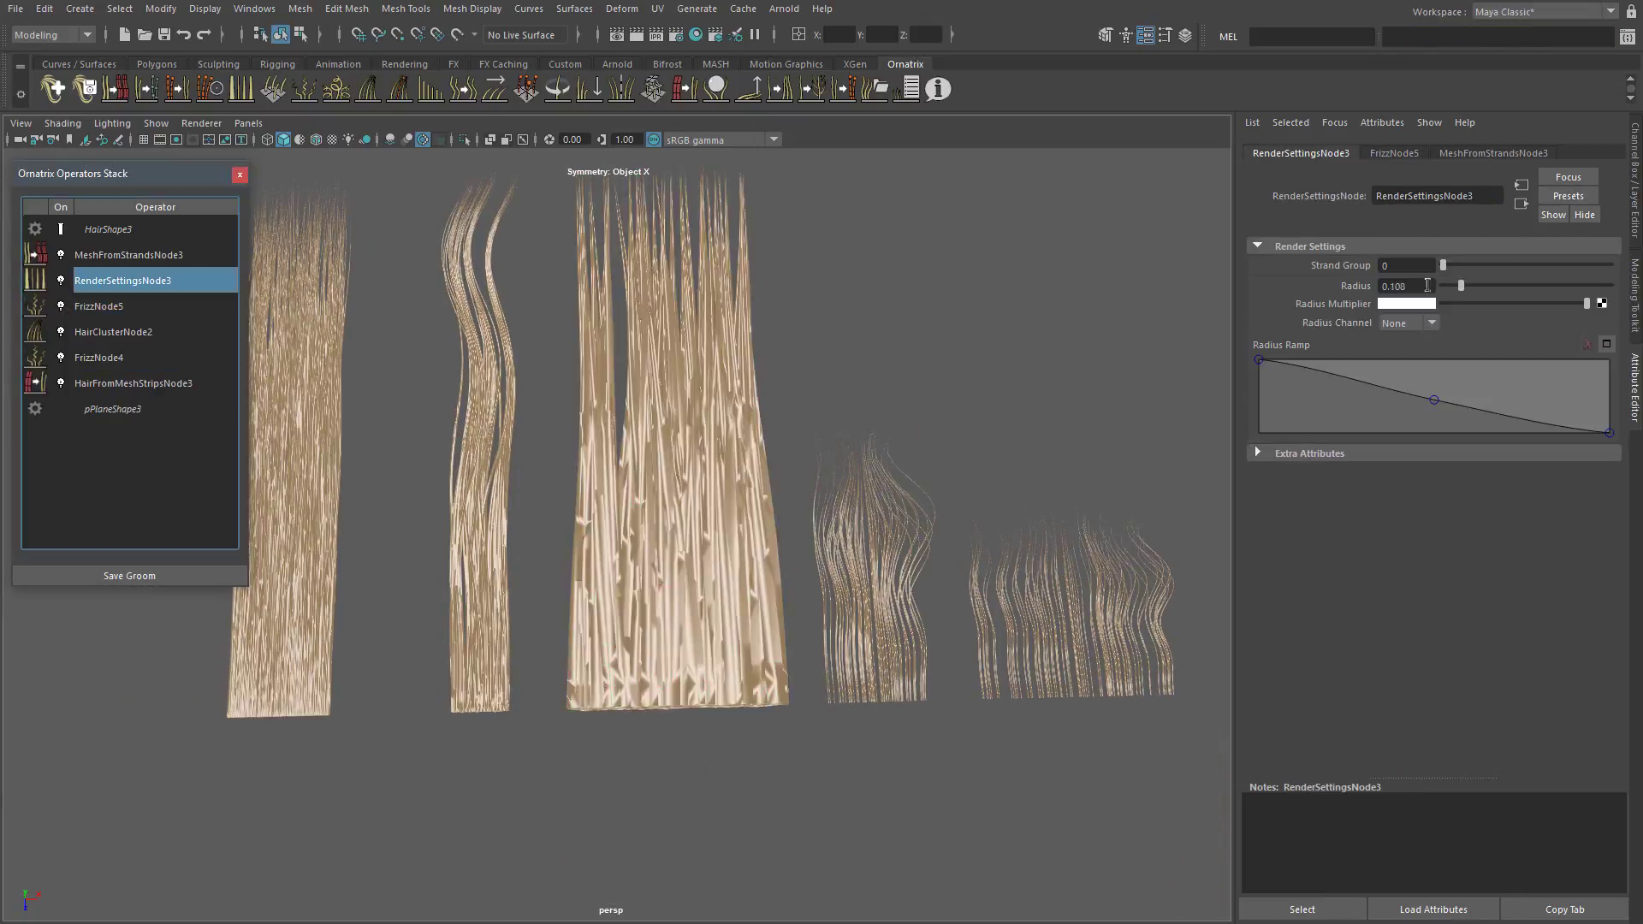
drag(1460, 286, 1444, 287)
drag(1427, 286, 1296, 281)
drag(1434, 400, 1433, 423)
alt+drag(444, 342, 334, 308)
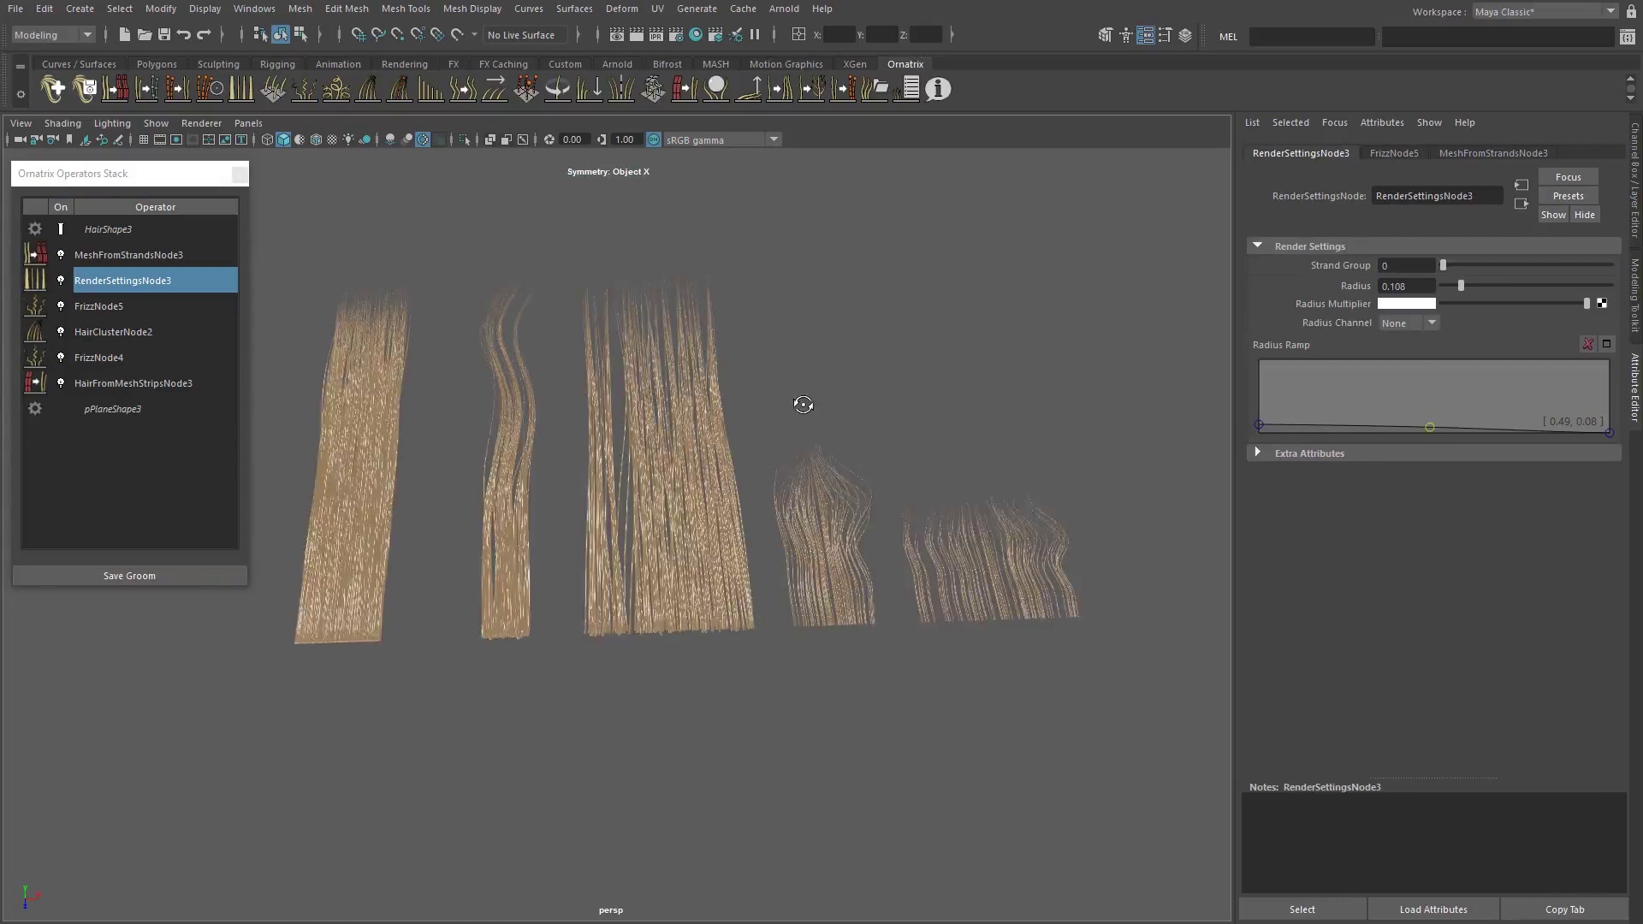
alt+drag(803, 404, 715, 419)
Bend the curve-warped hair card by moving a control vertex near the lower end of its curve
alt+drag(545, 562, 812, 633)
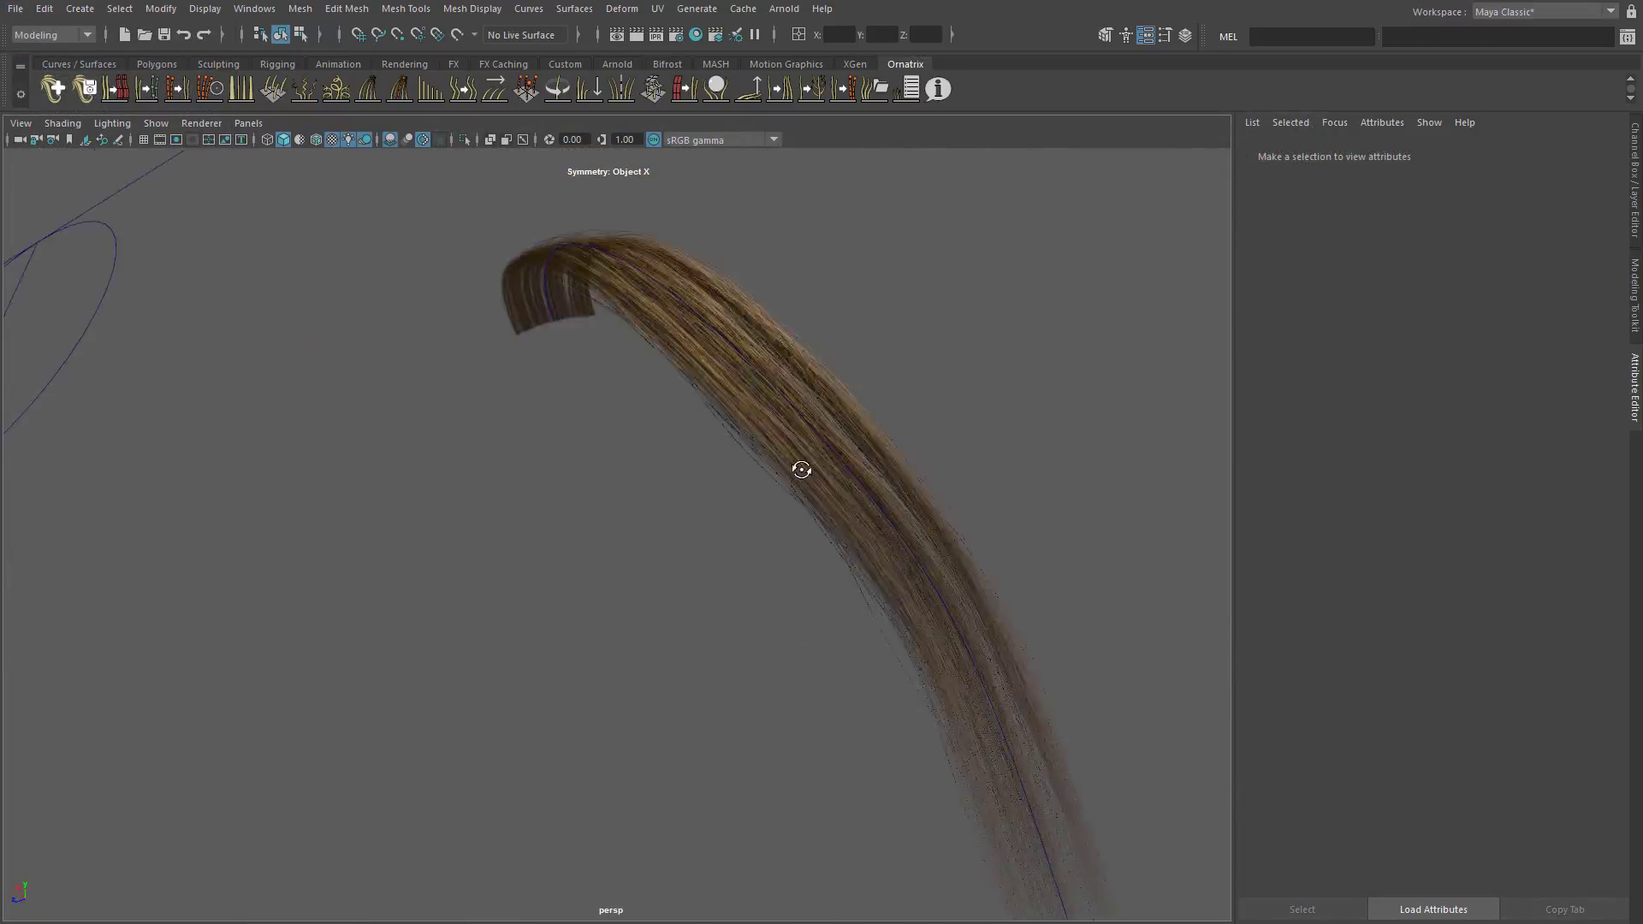
alt+middle_drag(894, 864, 779, 625)
click(733, 616)
right_drag(767, 681, 714, 681)
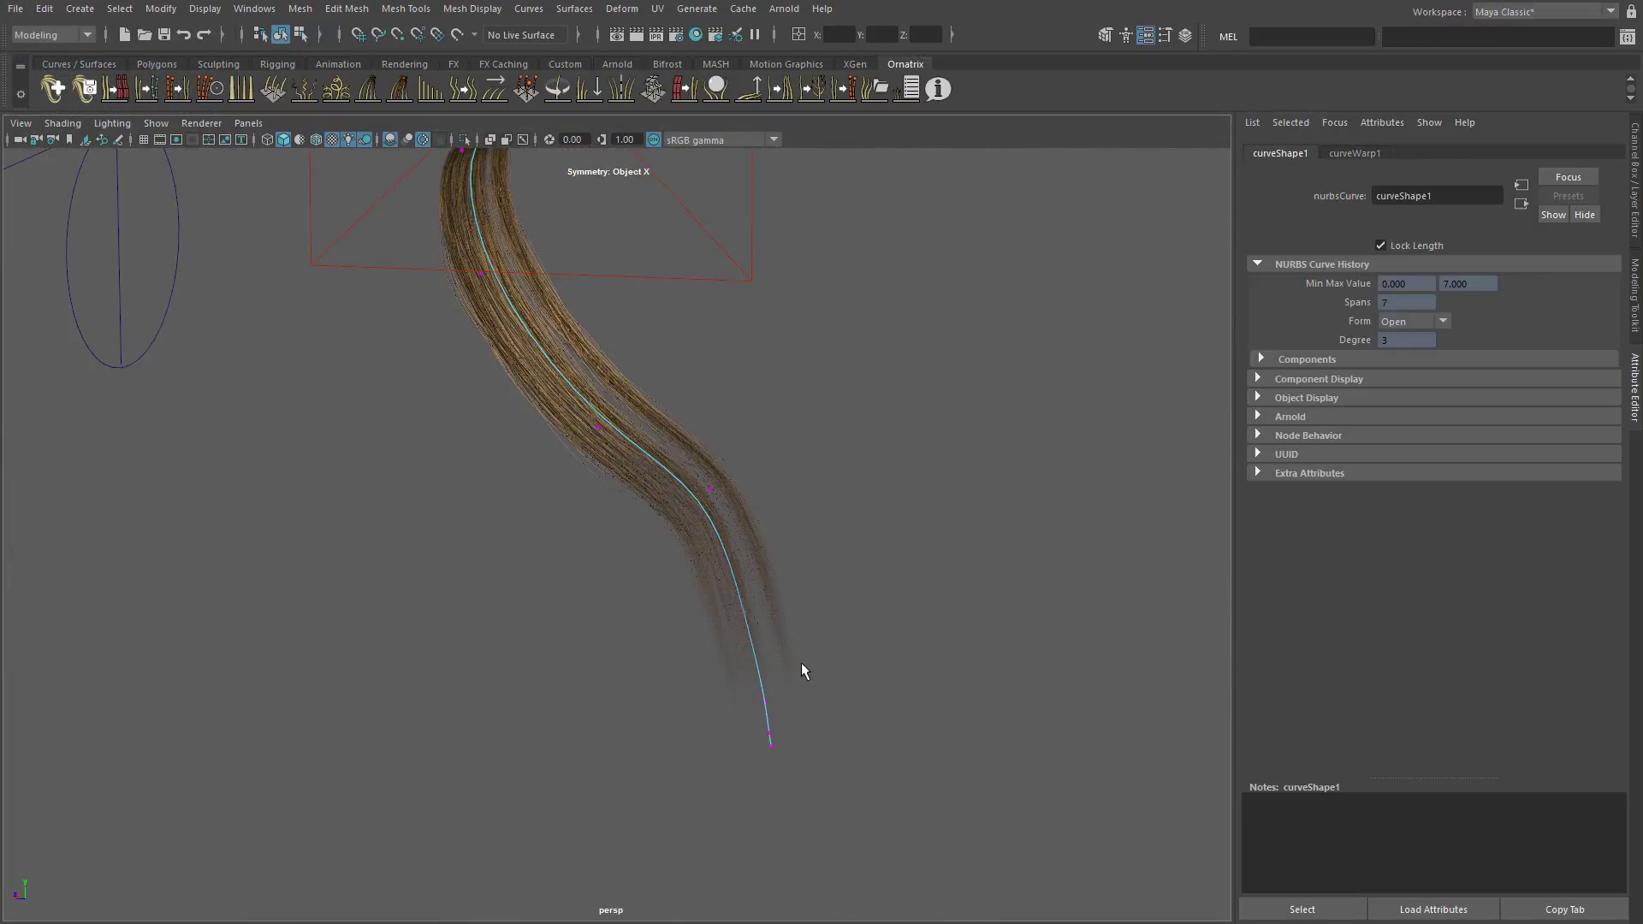
alt+drag(793, 674, 650, 650)
click(639, 640)
drag(548, 643, 475, 664)
alt+drag(626, 617, 578, 511)
middle_drag(577, 511, 631, 682)
alt+drag(630, 682, 670, 448)
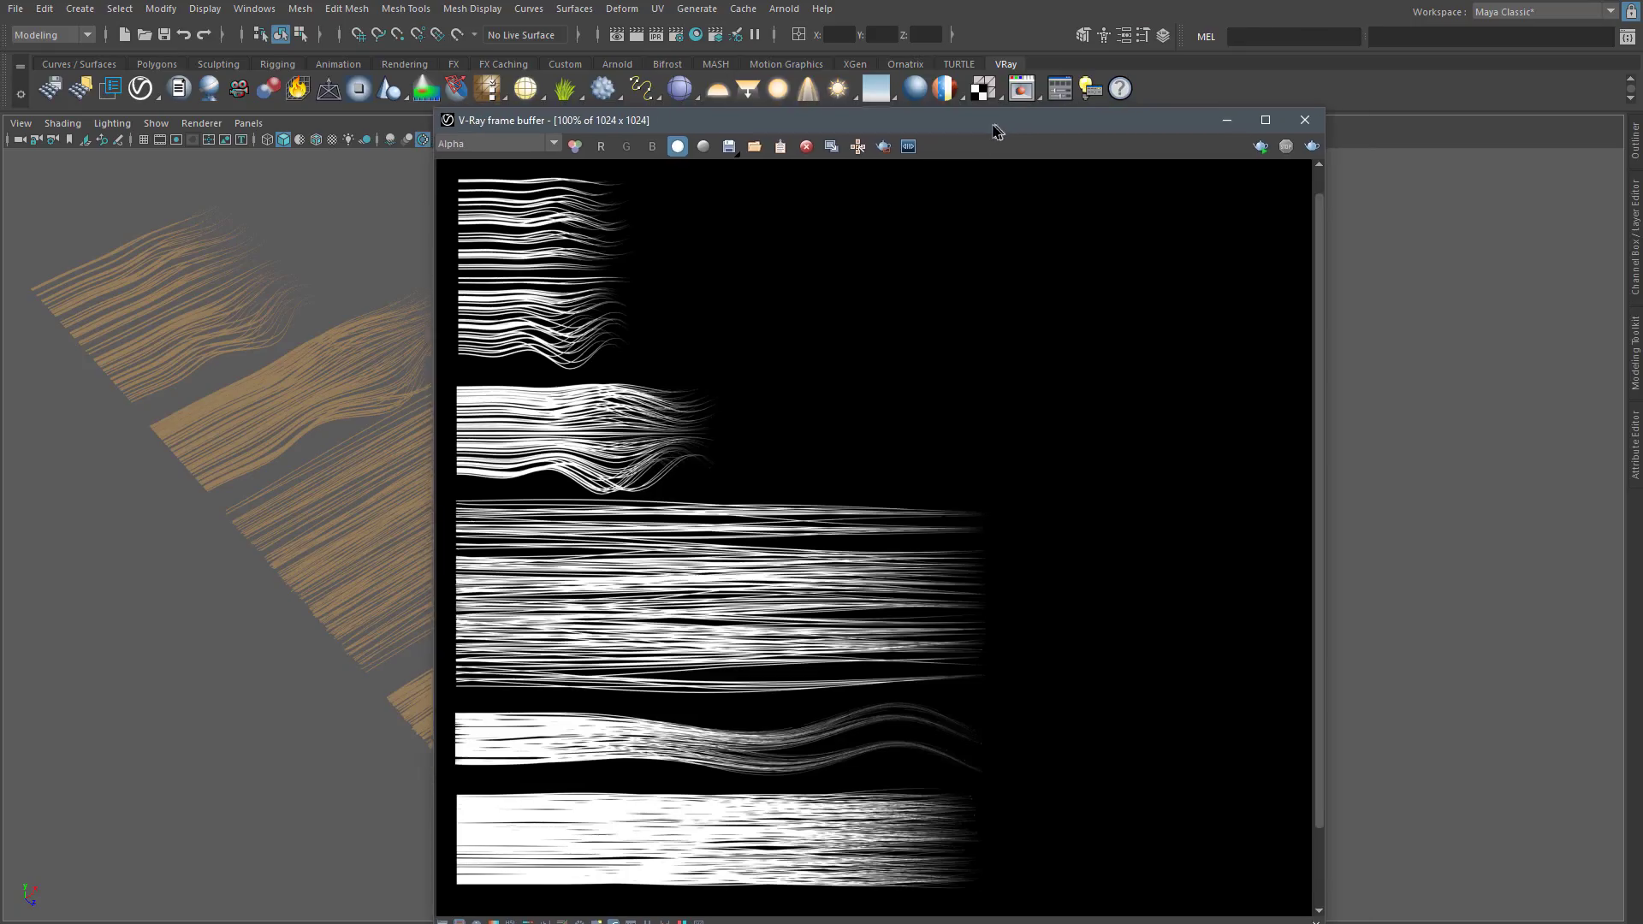
Add the Diffuse and Normals render elements in the V-Ray render settings
drag(995, 130, 947, 136)
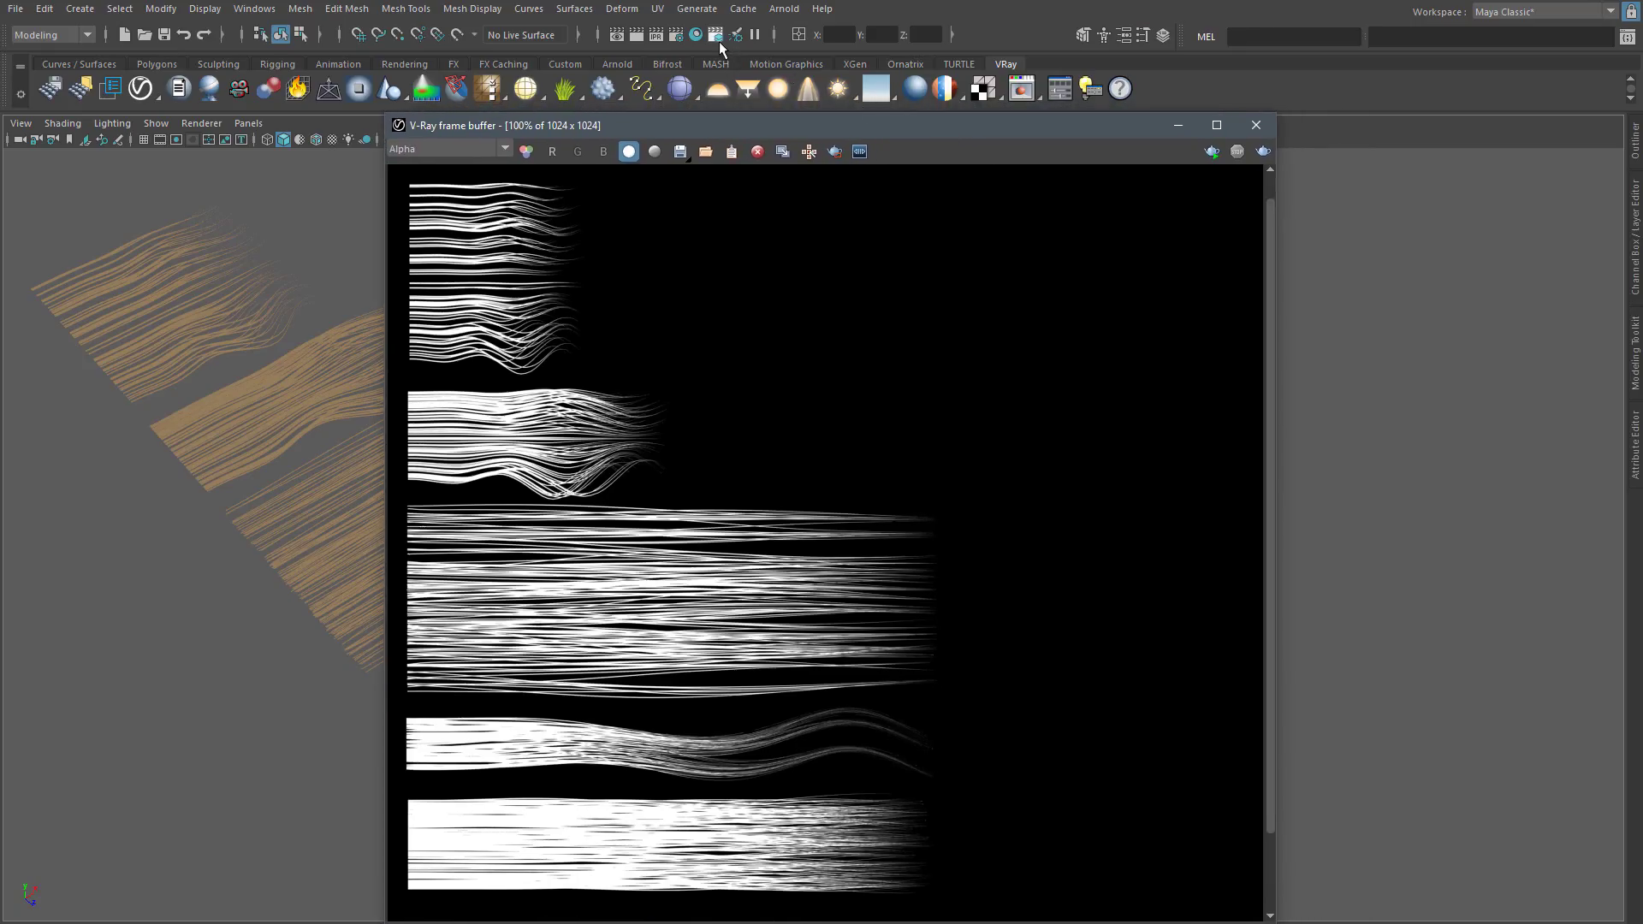
click(675, 33)
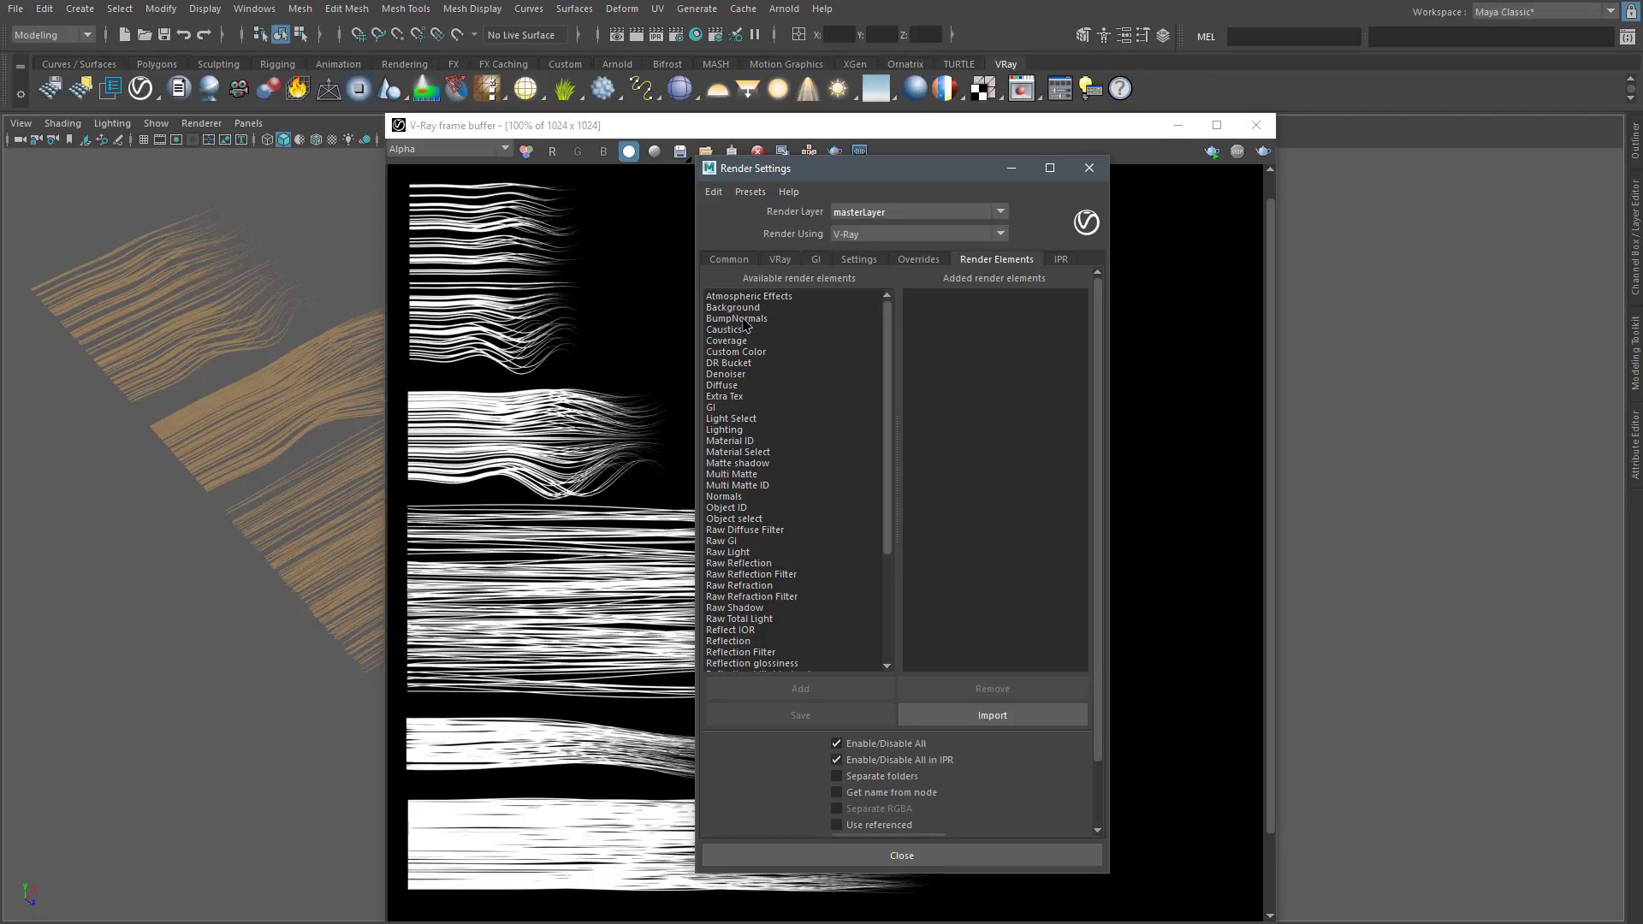
click(731, 386)
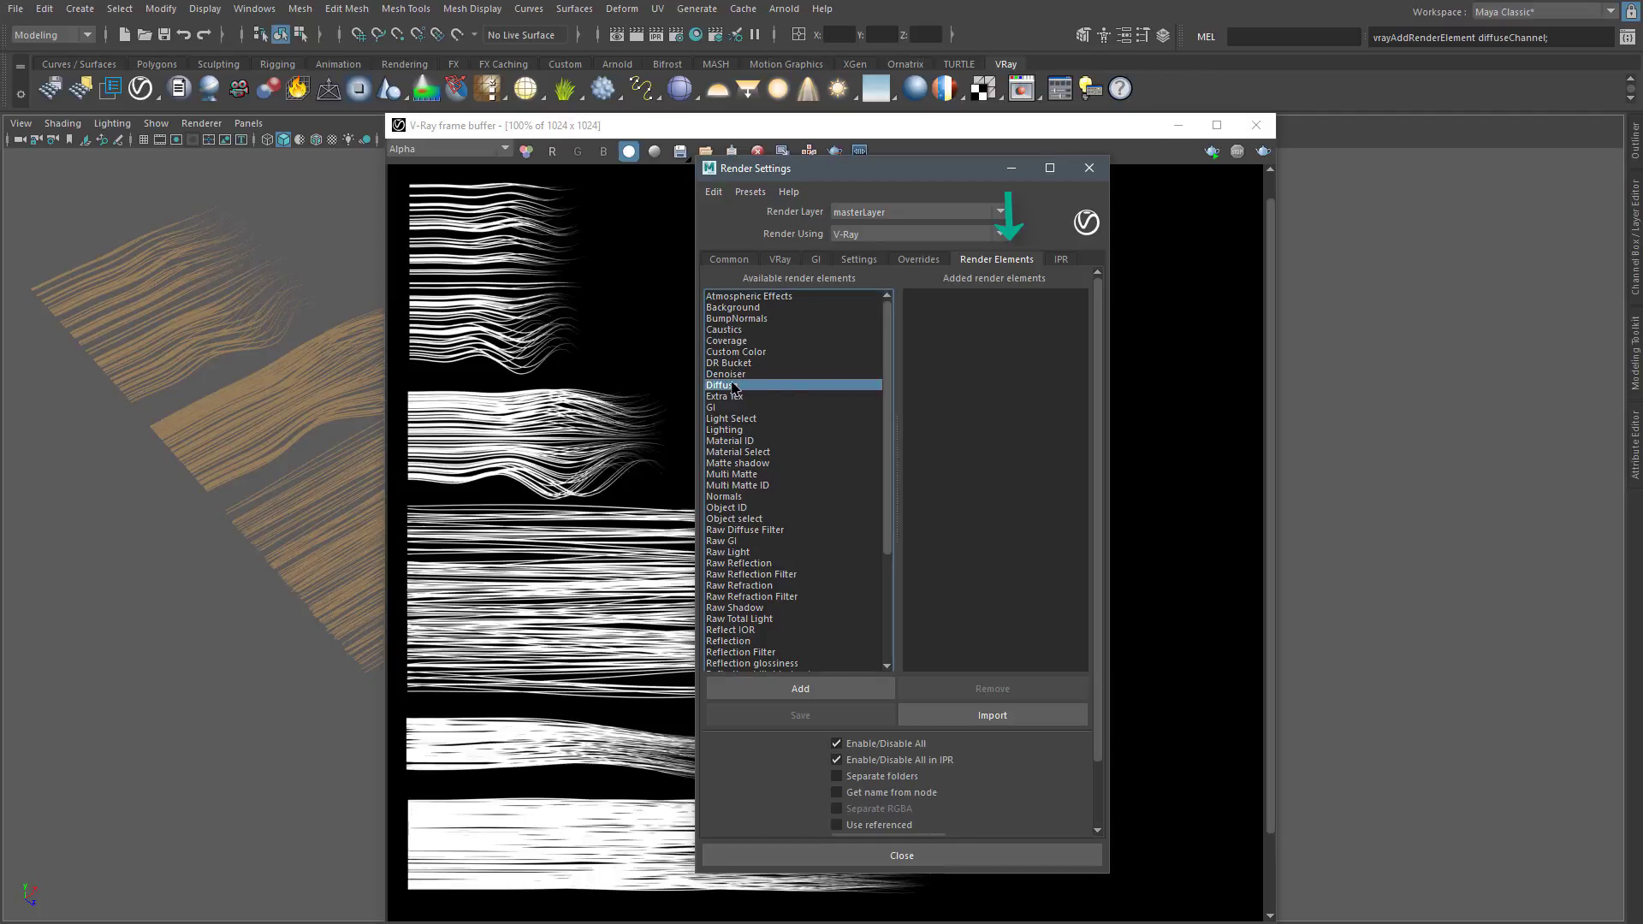
ctrl+click(732, 497)
click(800, 689)
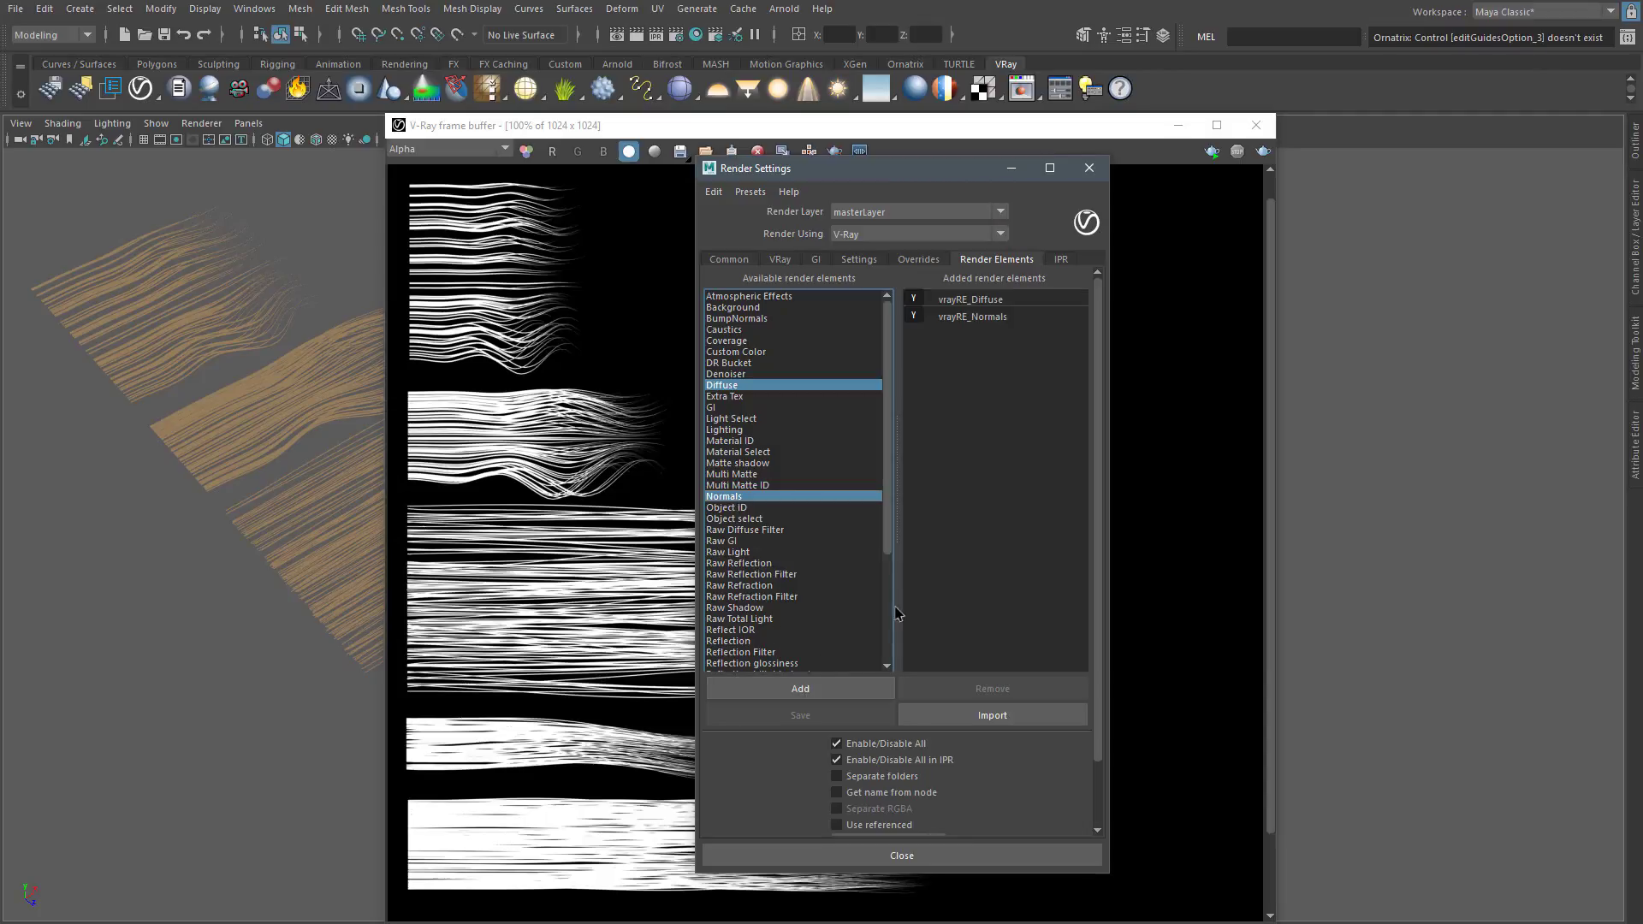
click(900, 857)
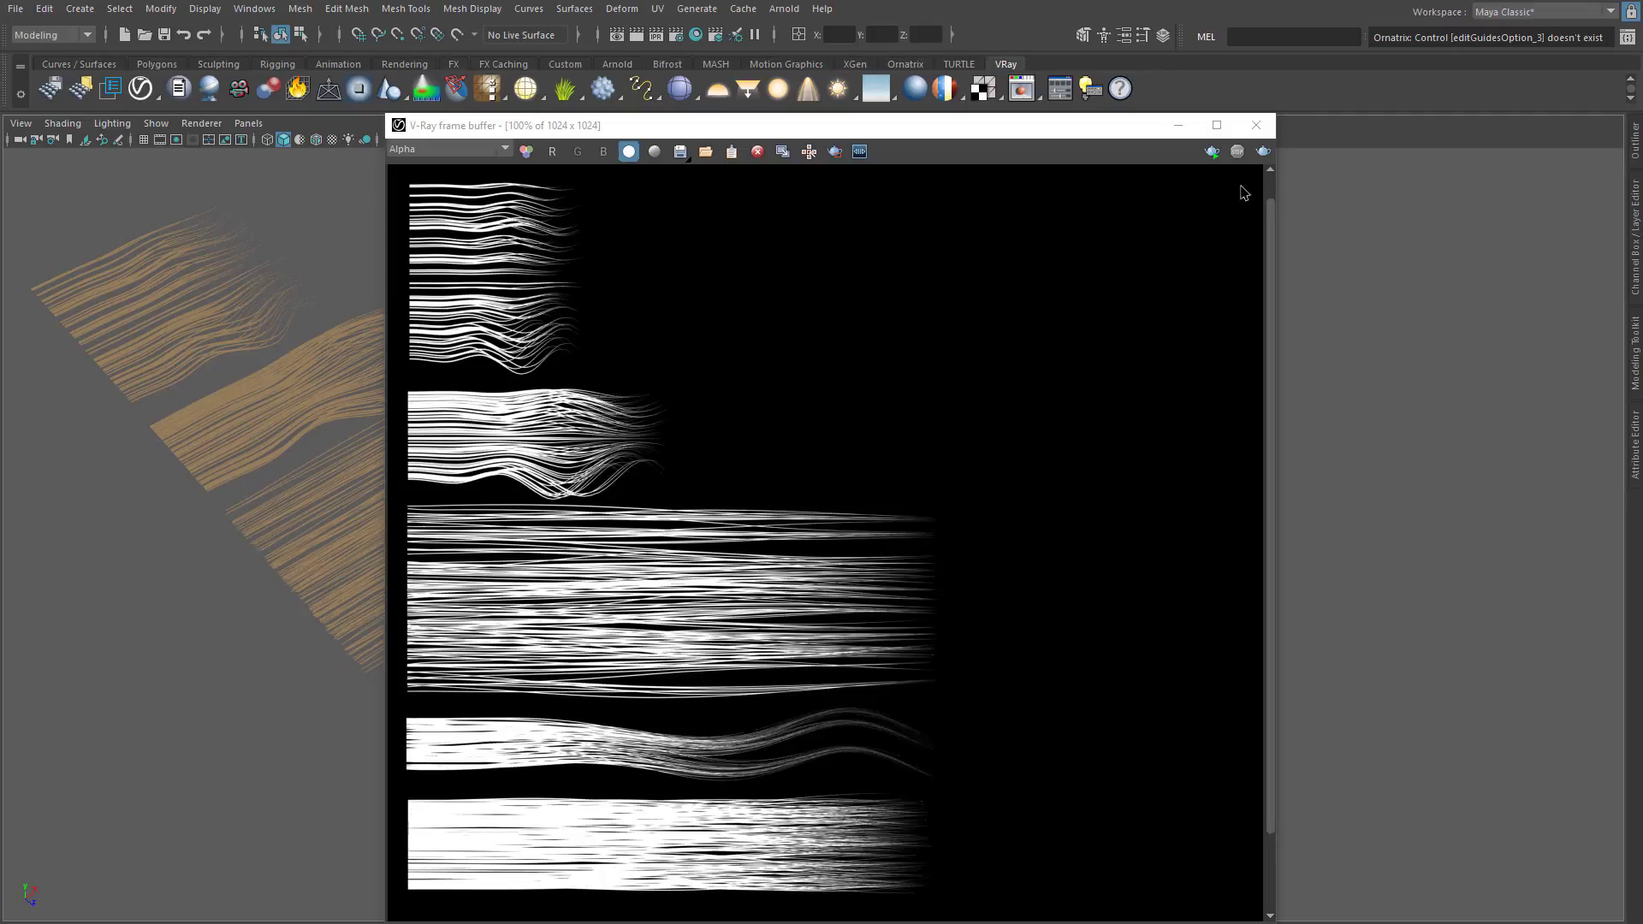
Render the hair strips again and display the normals channel in the V-Ray frame buffer
click(1263, 150)
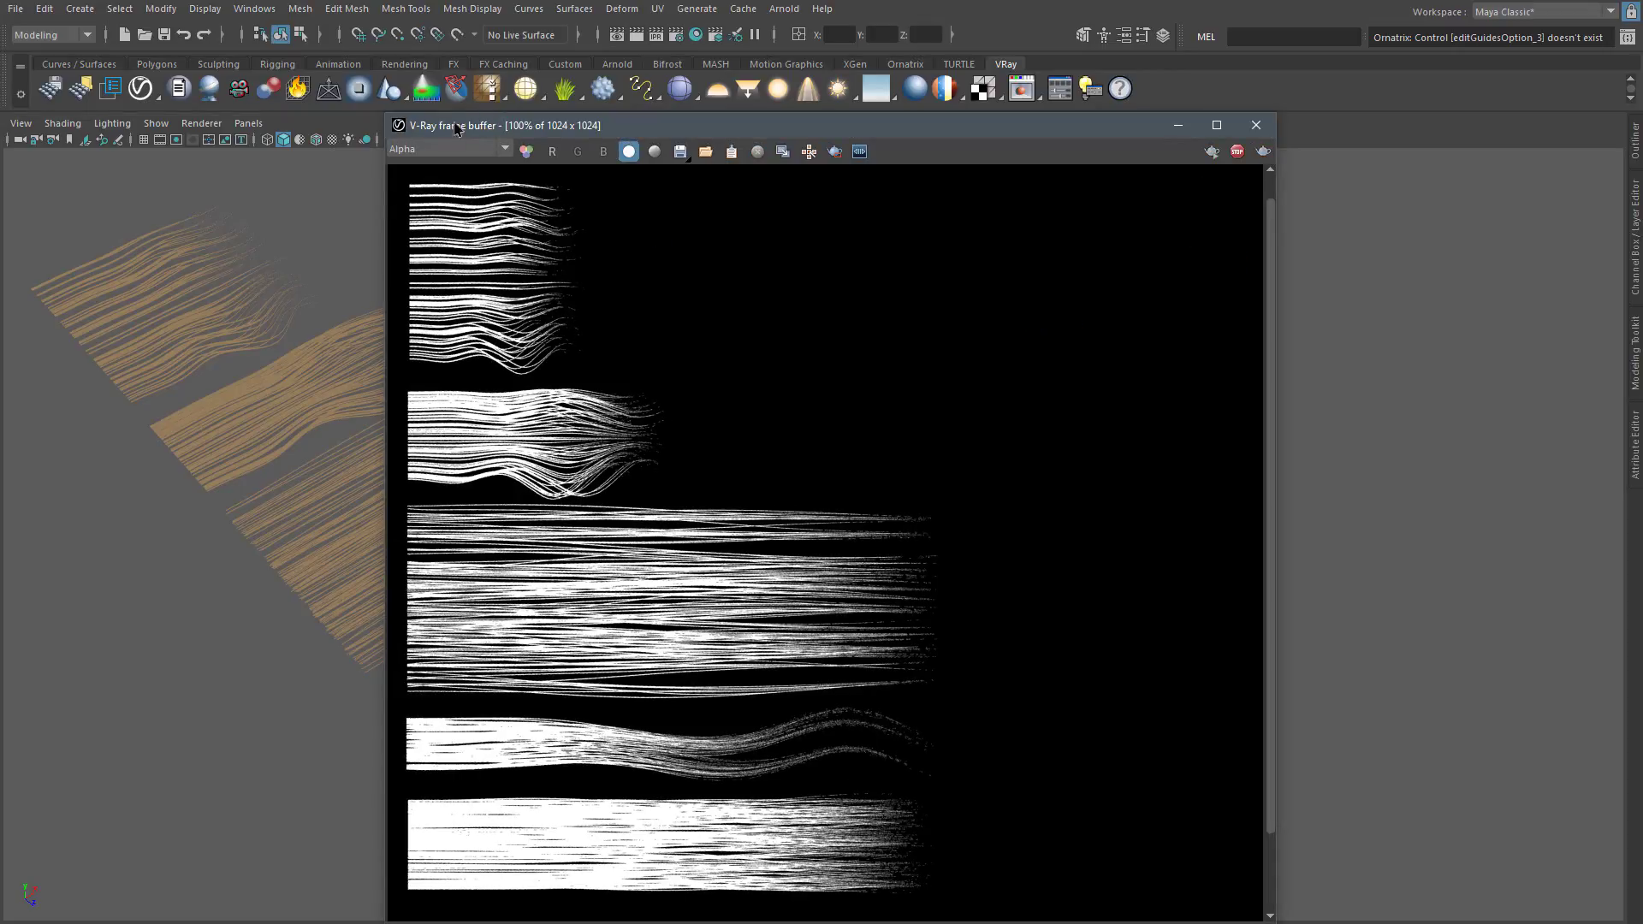
click(450, 152)
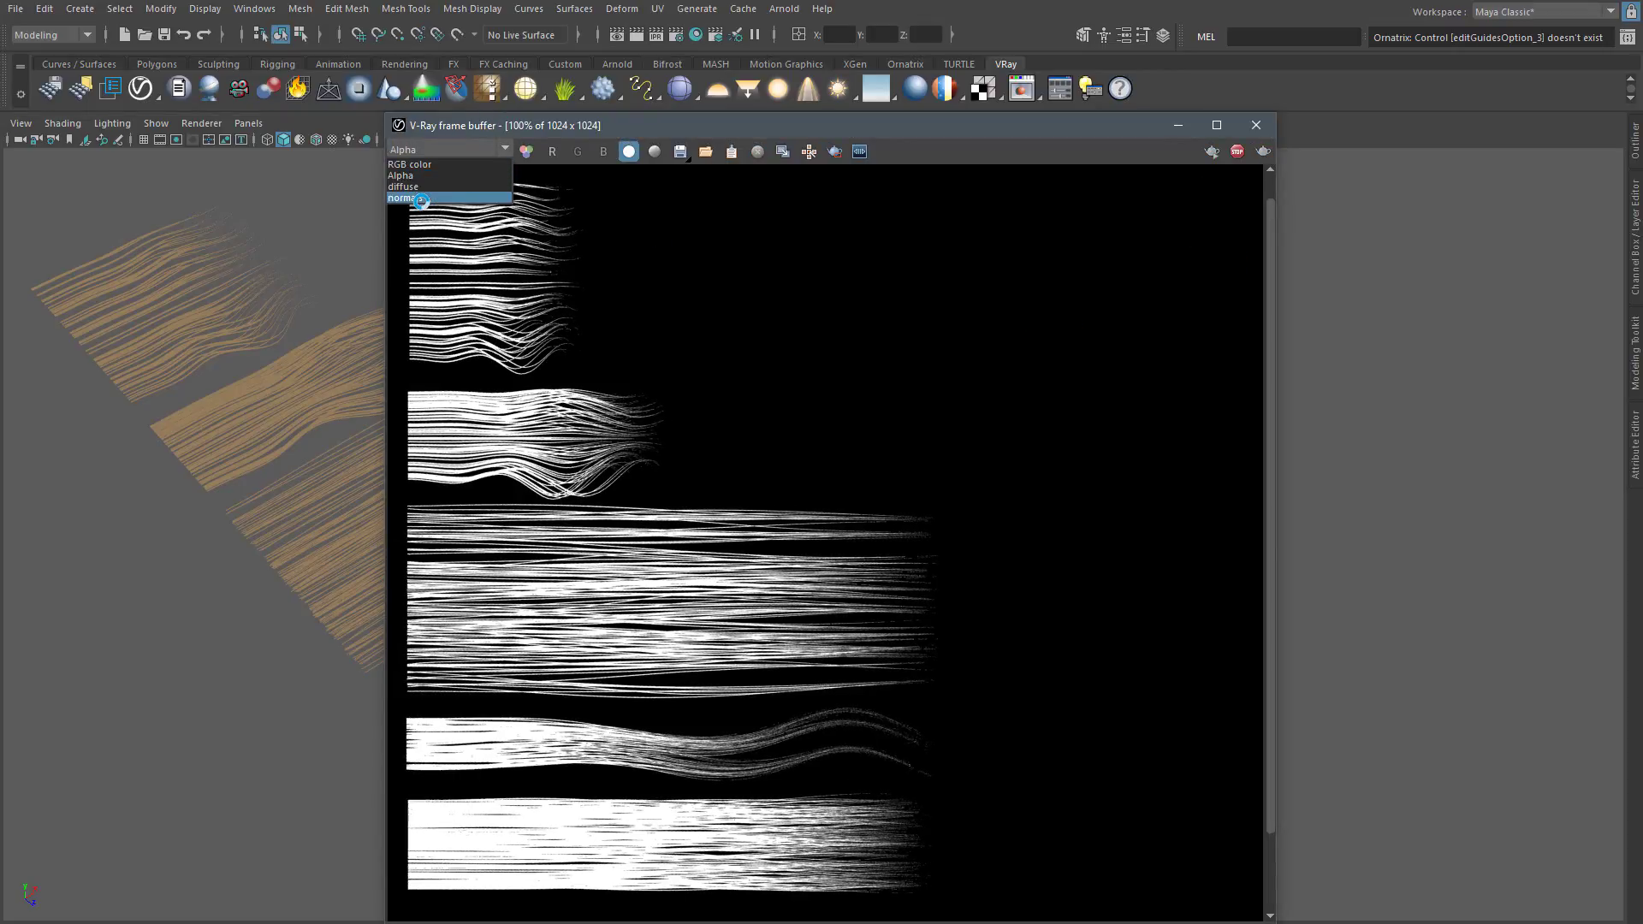
click(420, 198)
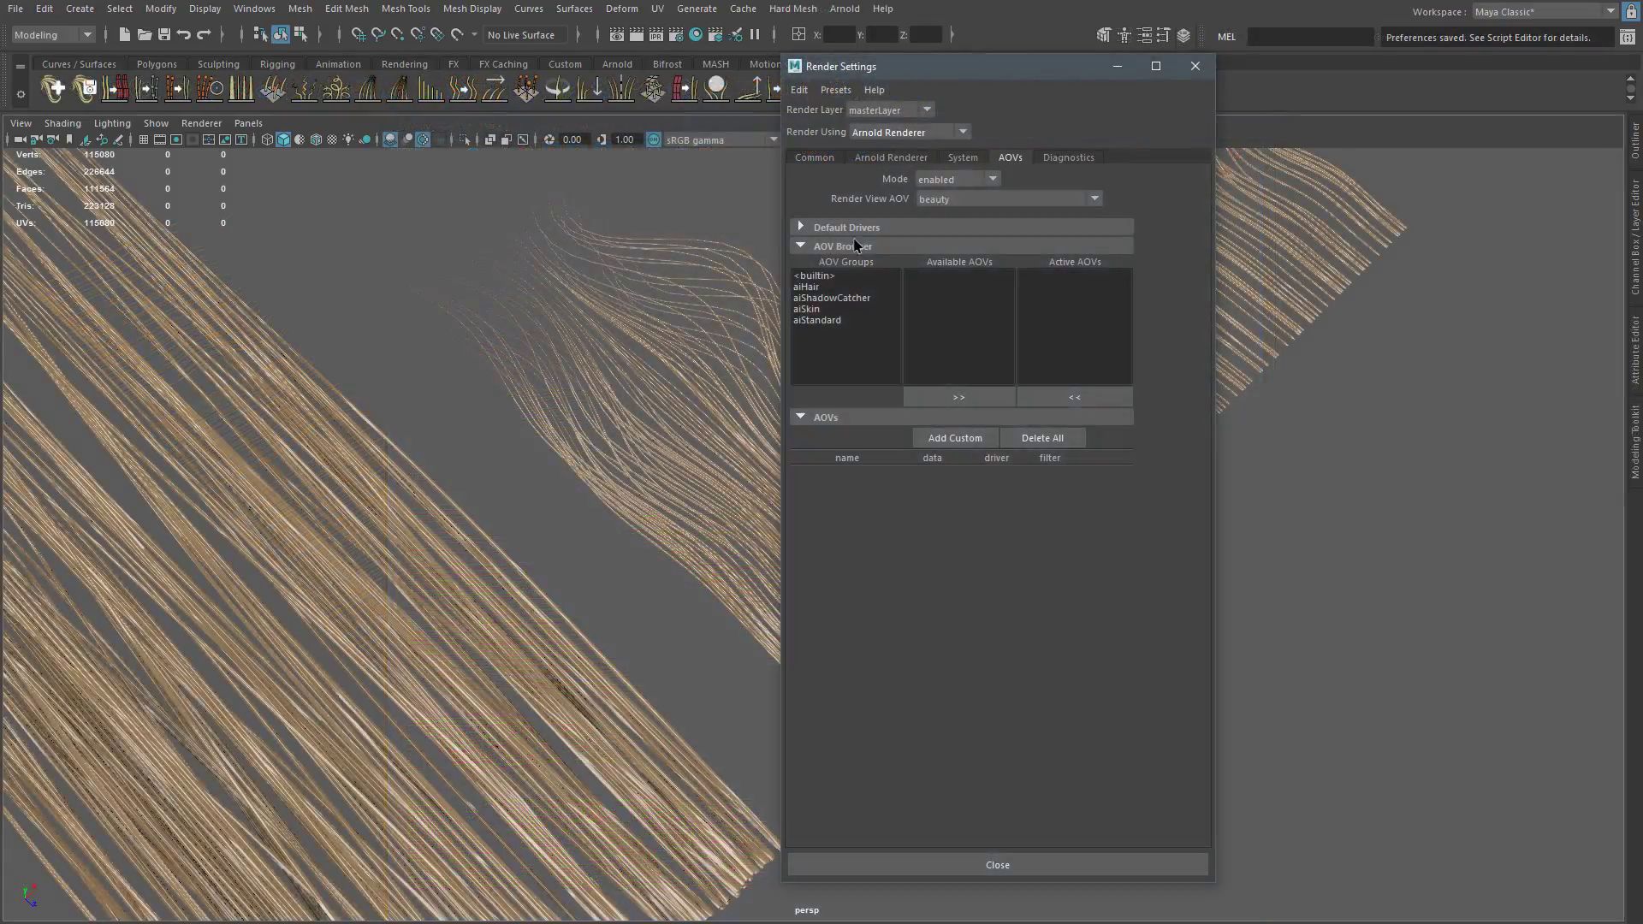
Add built-in Arnold AOVs, including N and opacity, to the active AOVs
click(814, 277)
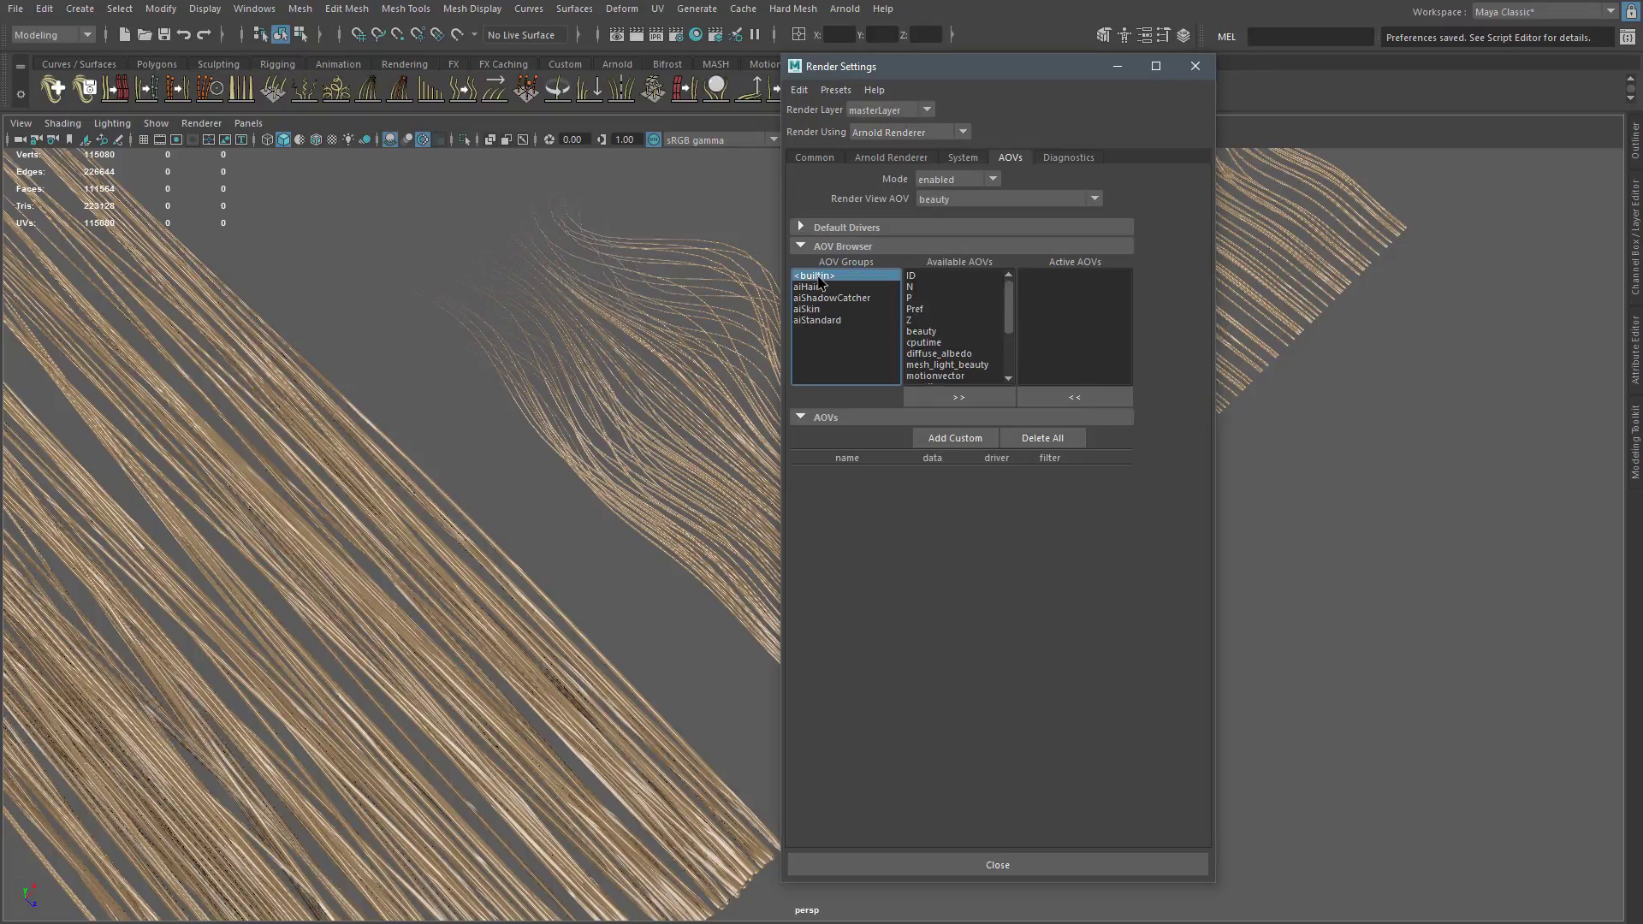
click(934, 287)
click(958, 397)
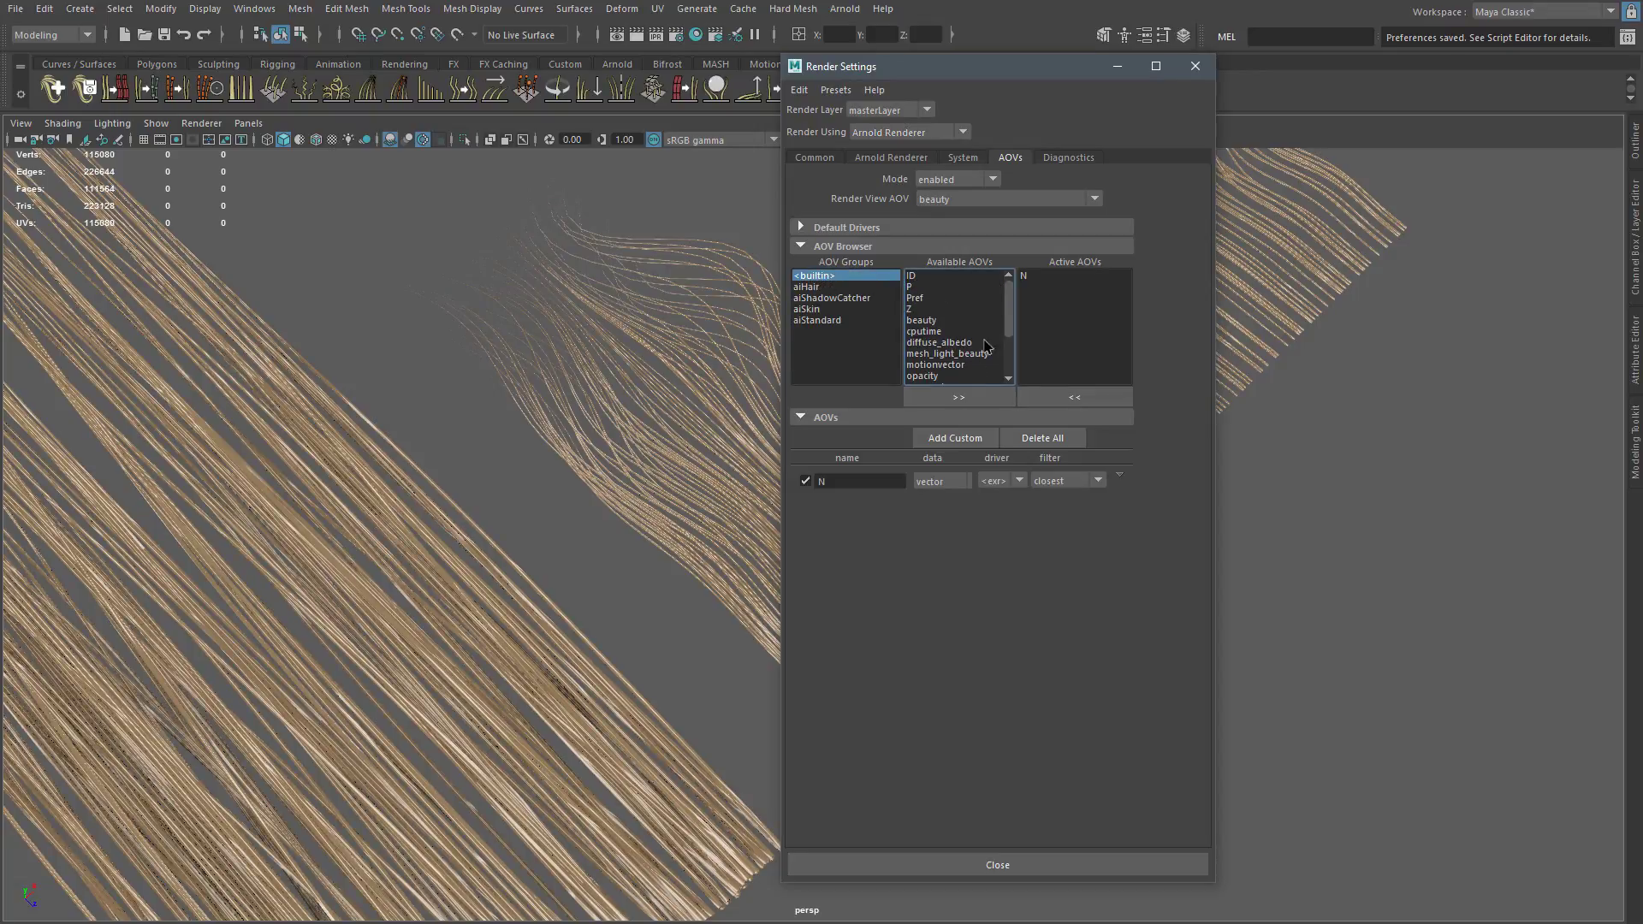
scroll(1005, 327, down, 2)
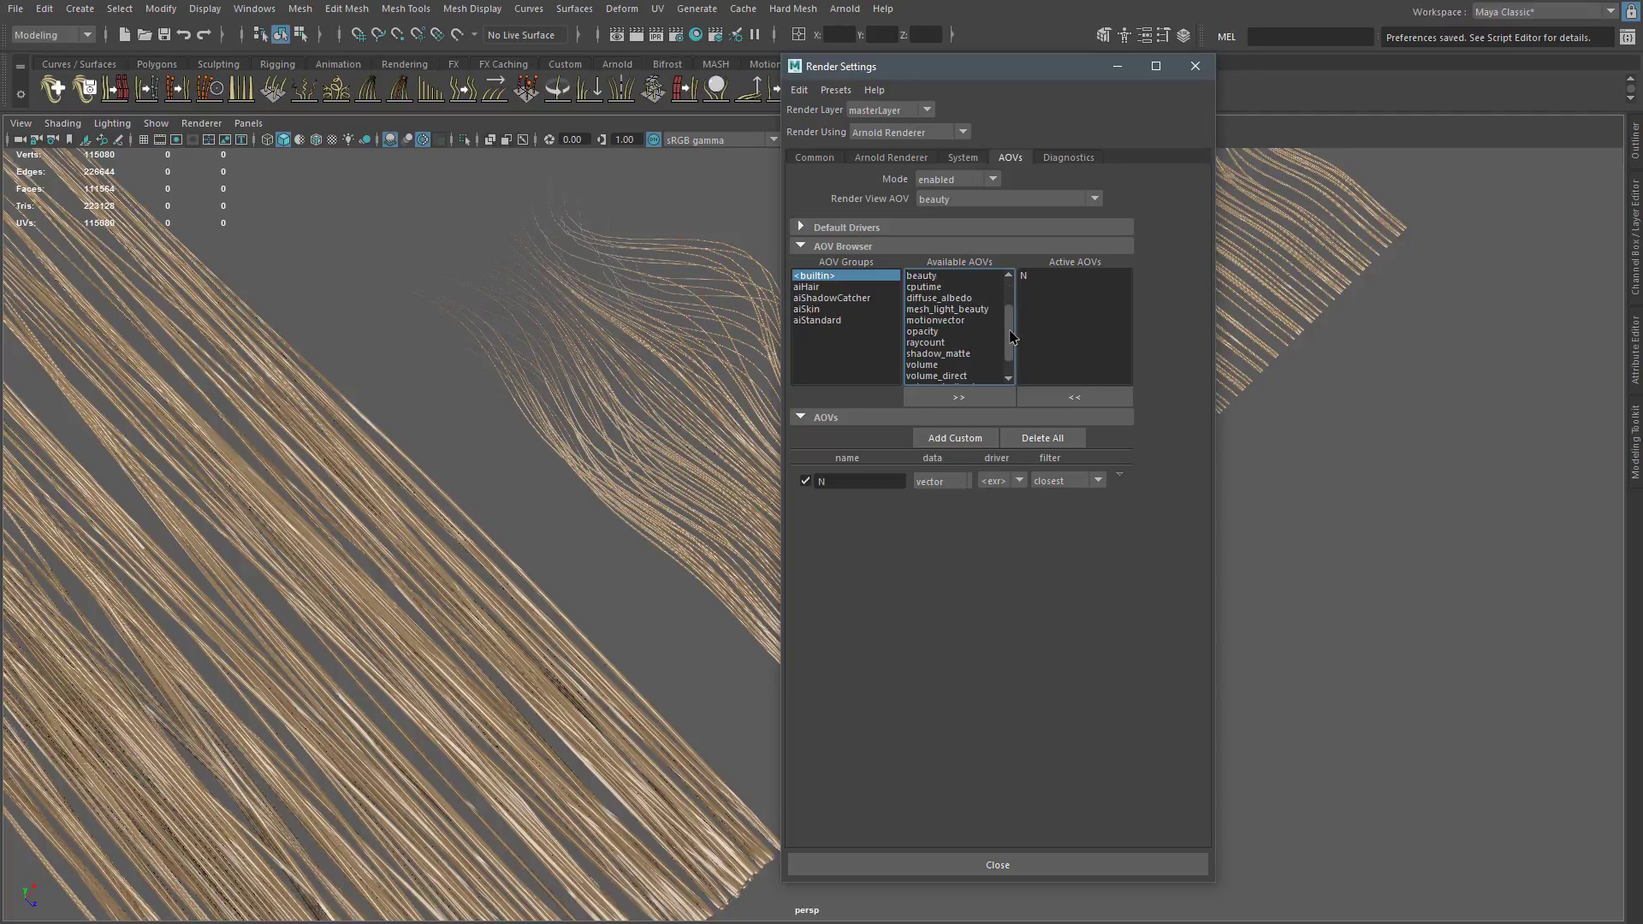
click(933, 309)
click(958, 397)
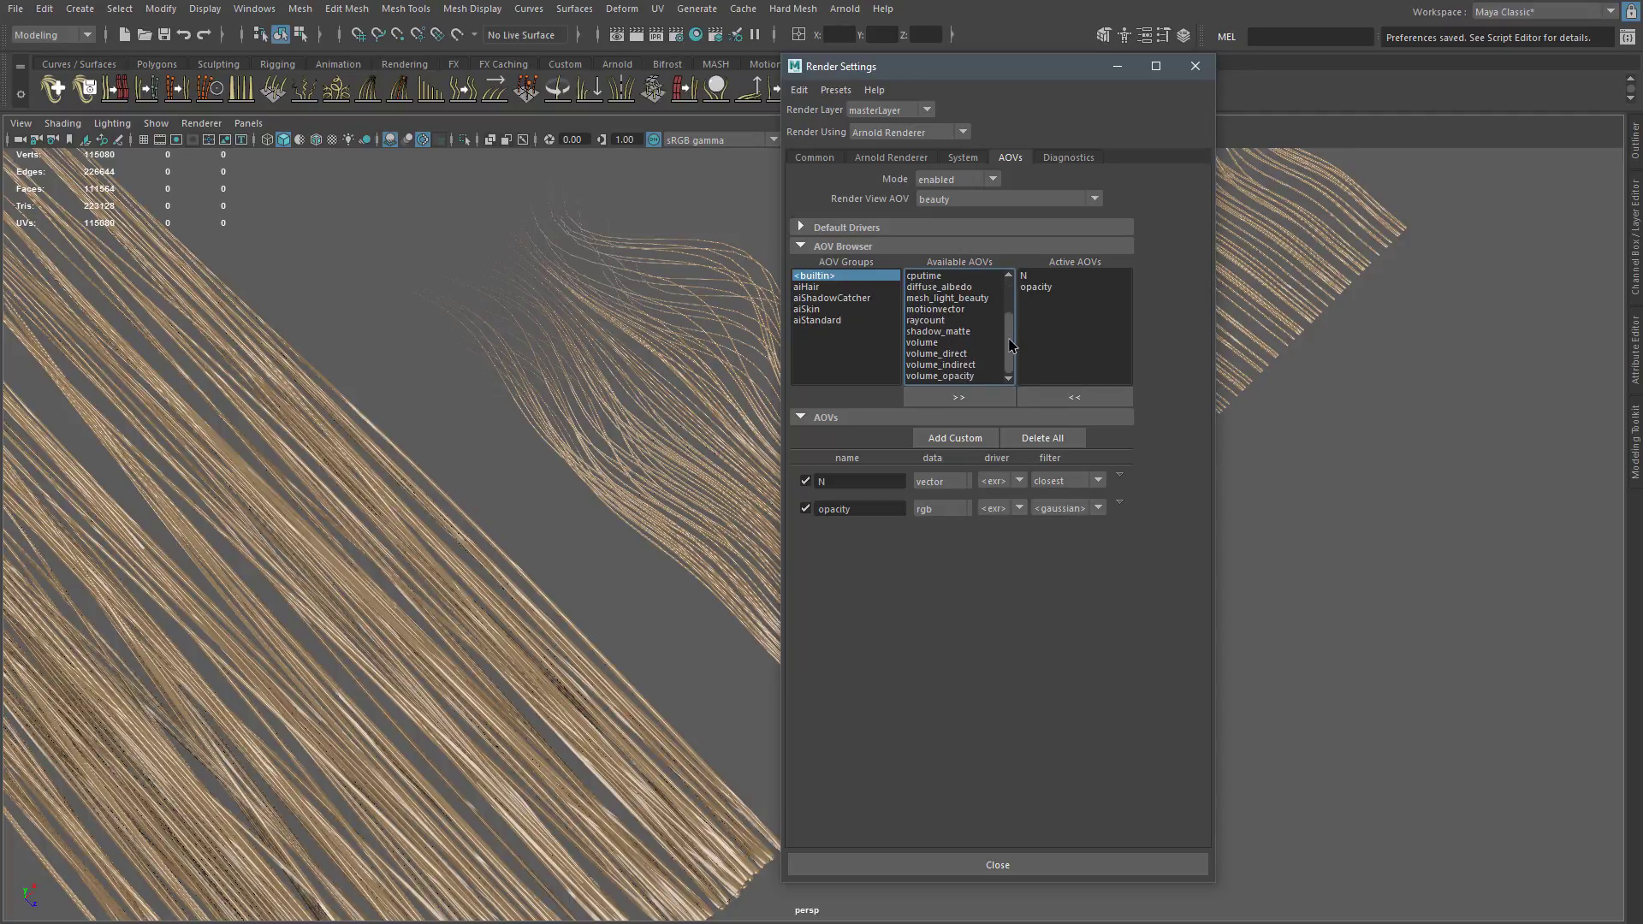
click(981, 298)
click(958, 397)
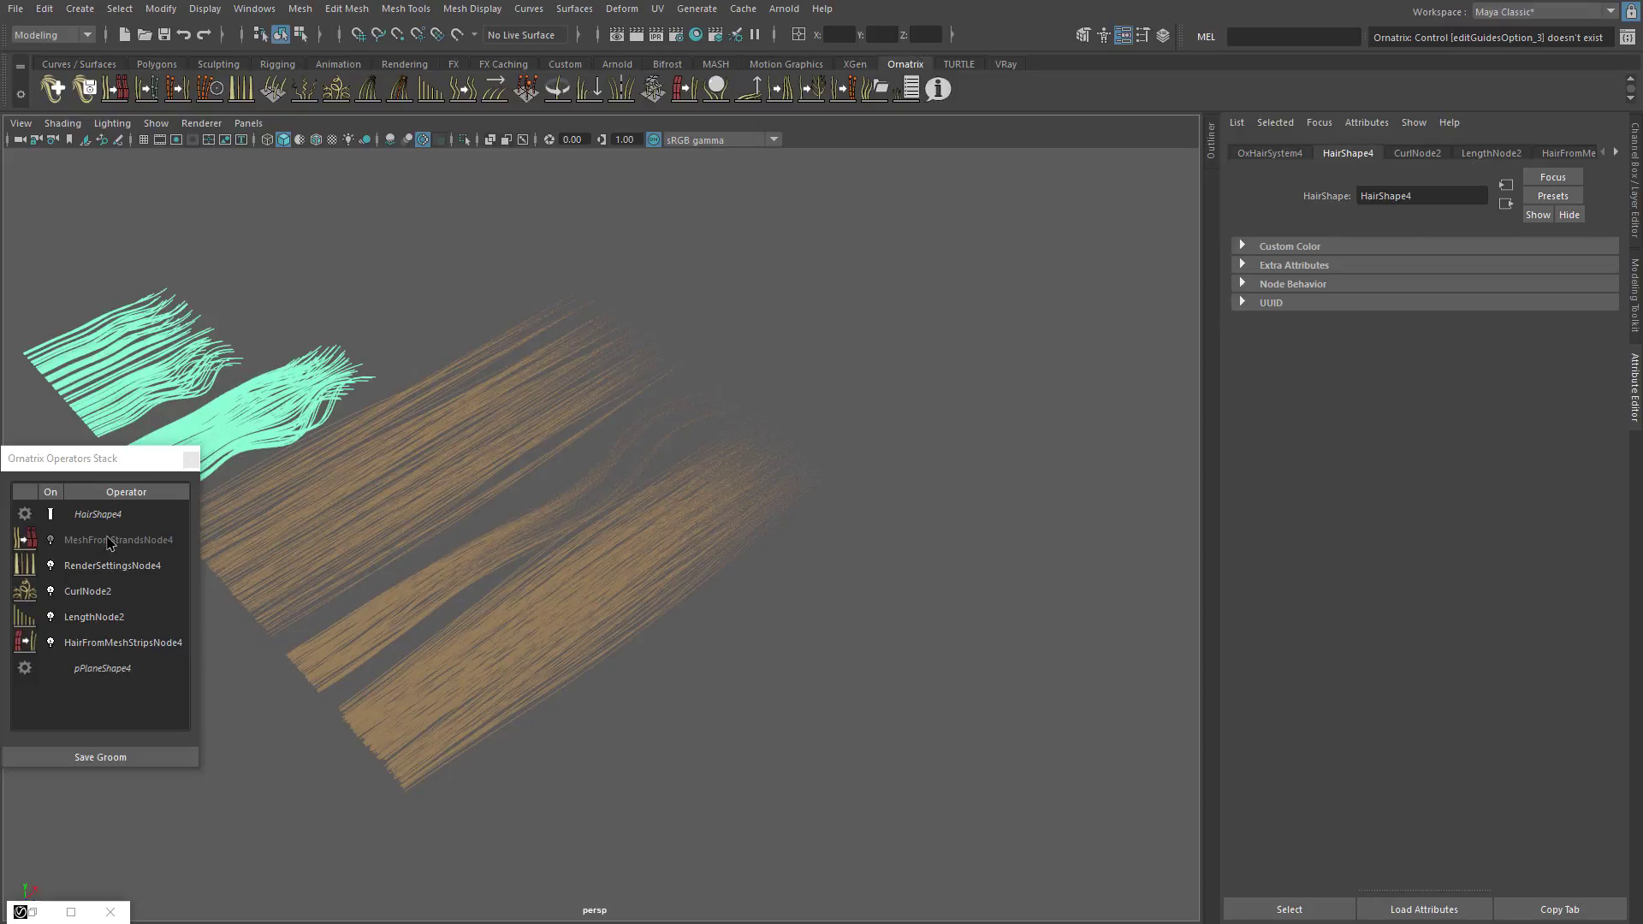
Enable the Mesh from Strands operator on each of the four hair objects
click(111, 541)
click(51, 540)
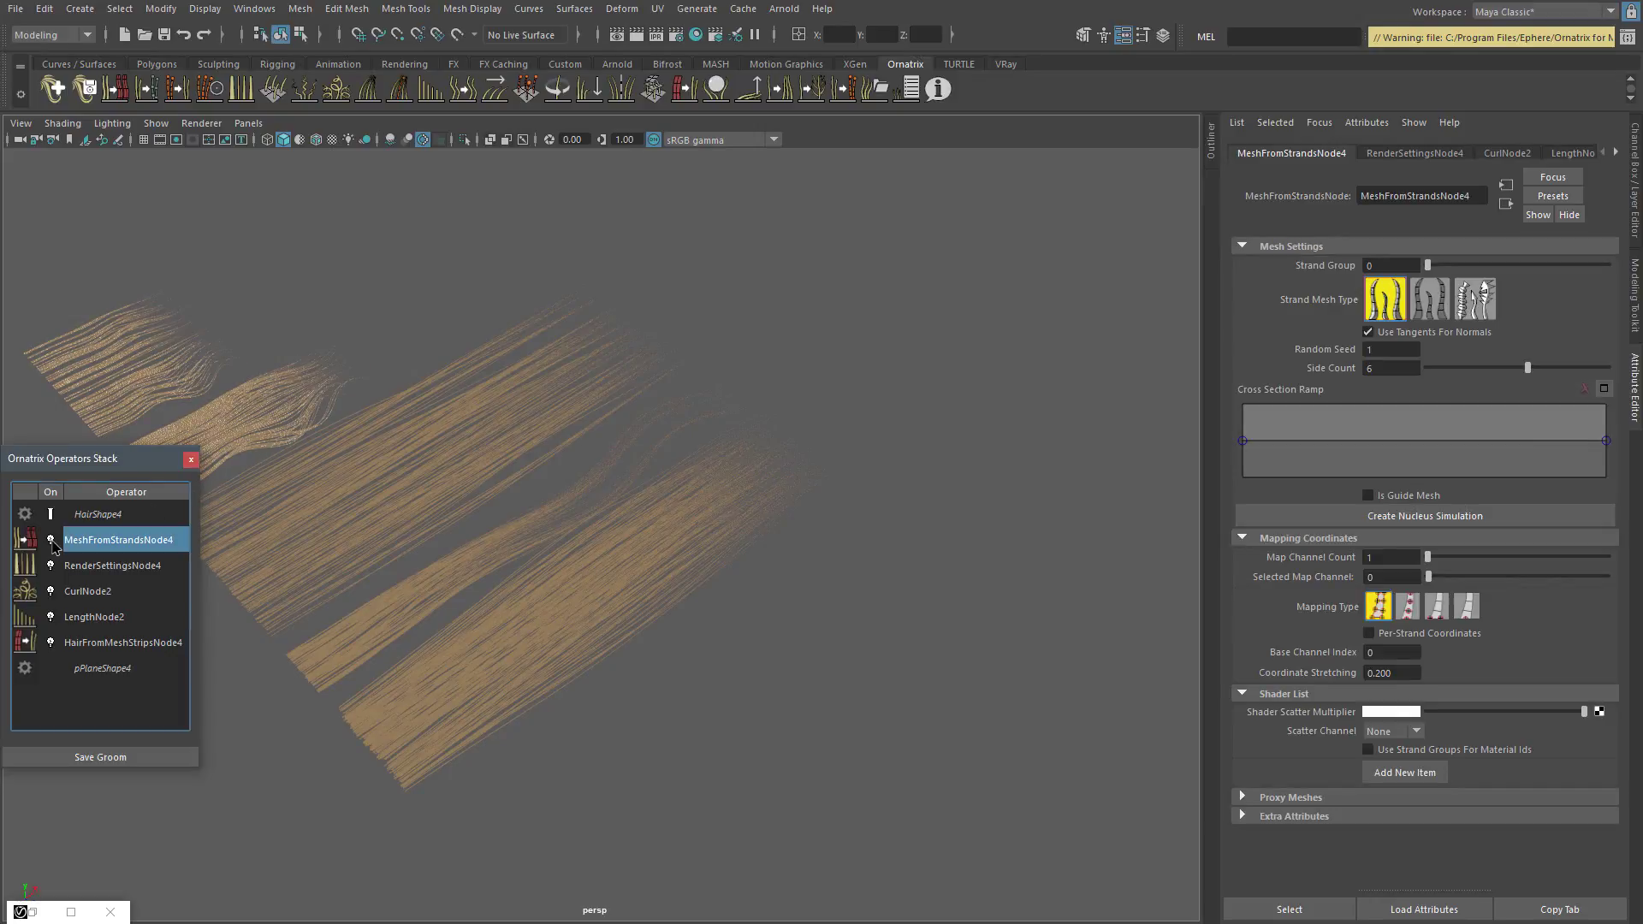
click(284, 501)
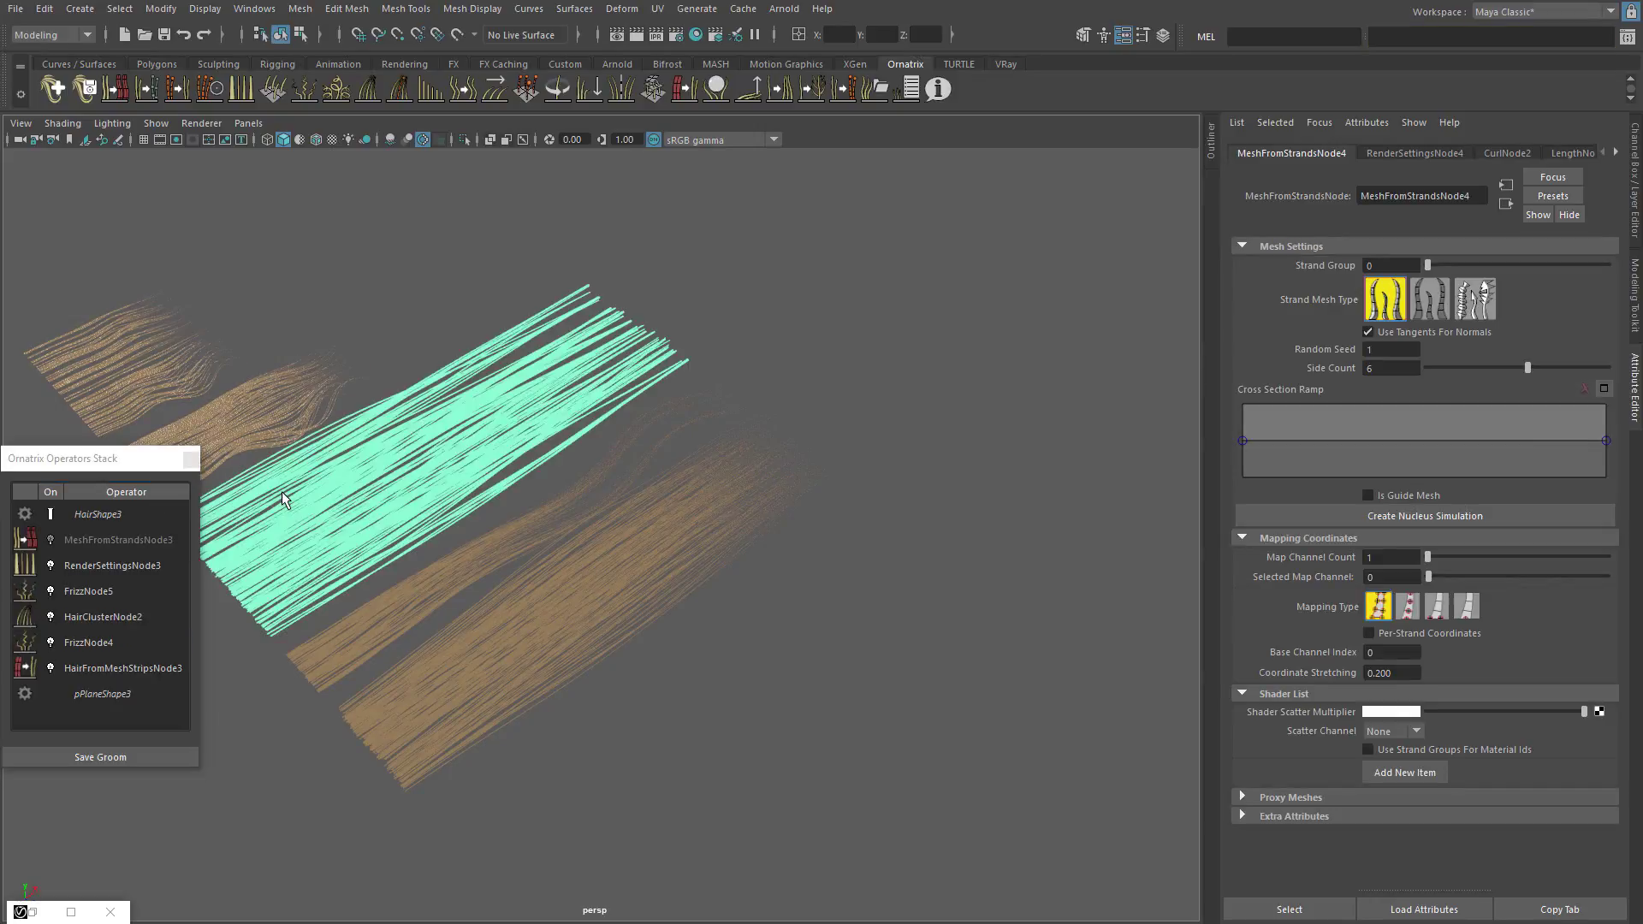
click(50, 539)
click(389, 618)
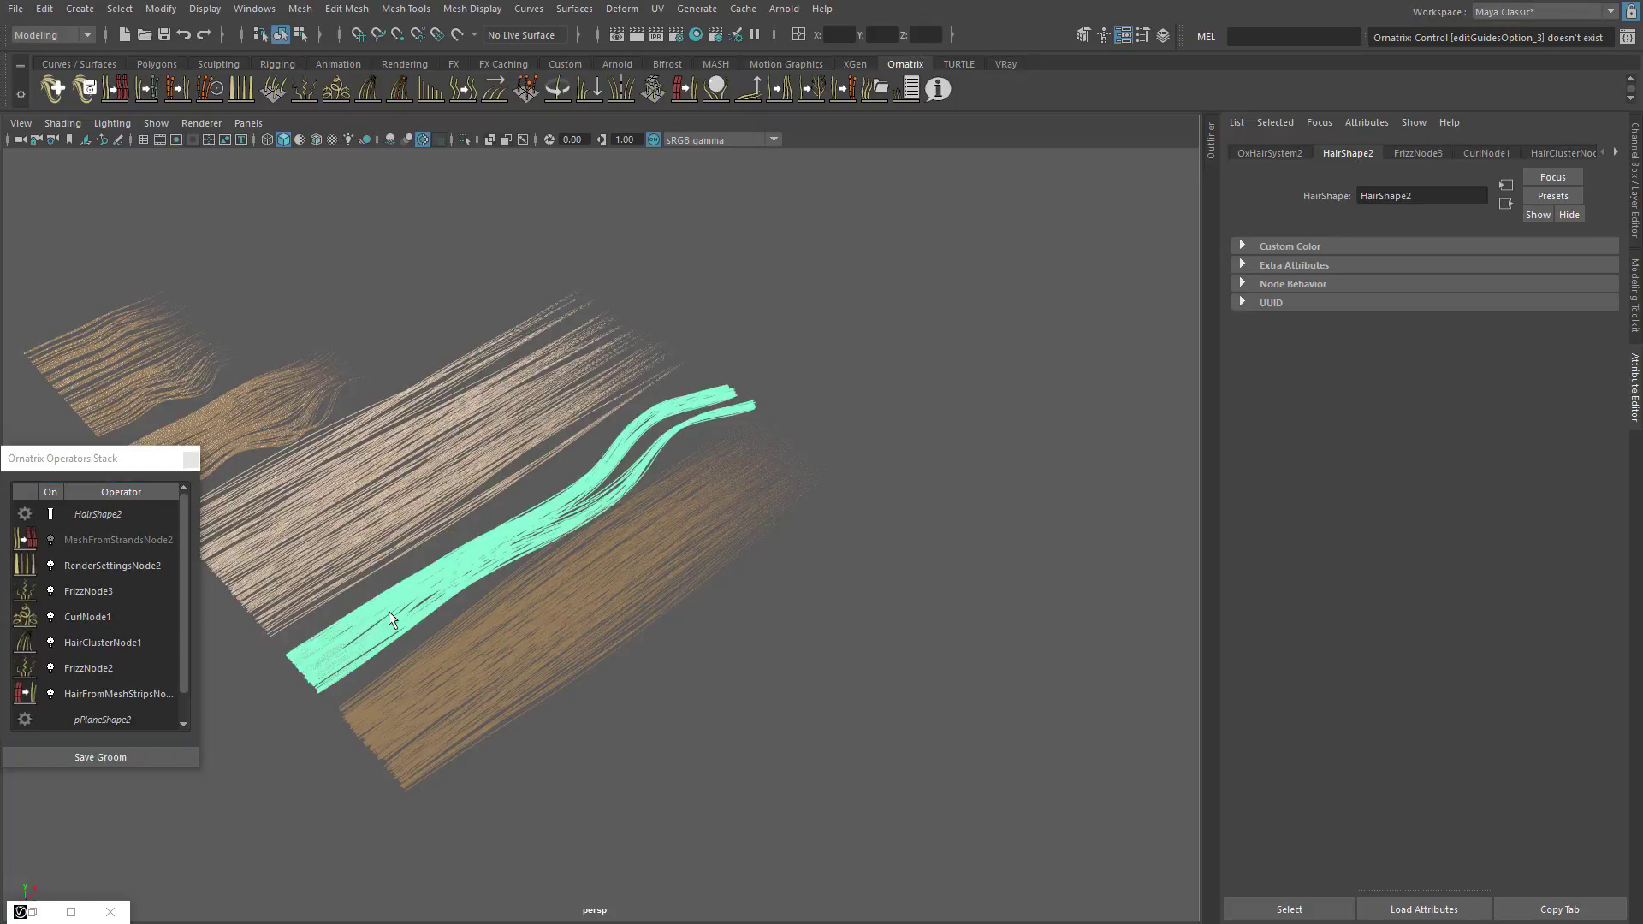
click(50, 540)
click(479, 667)
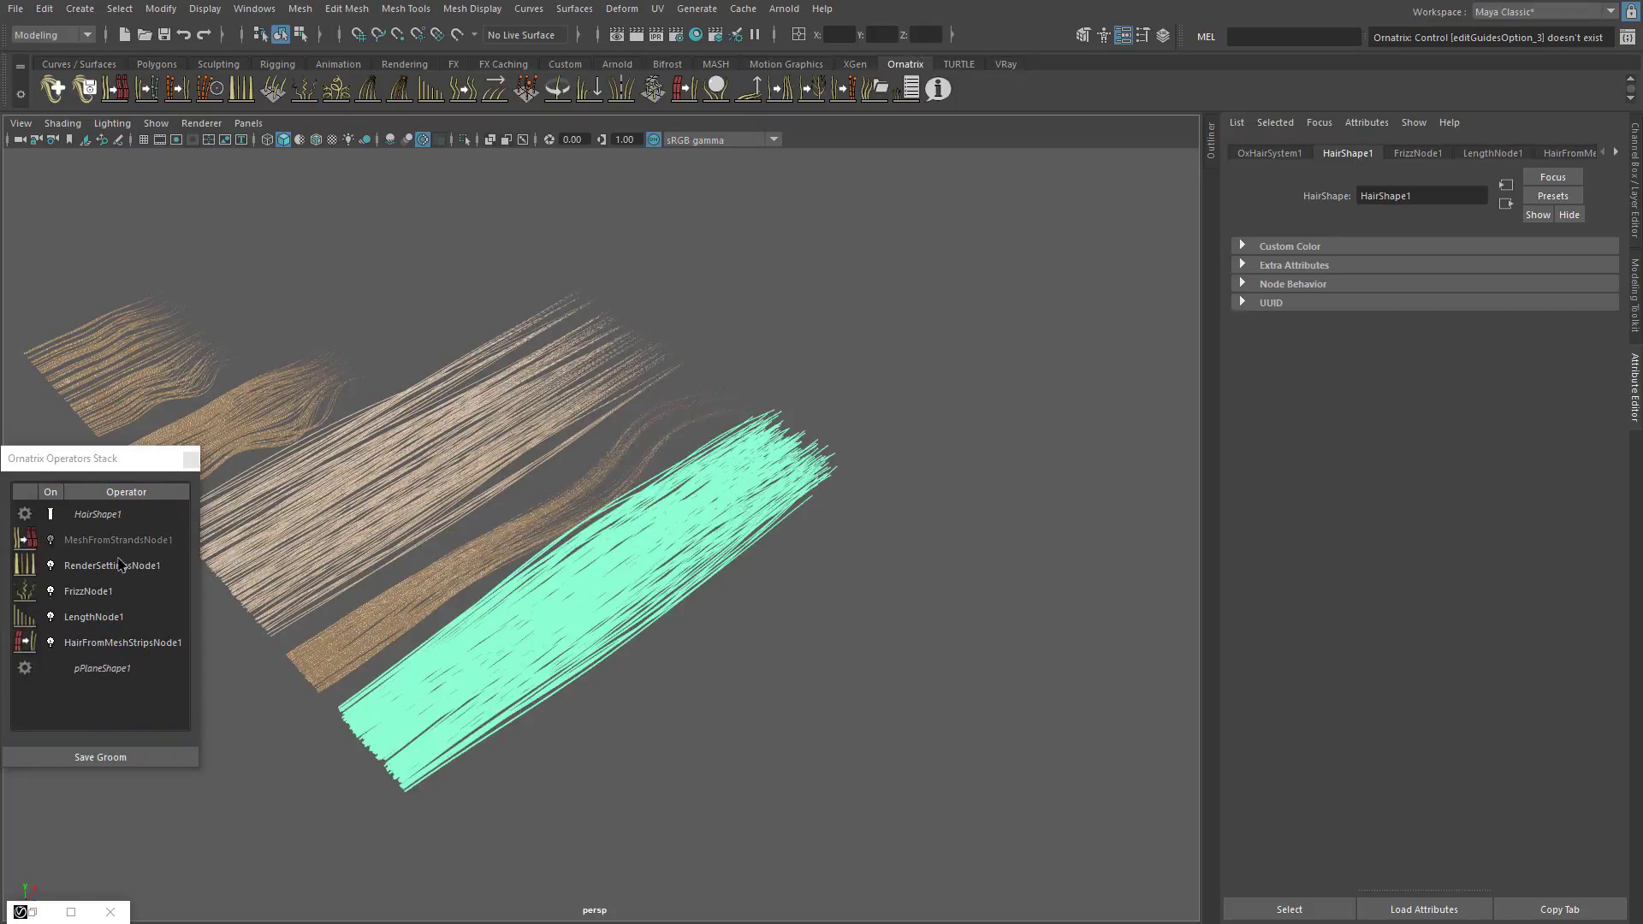
click(51, 540)
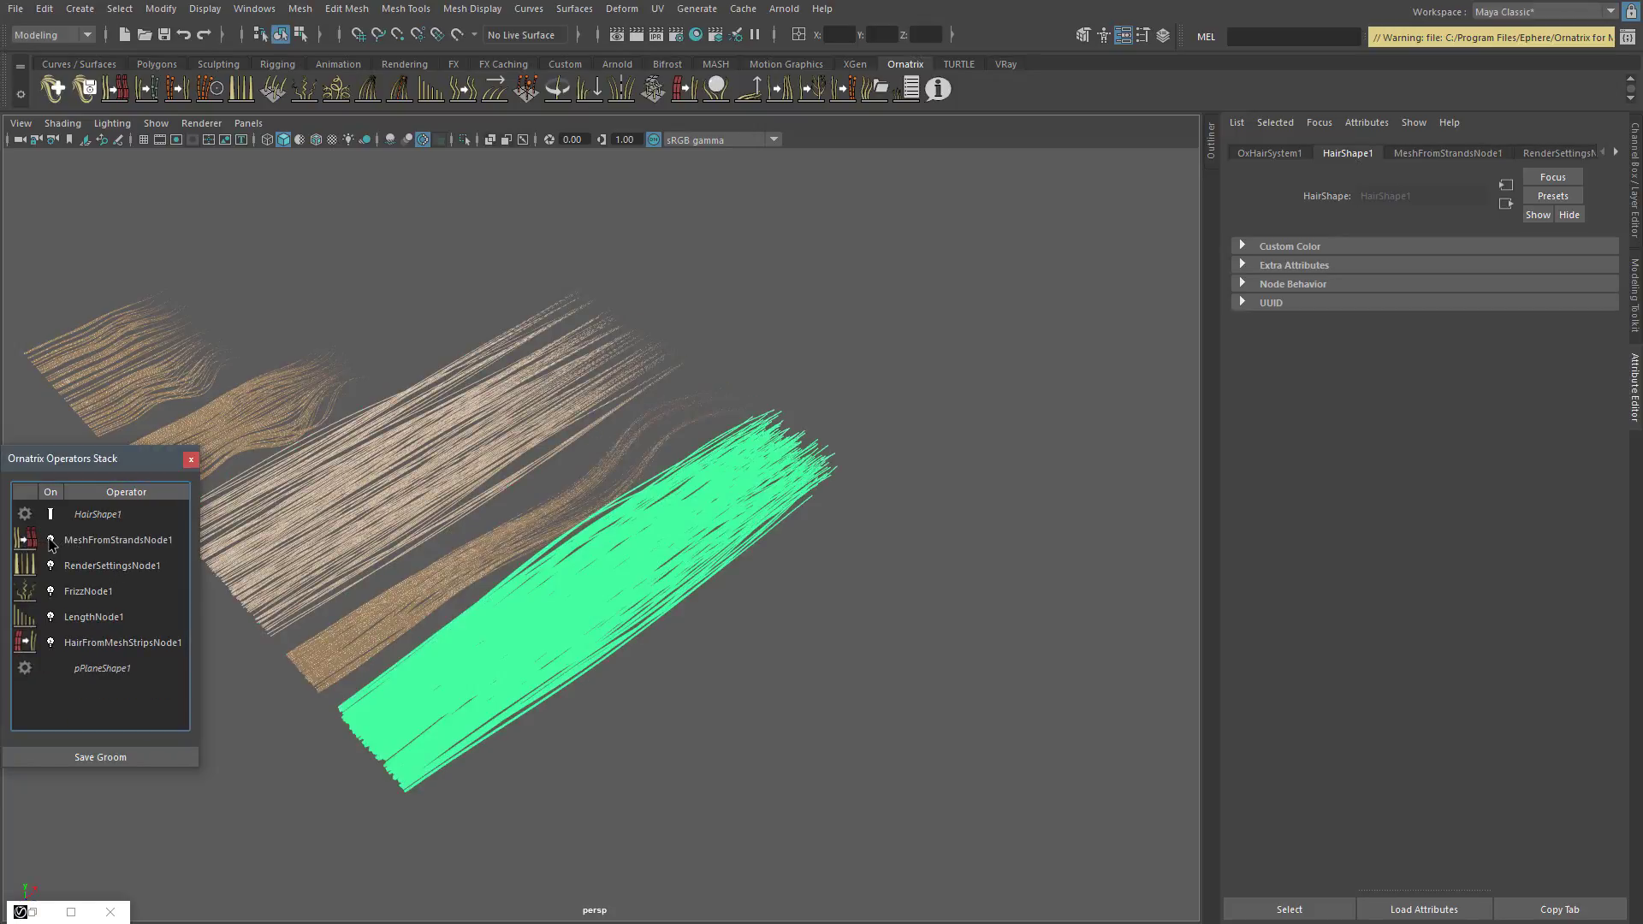
Use the flat strand mesh type with Use Tangents For Normals enabled on the strips' Mesh from Strands operators
click(97, 543)
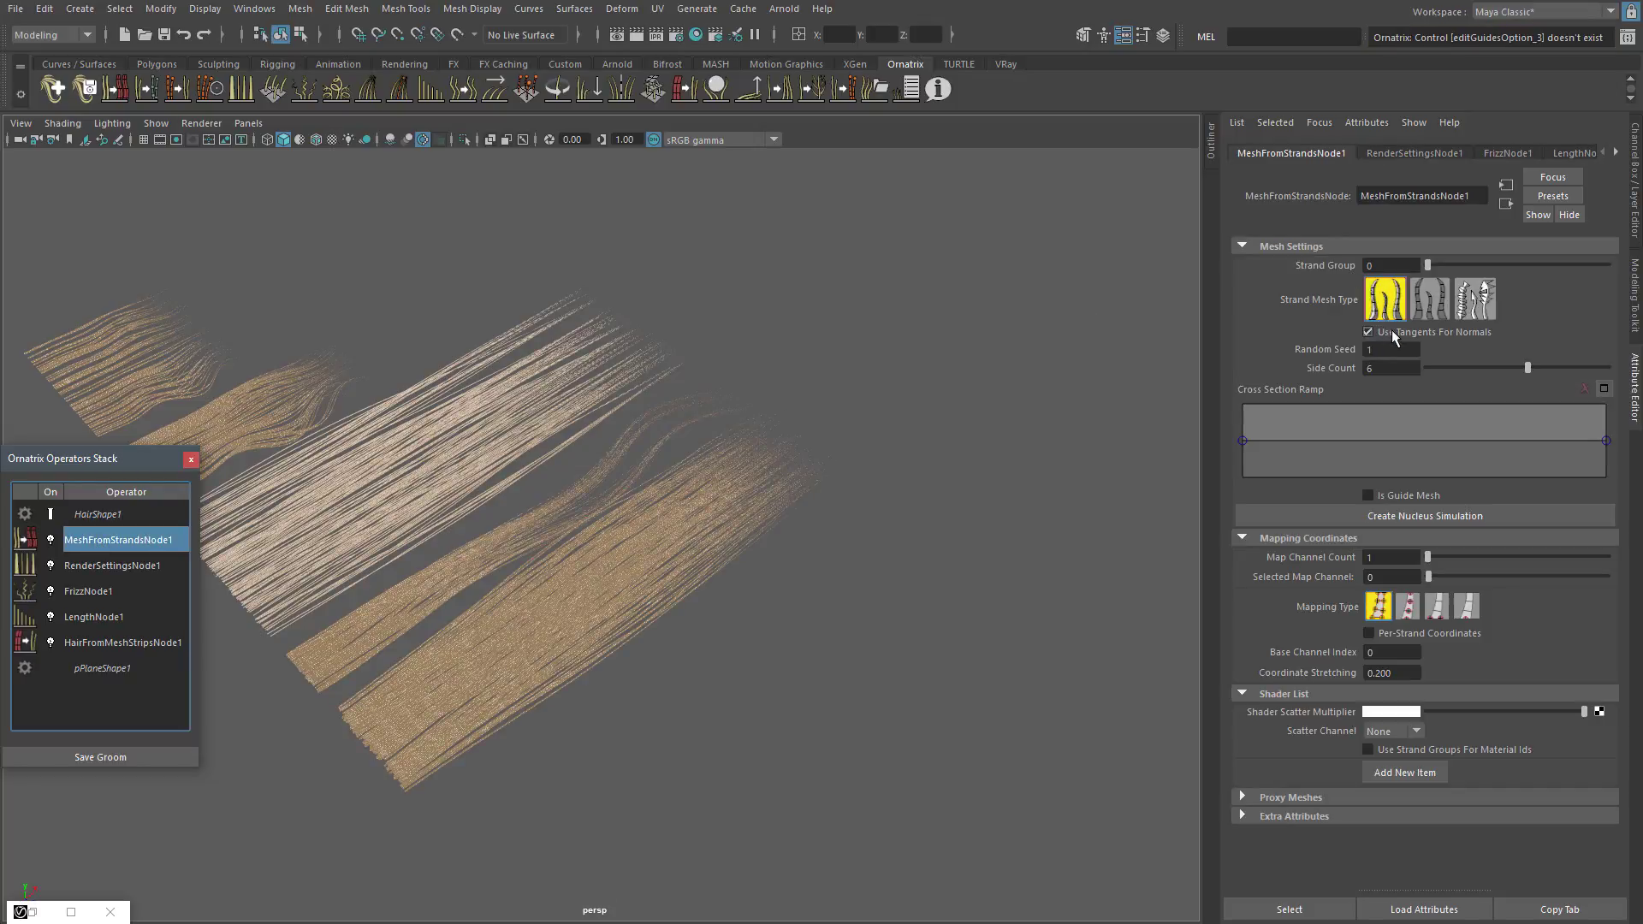
click(1368, 332)
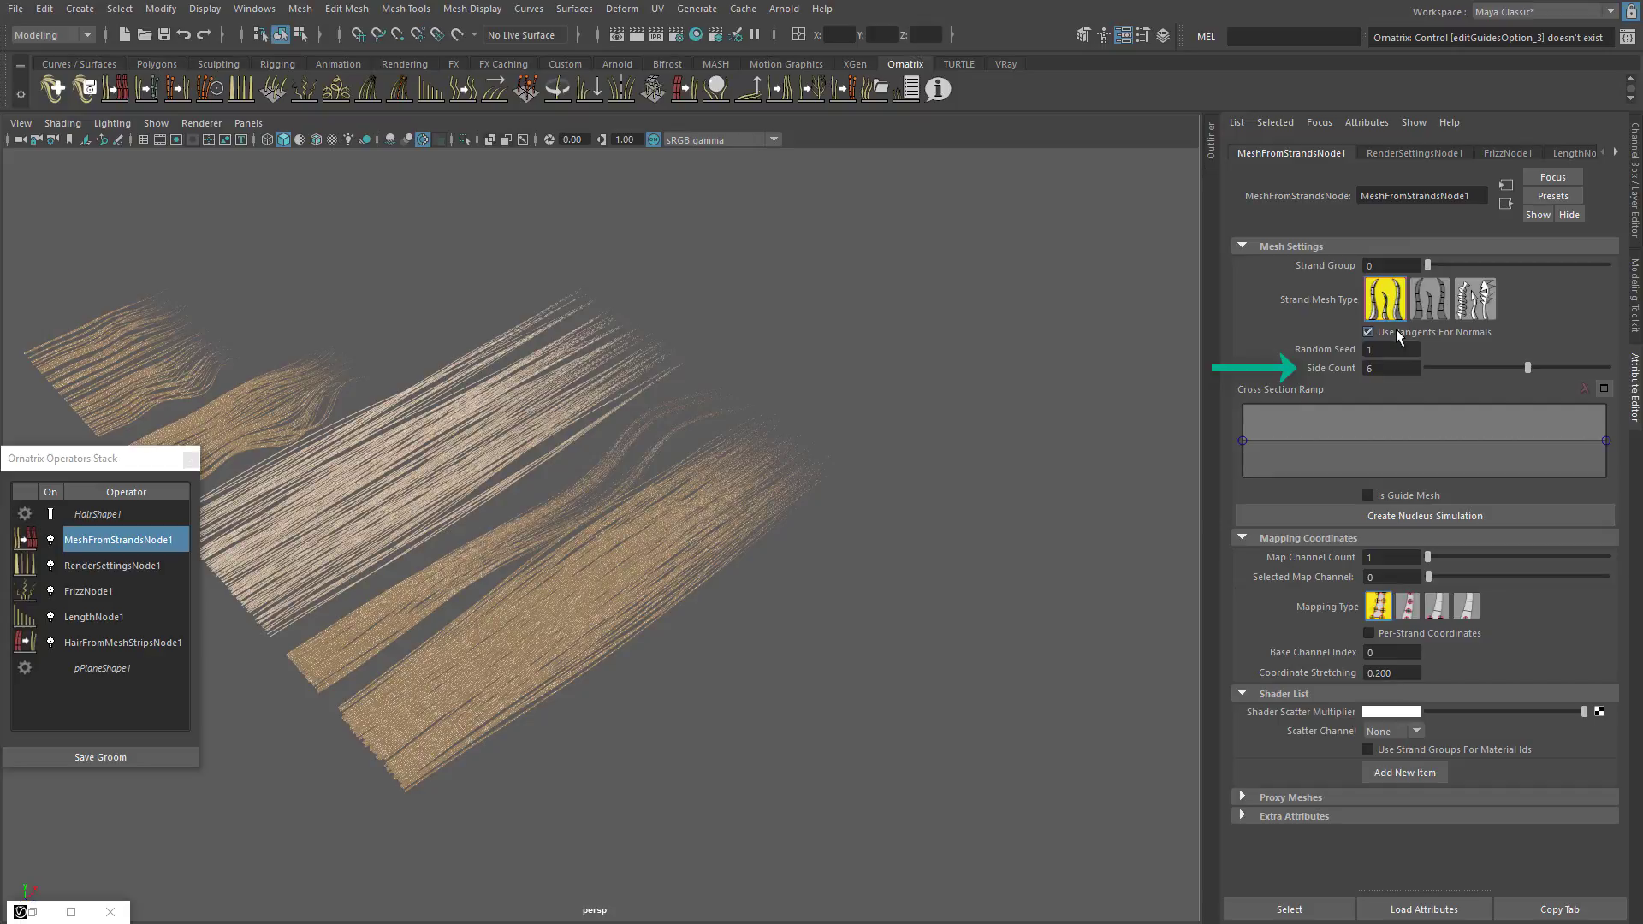
click(358, 479)
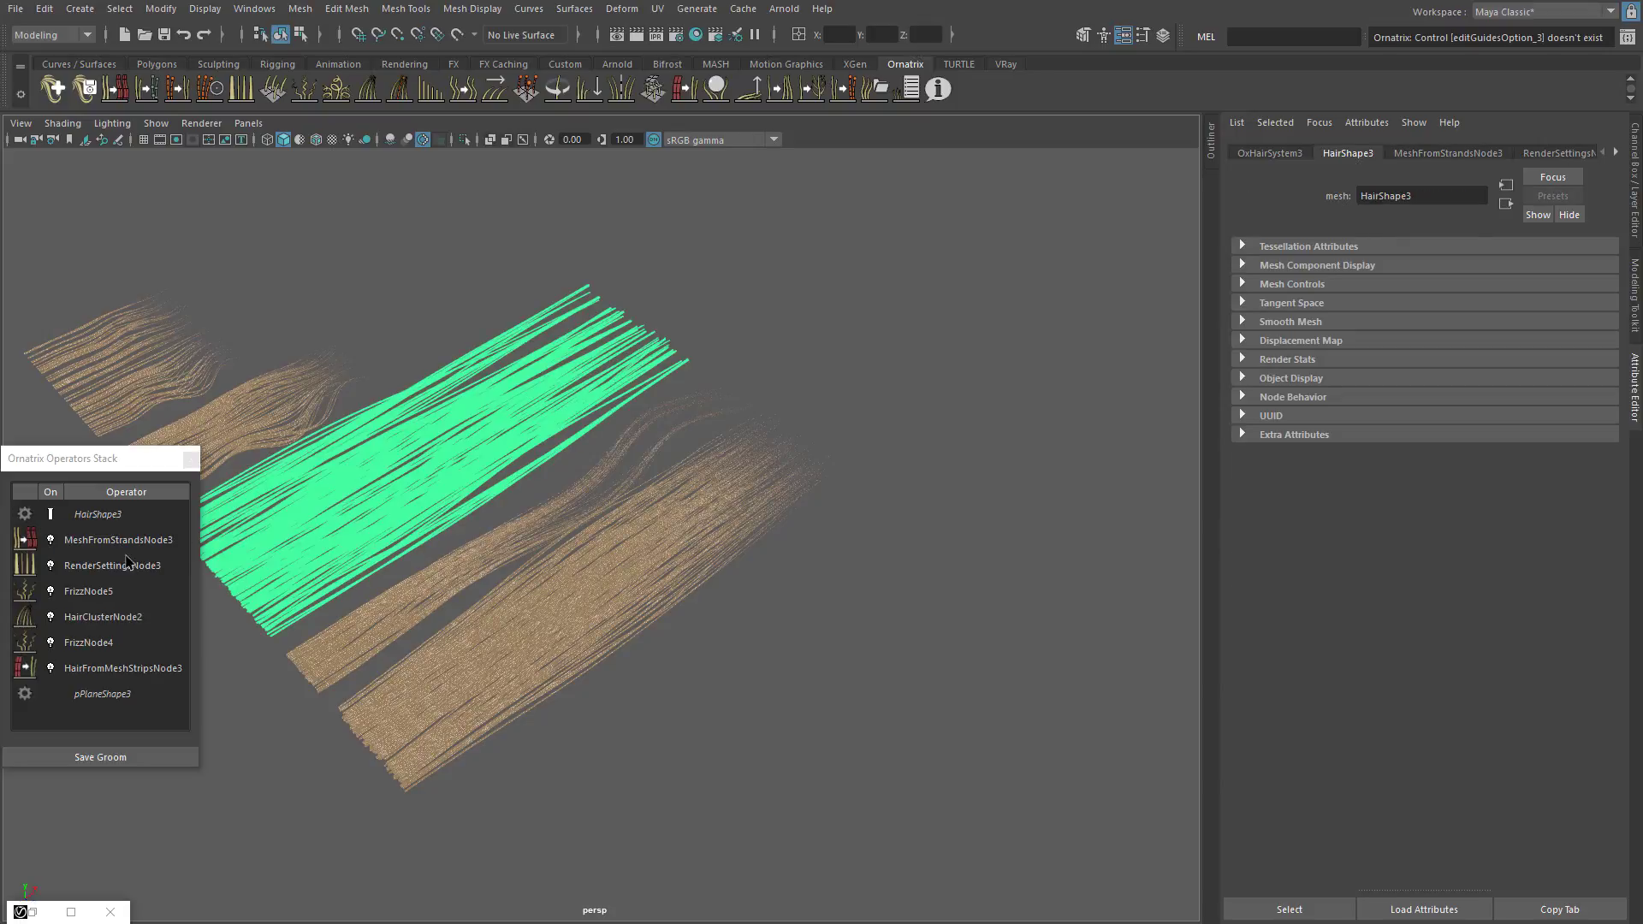
click(129, 541)
click(1386, 310)
click(1427, 306)
click(1388, 308)
click(1369, 332)
click(1368, 332)
click(121, 544)
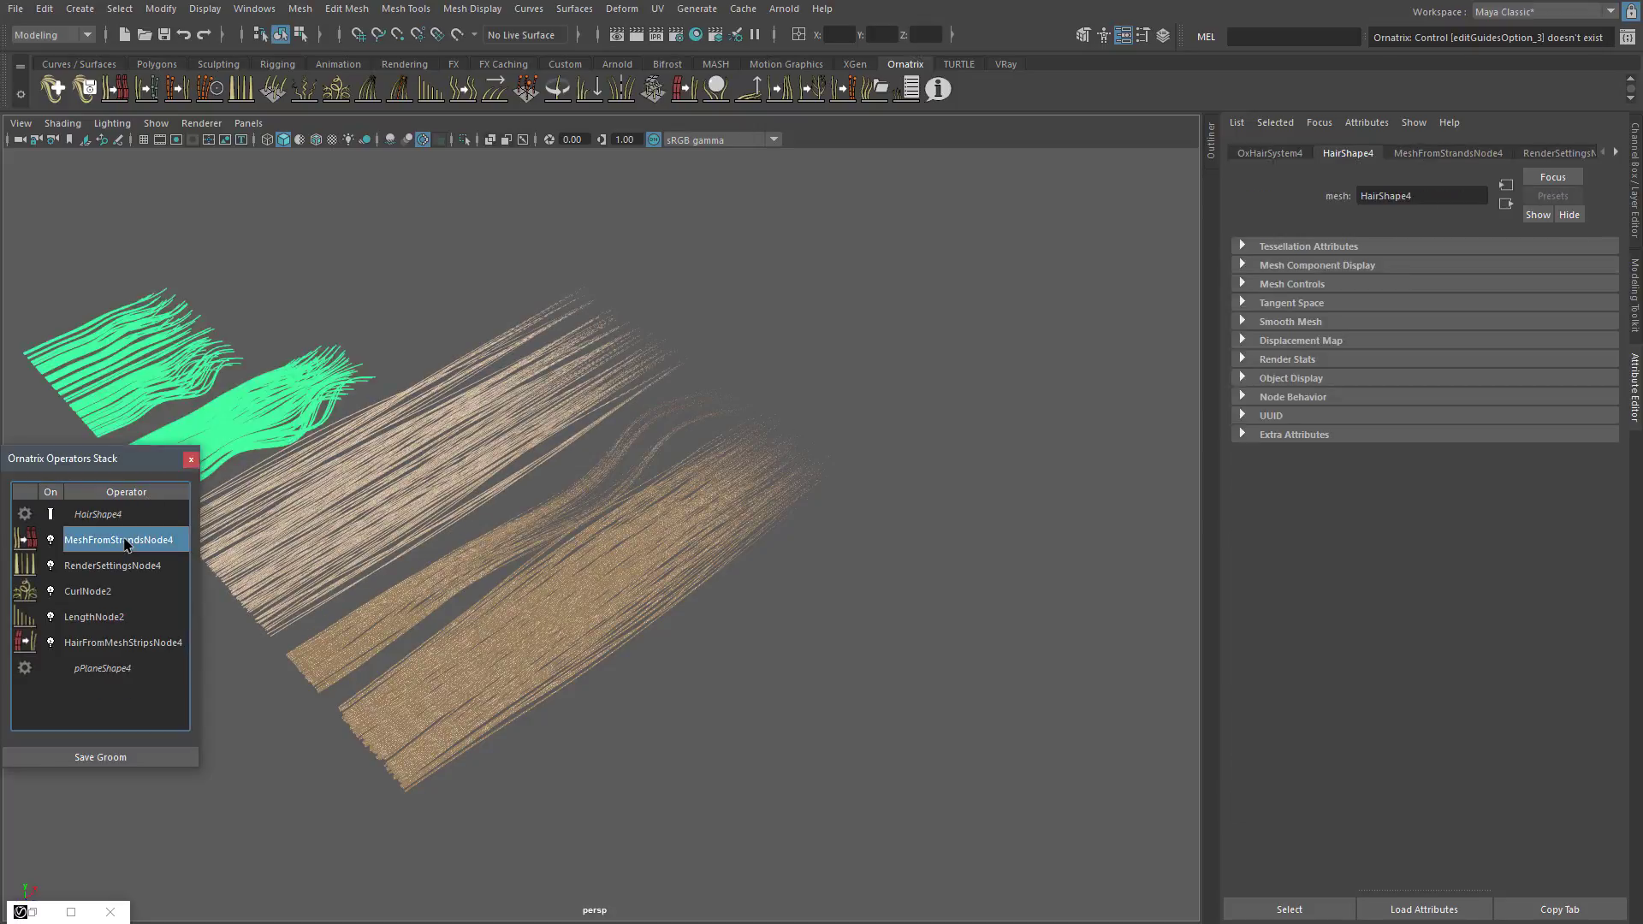
Deselect the hair, bring back the V-Ray frame buffer and re-render the normals pass
click(407, 374)
click(33, 911)
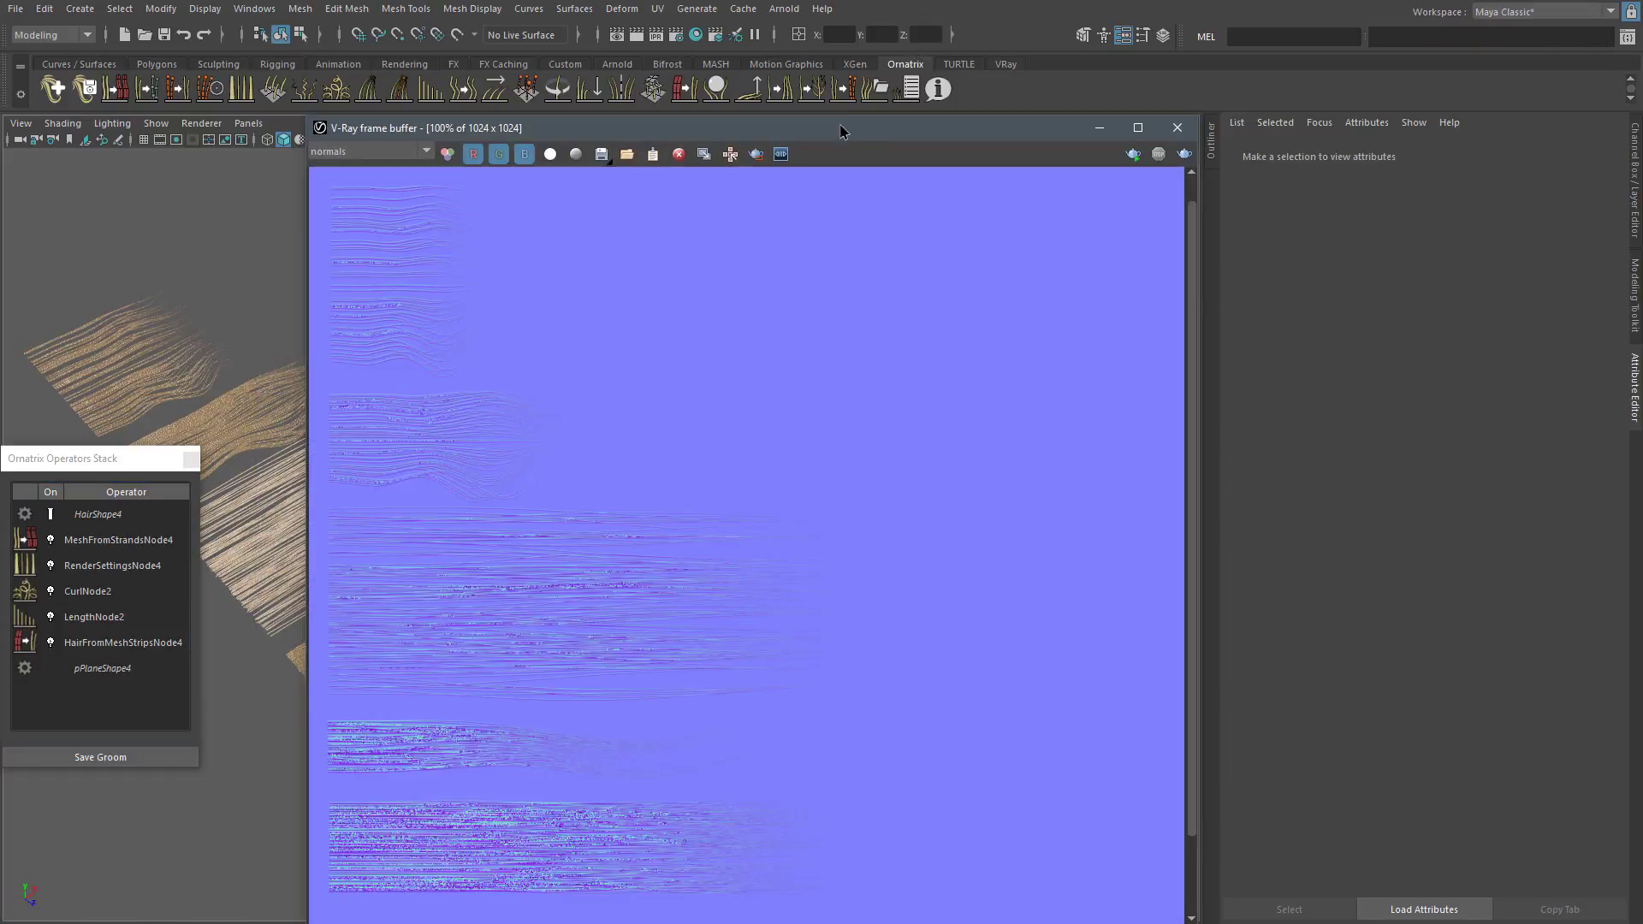
drag(842, 125, 854, 97)
click(1196, 125)
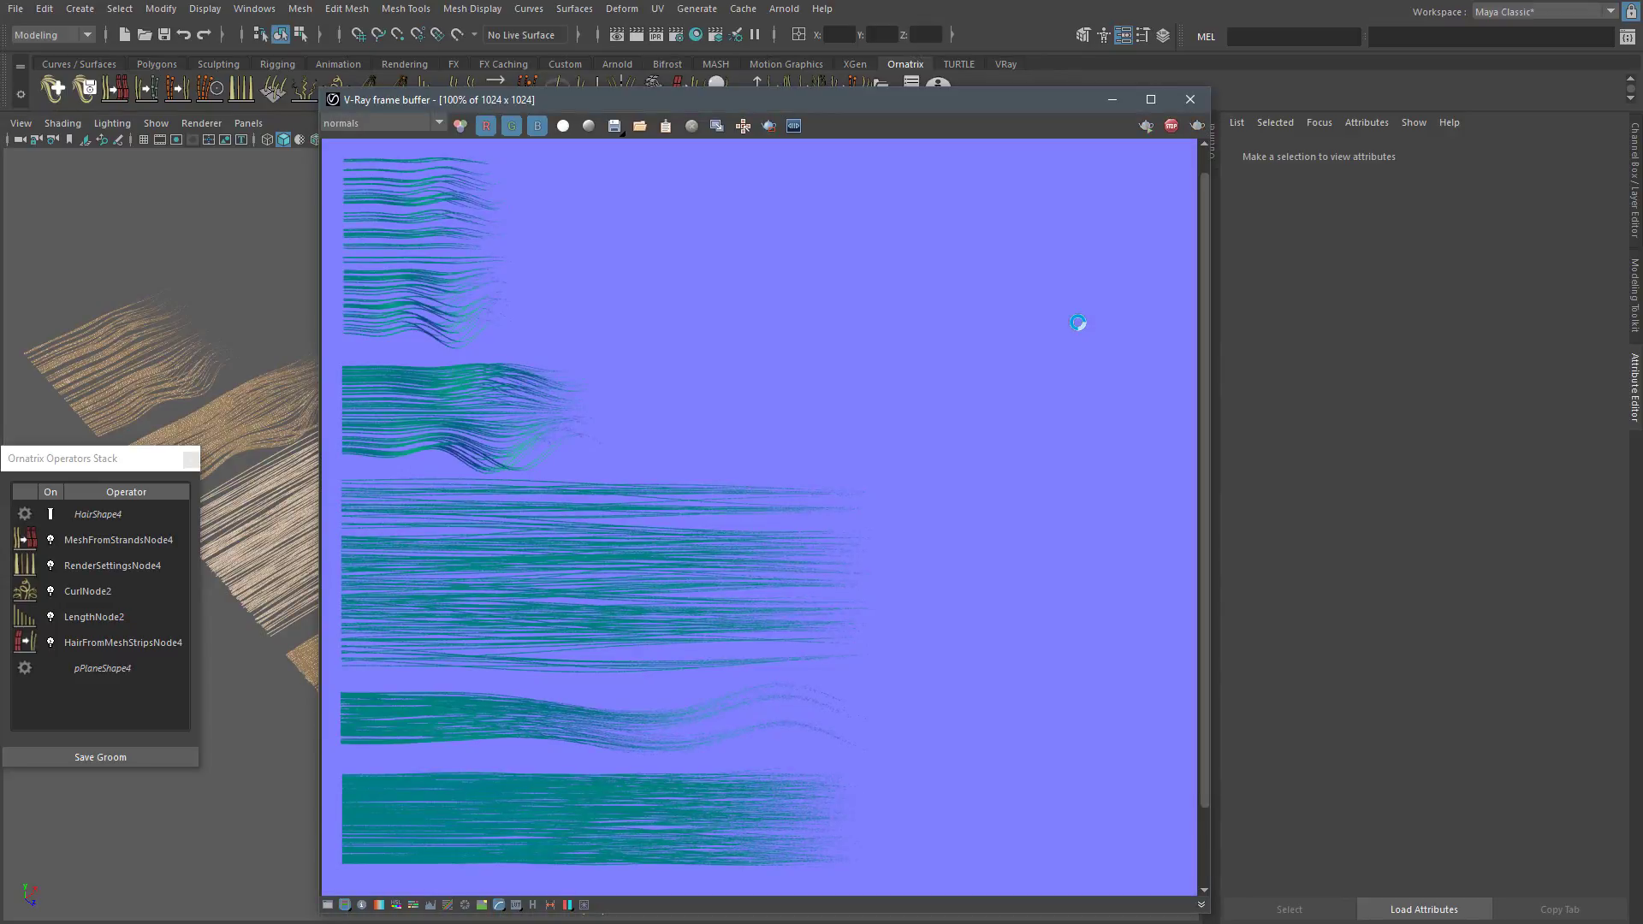
Examine the rendered normals of the curled and straight strands up close
scroll(448, 440, up, 2)
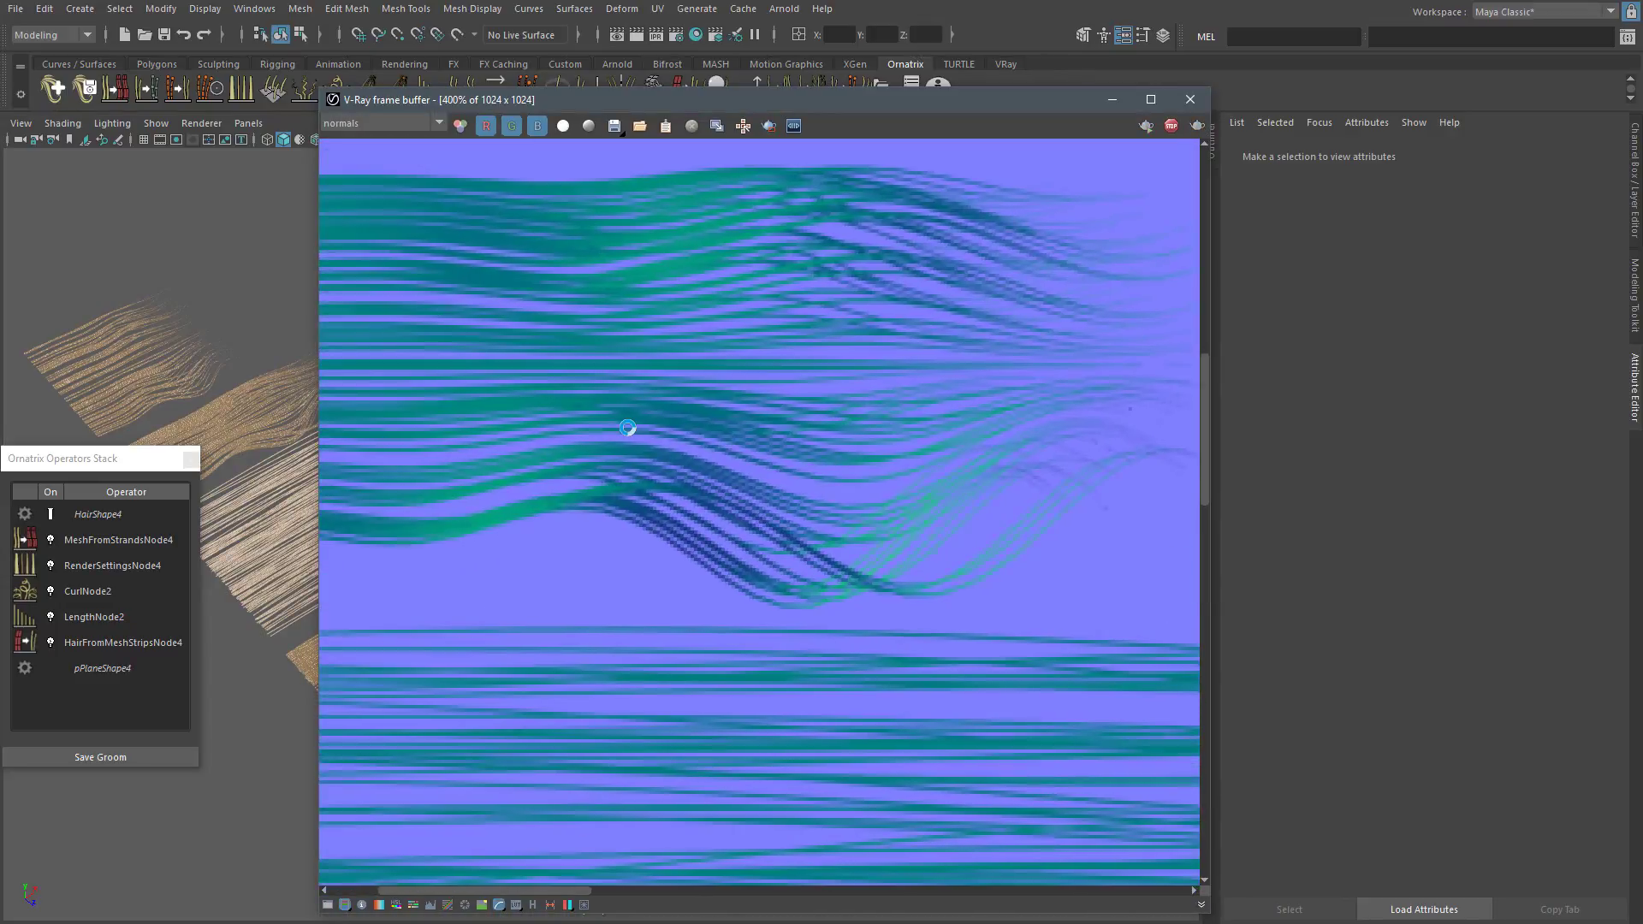
scroll(377, 470, down, 1)
middle_drag(768, 490, 778, 454)
middle_drag(557, 331, 597, 472)
scroll(550, 293, down, 3)
scroll(568, 433, up, 1)
middle_drag(652, 588, 656, 525)
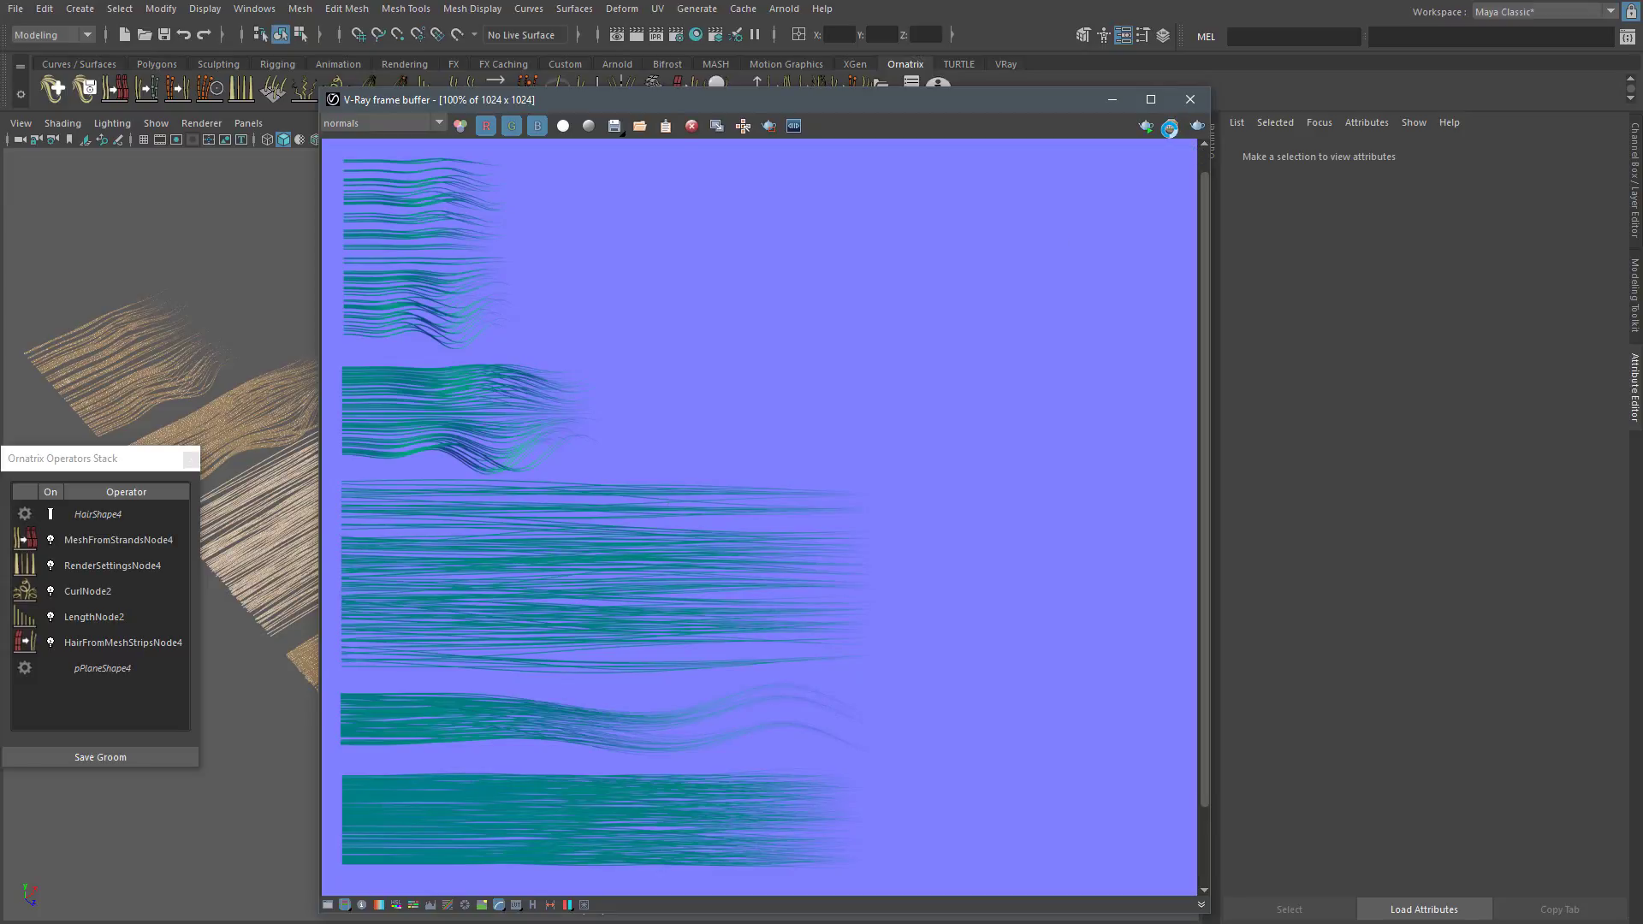
Select all the hair strips in the viewport
click(1170, 128)
drag(209, 293, 700, 720)
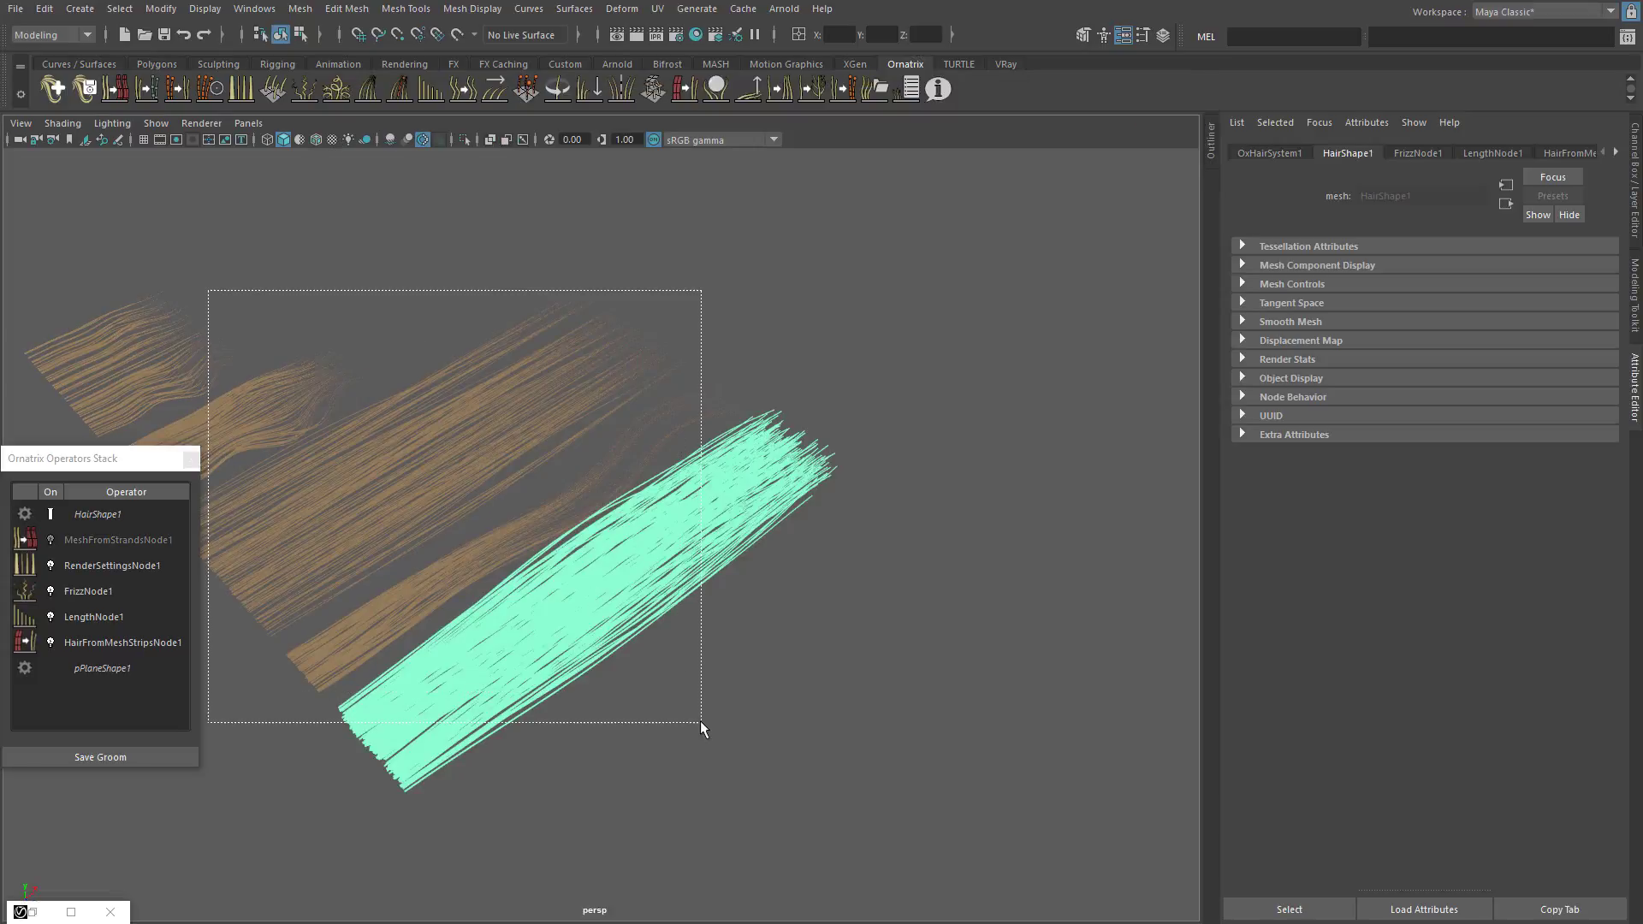
click(426, 553)
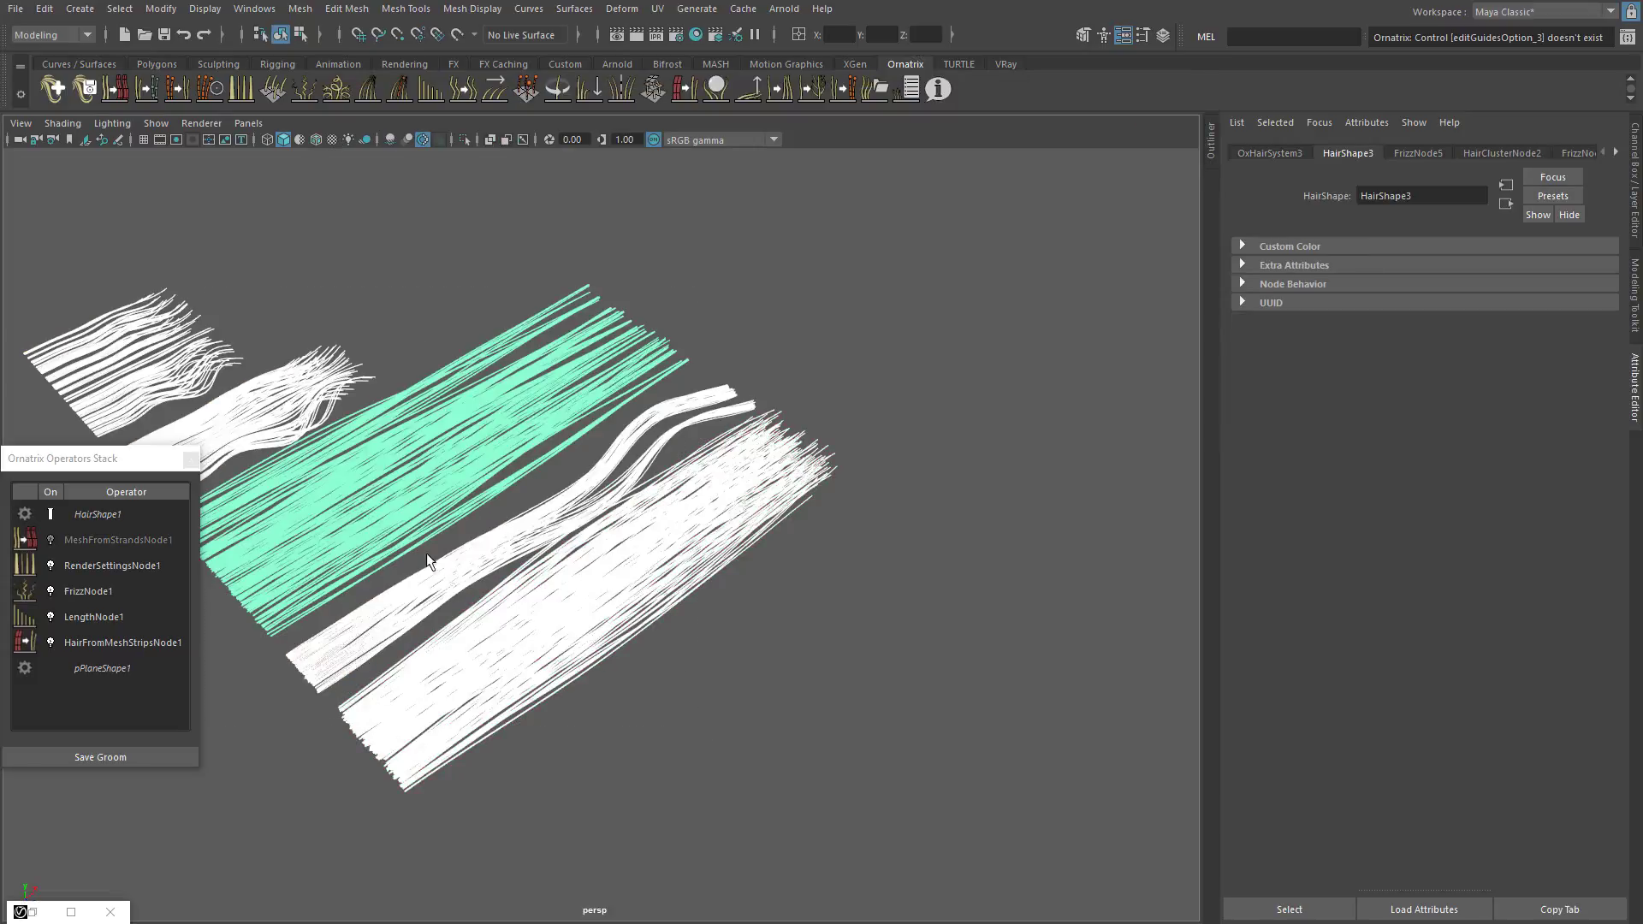
shift+right_click(476, 408)
right_click(476, 408)
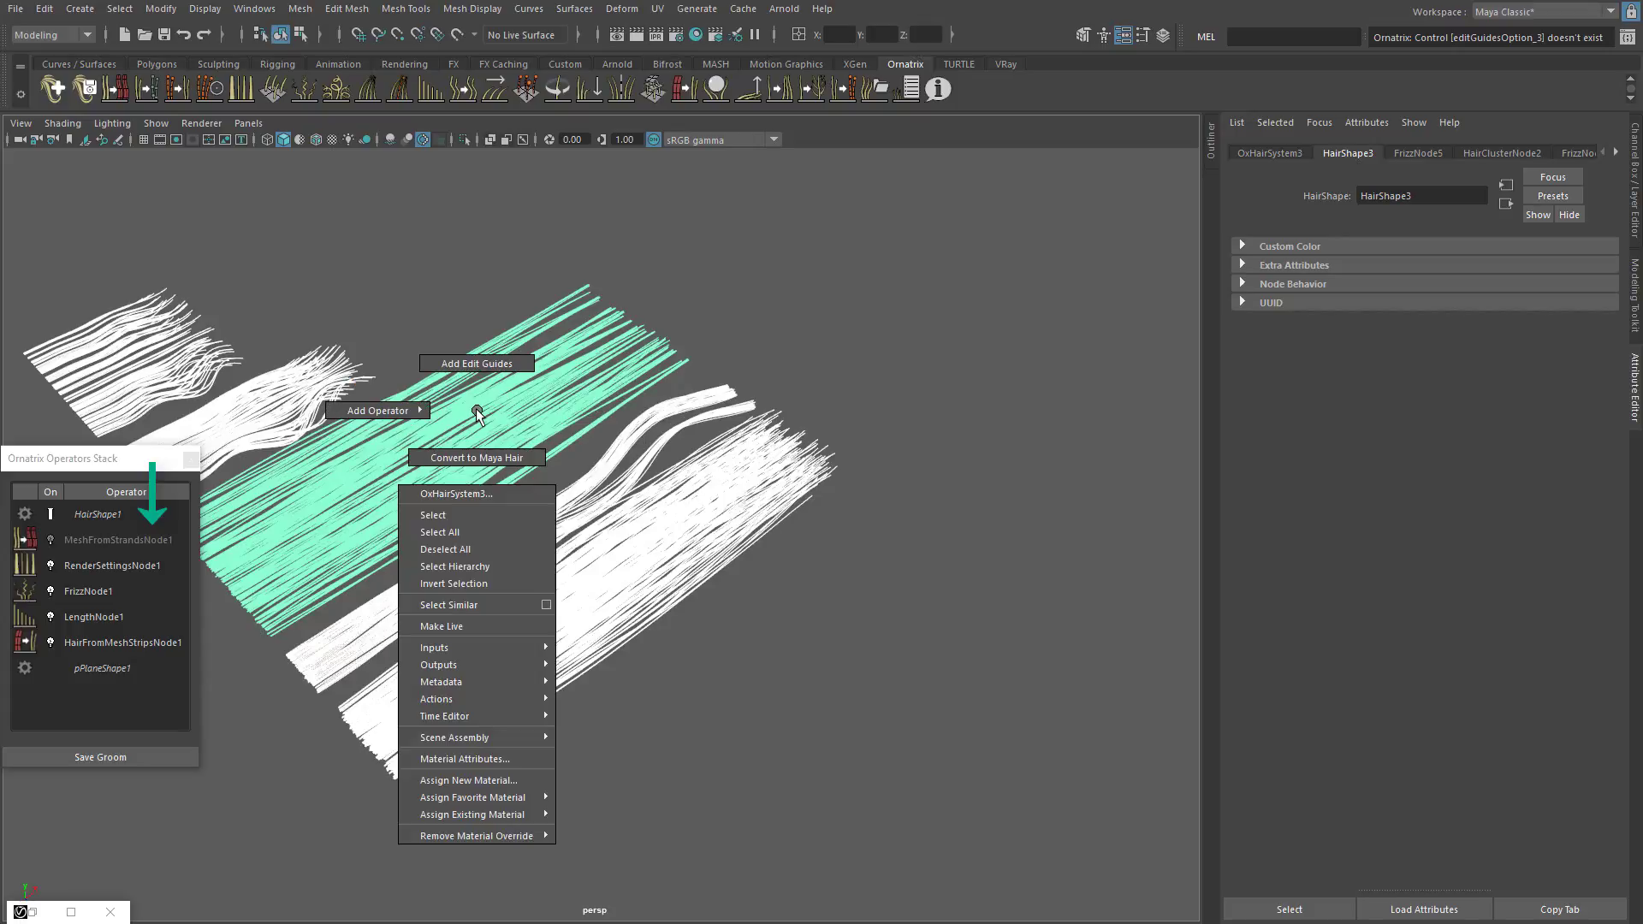
click(419, 270)
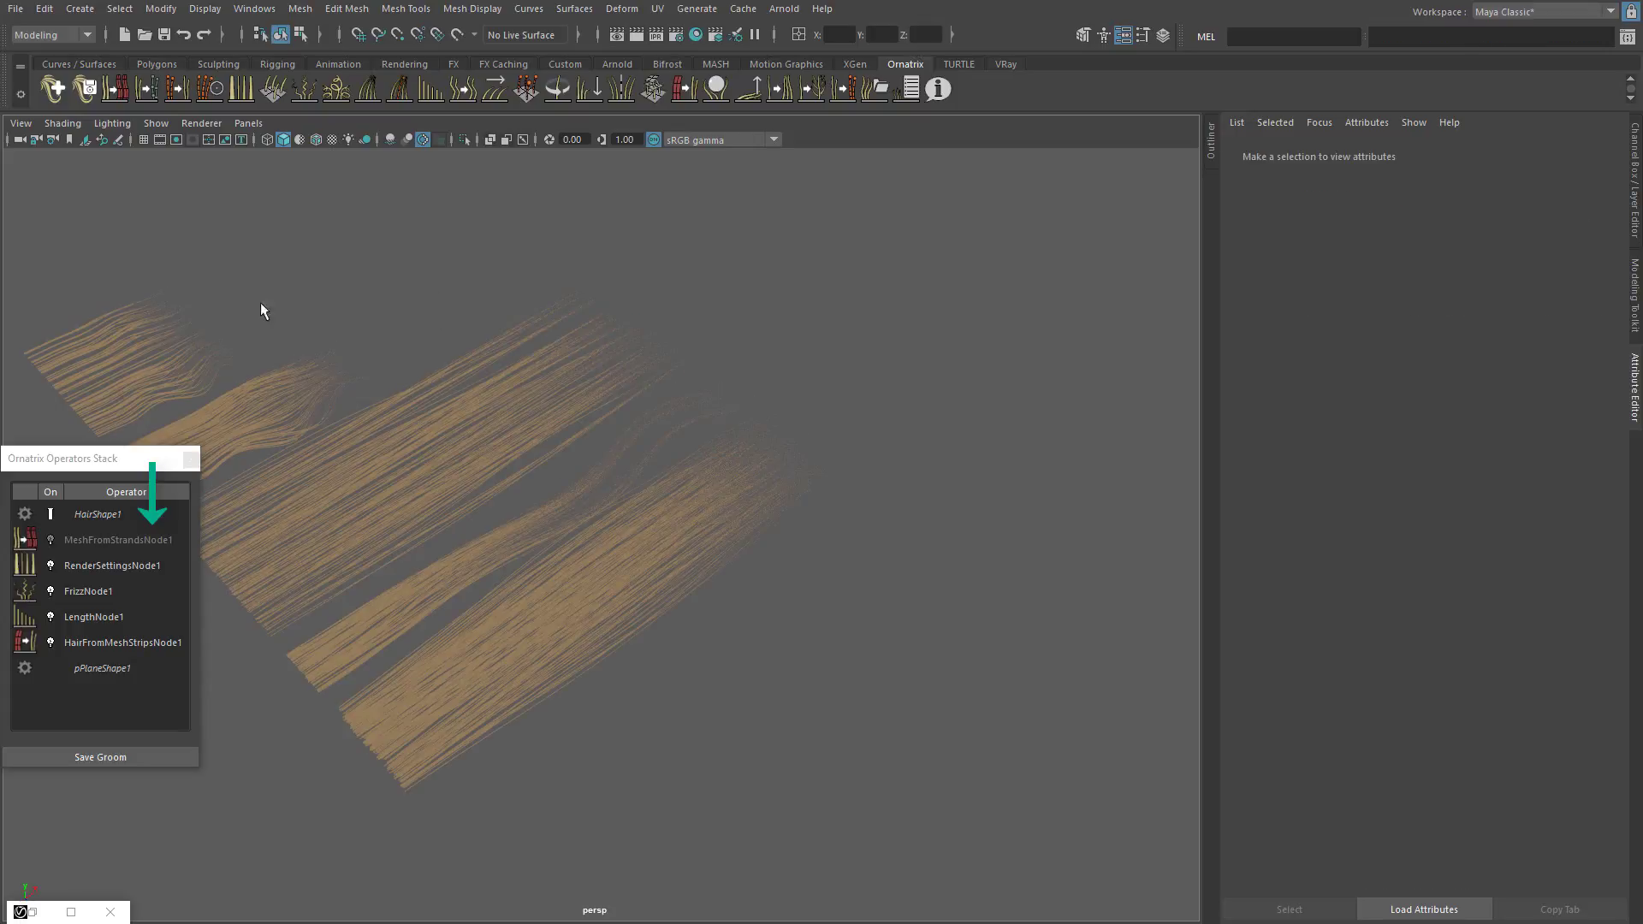
drag(220, 257, 675, 763)
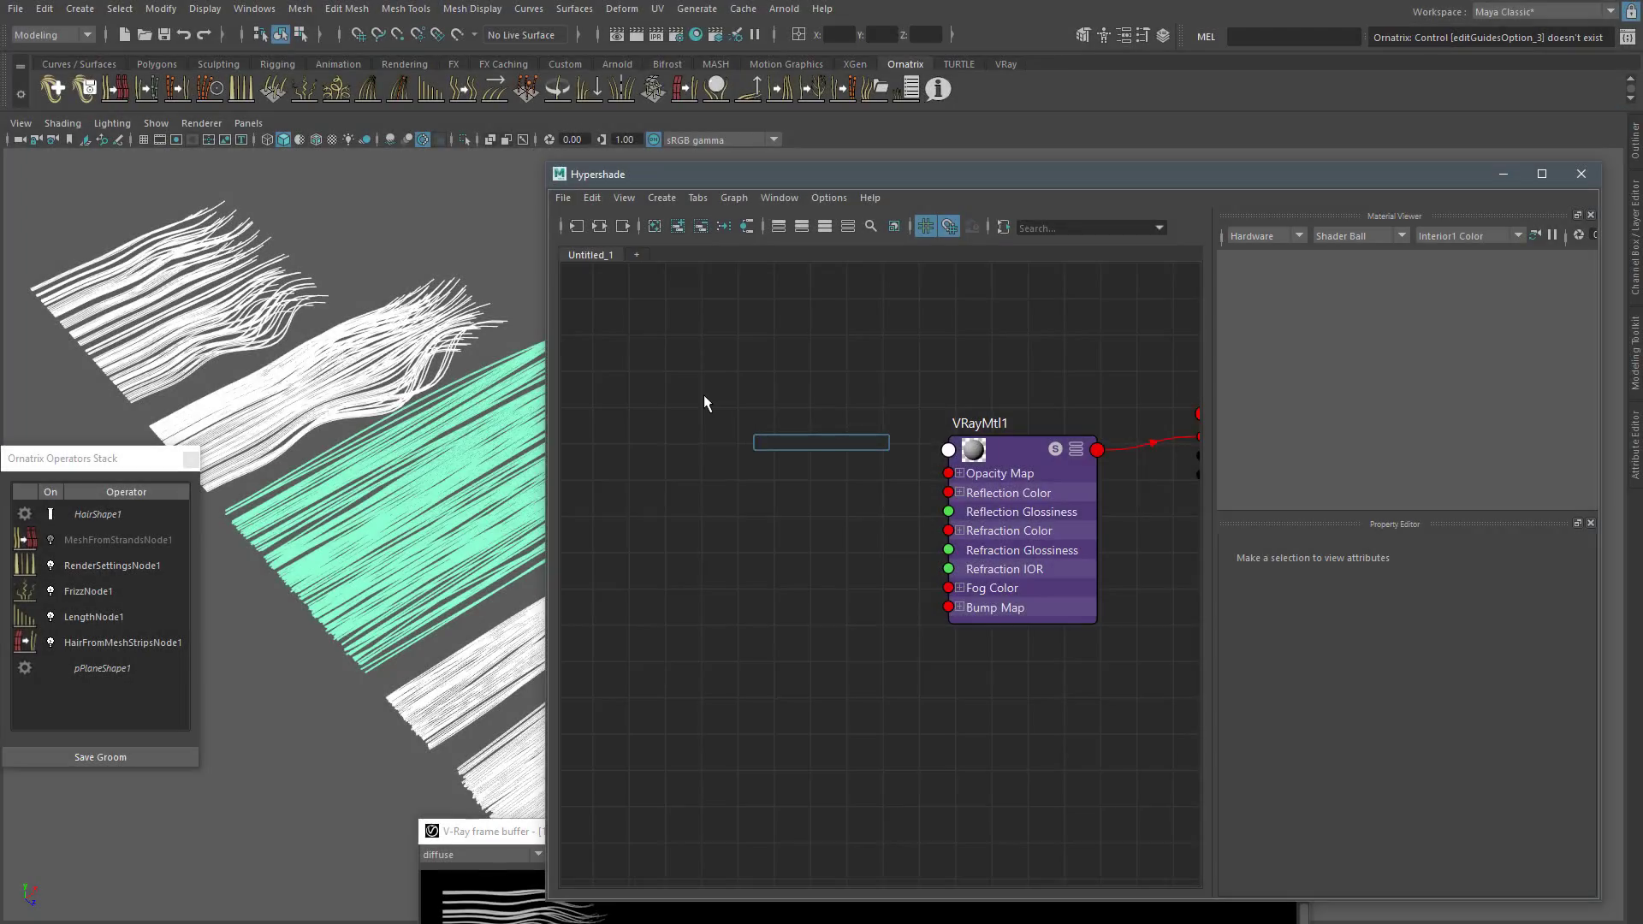
Add a VRayHairSampler node to the Hypershade graph, placed ahead of VRayMtl1
text(hair)
key(Down)
key(Down)
key(Down)
key(Down)
key(Return)
drag(749, 416, 714, 379)
Add a ramp texture node to the Hypershade graph
click(834, 393)
key(Tab)
text(ramp)
key(Return)
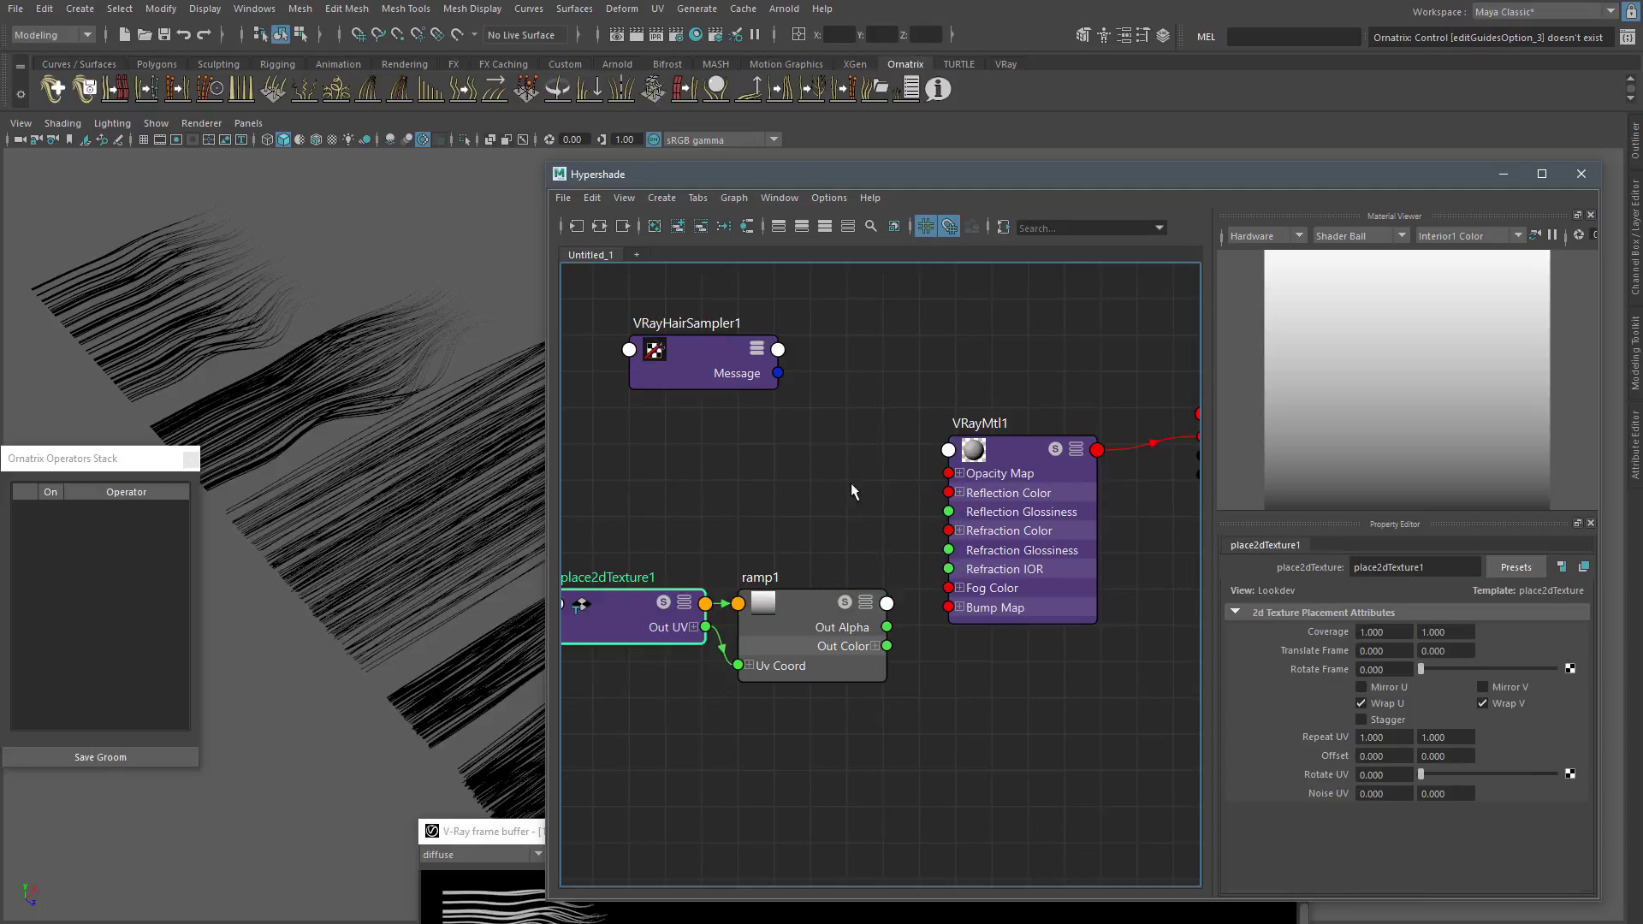
Detach the ramp from its 2D placement node and widen the Hypershade work area
alt+middle_drag(850, 483, 951, 493)
alt+right_drag(951, 494, 825, 502)
drag(849, 414, 724, 489)
alt+right_drag(836, 428, 883, 427)
drag(547, 411, 301, 411)
alt+right_drag(599, 539, 745, 478)
scroll(745, 478, up, 1)
alt+middle_drag(579, 455, 716, 427)
scroll(716, 427, up, 1)
drag(642, 647, 303, 835)
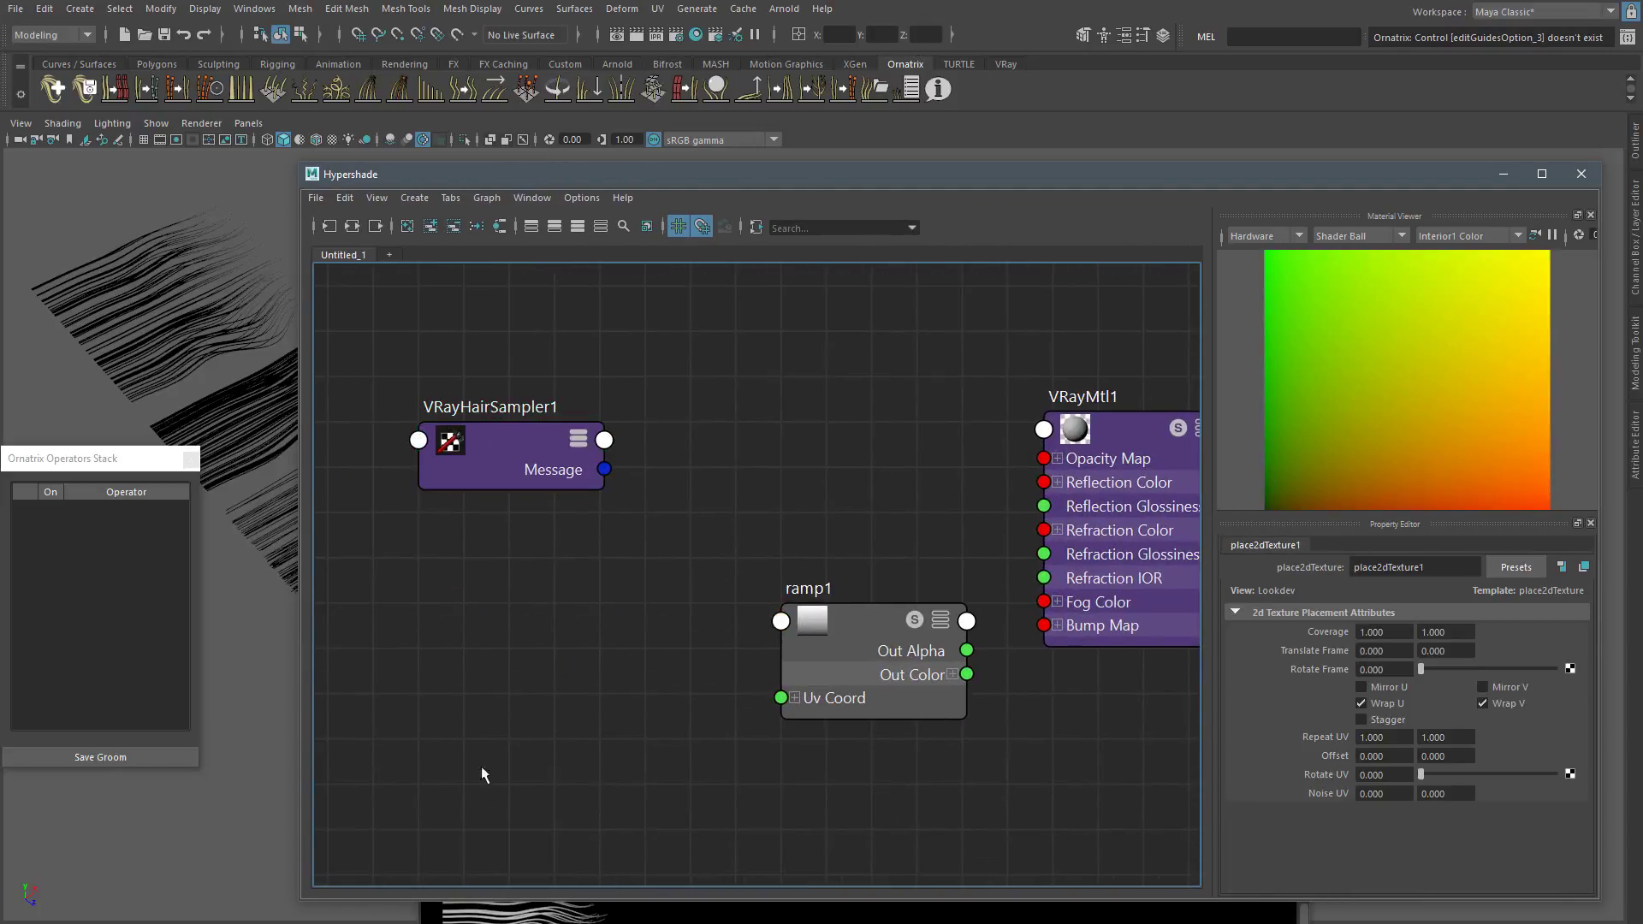
Show the VRayHairSampler node's full attribute list and connect ramp1's Out Color to VRayMtl1's diffuse color
drag(532, 484, 536, 576)
right_drag(525, 576, 513, 790)
drag(507, 607, 505, 479)
drag(881, 652, 842, 469)
alt+middle_drag(1080, 436, 956, 439)
click(958, 440)
middle_drag(799, 498, 1311, 633)
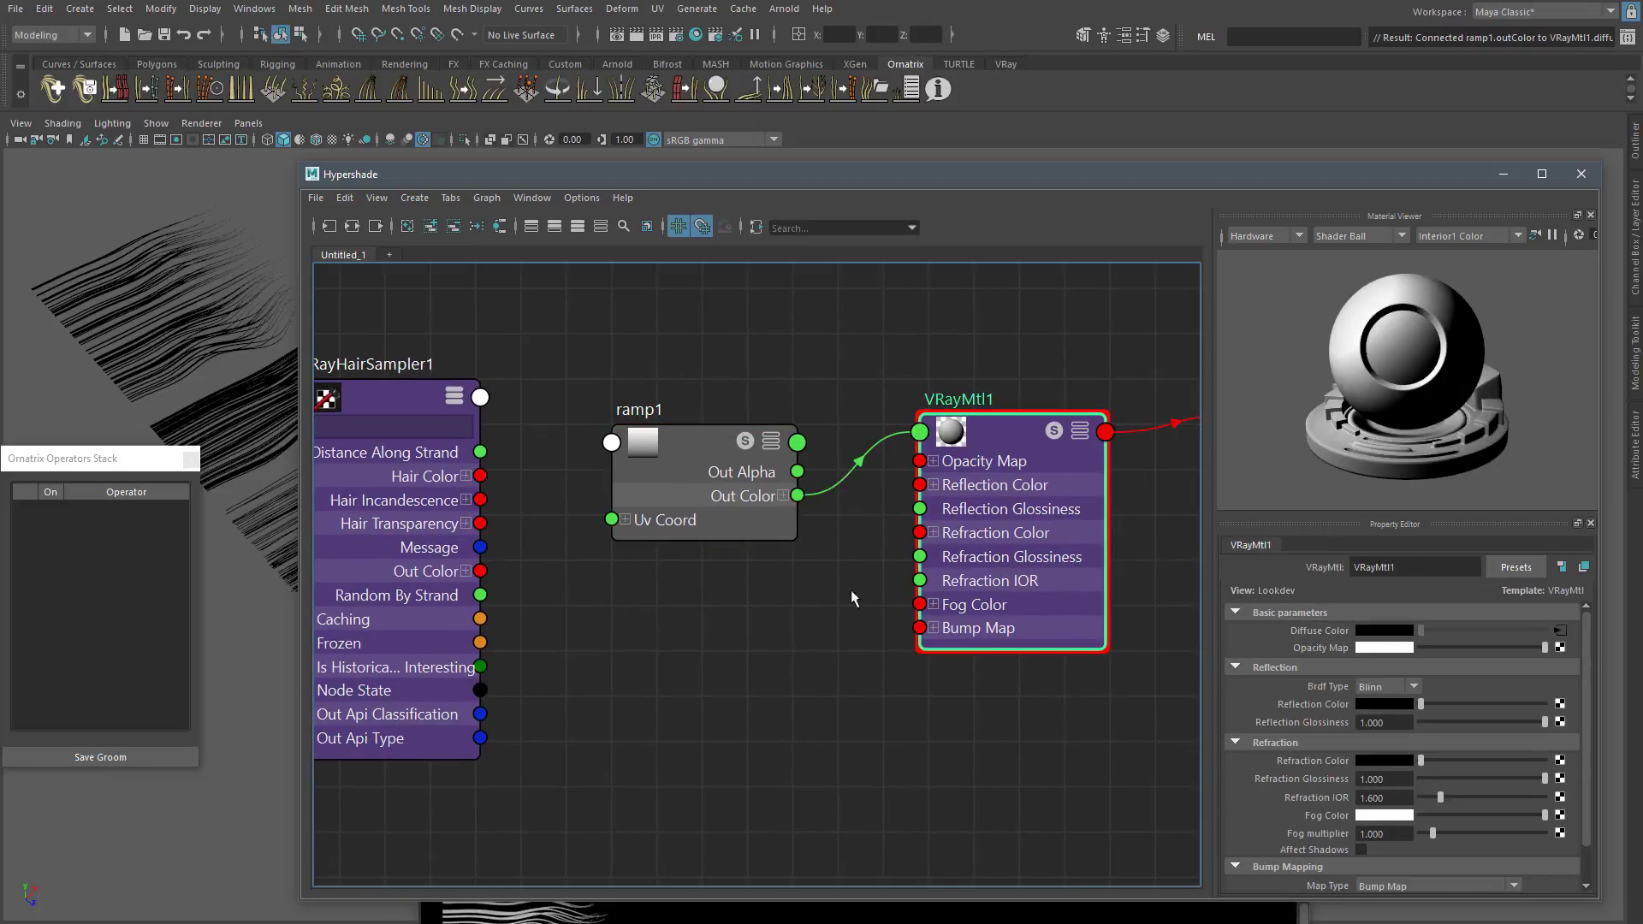
Color ramp1 as a gradient from cyan at the start to magenta at the end
click(780, 500)
click(1249, 734)
click(1389, 828)
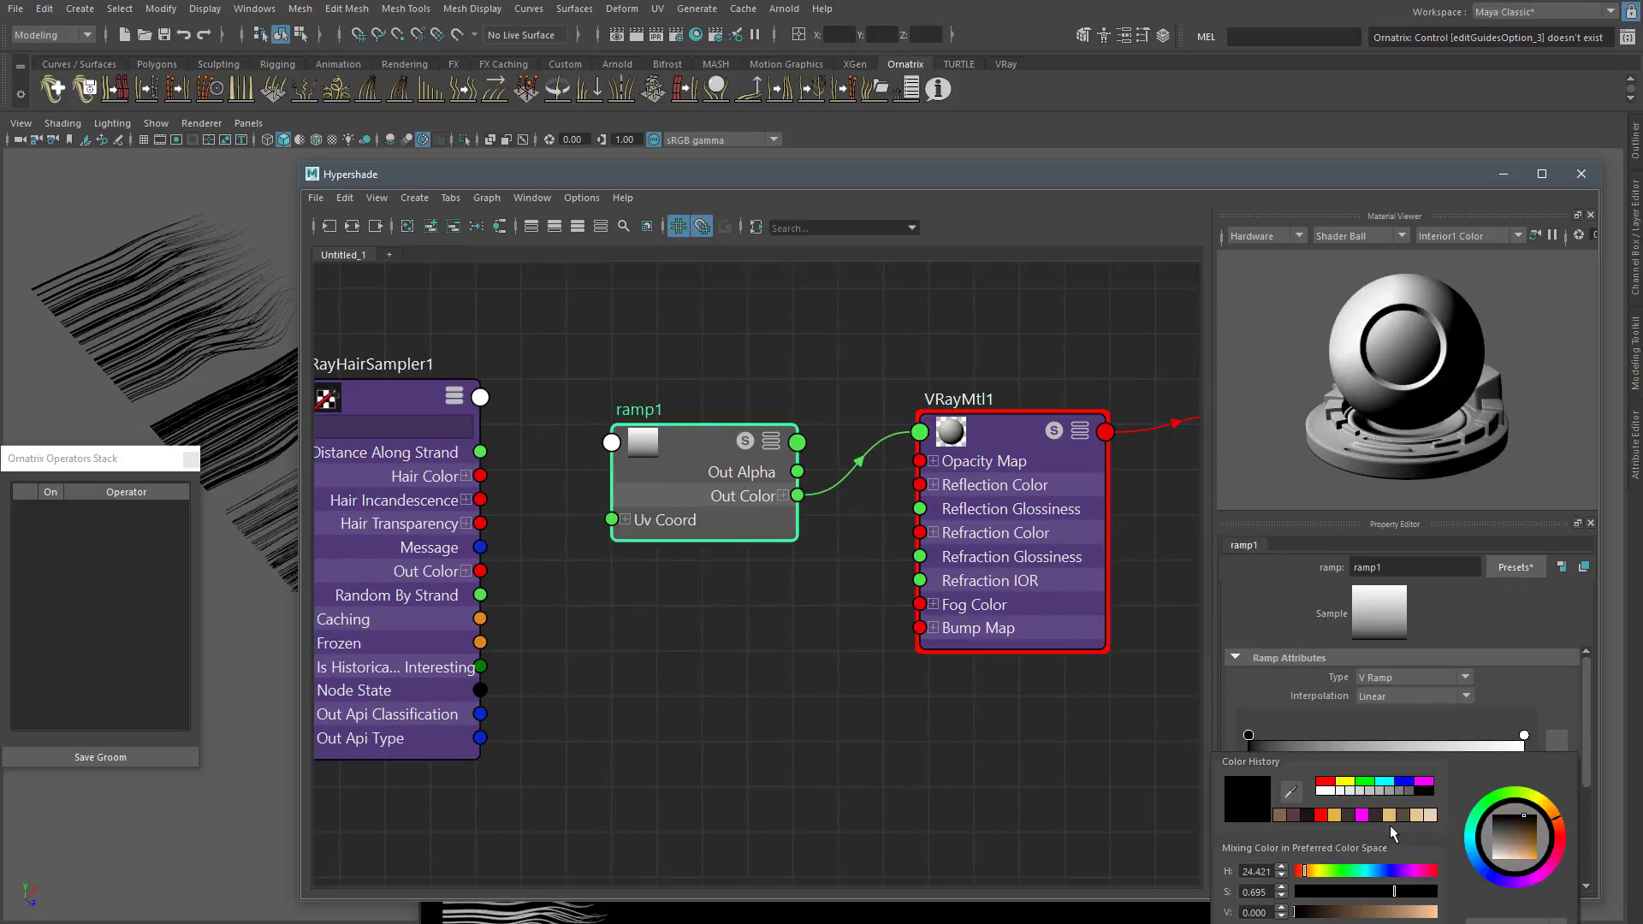
click(1387, 785)
click(1523, 735)
click(1402, 826)
click(1420, 786)
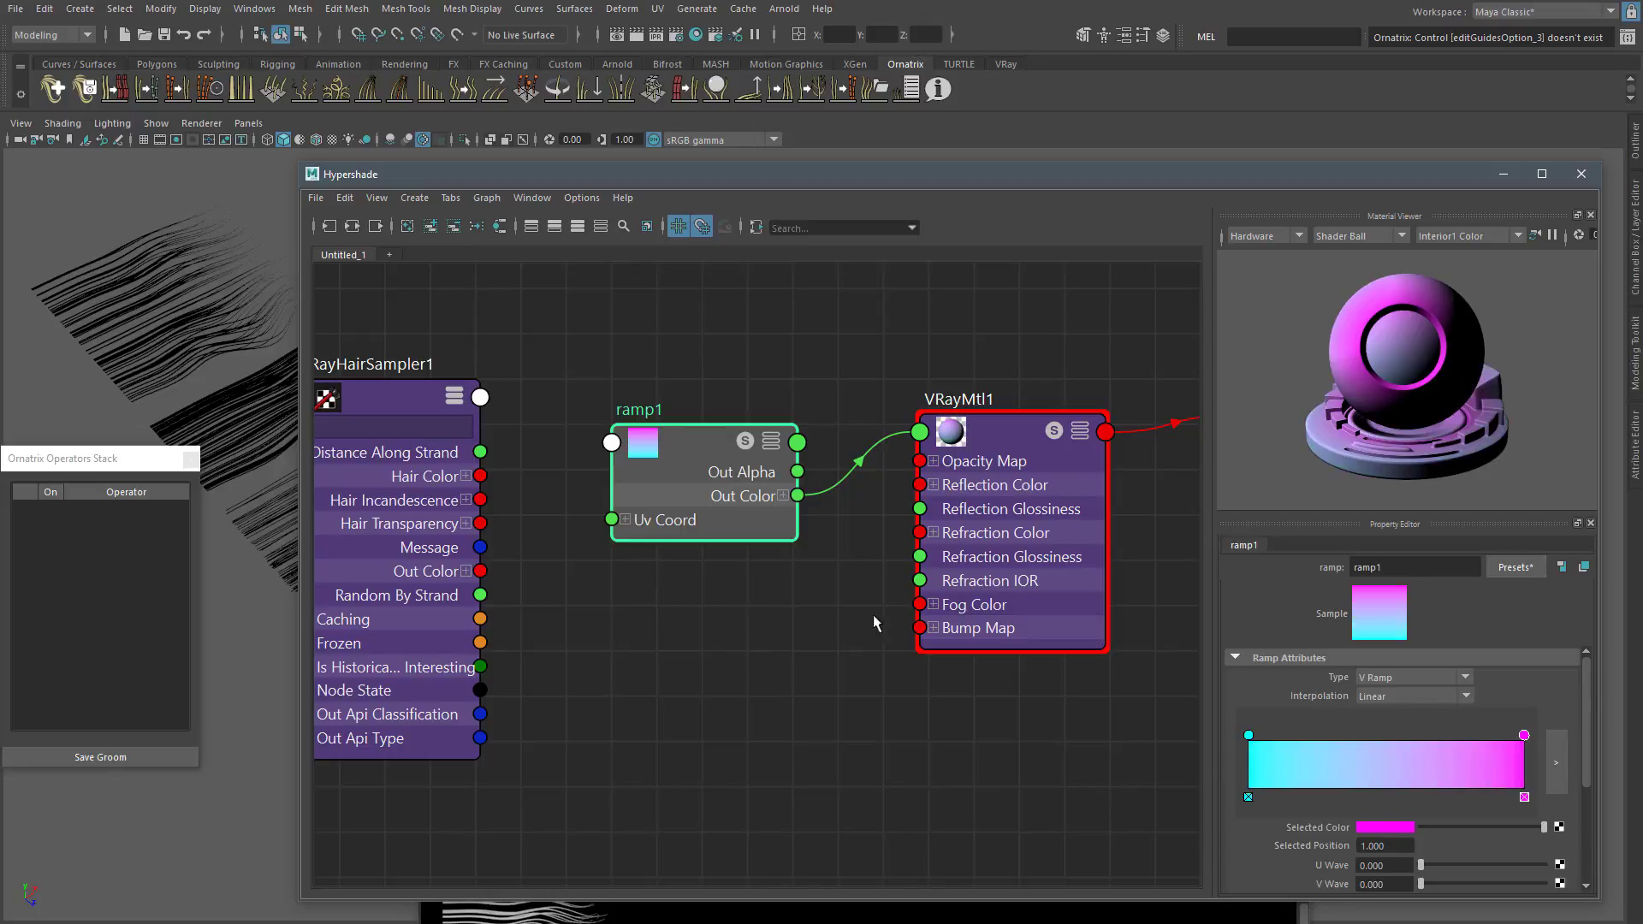
Bring up the V-Ray frame buffer beside the Hypershade and test-render the diffuse pass with the colored ramp
drag(775, 181, 745, 359)
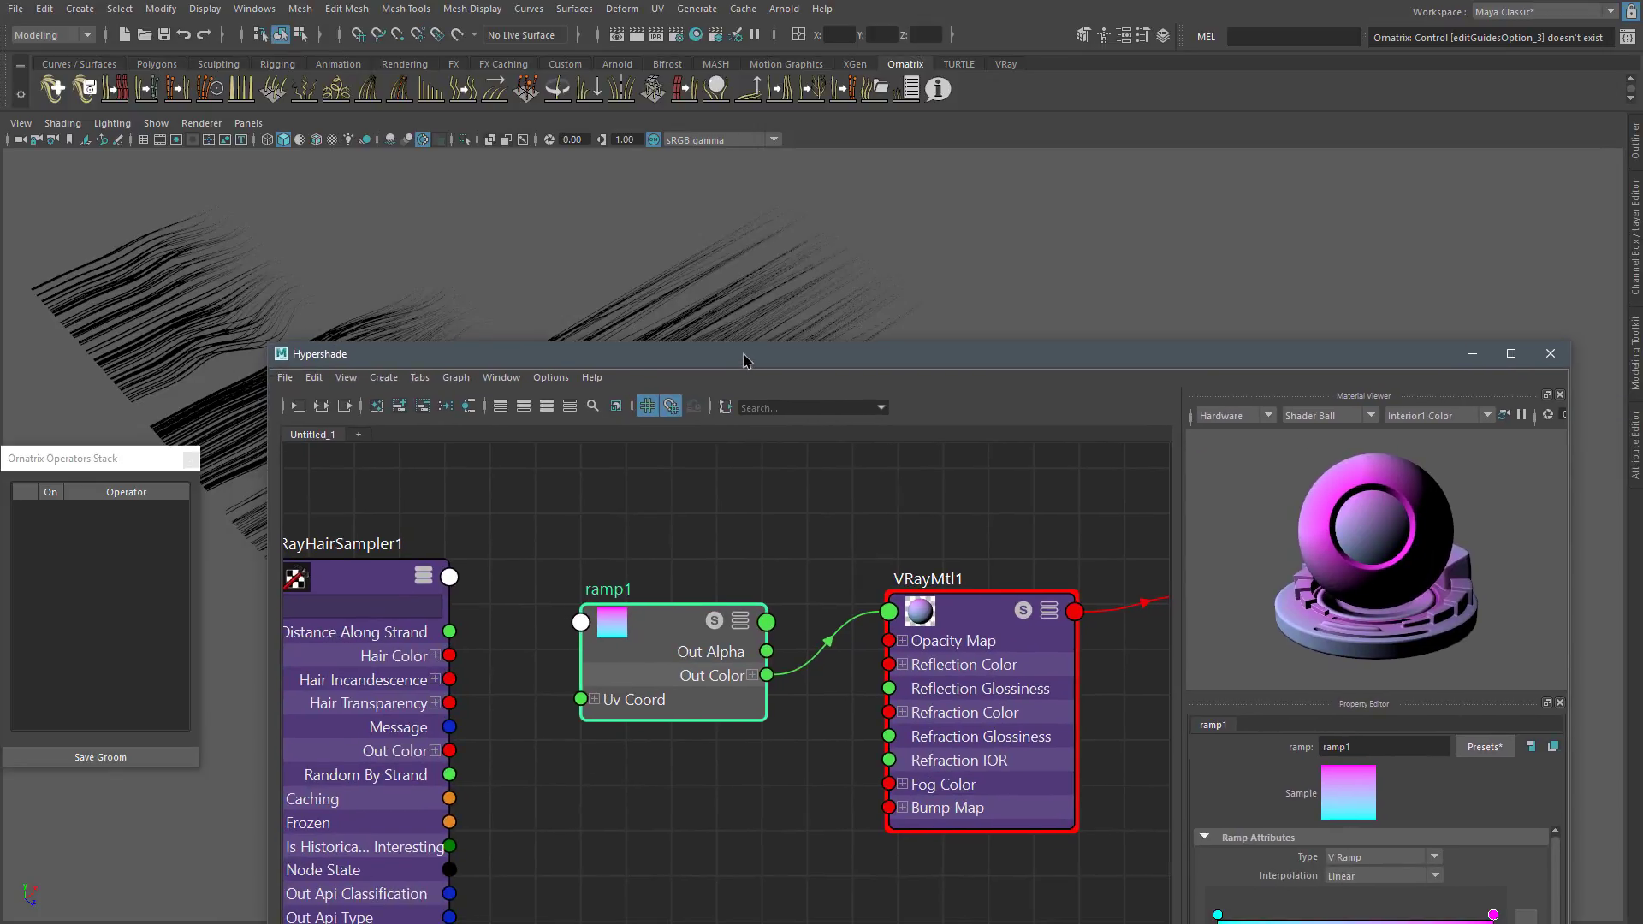
click(1006, 65)
click(1022, 89)
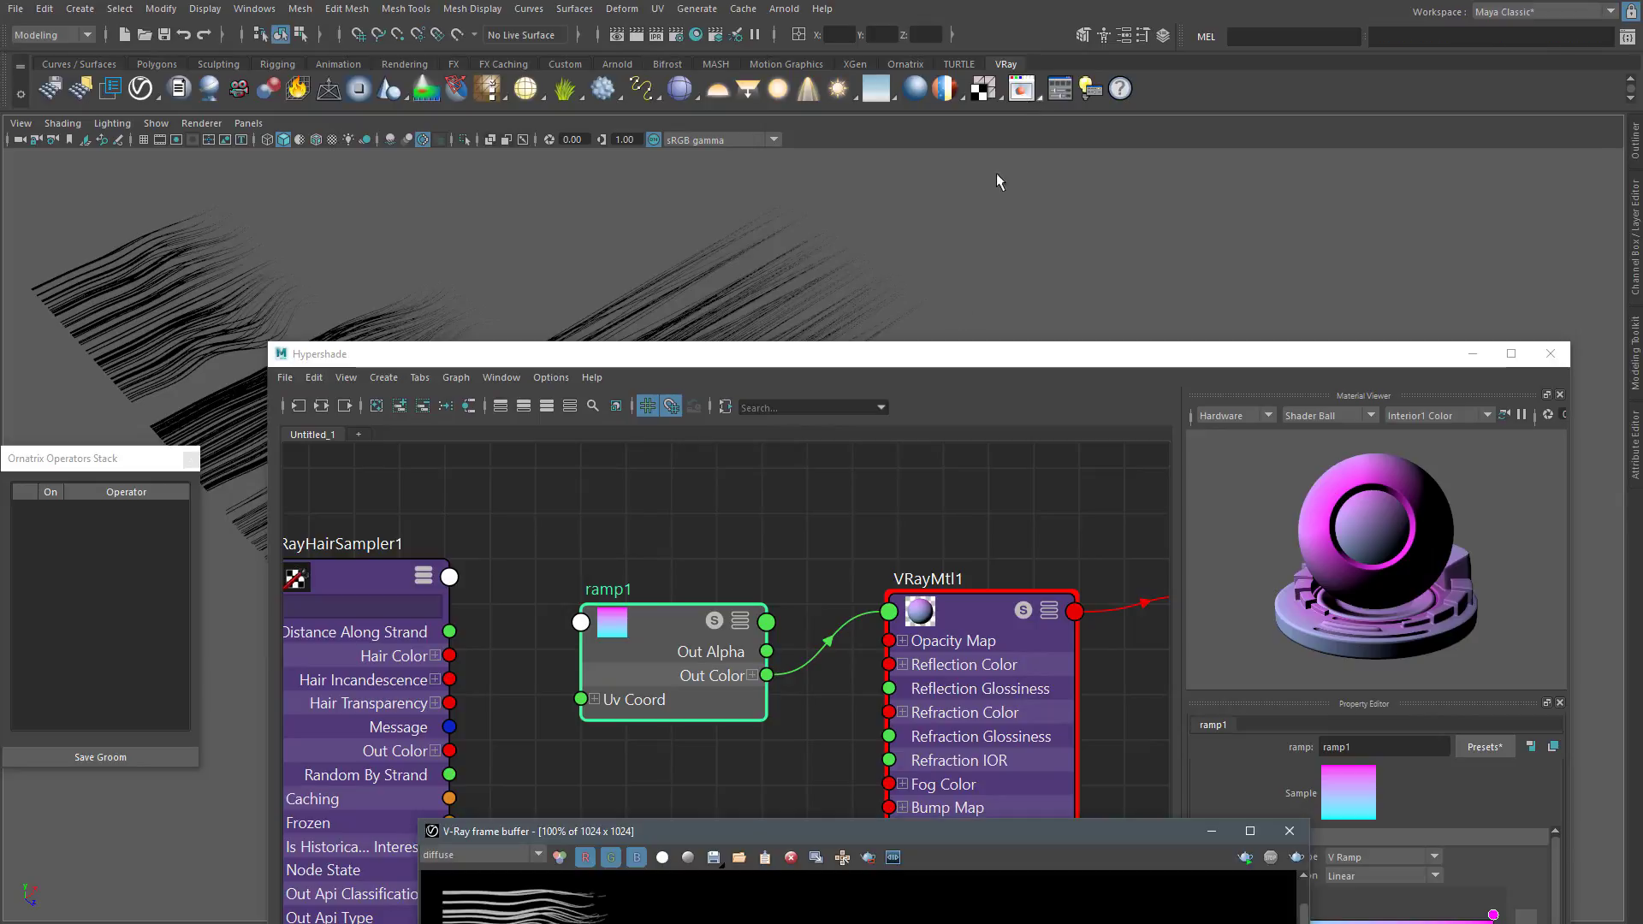
drag(826, 821, 1145, 257)
click(1614, 292)
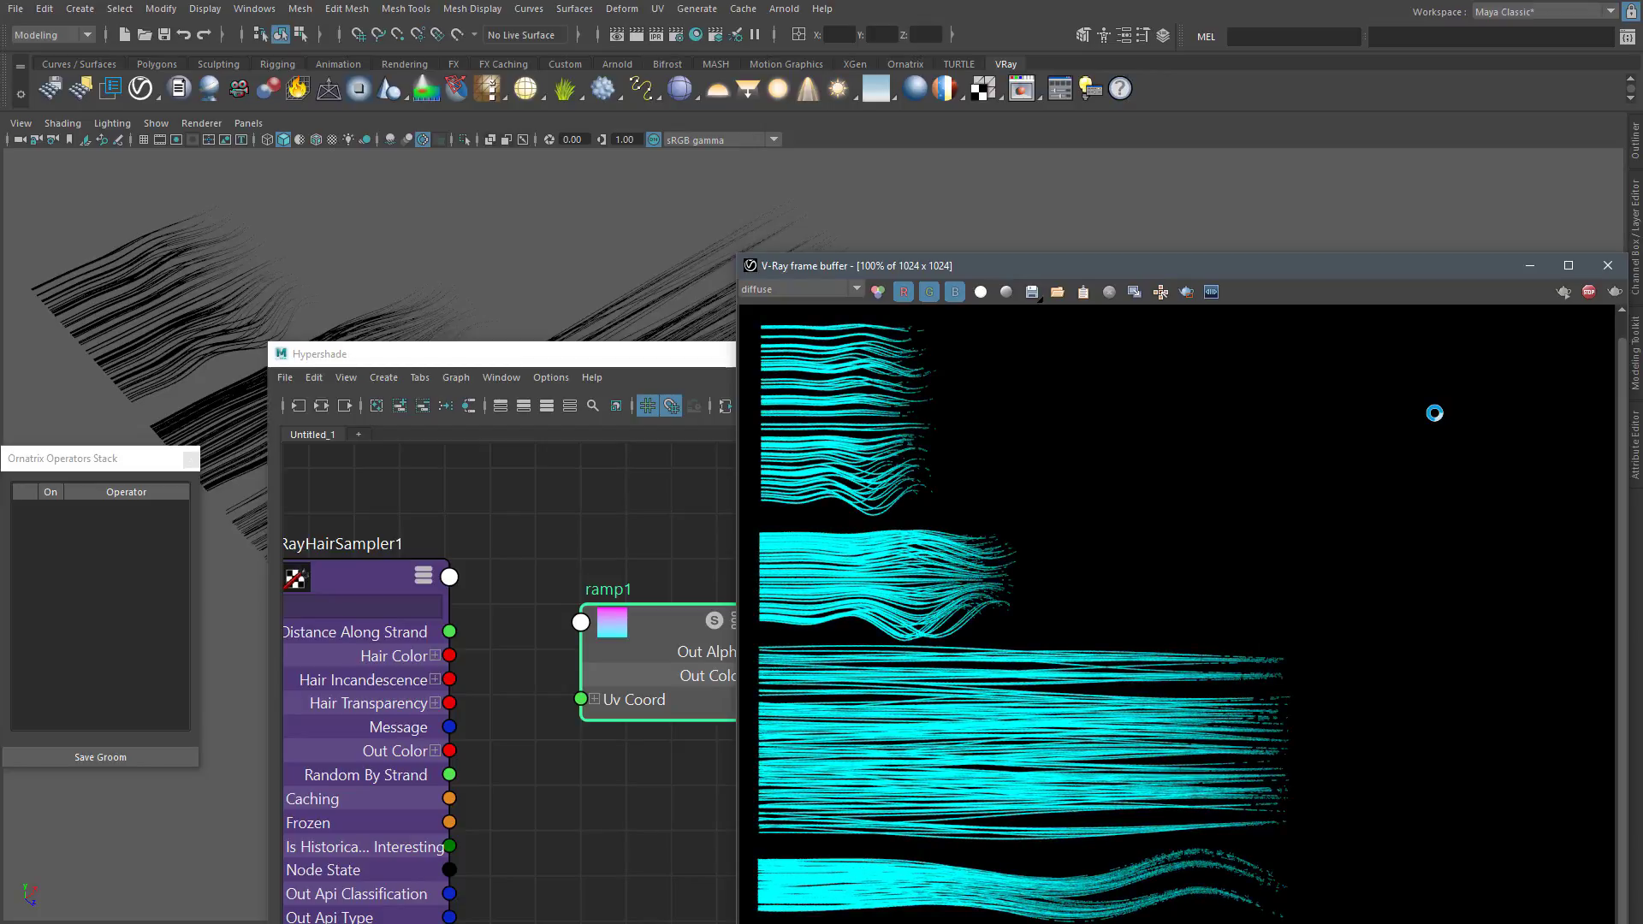
click(1587, 293)
Use the V Ramp type for ramp1, drive its V Coord with Distance Along Strand, and solo VRayMtl1 in the material preview
click(184, 343)
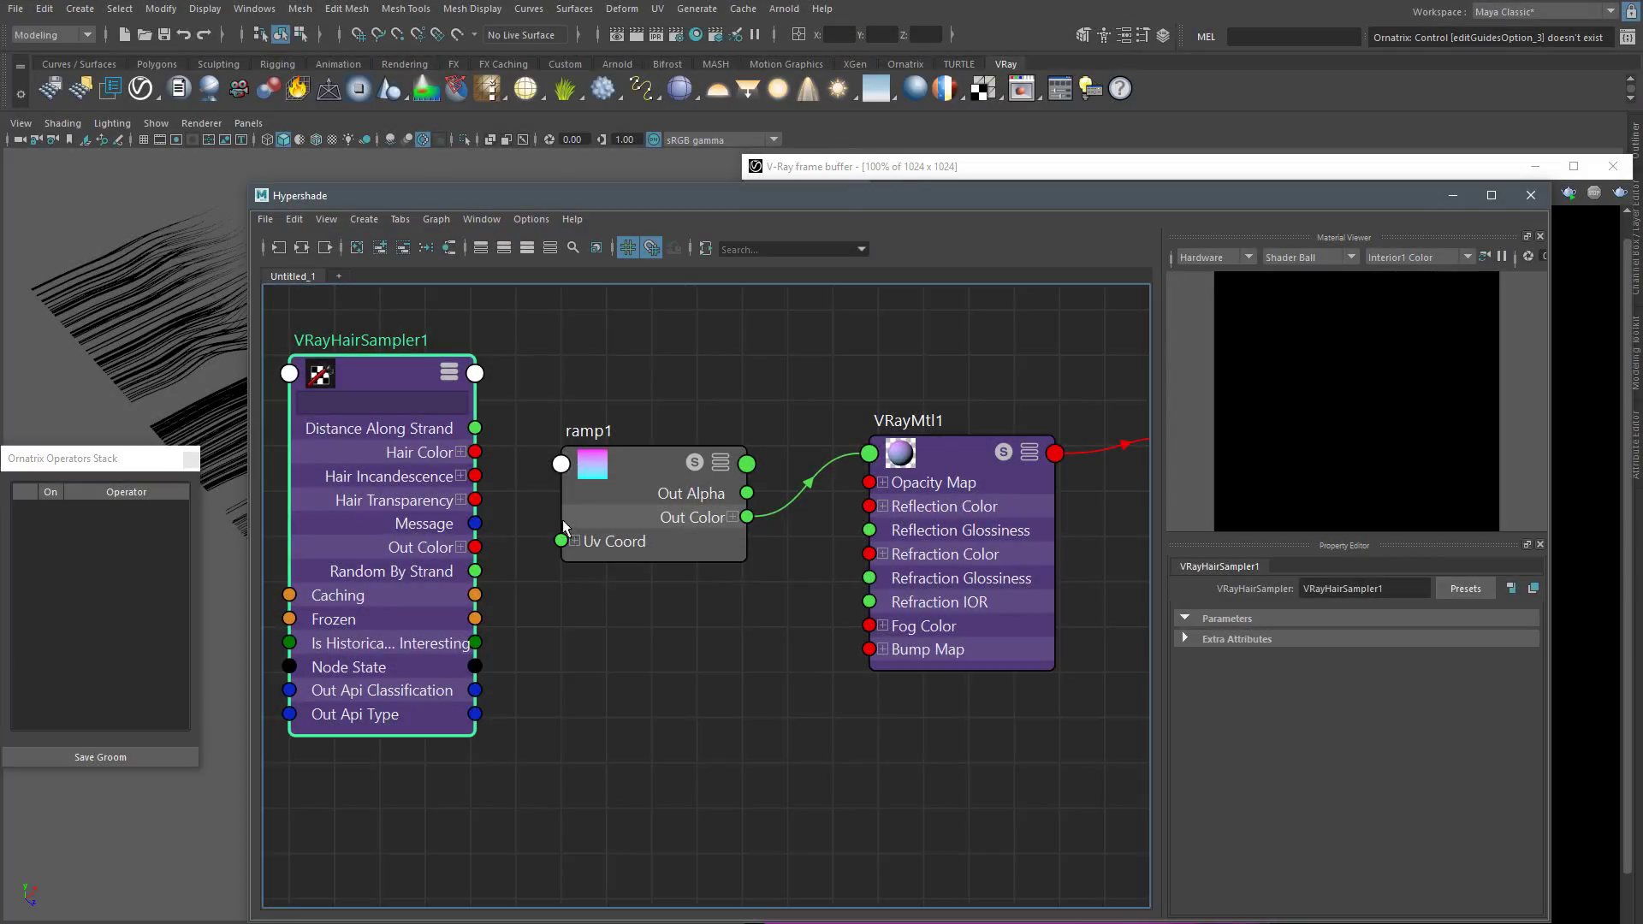
click(574, 541)
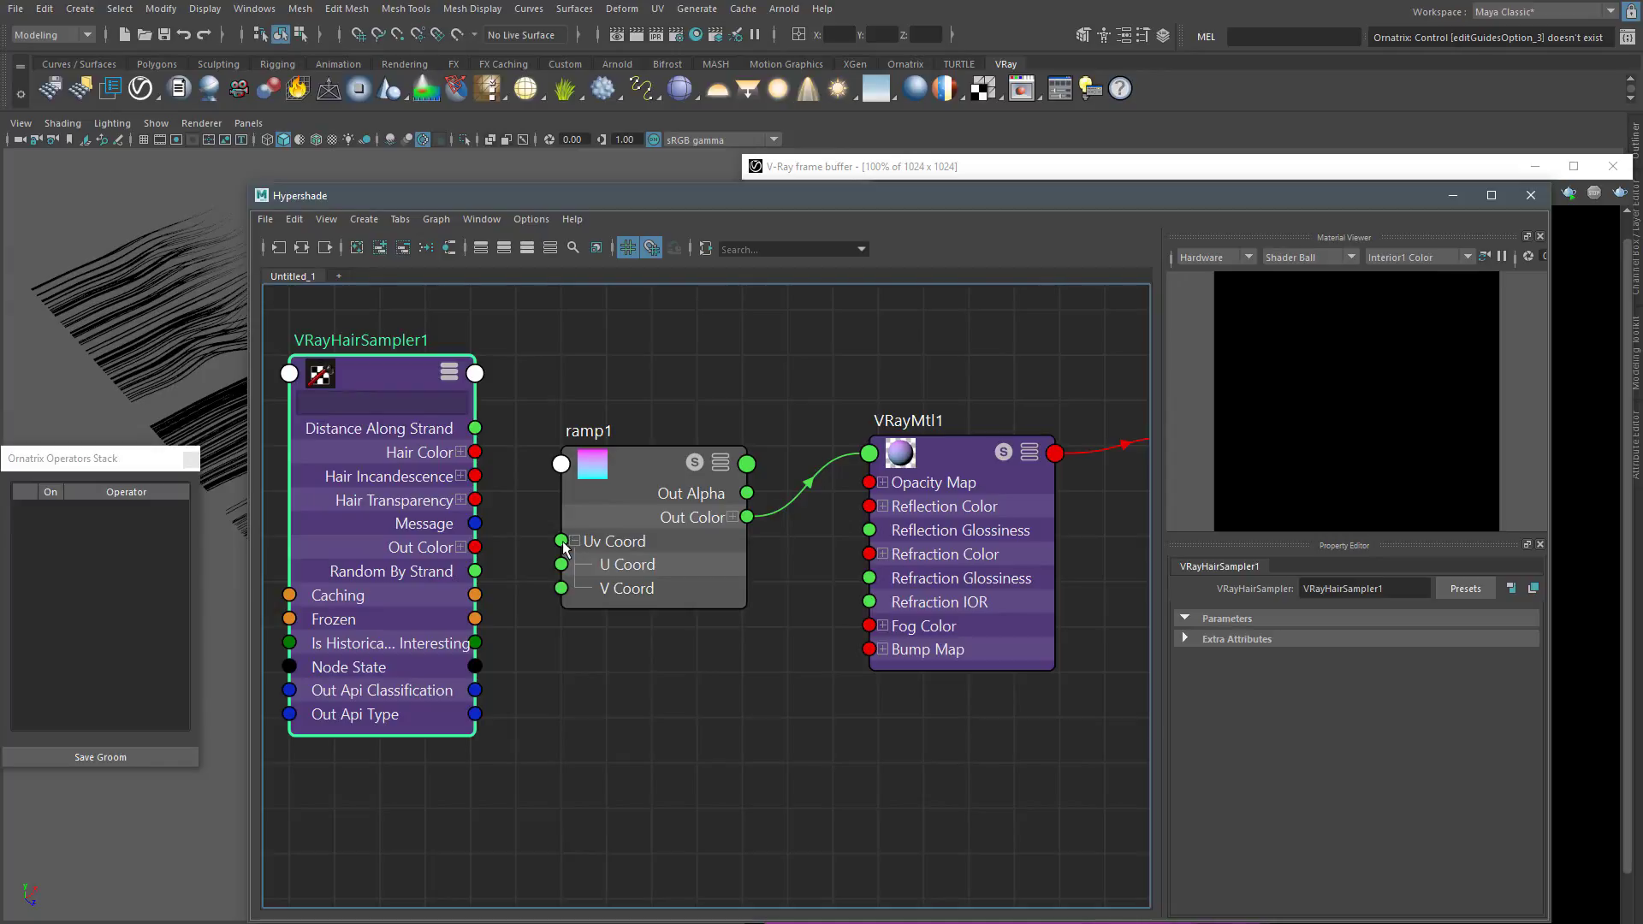
click(648, 464)
click(1346, 701)
click(1339, 718)
drag(477, 436, 561, 587)
click(1003, 457)
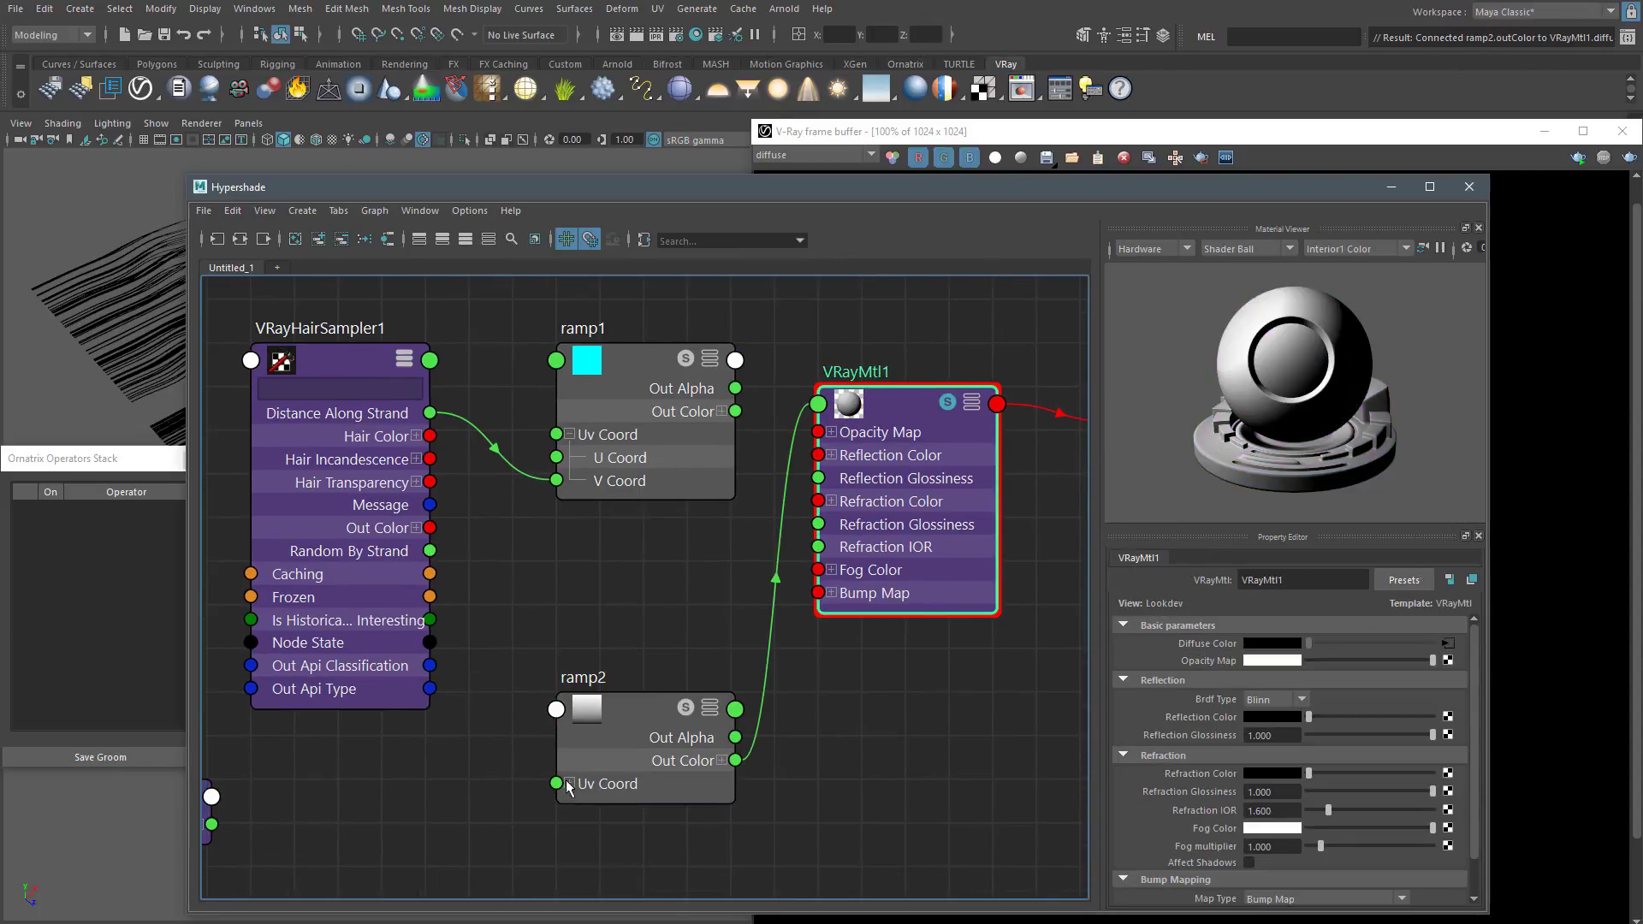
Drive a red-to-green ramp2 with the hair sampler's Random By Strand output and render the diffuse pass
click(618, 712)
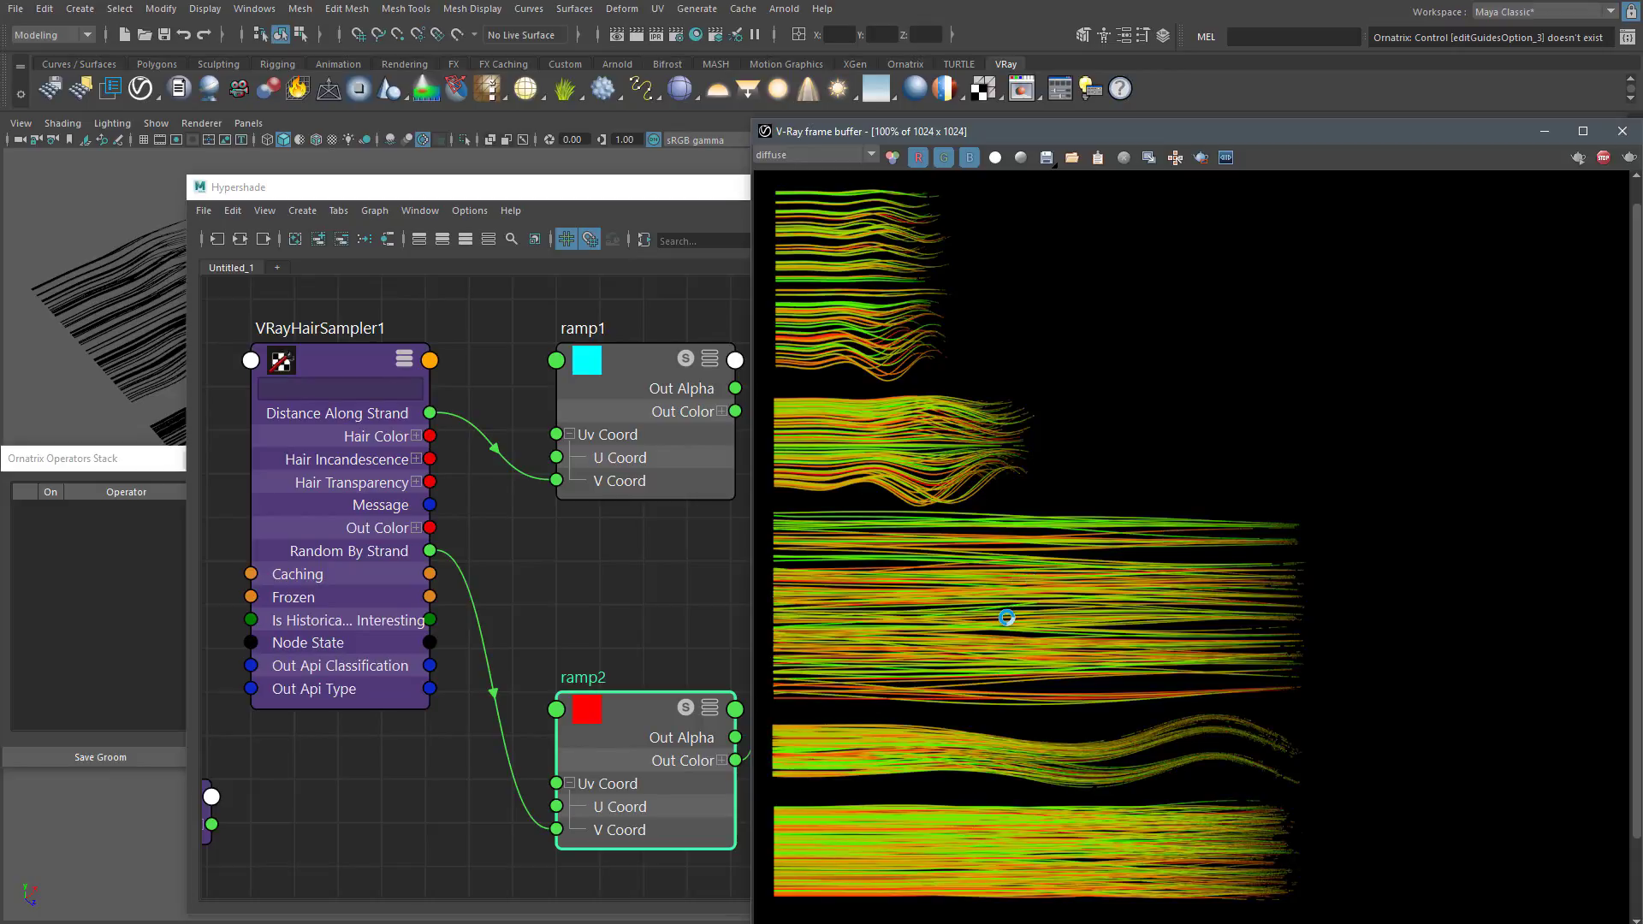
click(655, 195)
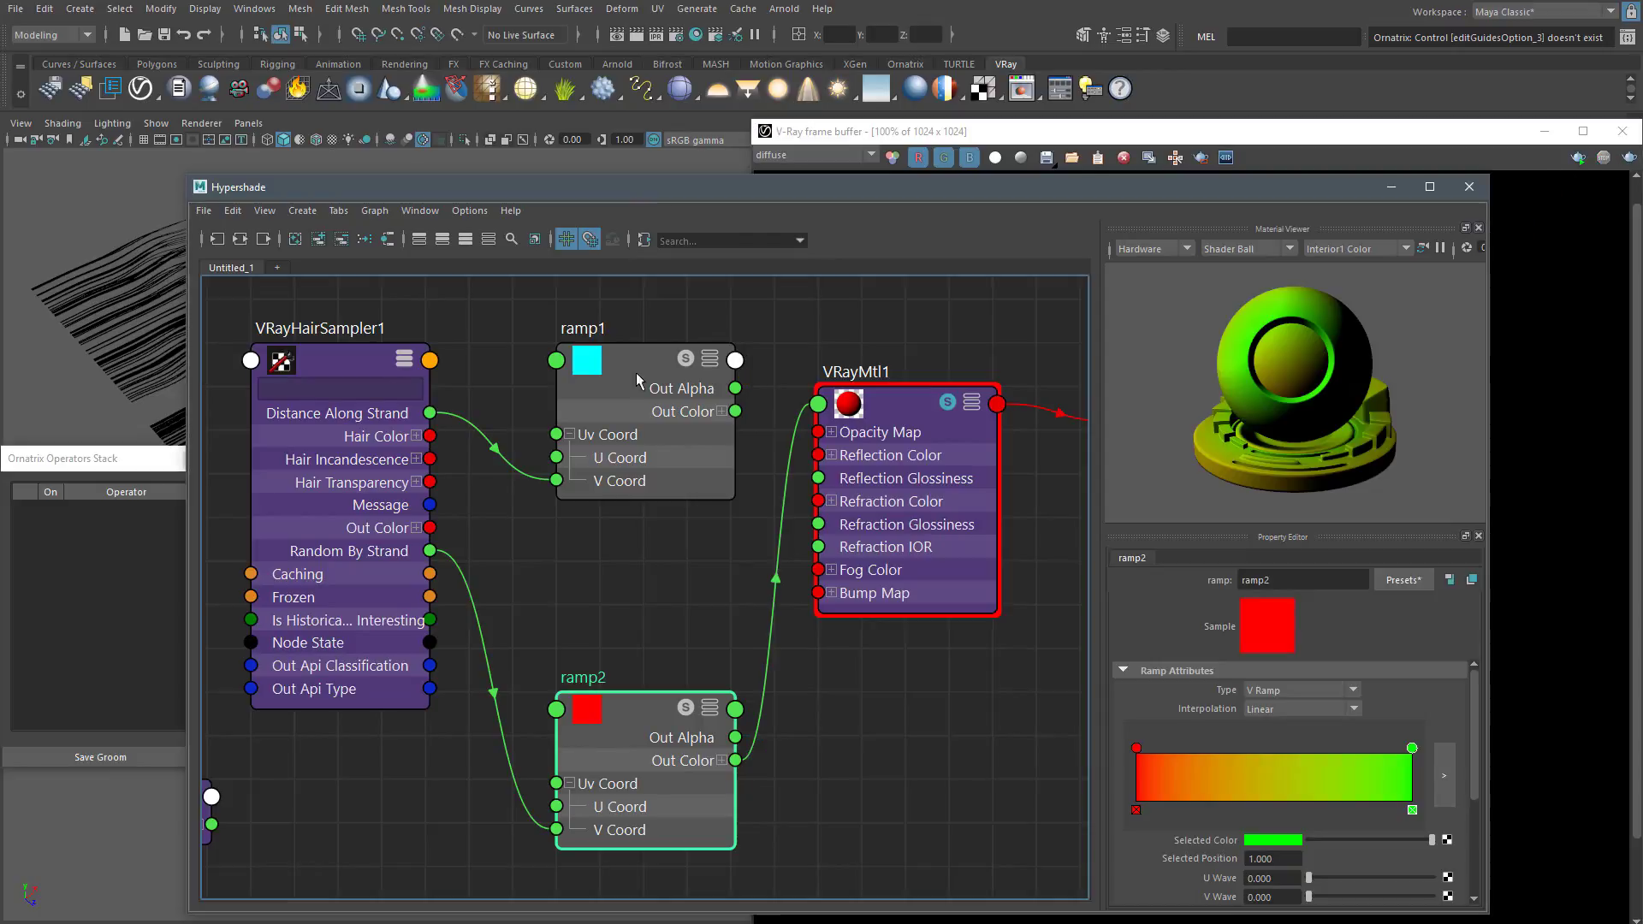
Move the hair sampler and both ramp nodes away from VRayMtl1 to free space in the graph
scroll(697, 597, down, 5)
drag(469, 682, 221, 821)
drag(553, 510, 412, 545)
scroll(541, 540, up, 5)
drag(629, 436, 729, 833)
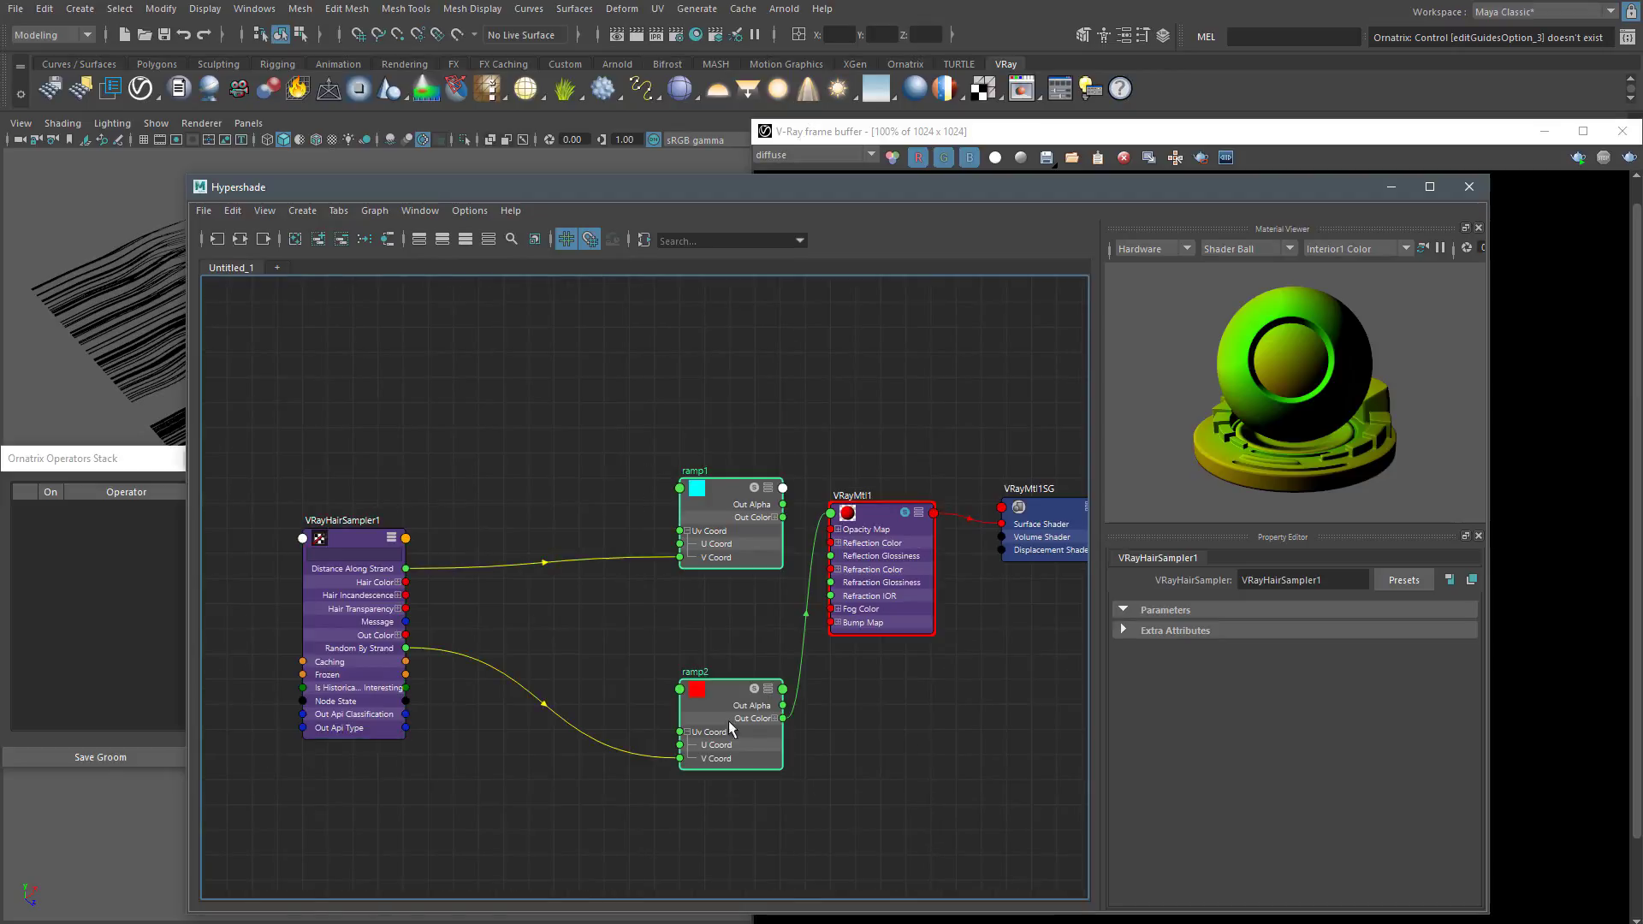
drag(760, 537, 634, 537)
scroll(633, 537, up, 4)
click(573, 642)
Add a blendColors node between the two ramps and VRayMtl1
scroll(573, 644, up, 1)
alt+middle_drag(571, 676, 603, 650)
key(Tab)
text(blend)
key(Down)
key(Return)
drag(815, 543, 793, 552)
Connect ramp1 to Color 1 and ramp2 to Color 2 of blendColors, and its Output to VRayMtl1's diffuse color
drag(707, 481, 739, 588)
drag(706, 767, 738, 606)
click(1018, 476)
drag(886, 570, 1203, 640)
scroll(663, 621, down, 1)
alt+middle_drag(664, 622, 698, 600)
Set ramp2's end color to yellow
click(1325, 143)
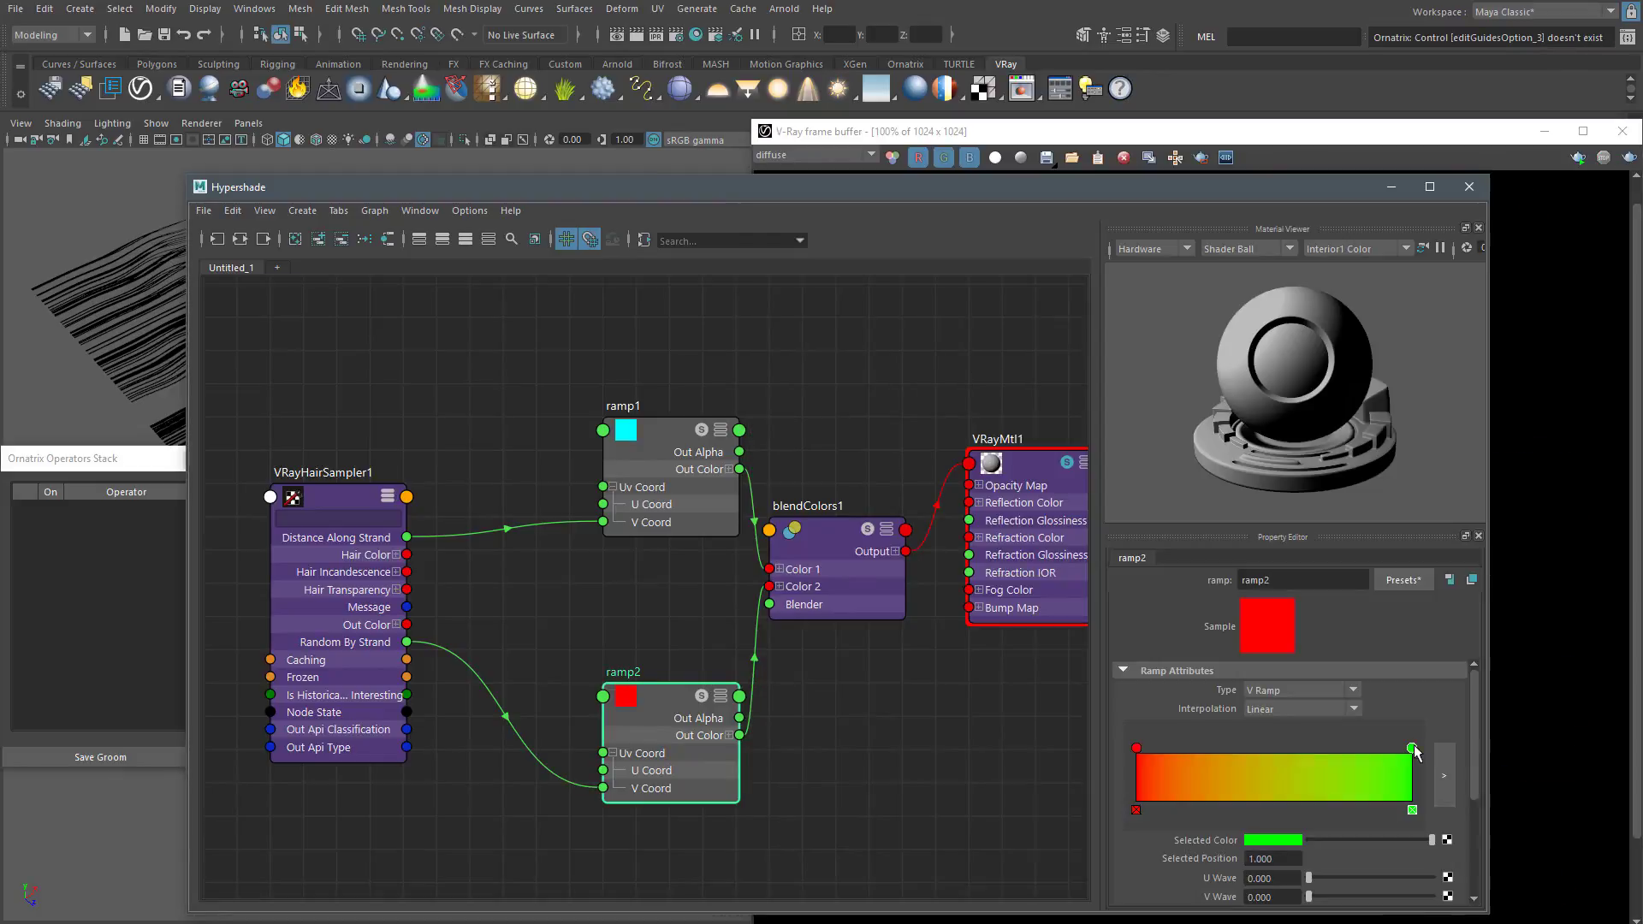
click(1236, 800)
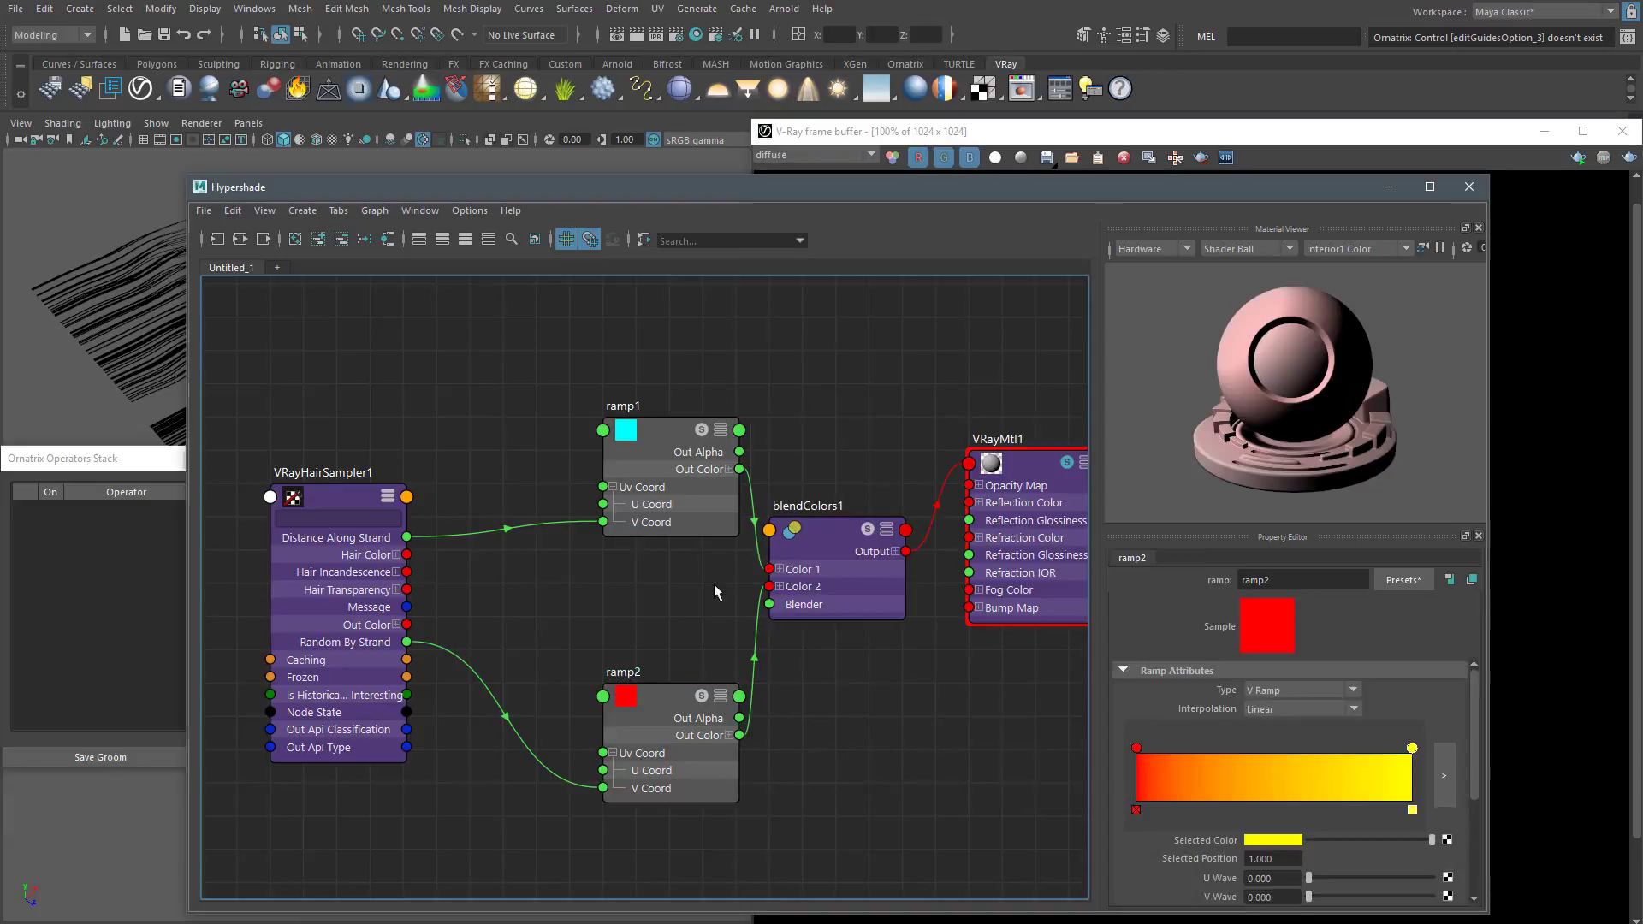
Connect the hair sampler's Random By Strand to the blendColors Blender input and render the diffuse pass
click(346, 503)
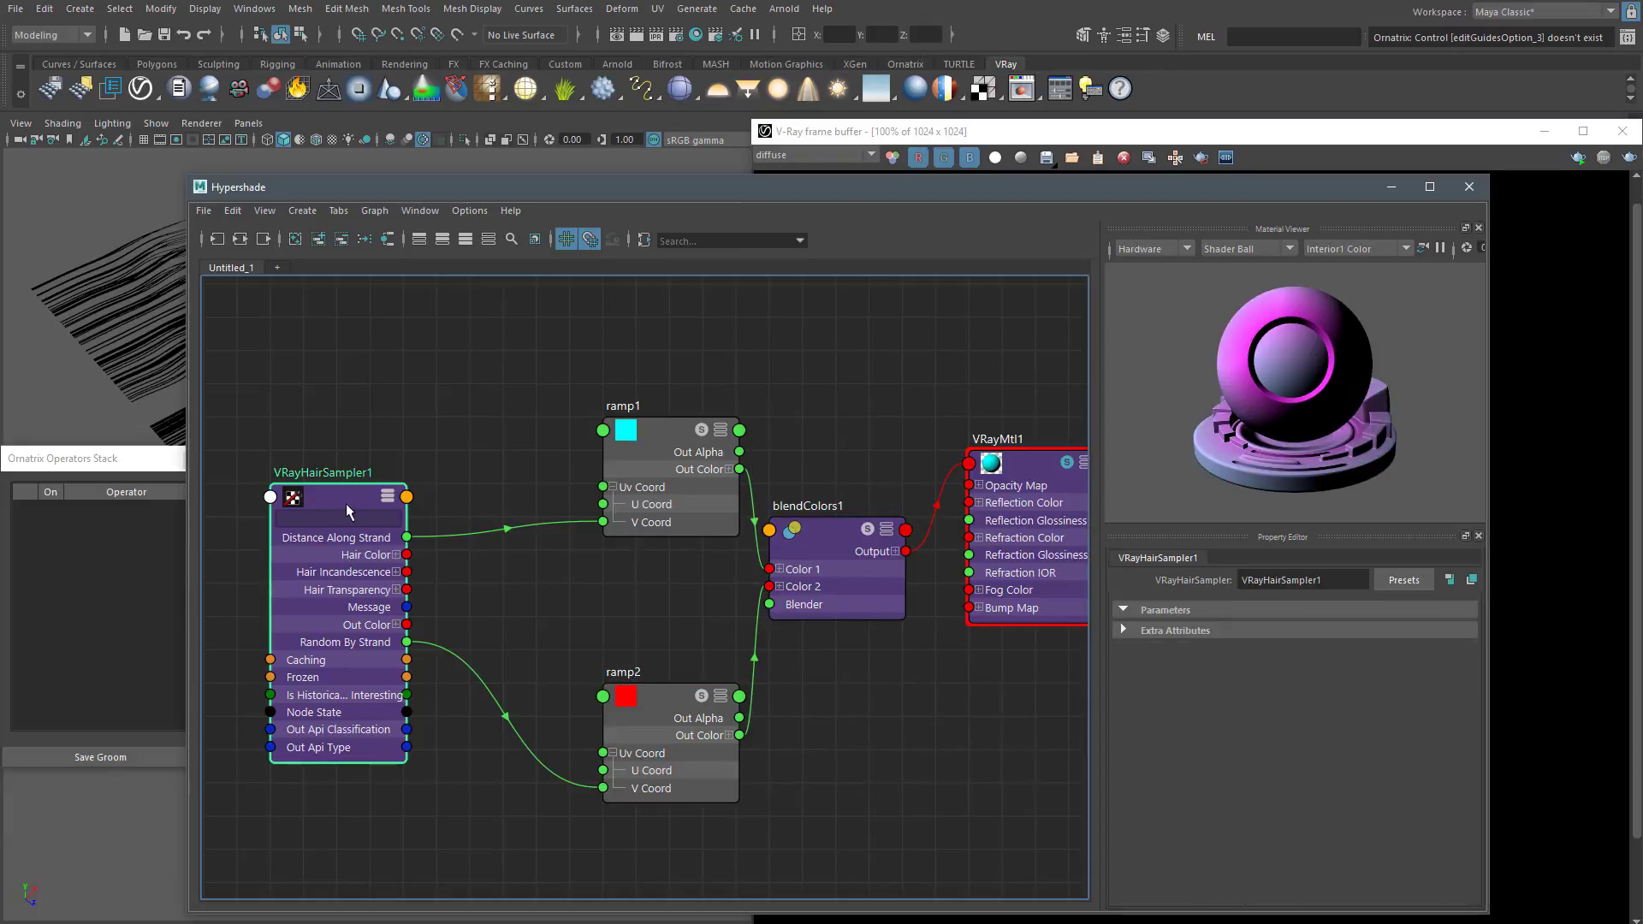
click(512, 605)
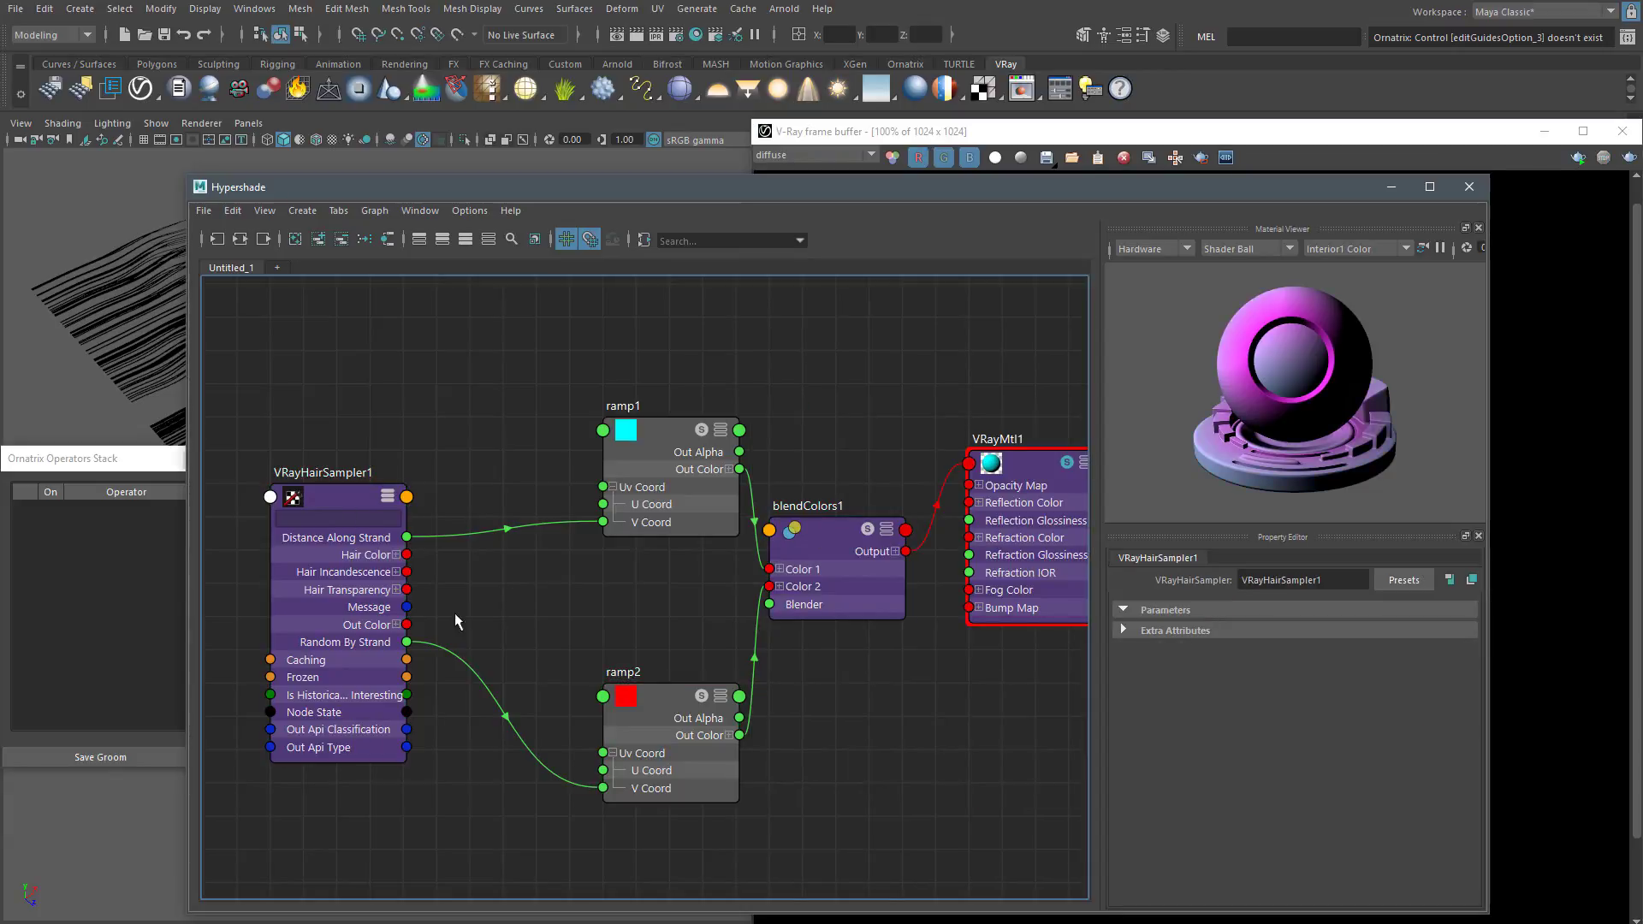
drag(407, 642, 769, 604)
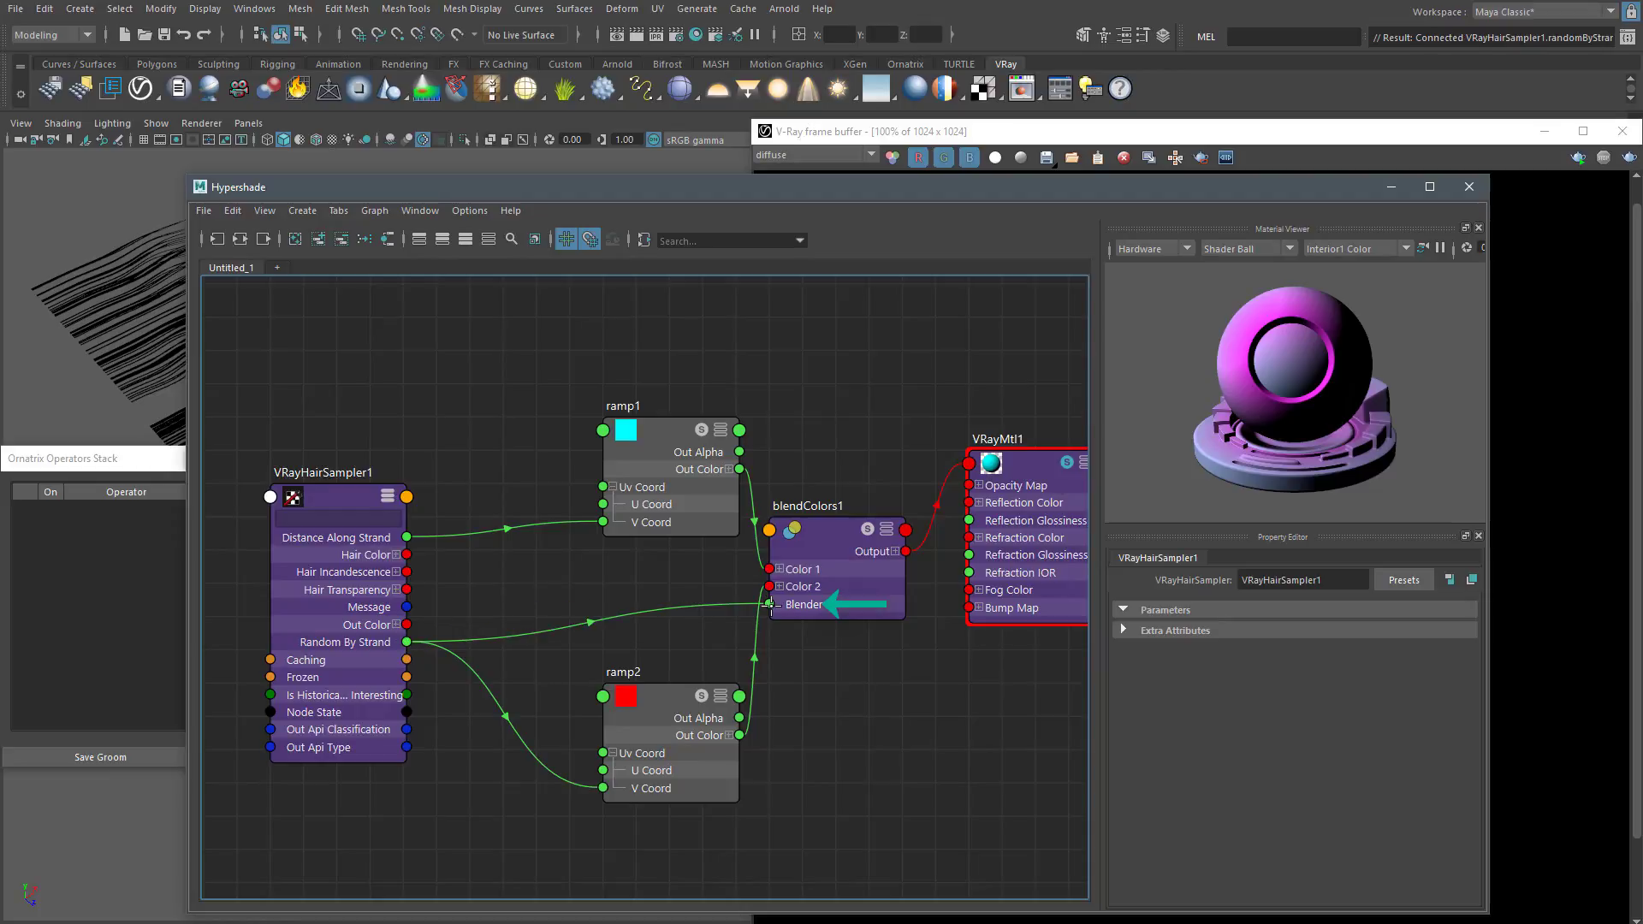
click(1191, 133)
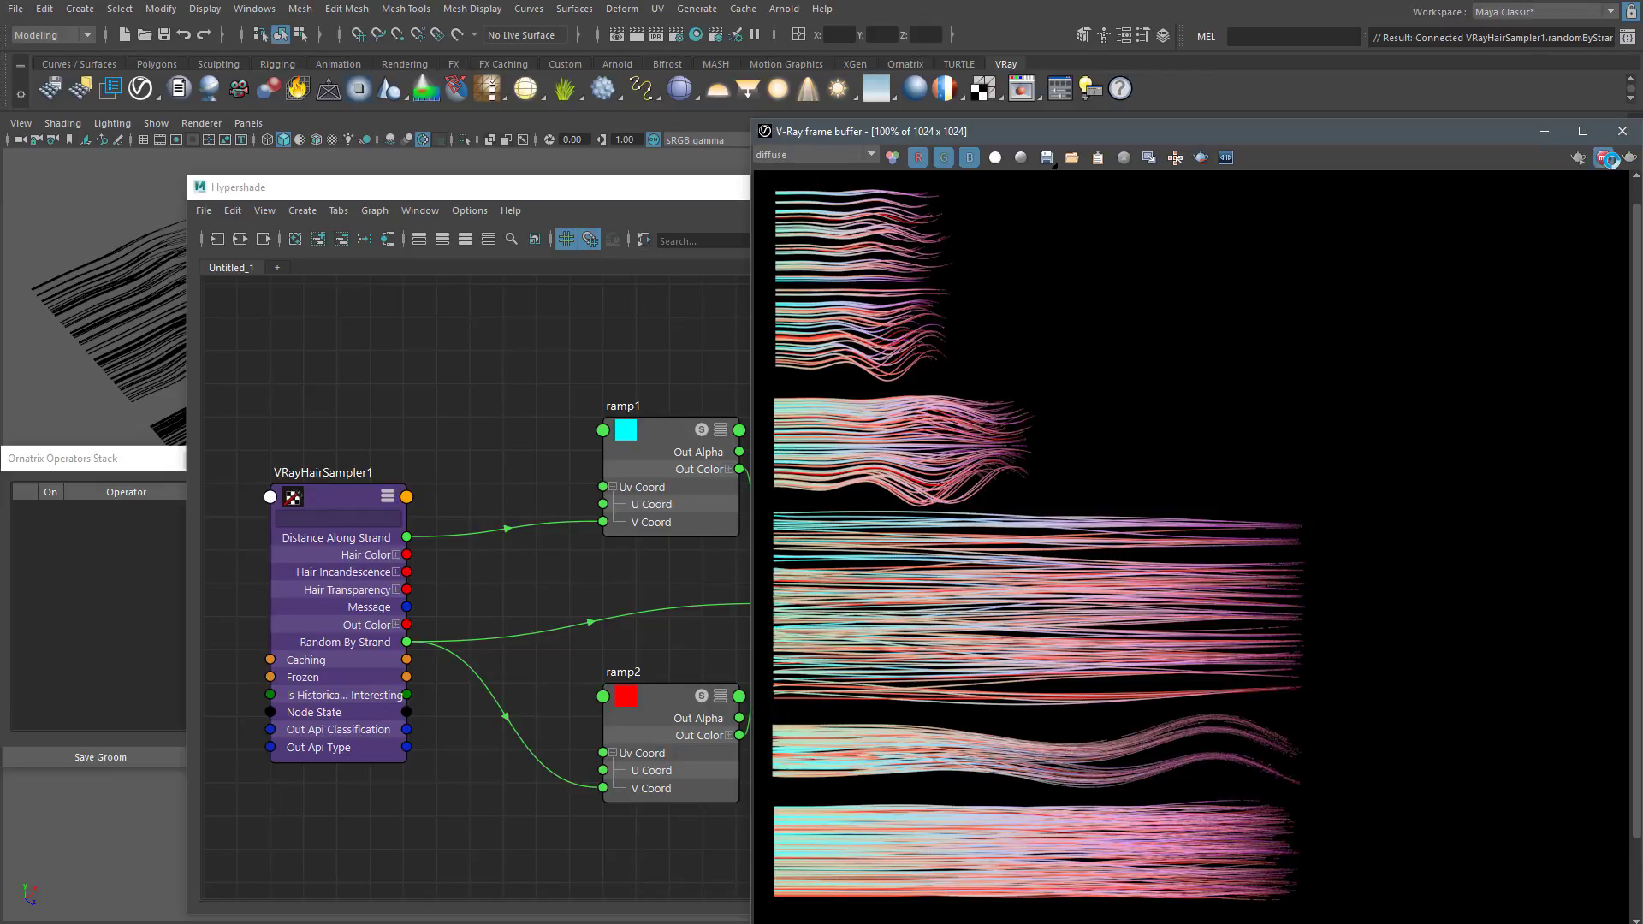
Collapse the ramp1, ramp2 and blendColors nodes and arrange them compactly next to VRayMtl1
click(659, 363)
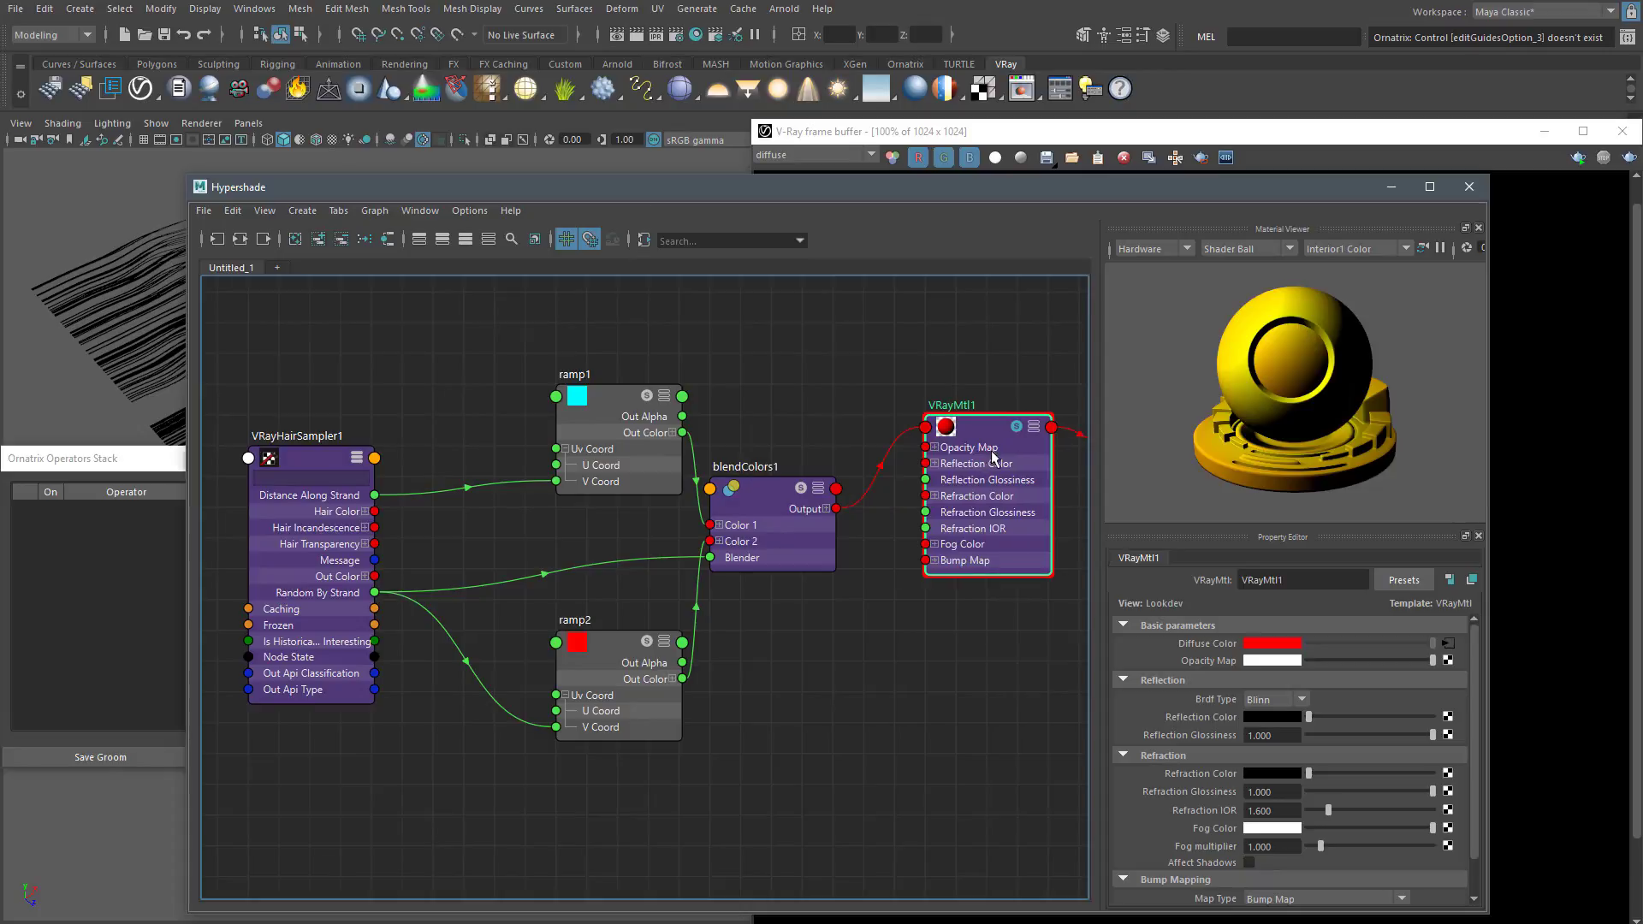
click(616, 644)
click(634, 398)
click(663, 397)
drag(643, 400, 621, 463)
drag(614, 643, 588, 614)
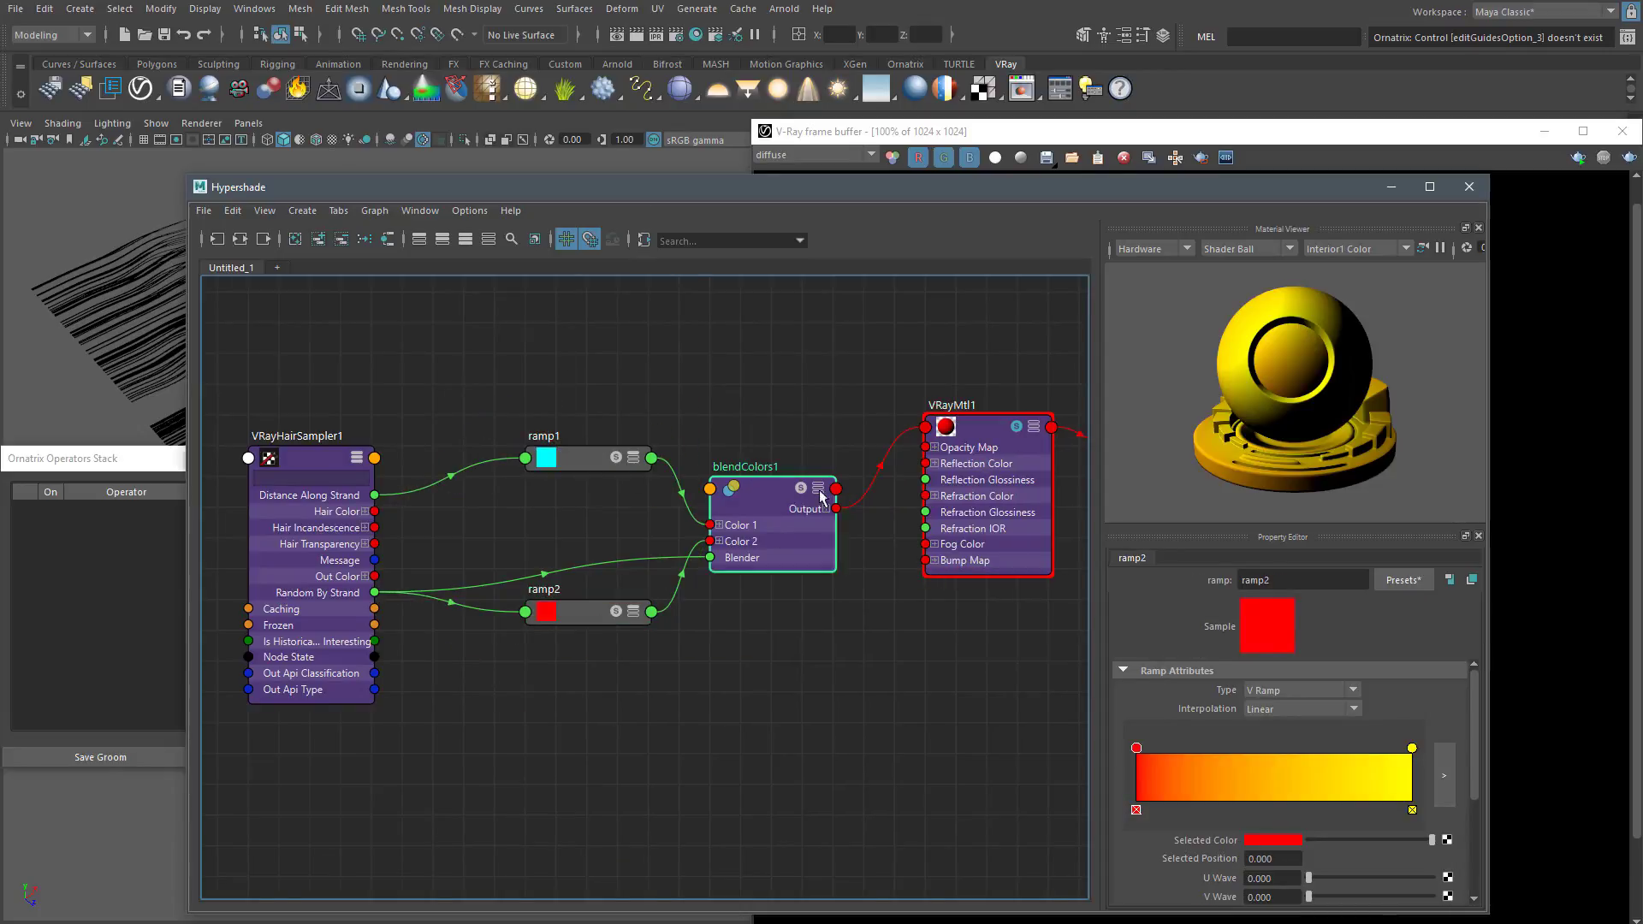
click(819, 489)
drag(773, 495, 770, 531)
drag(997, 427, 971, 426)
Add a third ramp texture below ramp2 and delete its 2D placement node
click(636, 675)
key(Tab)
text(ramp)
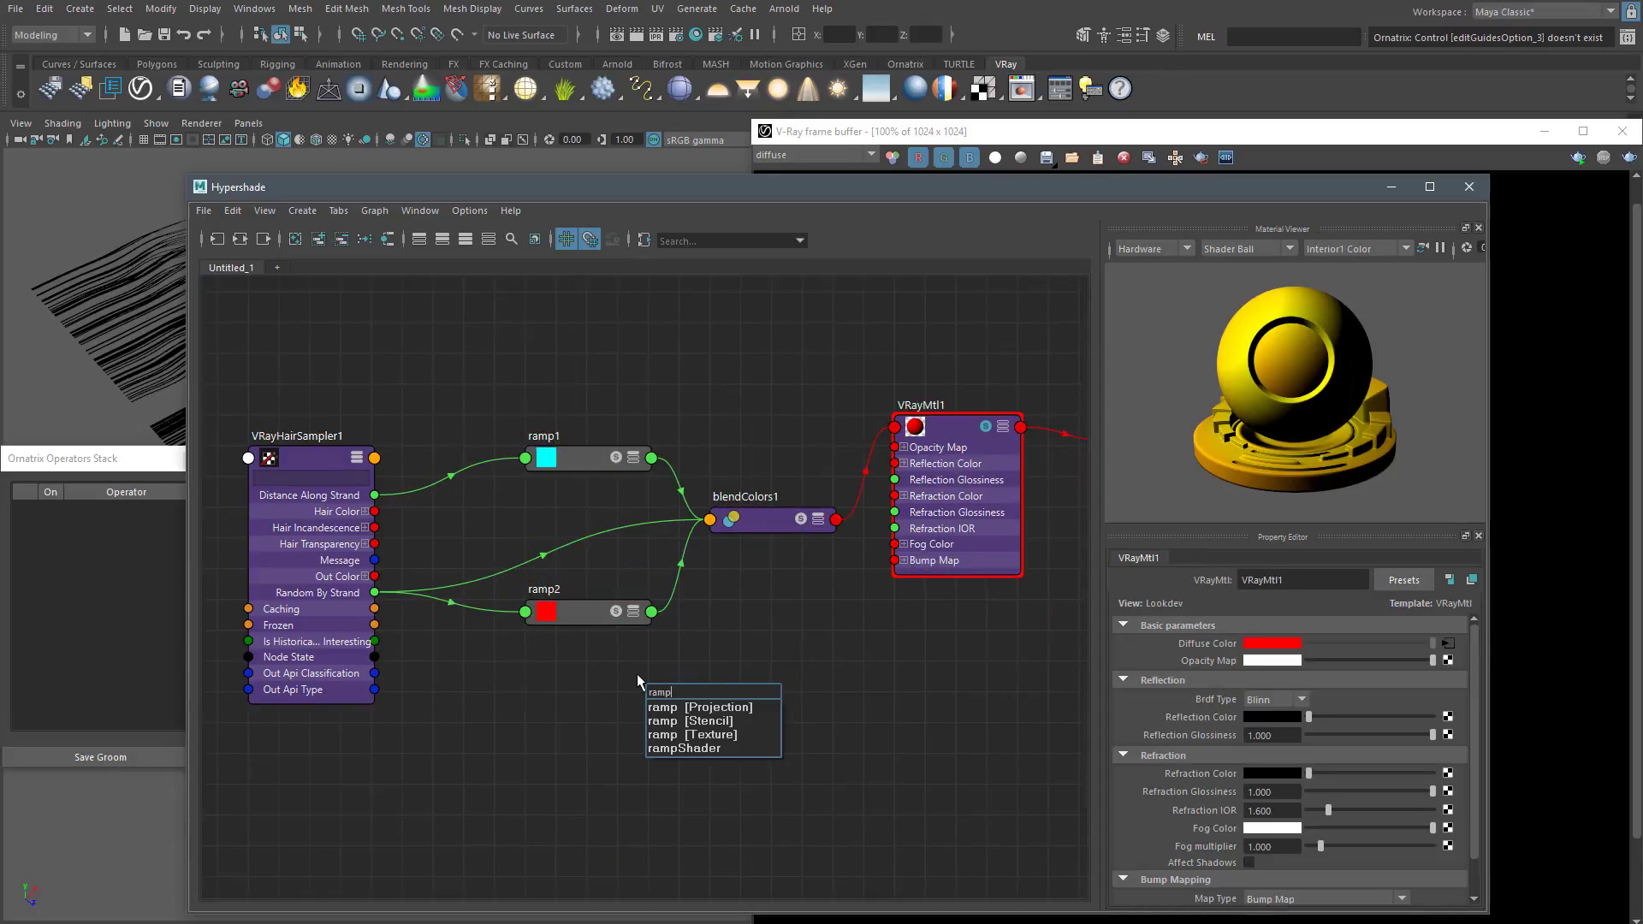
click(689, 735)
drag(694, 695, 228, 793)
drag(487, 727, 520, 804)
key(Delete)
key(Delete)
drag(816, 750, 537, 759)
Connect Distance Along Strand to ramp3's V Coord and ramp3's Out Color to VRayMtl1's Opacity Map
click(536, 756)
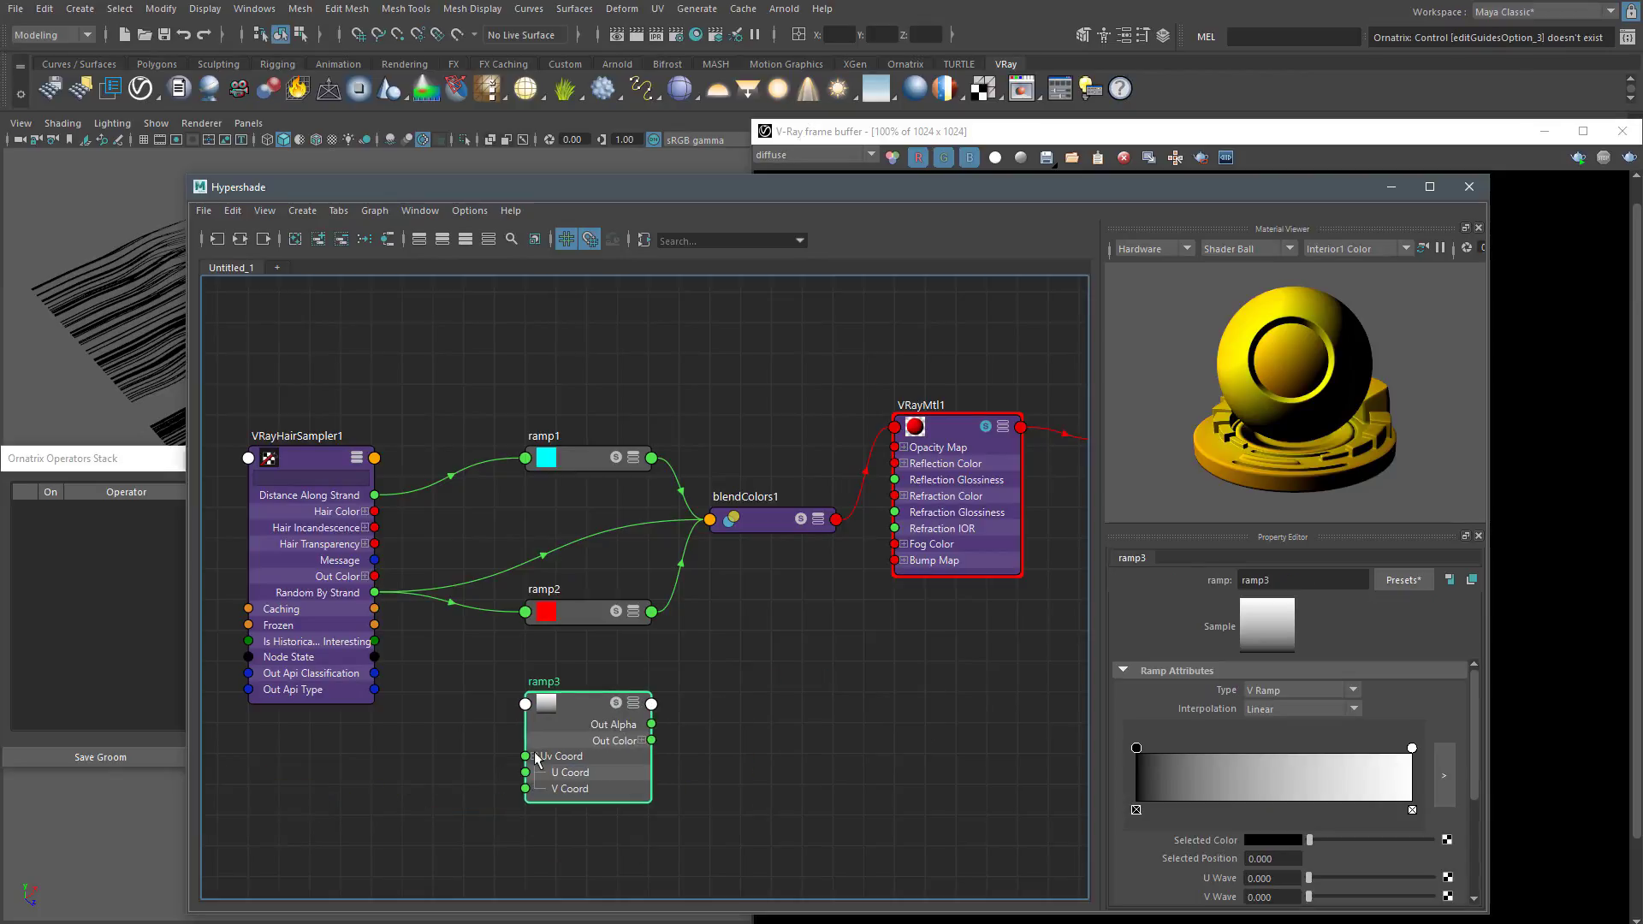
drag(374, 495, 525, 788)
drag(651, 740, 894, 447)
mouse_move(1136, 748)
mouse_down()
mouse_move(1185, 752)
mouse_move(1136, 751)
mouse_up()
mouse_move(1411, 749)
mouse_down()
mouse_move(1333, 759)
mouse_move(1412, 751)
mouse_up()
Switch the material preview to Hair and test-render the diffuse pass with the opacity ramp
click(1249, 250)
click(1226, 386)
click(1323, 145)
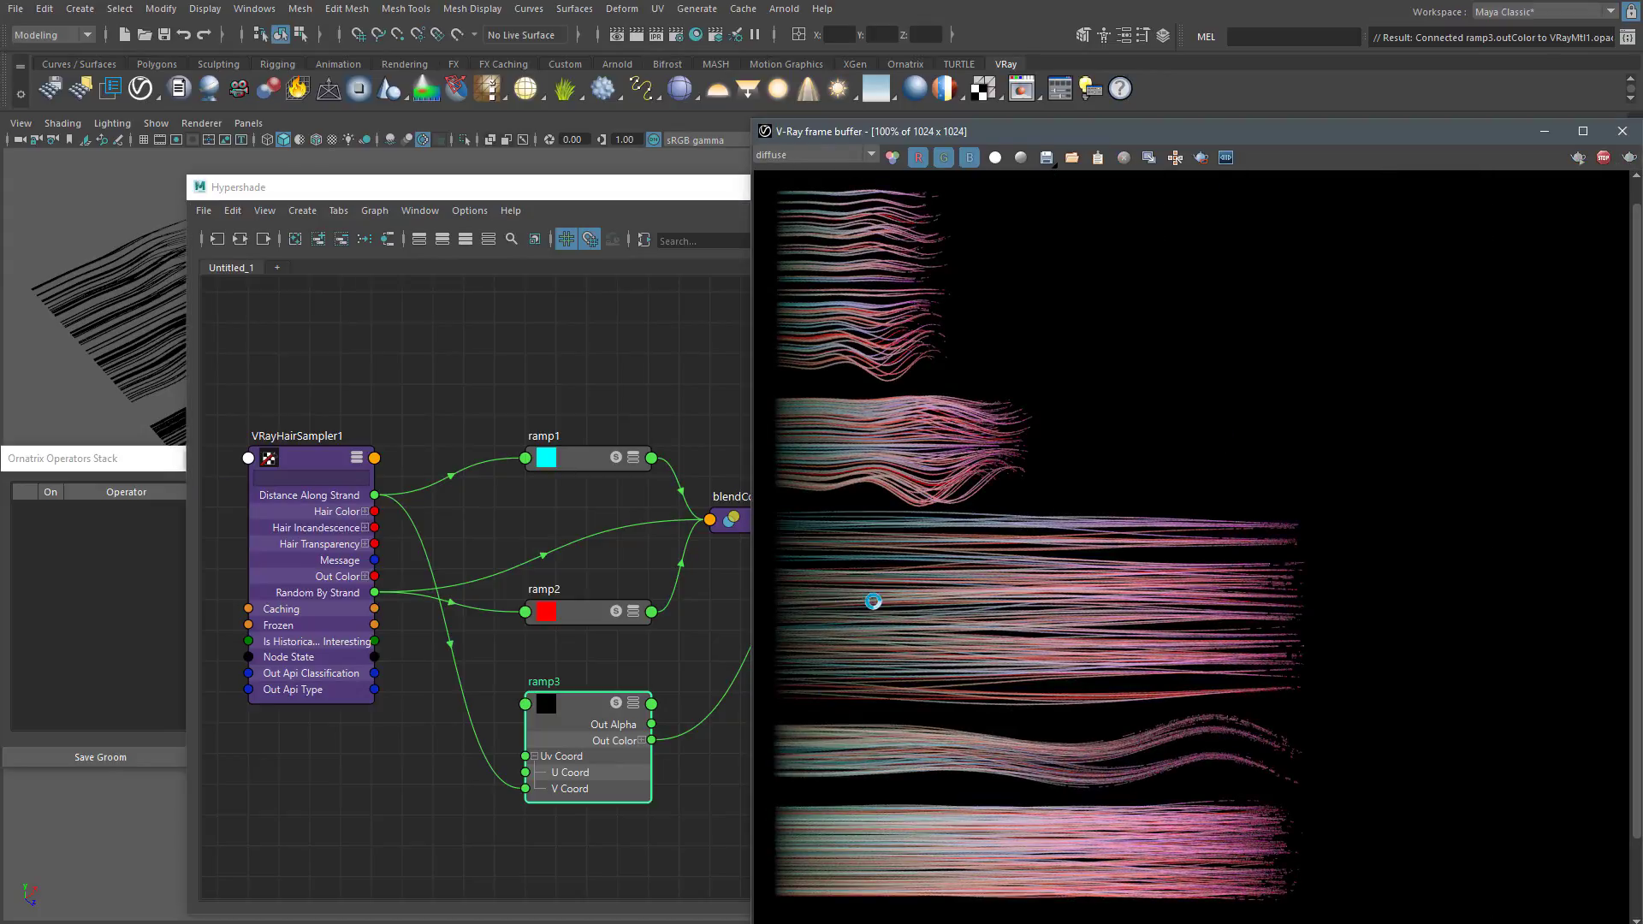
click(1604, 159)
Set ramp3's interpolation to None, move its white marker to position 0.526 and render the diffuse pass
click(667, 187)
mouse_move(1136, 749)
mouse_down()
mouse_move(1262, 751)
mouse_move(1118, 747)
mouse_up()
click(1291, 691)
click(1288, 707)
click(1285, 709)
click(1278, 727)
drag(1412, 748, 1282, 749)
click(1629, 159)
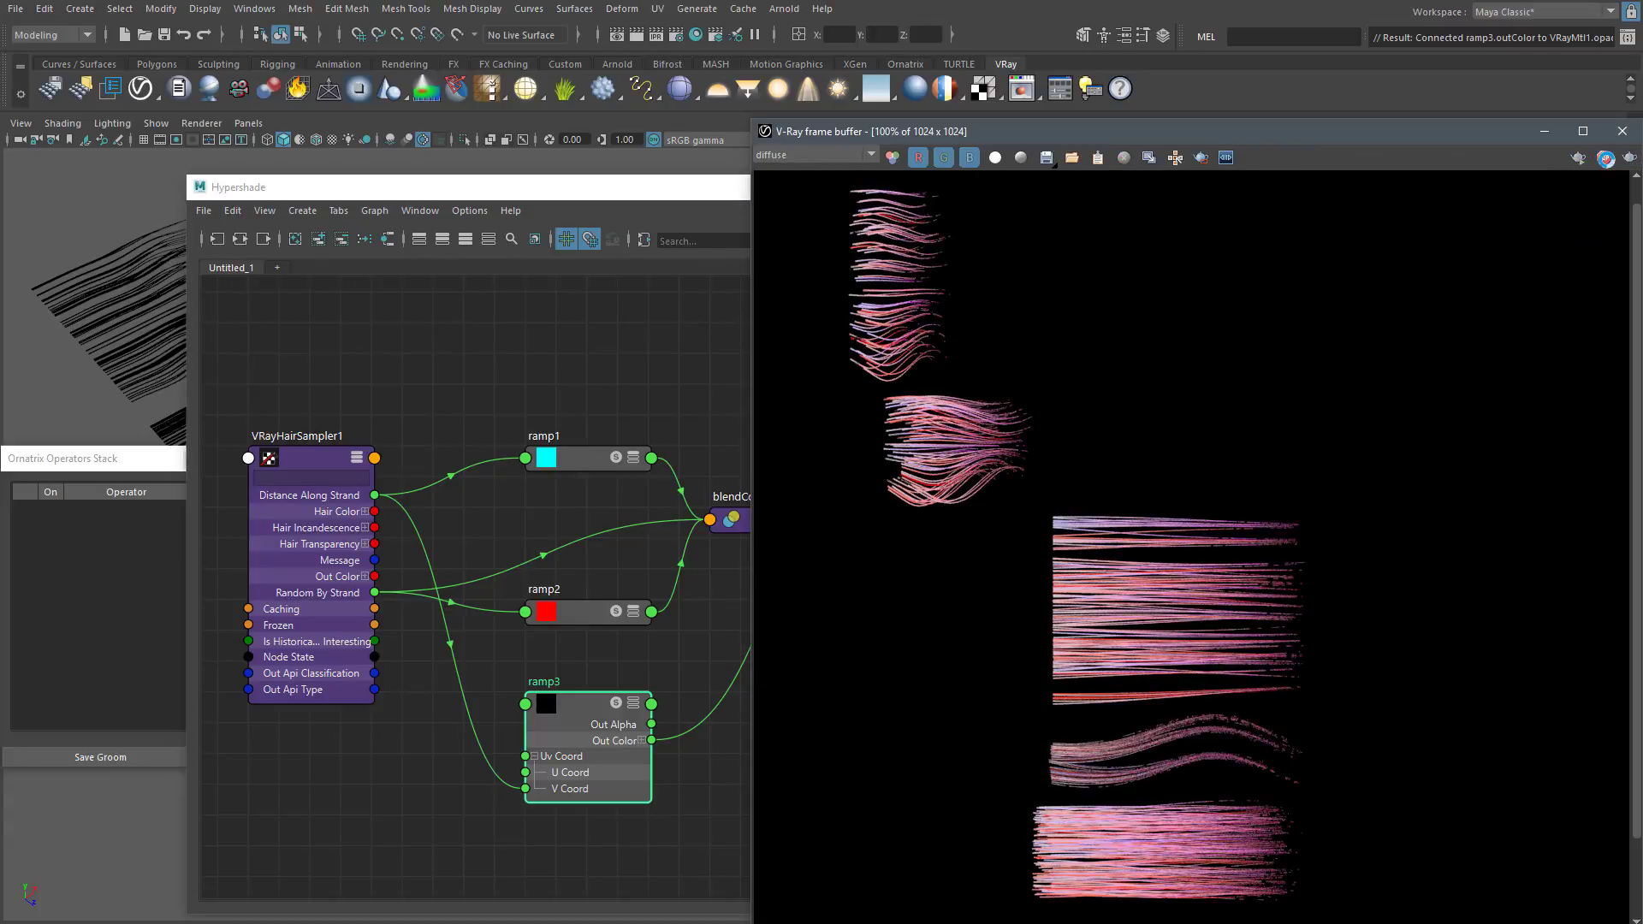
Swap ramp3's colors so the start marker is white and the other marker is black
click(667, 188)
click(1136, 749)
drag(1309, 841, 1272, 844)
click(1282, 748)
Set ramp3's interpolation to Linear, move the black marker toward the ramp's end and re-render the diffuse pass
click(1276, 710)
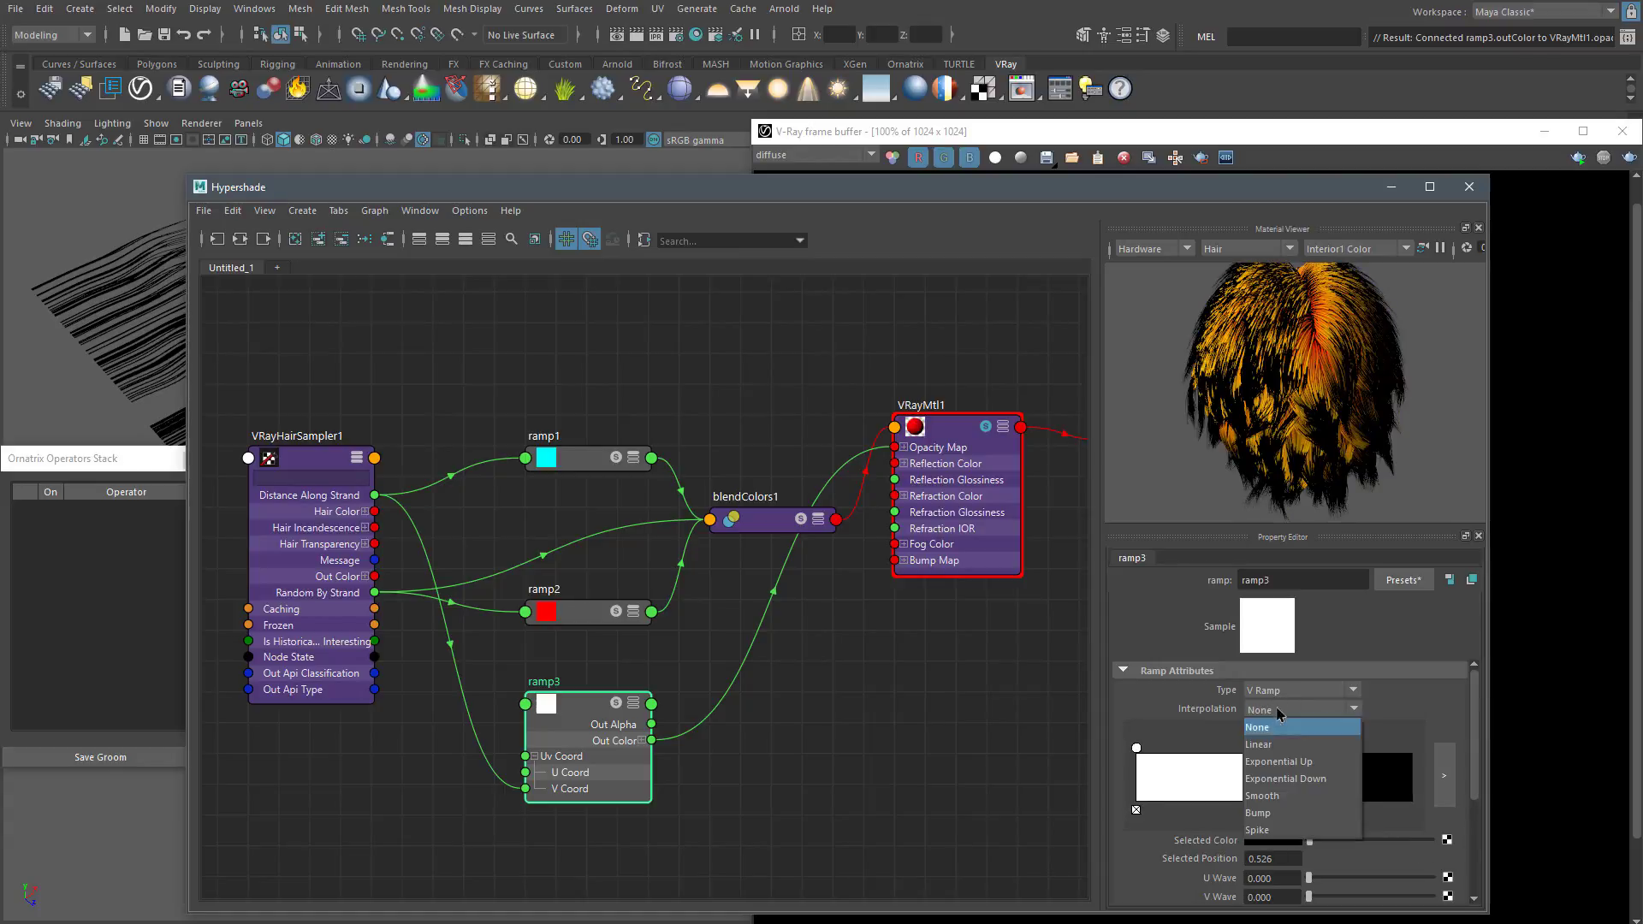
click(1275, 745)
drag(1281, 748, 1448, 751)
mouse_move(1136, 749)
mouse_down()
mouse_move(1383, 750)
mouse_move(1135, 750)
mouse_up()
drag(1412, 749, 1434, 749)
click(1628, 158)
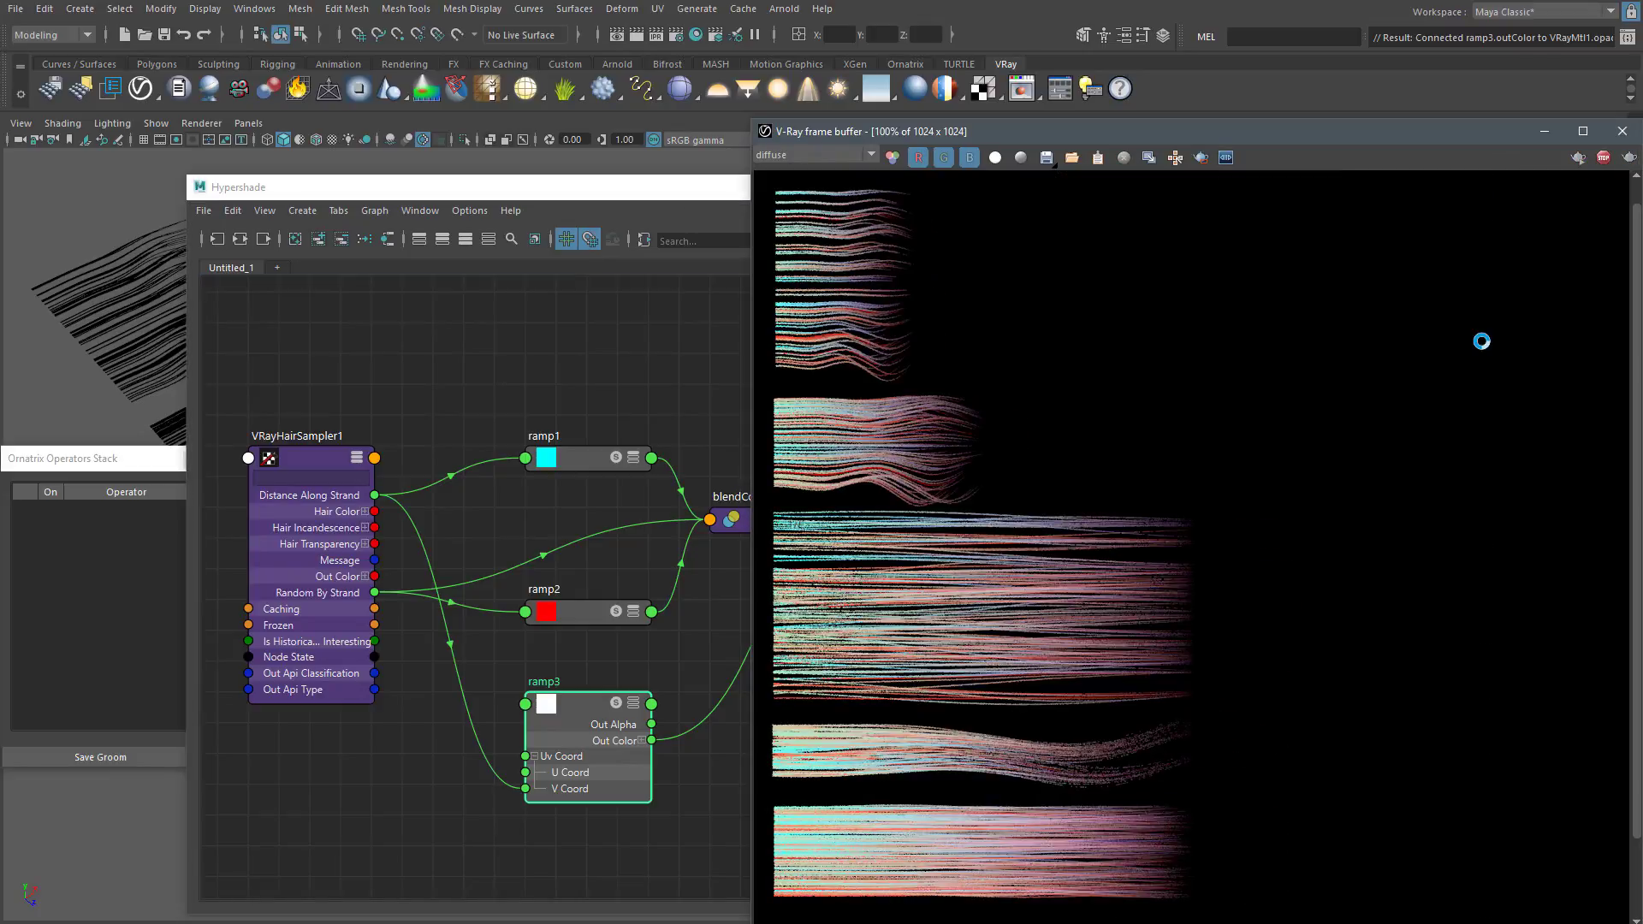
click(672, 197)
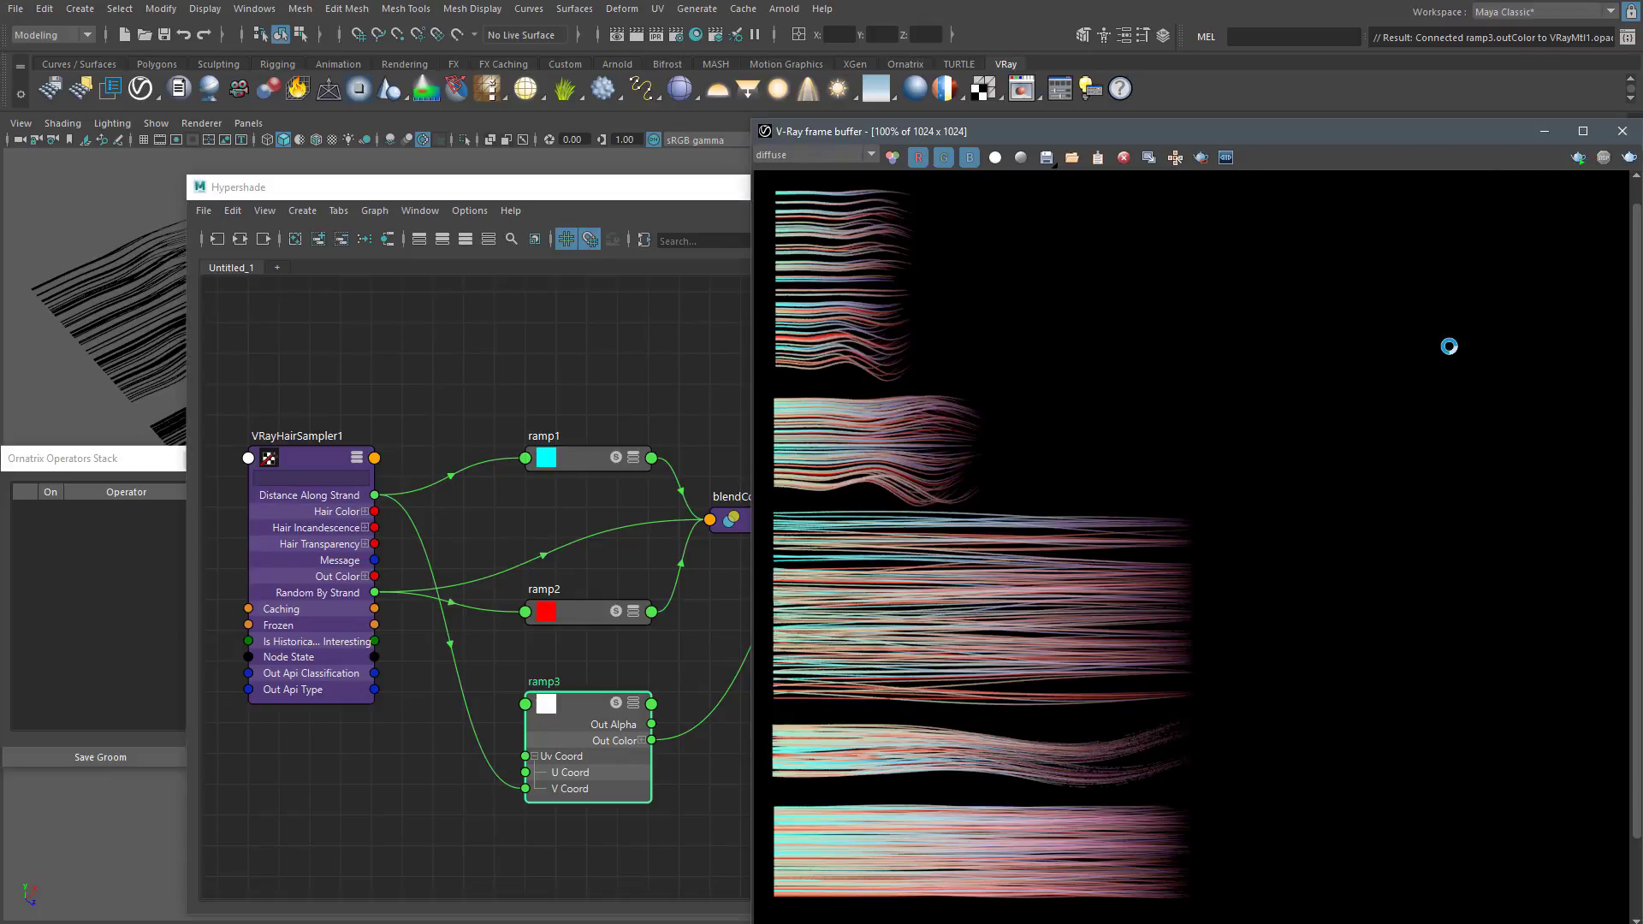
click(1604, 160)
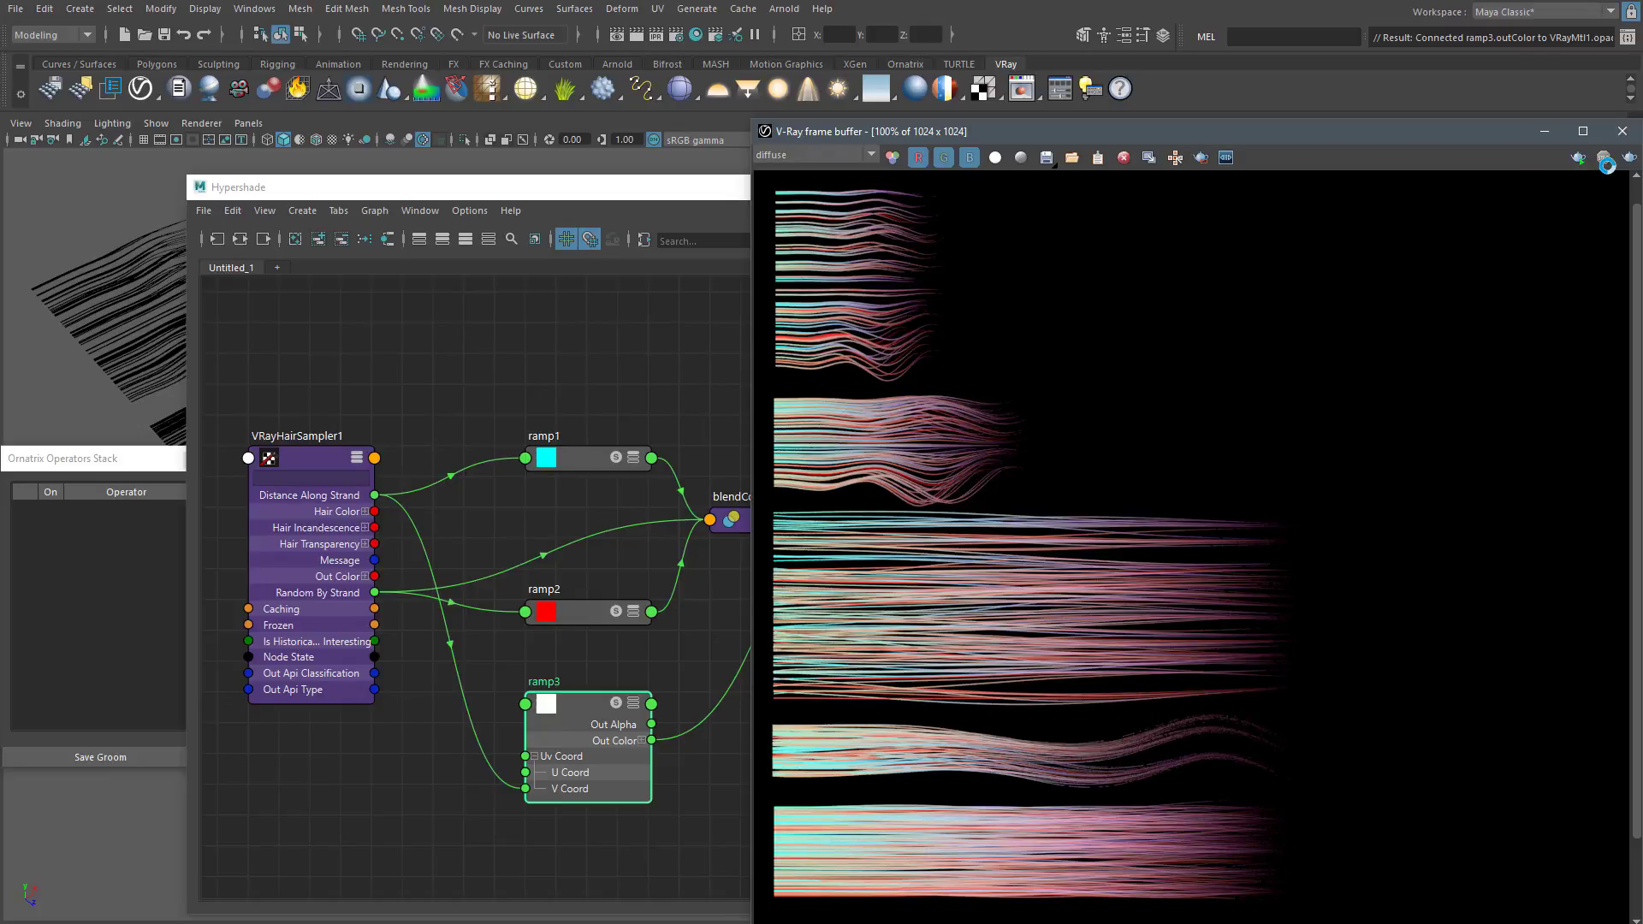
Connect ramp1's Out Color to the Diffuse Color of VRayMtl1 in place of blendColors1
click(670, 194)
click(633, 460)
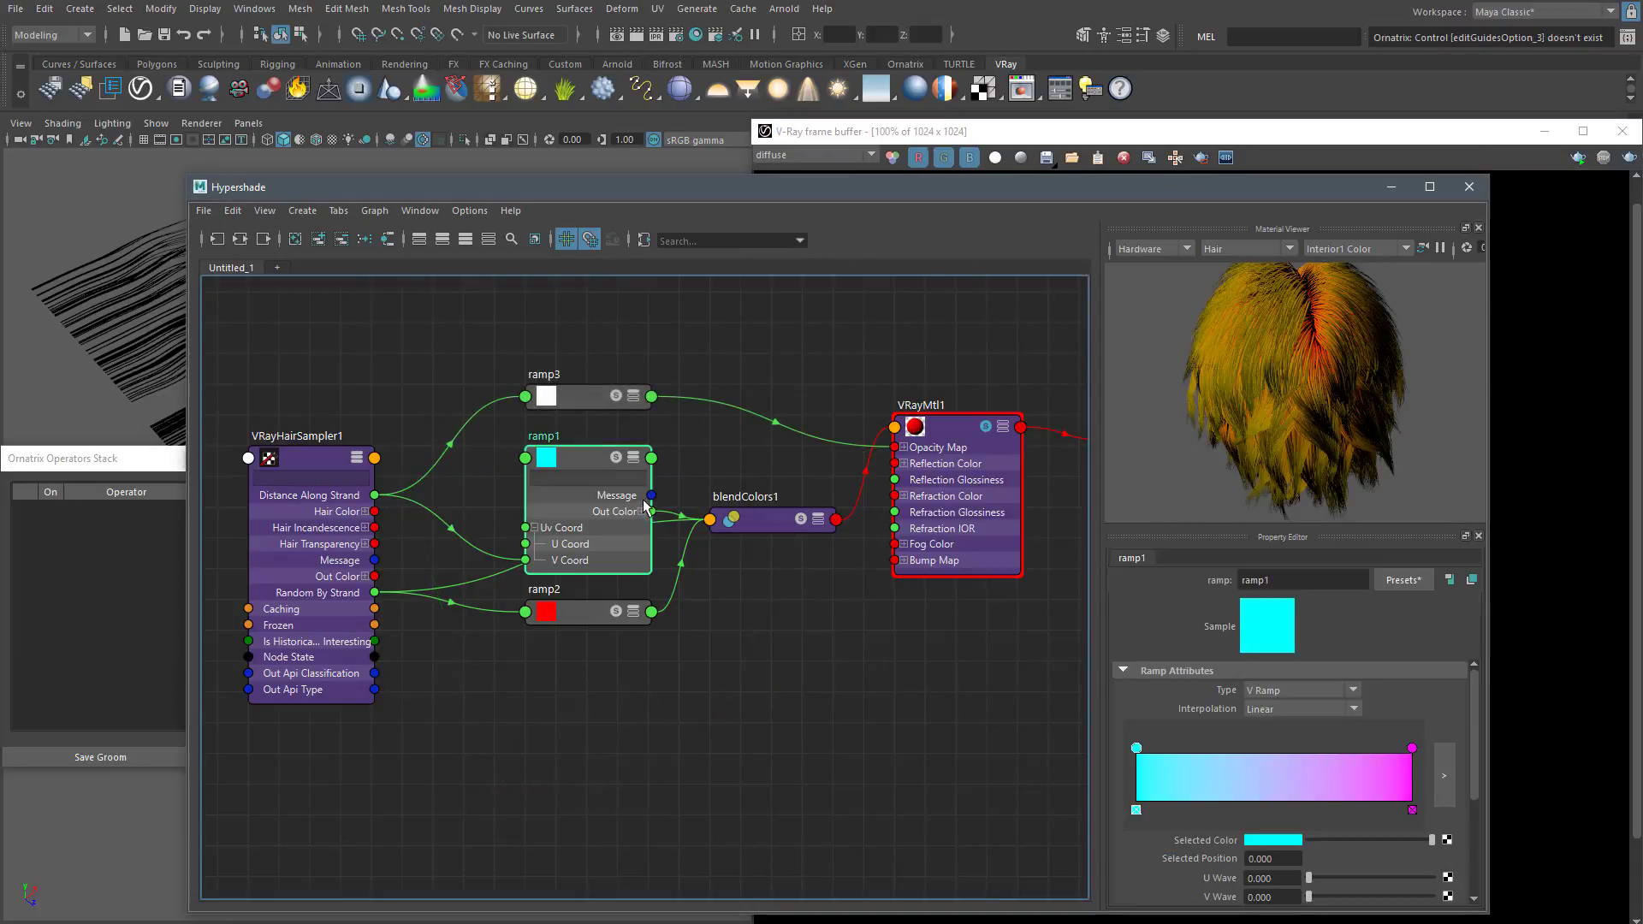
click(972, 435)
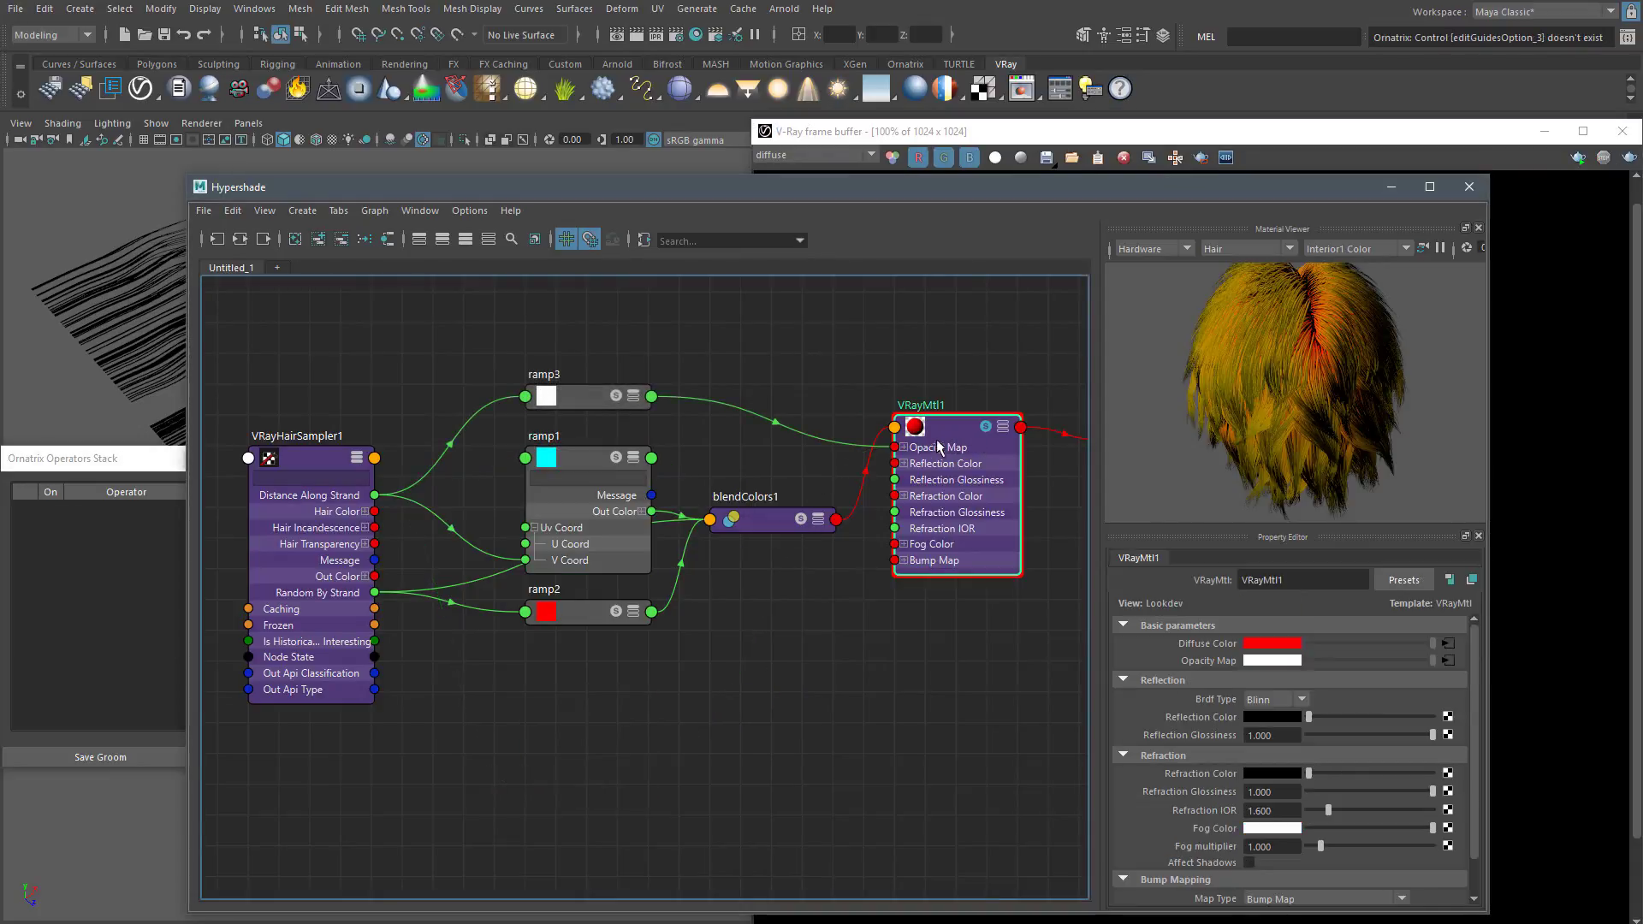
drag(655, 511, 1205, 643)
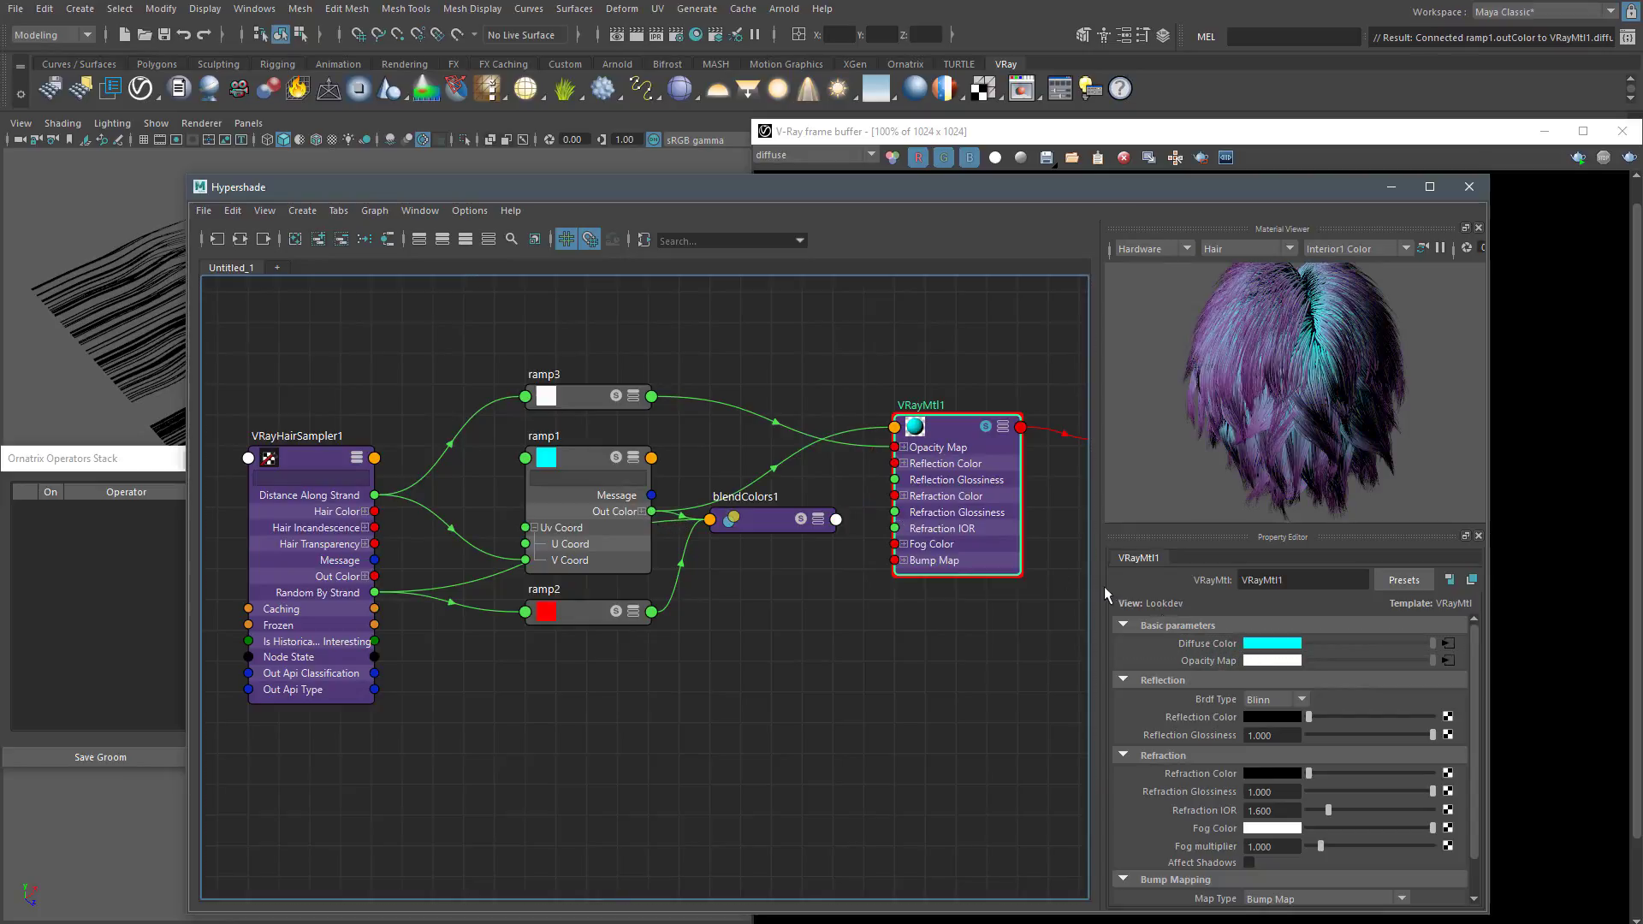
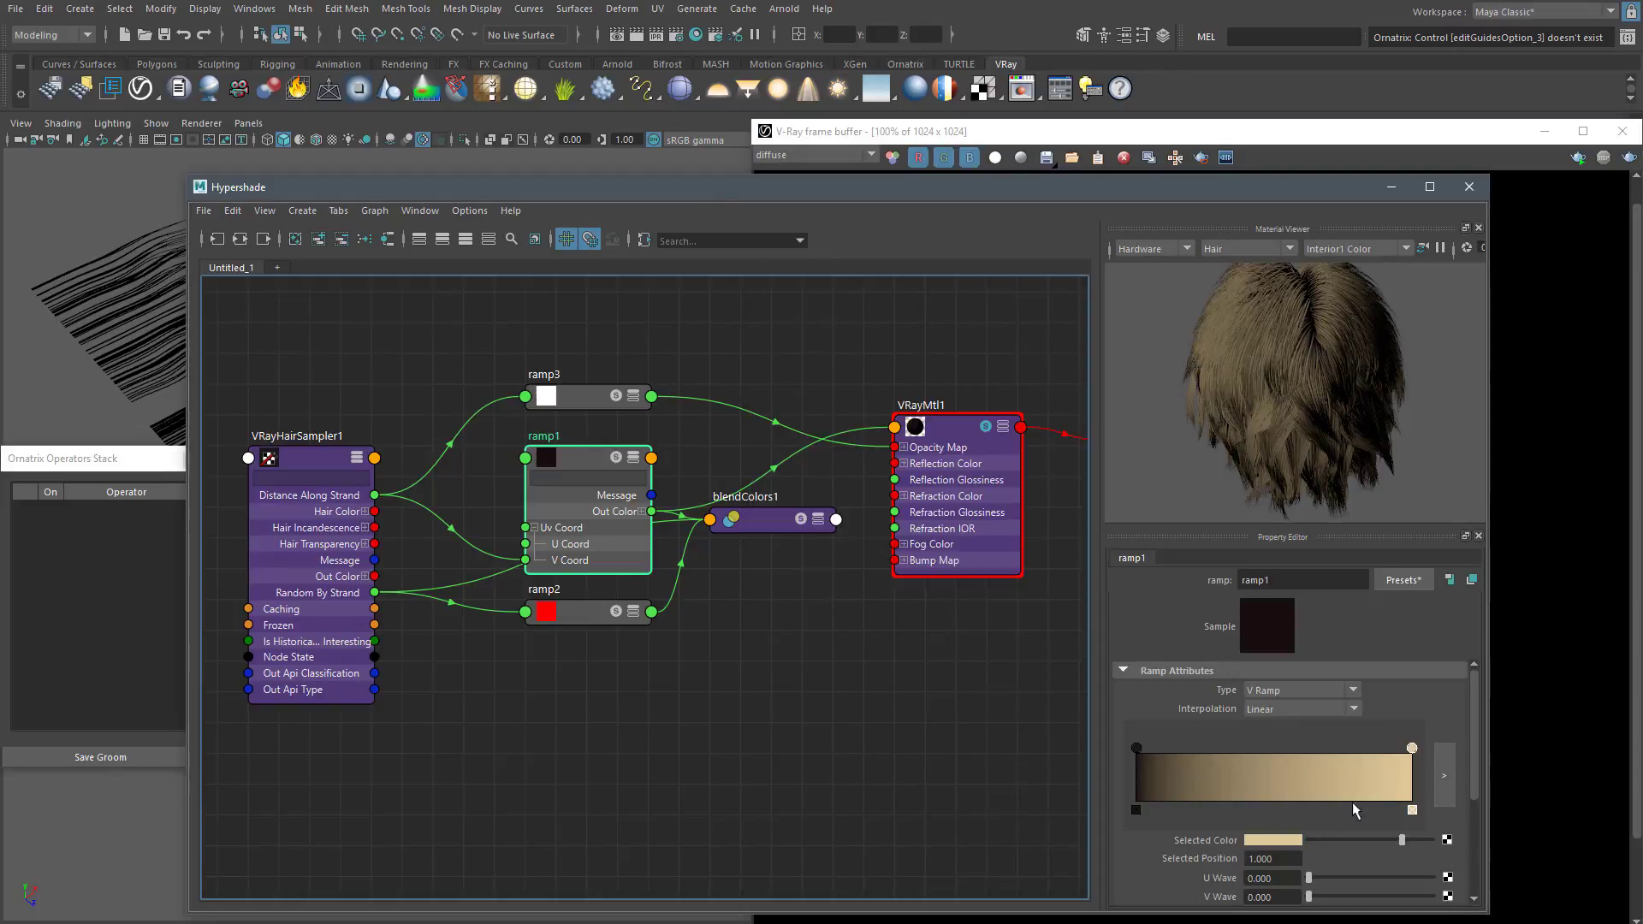
Set ramp1's start marker to near-black with saturation 0.301 and value 0.011, and render the diffuse pass
click(1137, 750)
click(1274, 839)
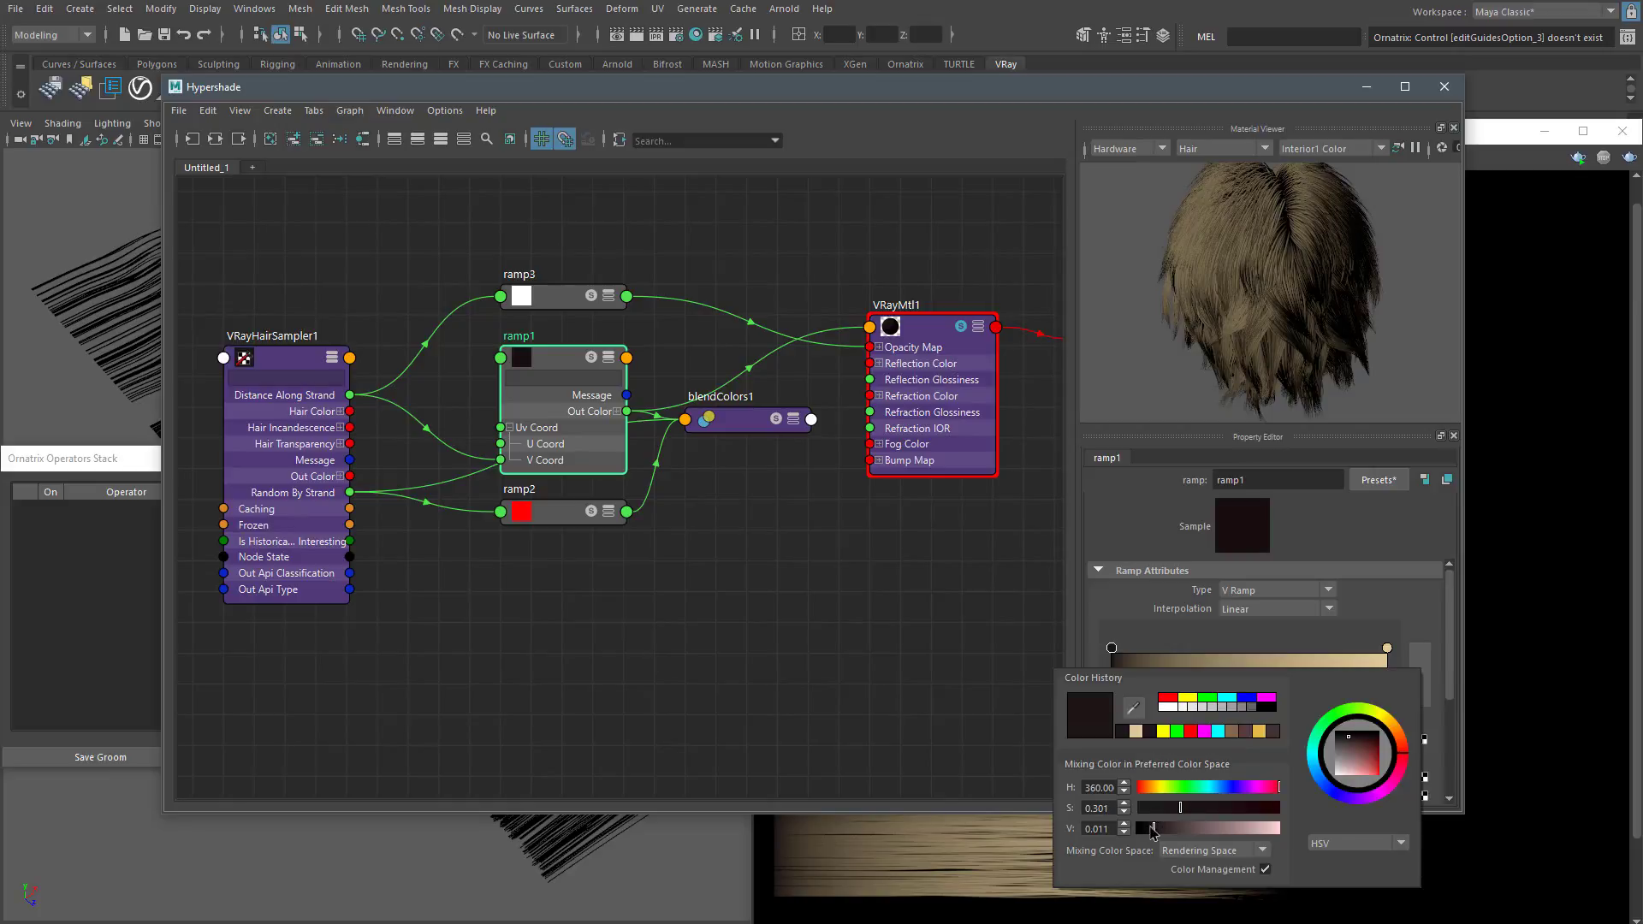
click(1628, 158)
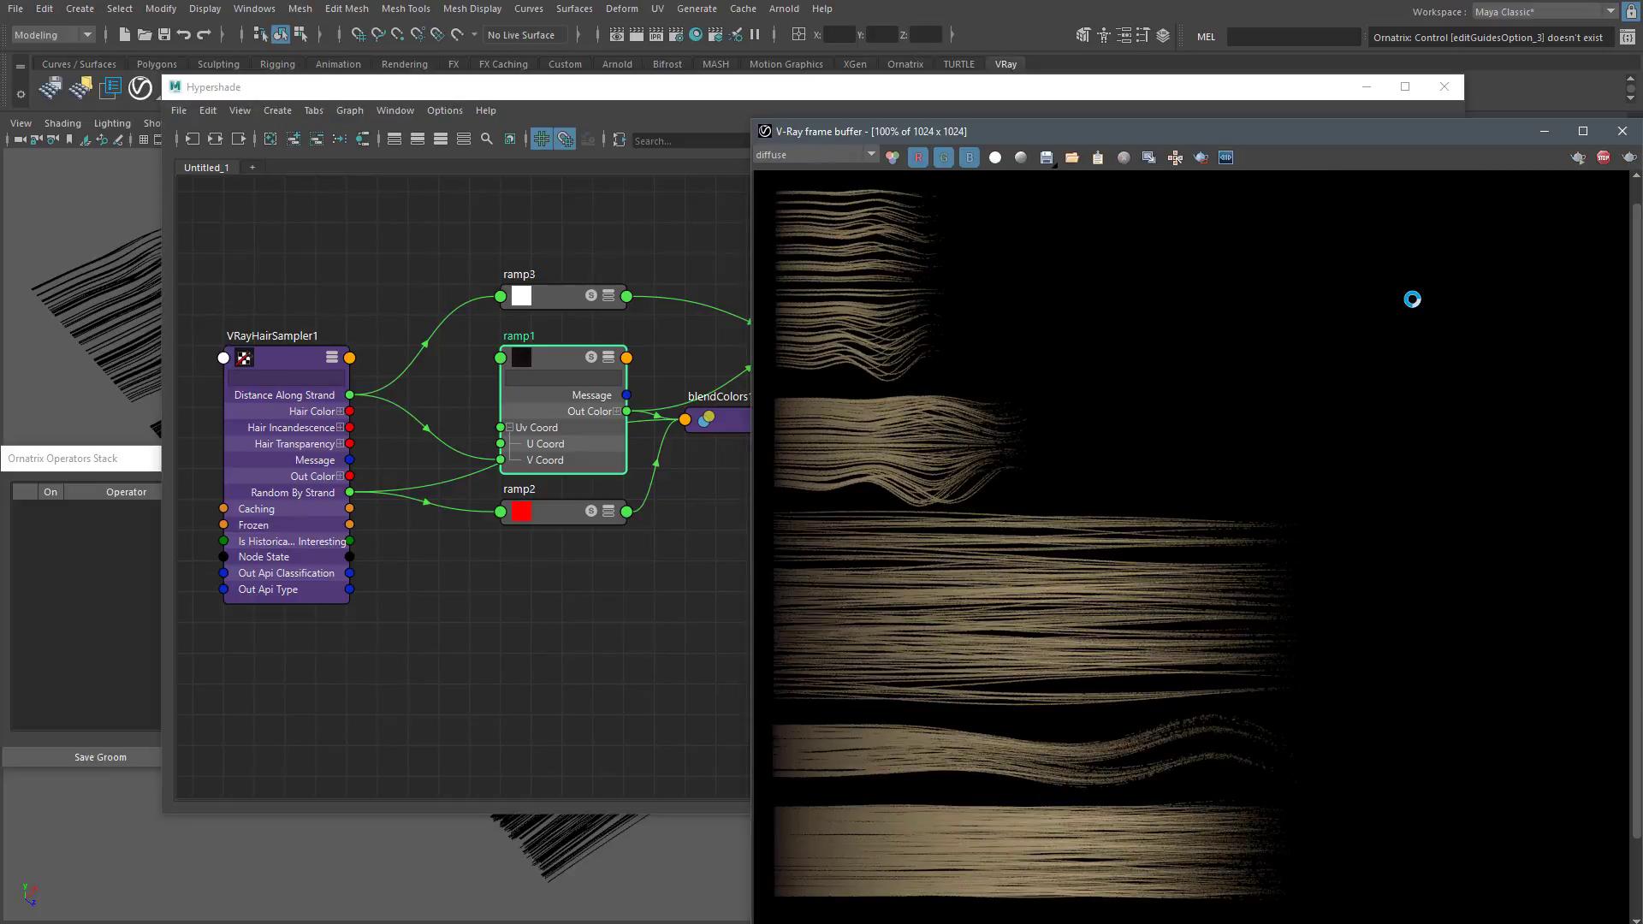
Reposition ramp1's dark marker to 0.093, re-rendering the diffuse pass to compare the root darkening
click(977, 91)
drag(1113, 648, 1164, 649)
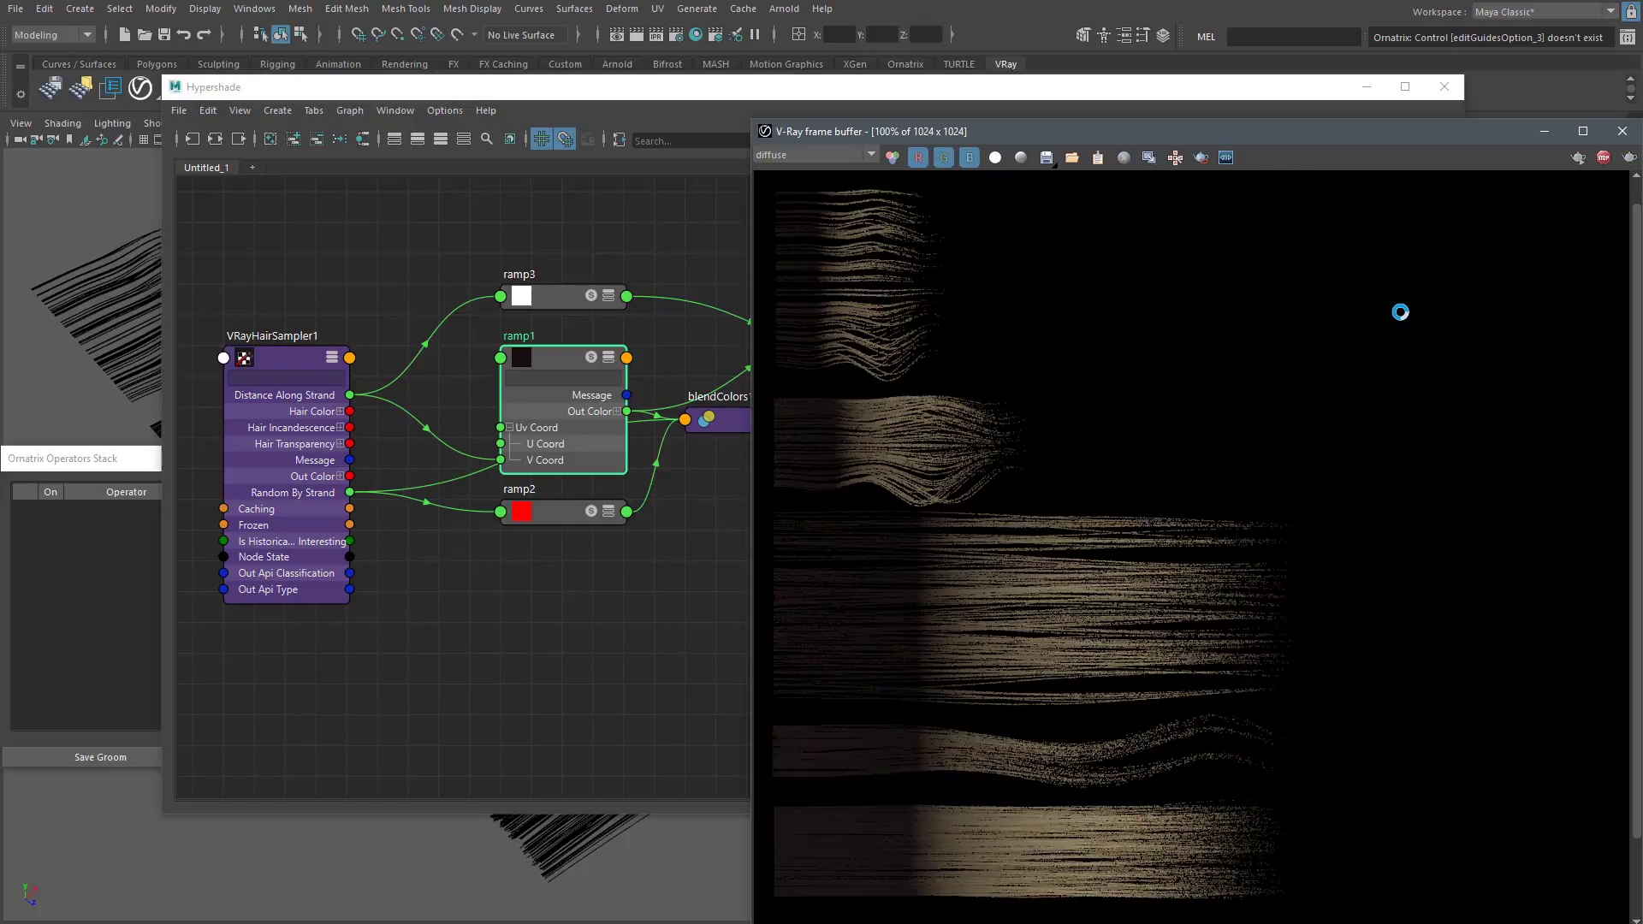
click(966, 92)
drag(1186, 651, 1136, 651)
click(1481, 311)
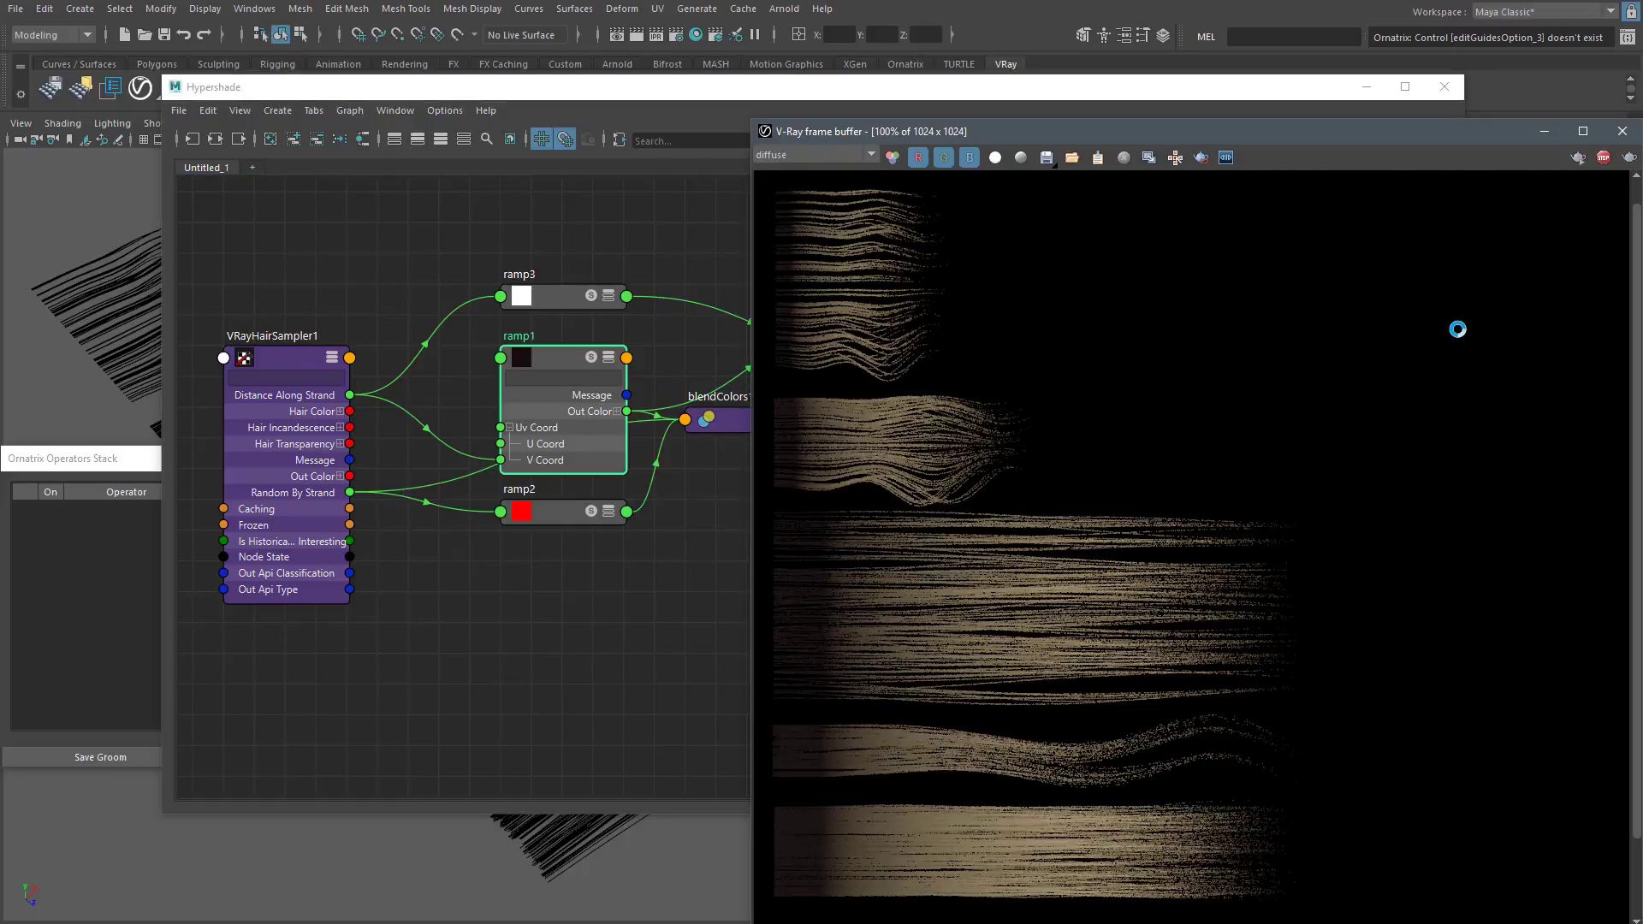
click(1604, 161)
Try a V Wave of 0.259 on ramp1 and test-render the diffuse pass
click(1107, 95)
drag(1449, 600, 1432, 631)
drag(1284, 762, 1315, 741)
click(1629, 158)
click(1602, 159)
Move ramp1's dark marker to position 0.068 and re-render the diffuse pass
click(1095, 91)
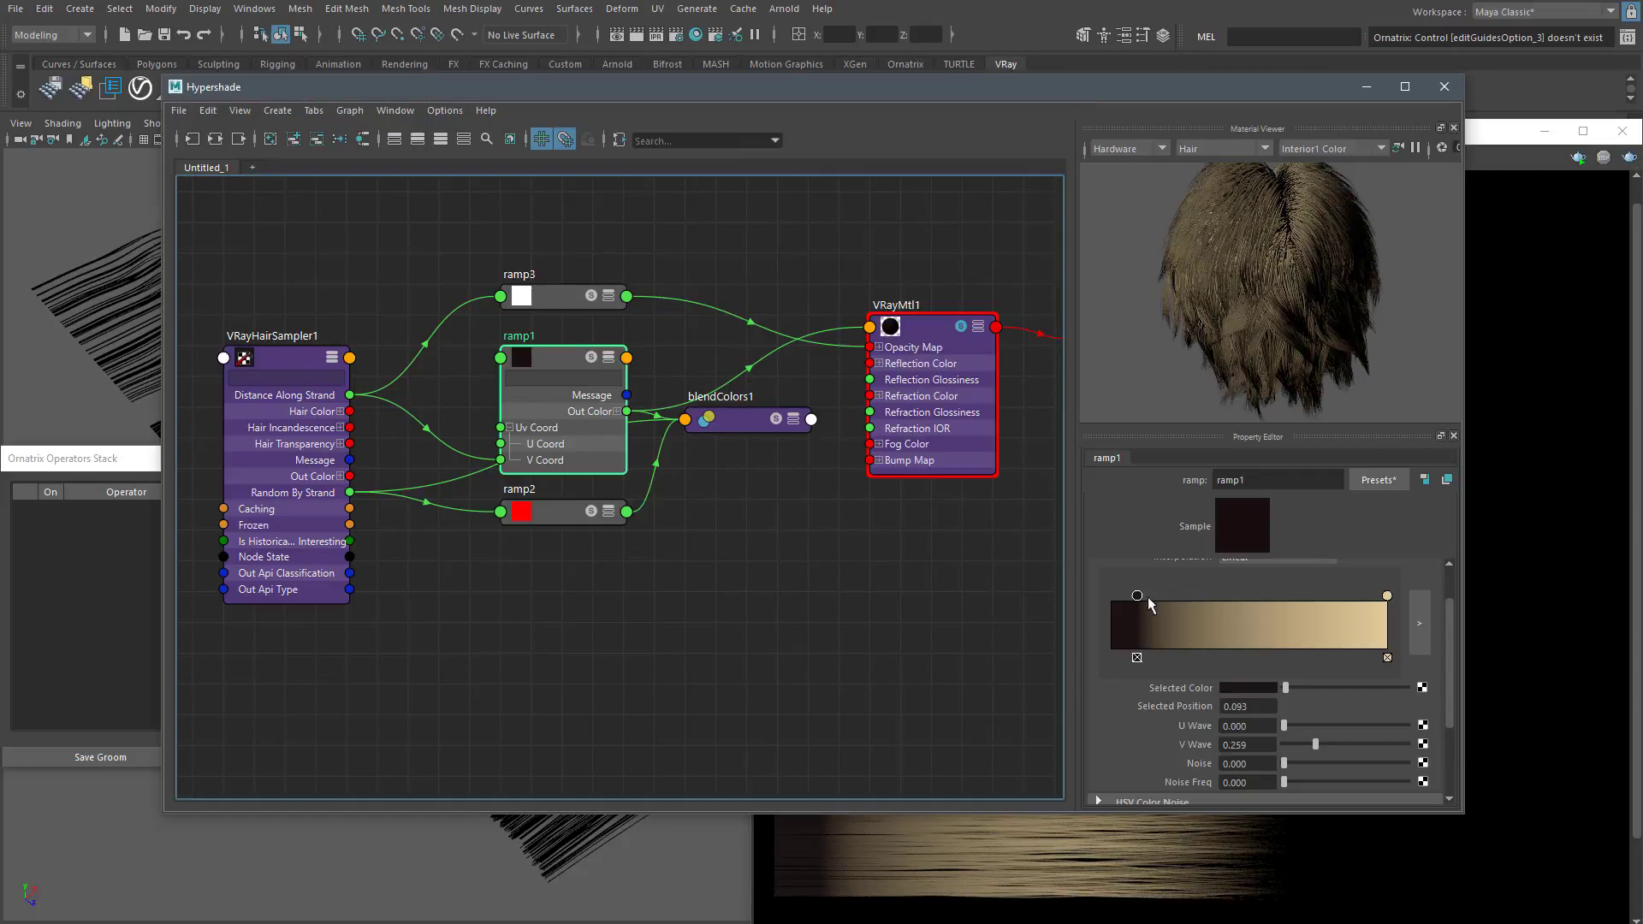
mouse_move(1138, 596)
mouse_down()
mouse_move(1219, 598)
mouse_move(1129, 594)
mouse_up()
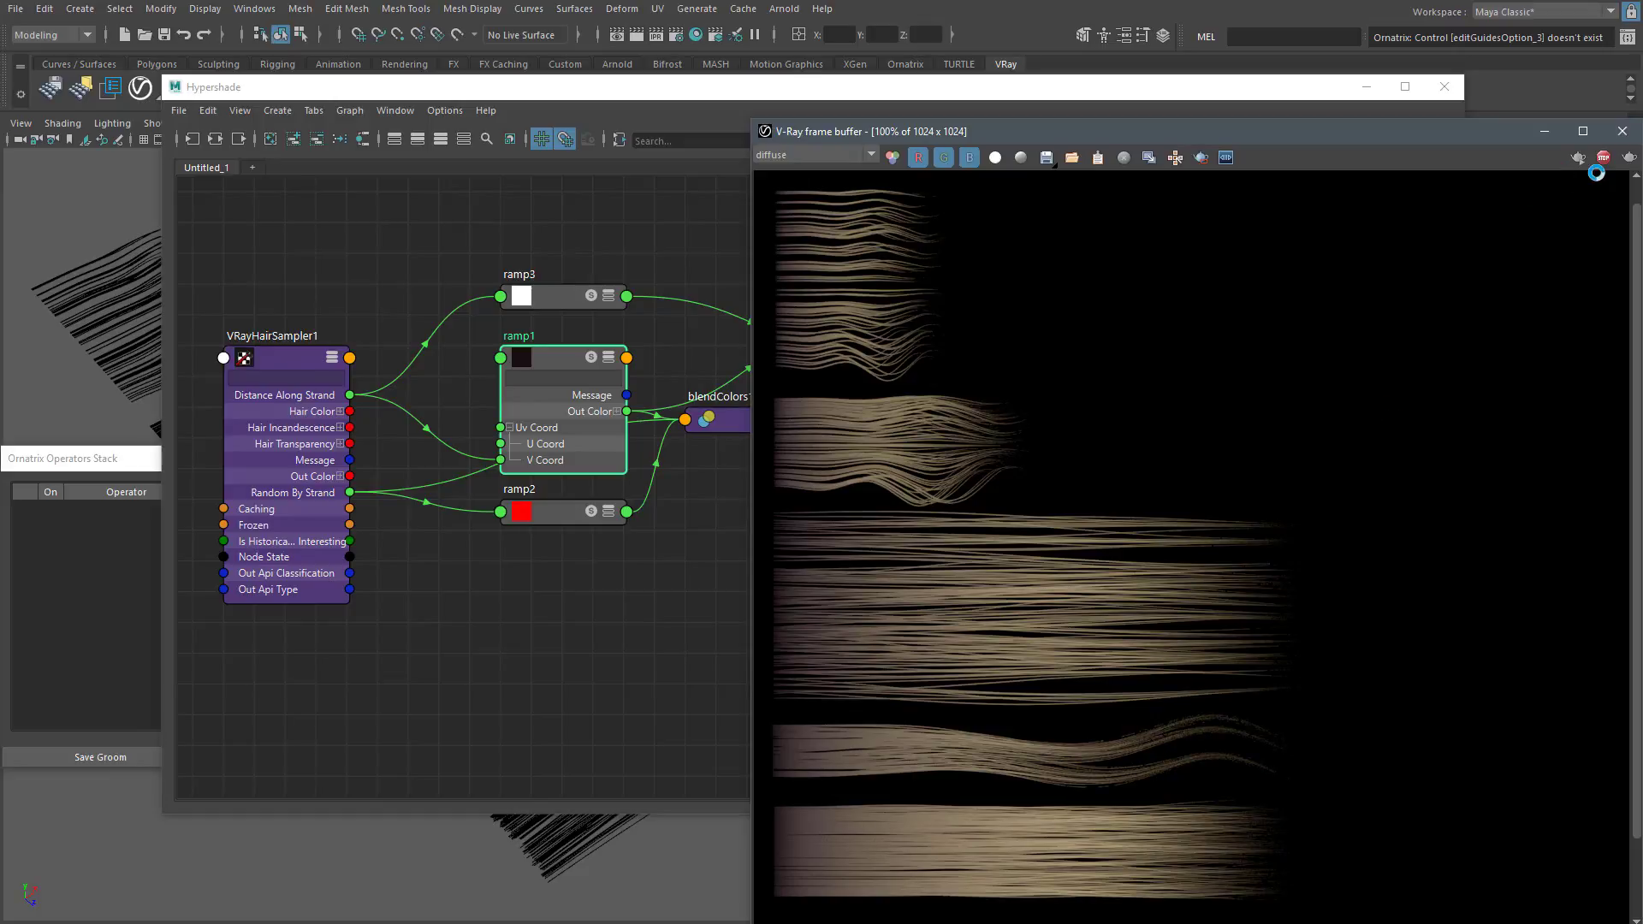
Disconnect ramp1's Out Color from the diffuse color of VRayMtl1
click(736, 278)
click(743, 419)
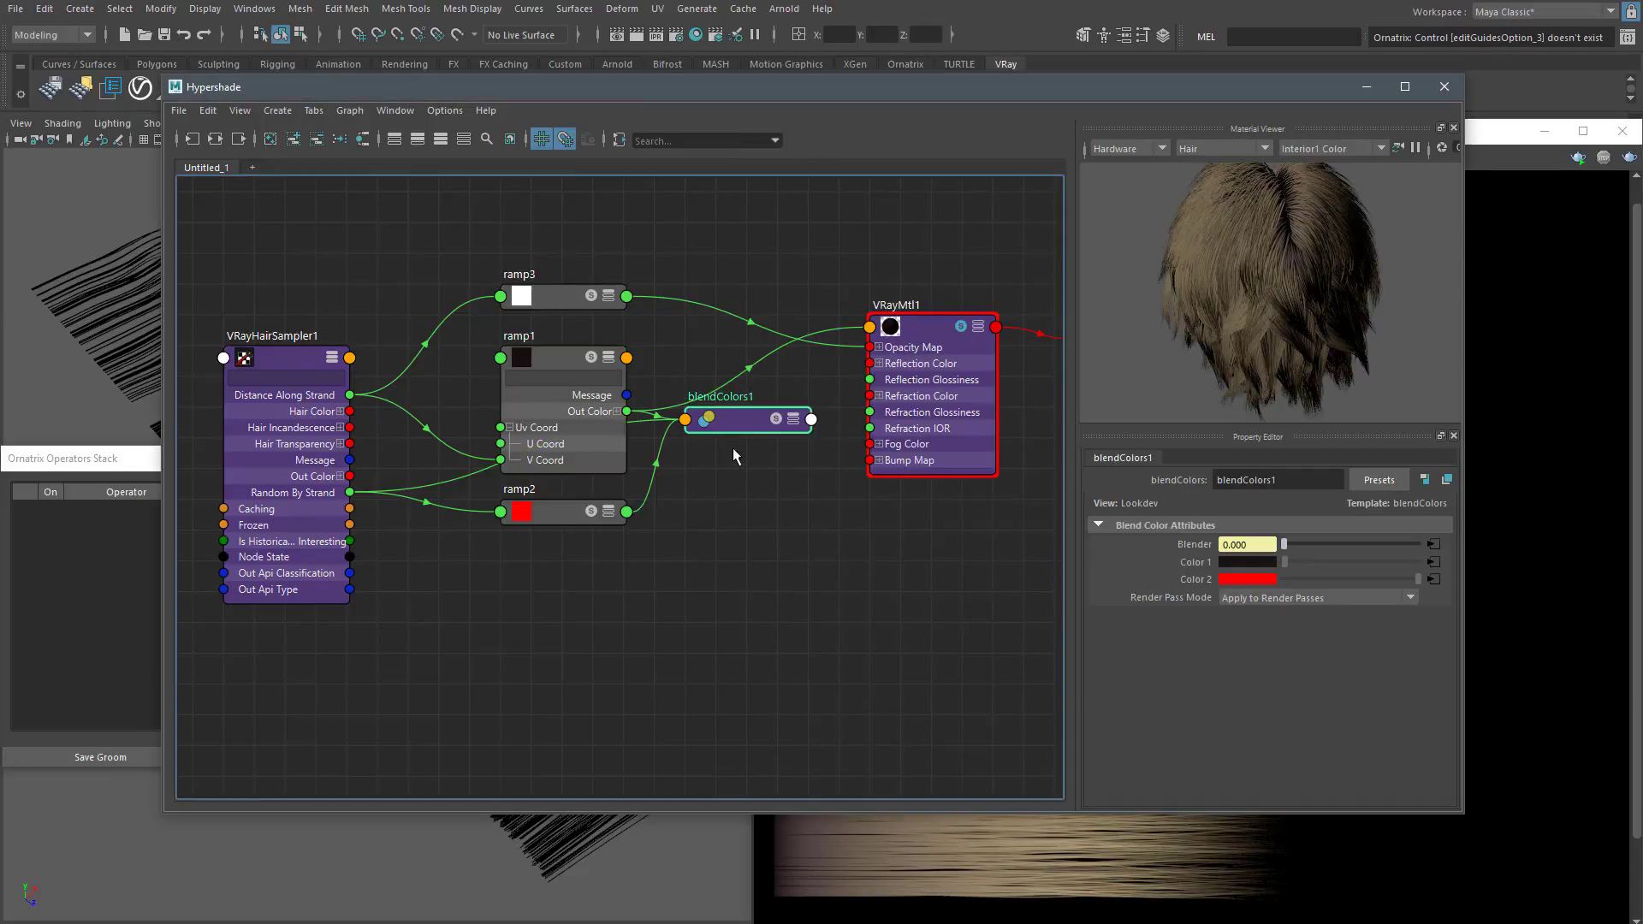
click(944, 333)
drag(758, 360, 775, 376)
key(Delete)
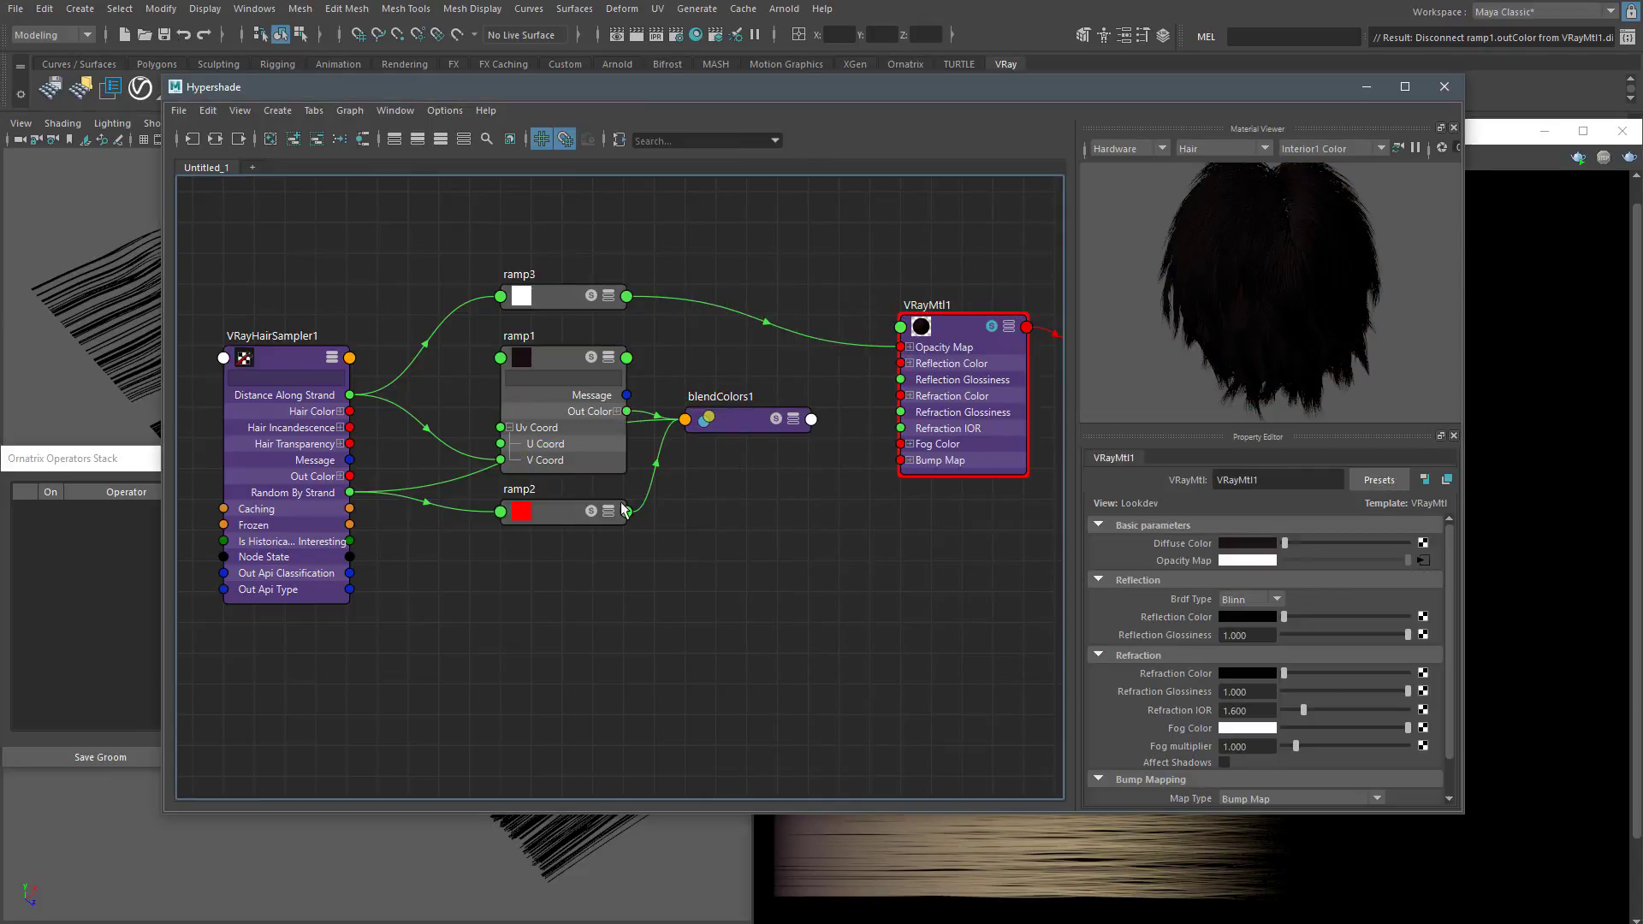
Expand ramp2, connect its Out Color to VRayMtl1's Diffuse Color and render the diffuse pass
click(609, 512)
click(609, 512)
click(608, 513)
click(951, 341)
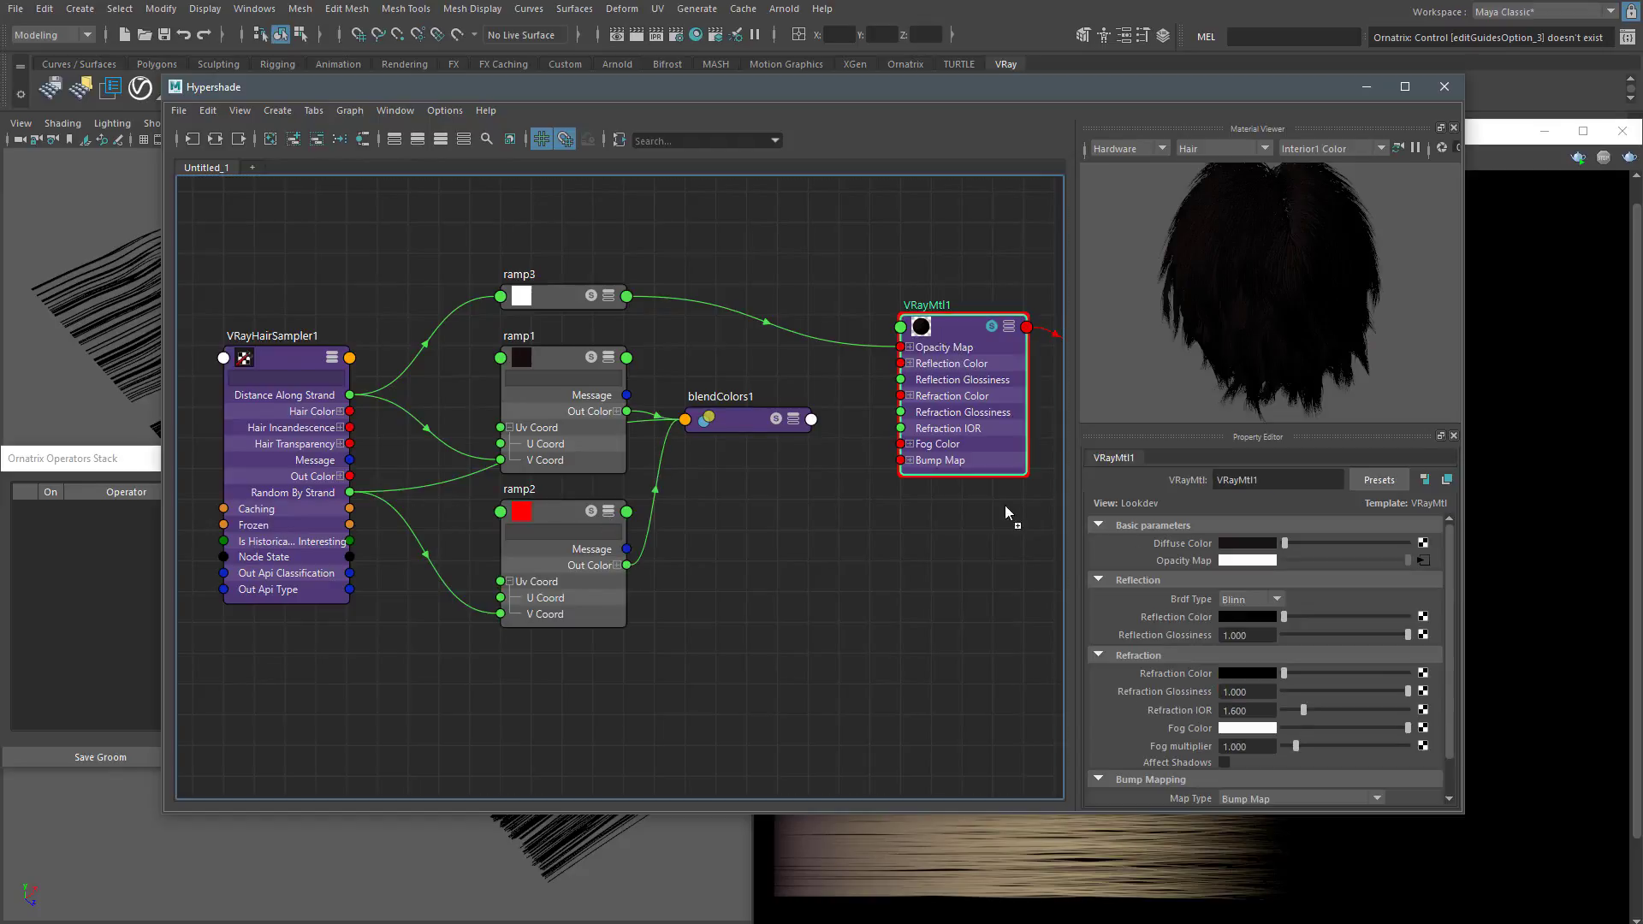
middle_drag(1004, 505, 1169, 542)
click(1629, 157)
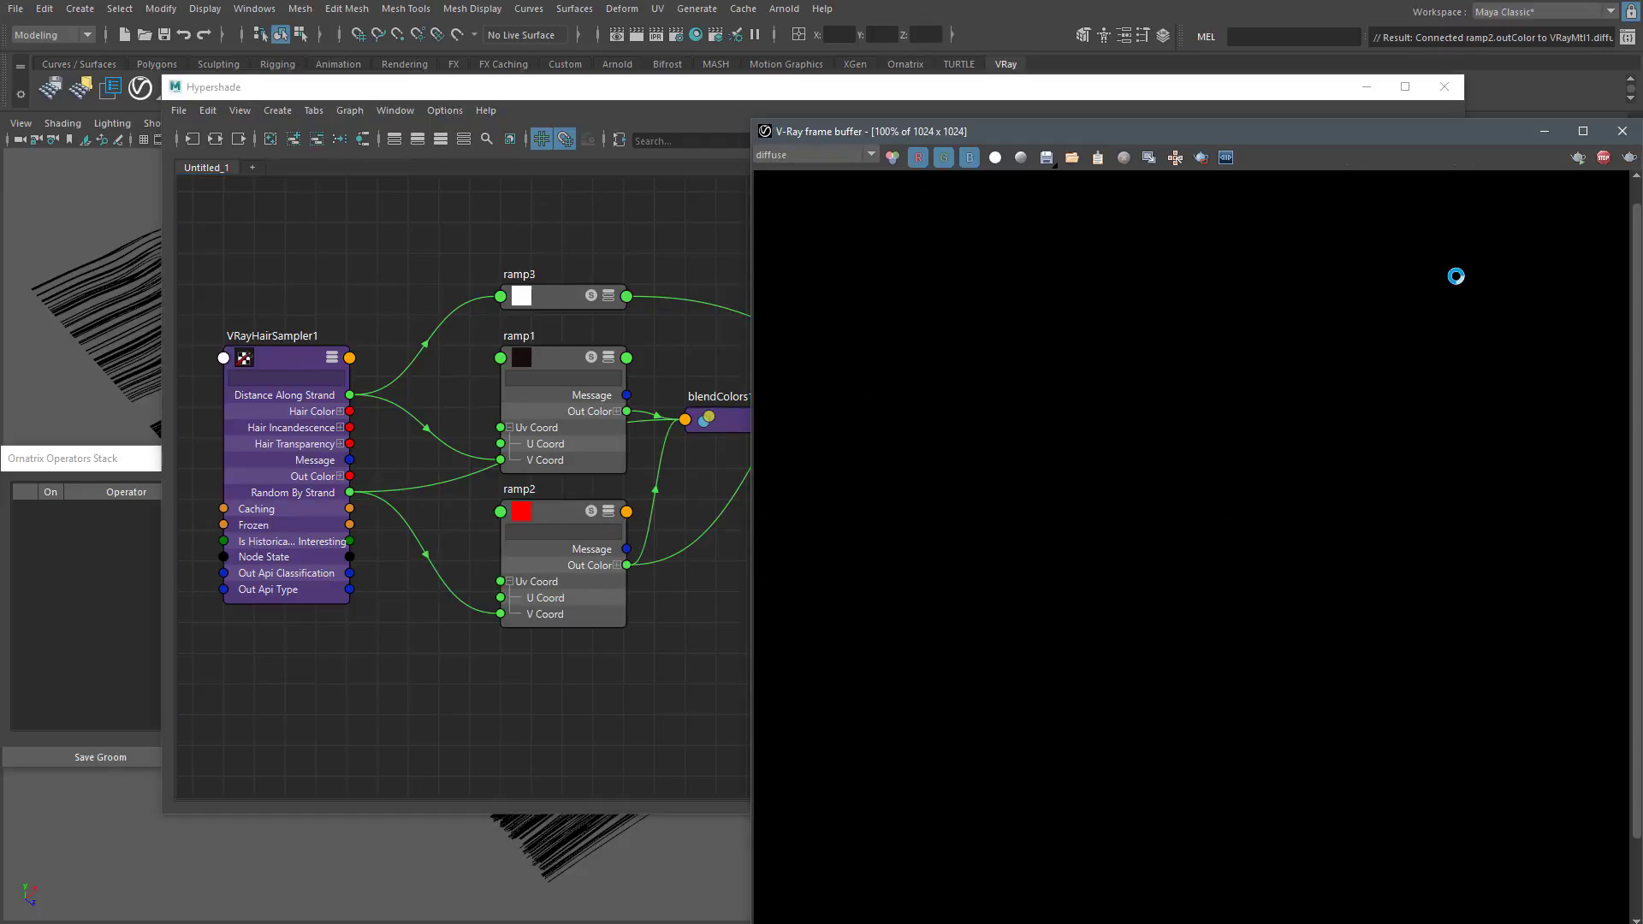
Set ramp2's start marker to brown with hue about 18, saturation 0.897 and value about 0.15, and test-render
click(613, 499)
click(1111, 597)
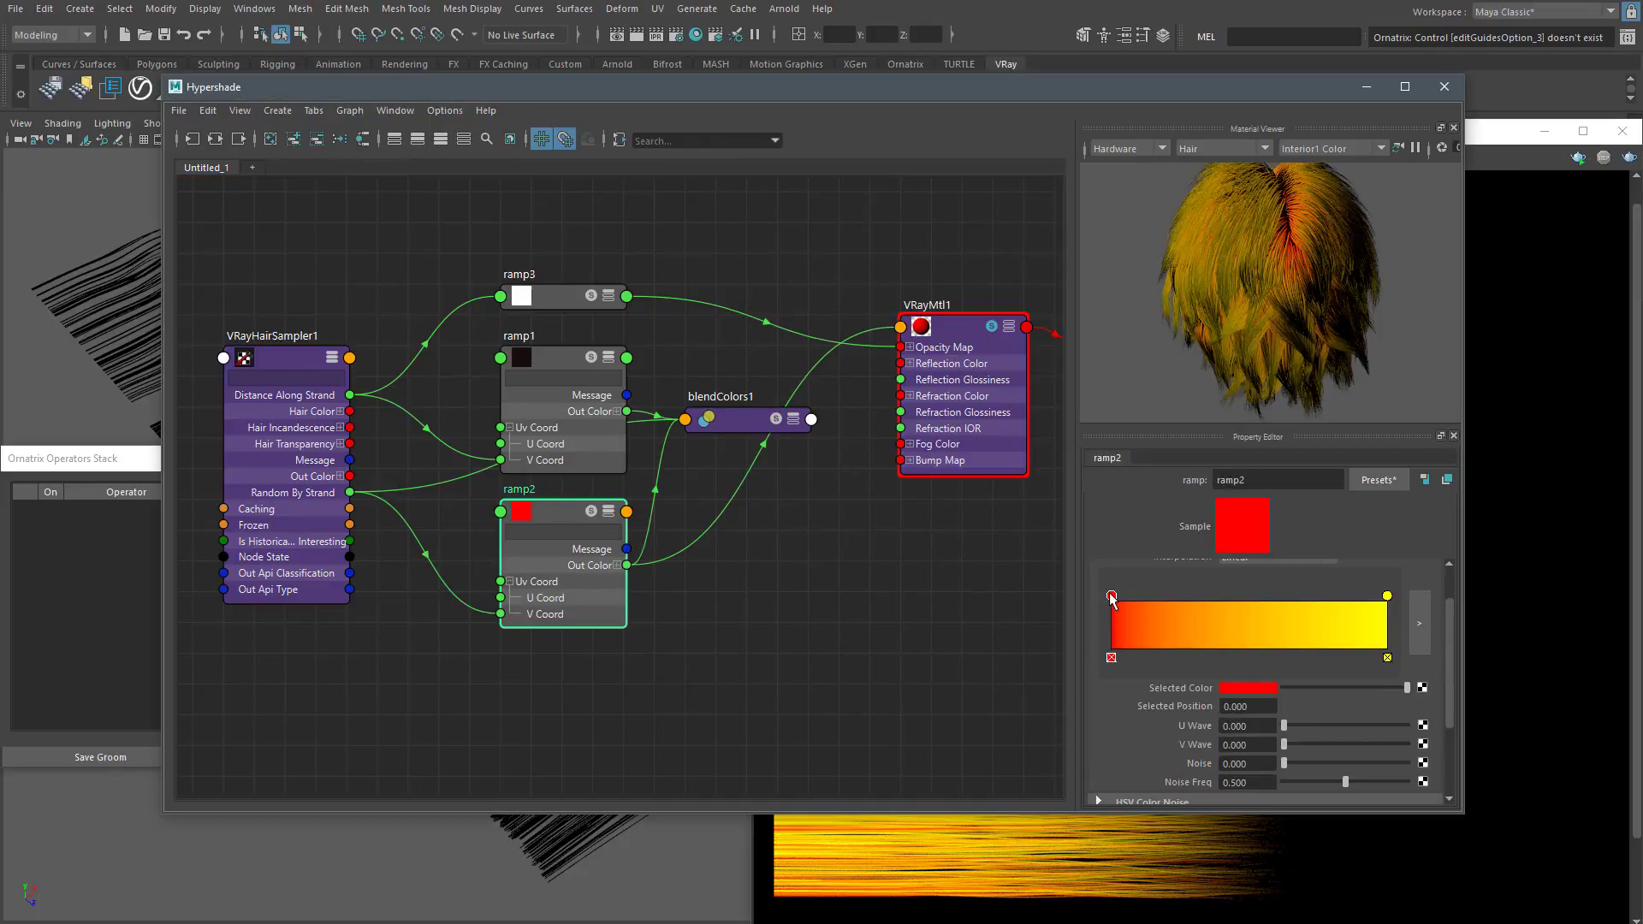
click(1241, 688)
click(1157, 733)
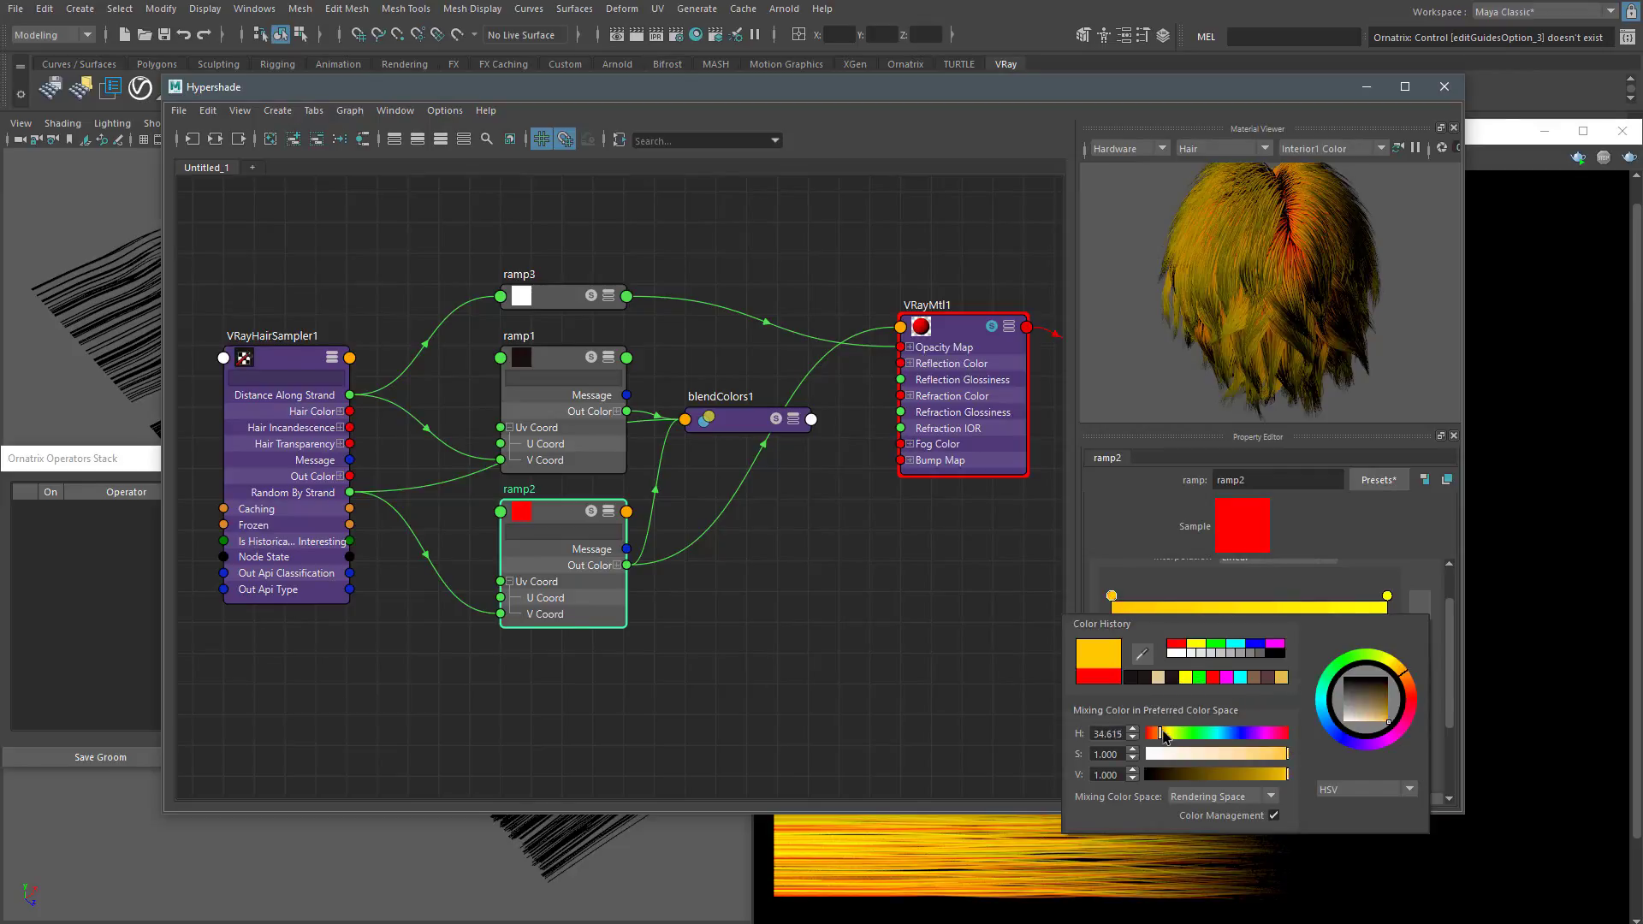
click(1223, 754)
click(1229, 774)
click(1273, 753)
drag(1228, 773, 1210, 773)
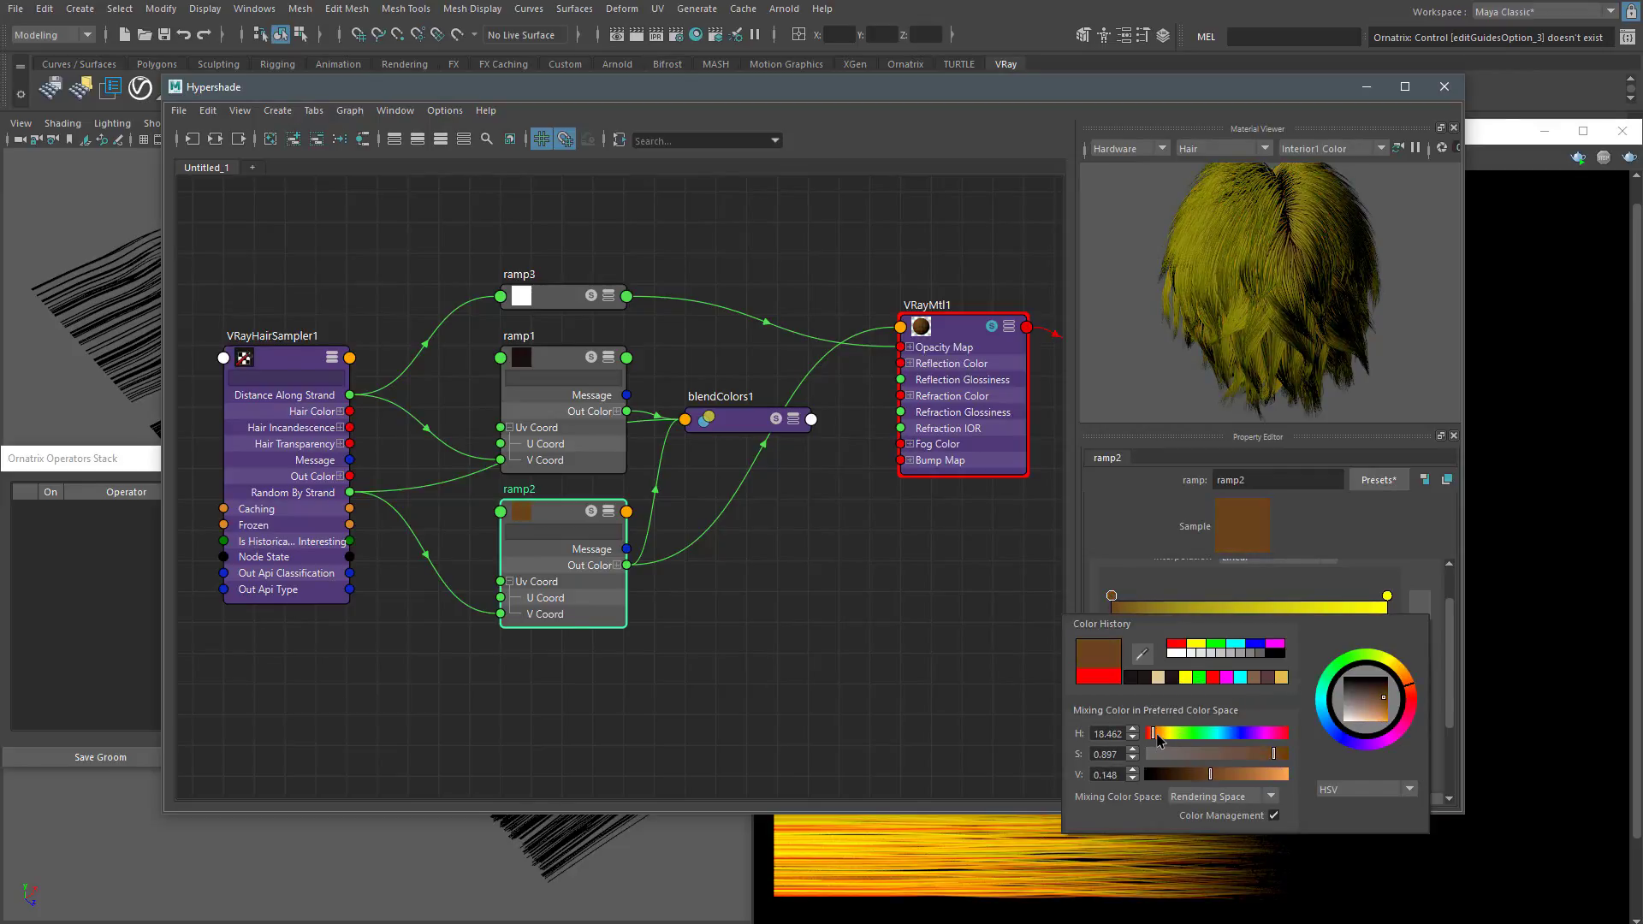
click(1629, 157)
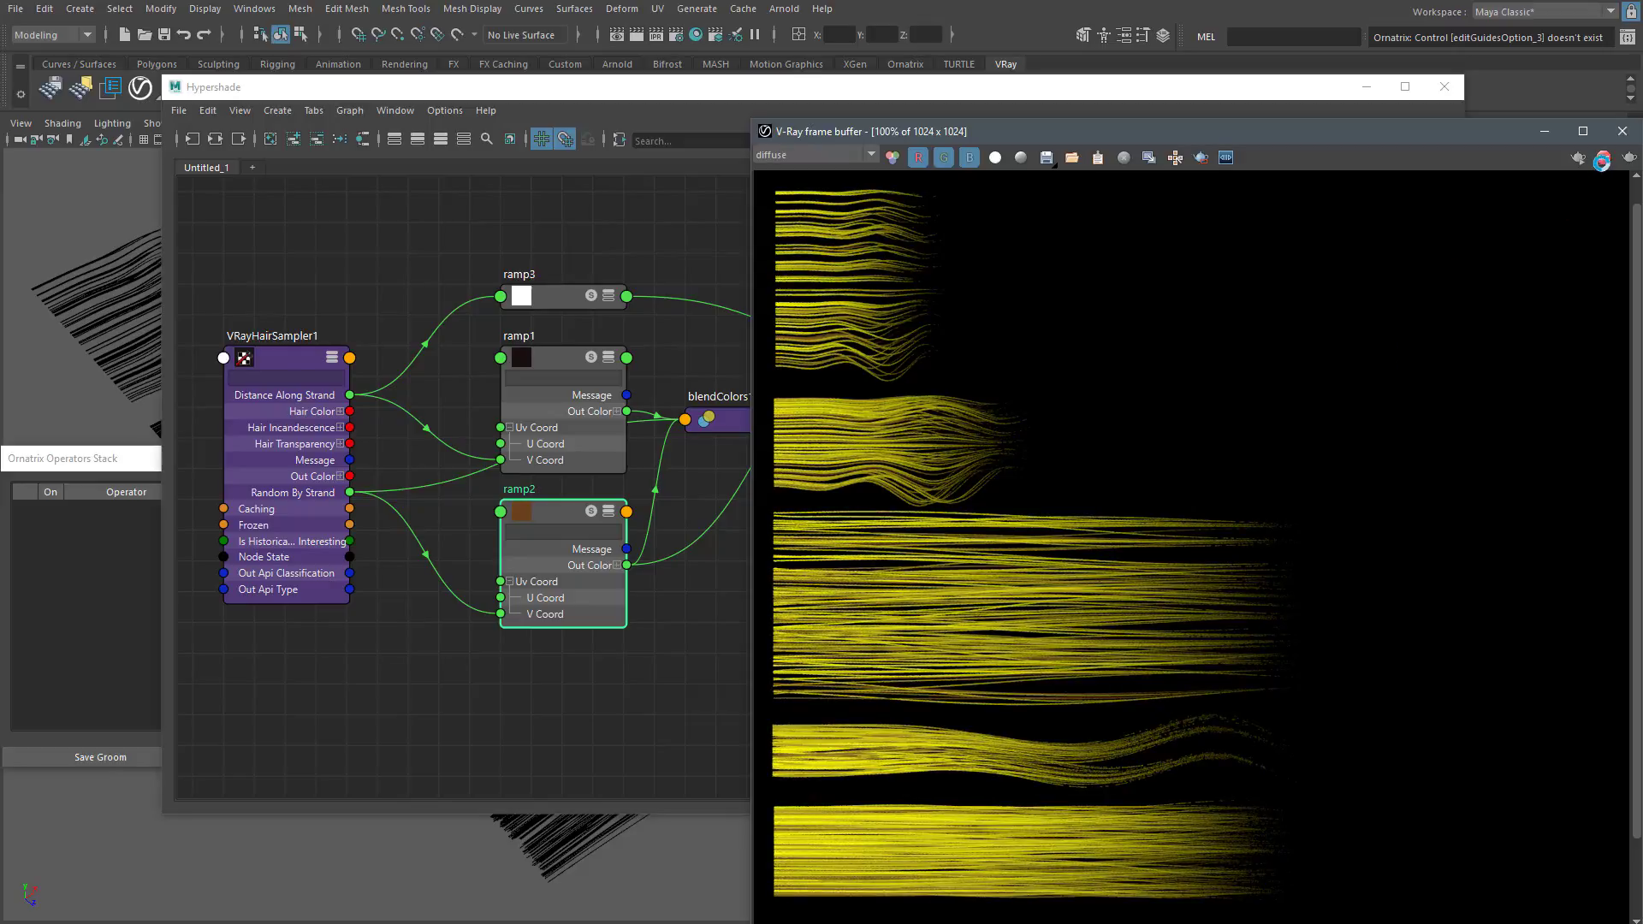
click(1602, 160)
Fine-tune ramp2's brown start color, set its end marker to pale yellow and re-render the diffuse pass
click(1155, 92)
click(1262, 688)
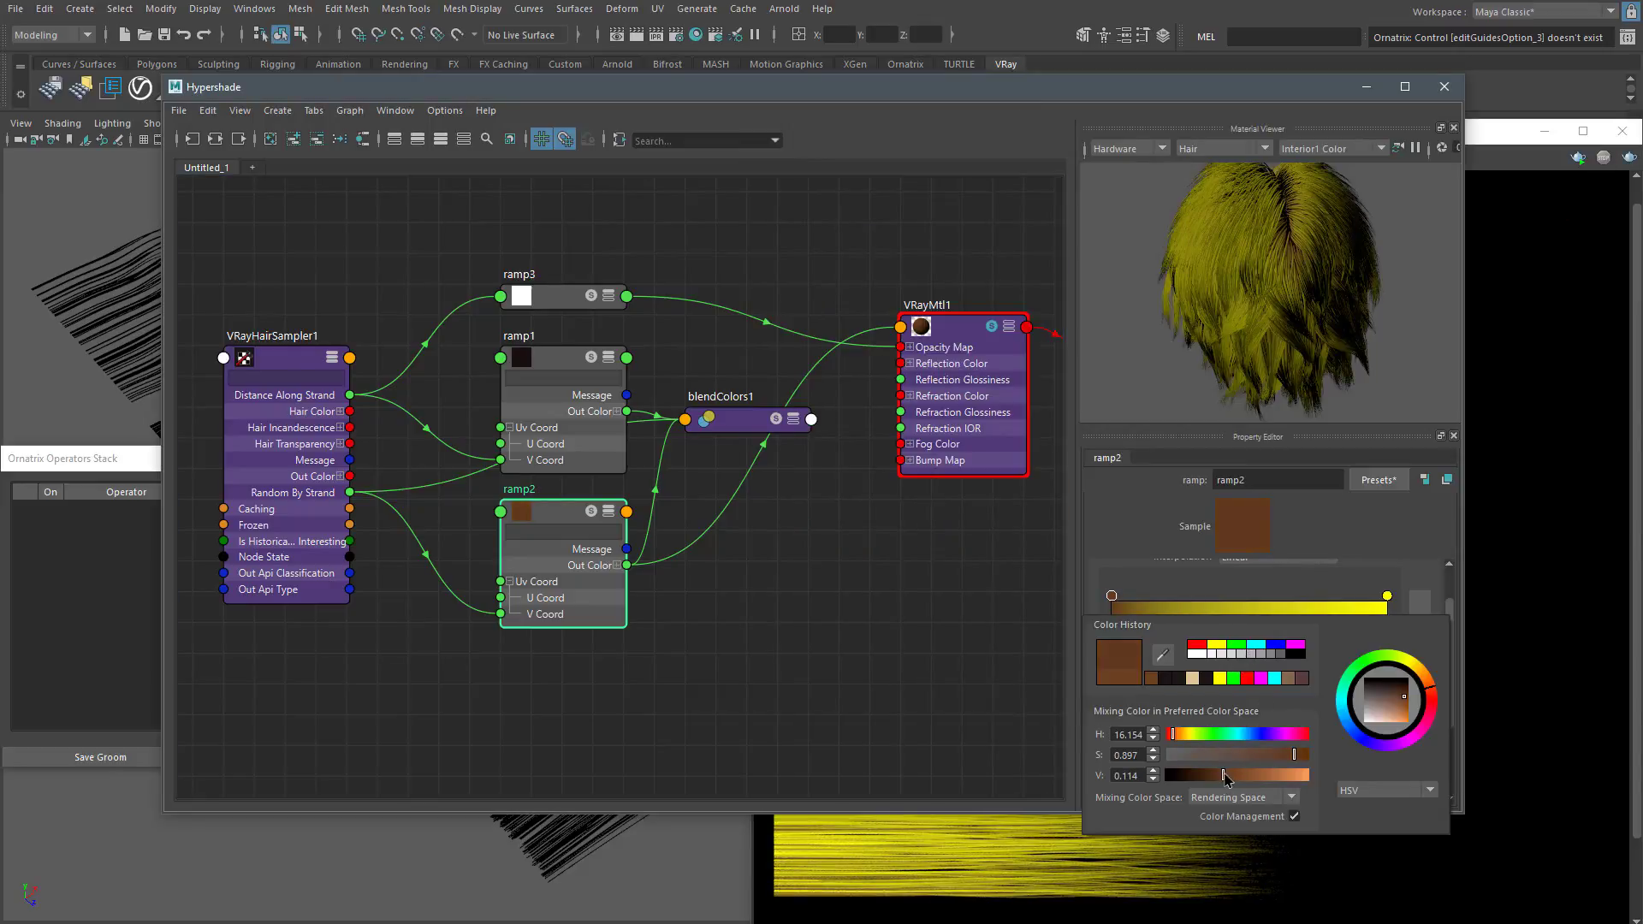
click(1387, 595)
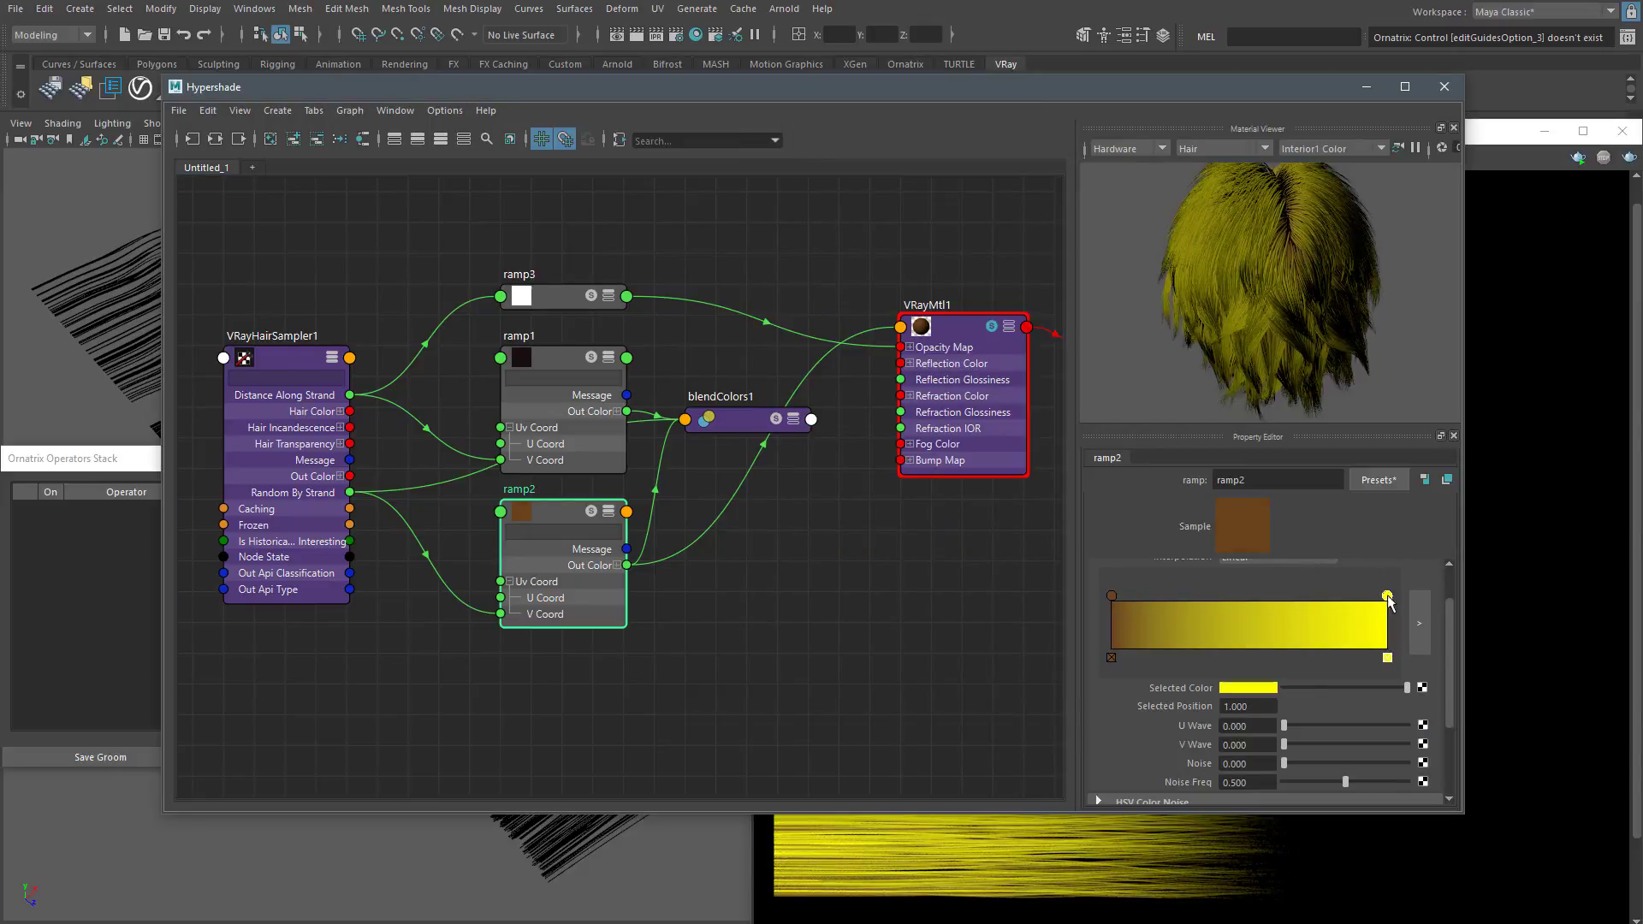
click(1266, 688)
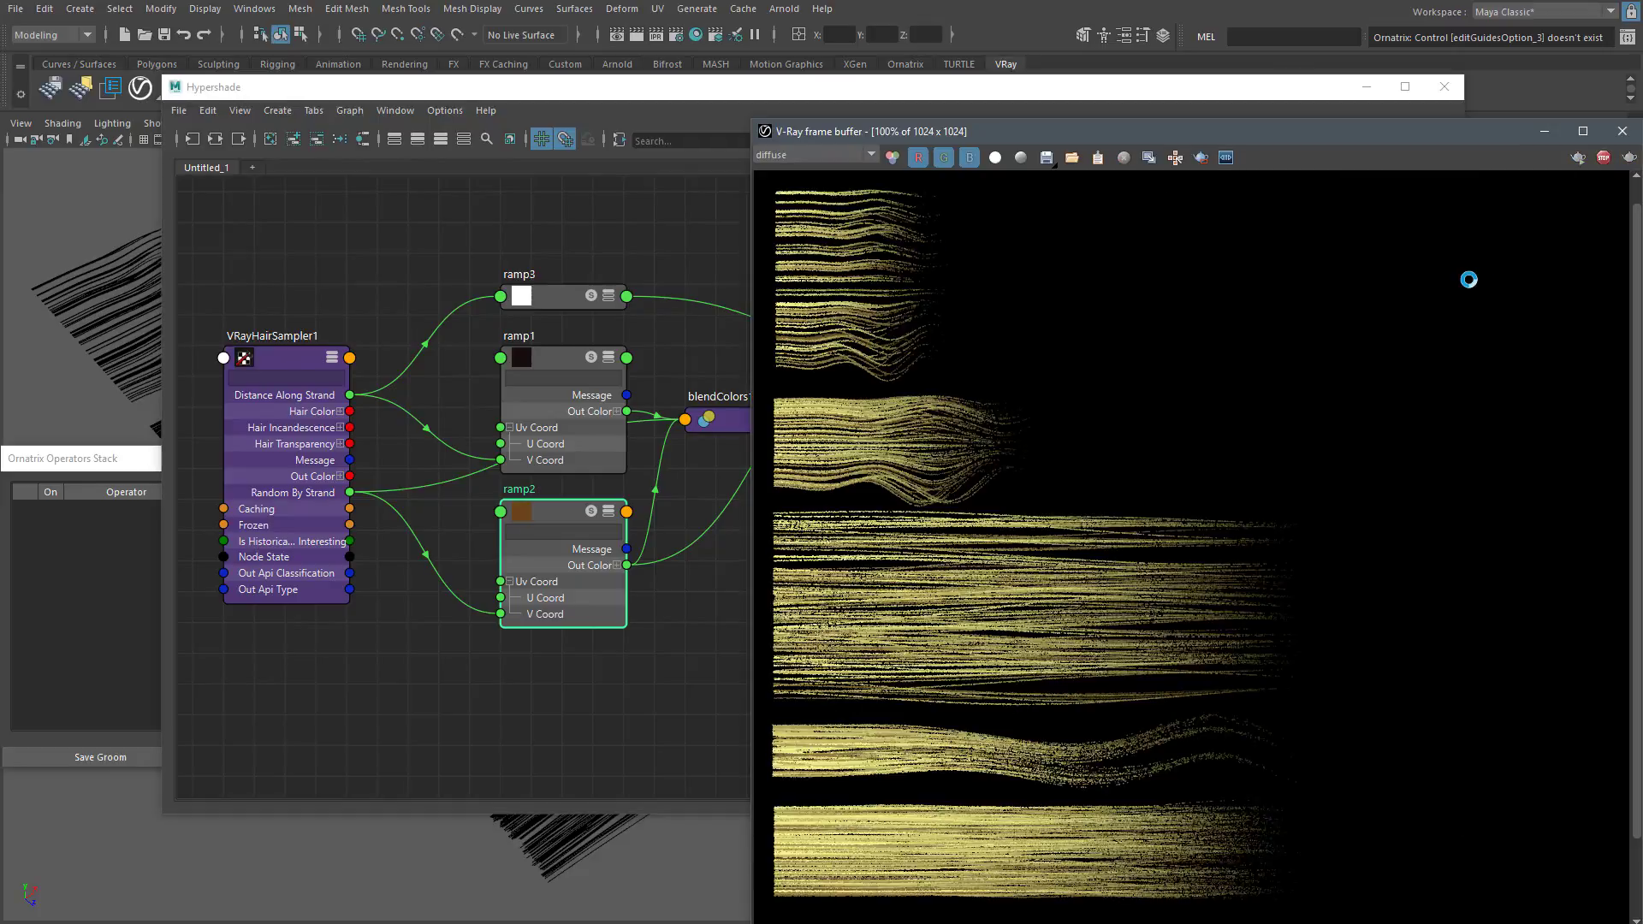
Set ramp2's interpolation to None, move the yellow marker toward the ramp's middle and re-render
click(1215, 93)
scroll(1283, 582, up, 1)
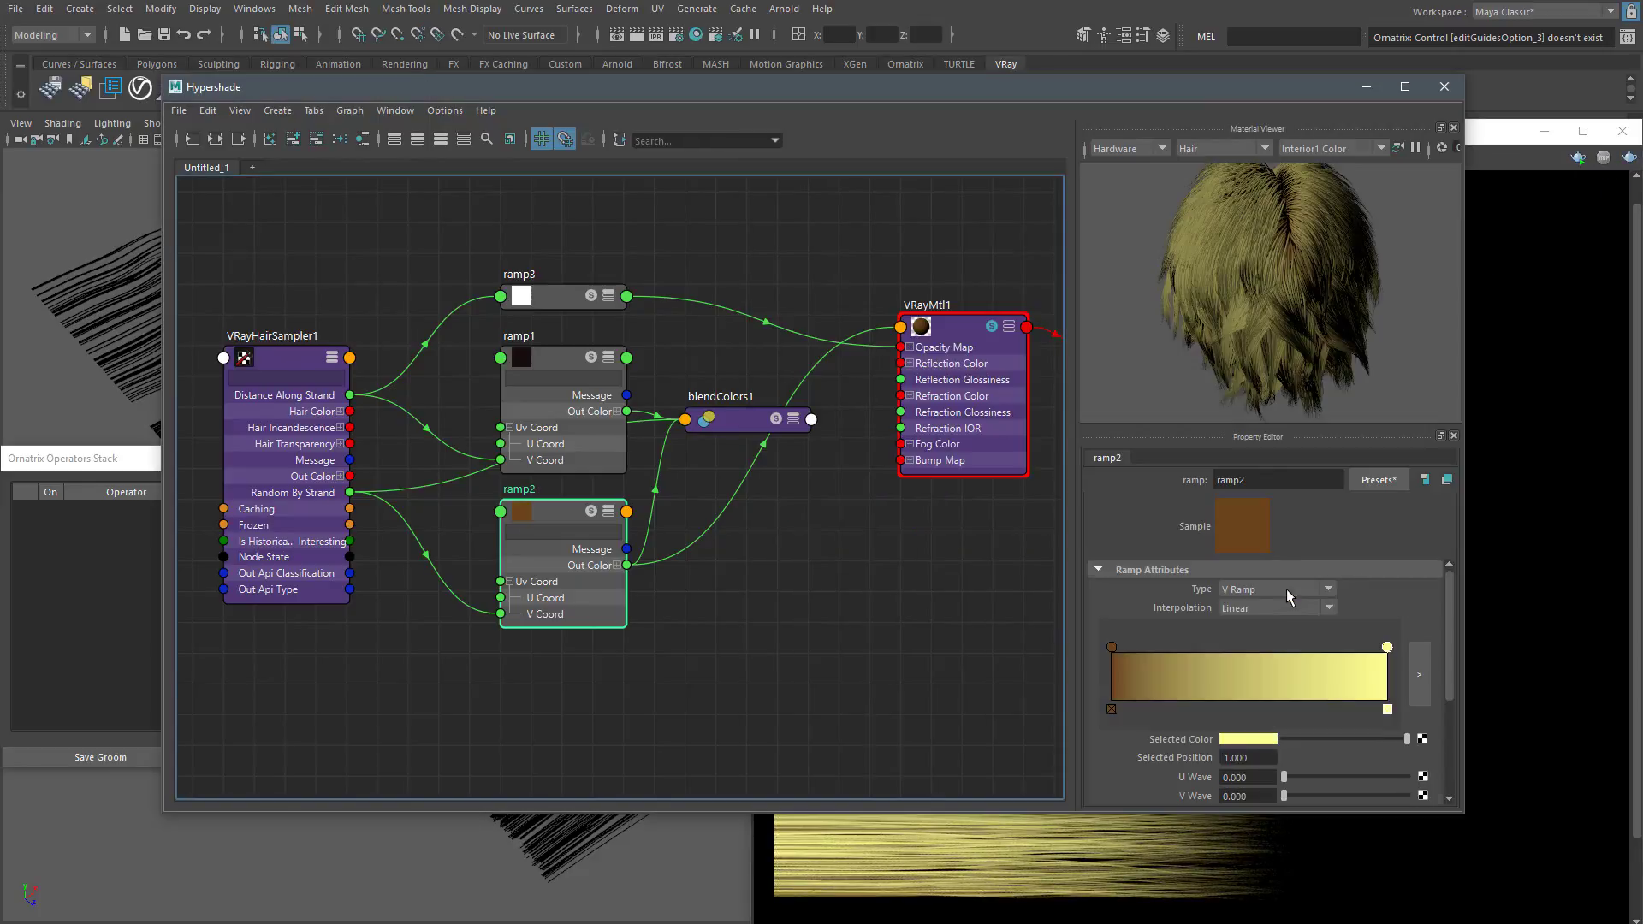
click(1273, 607)
click(1249, 625)
drag(1387, 647, 1239, 648)
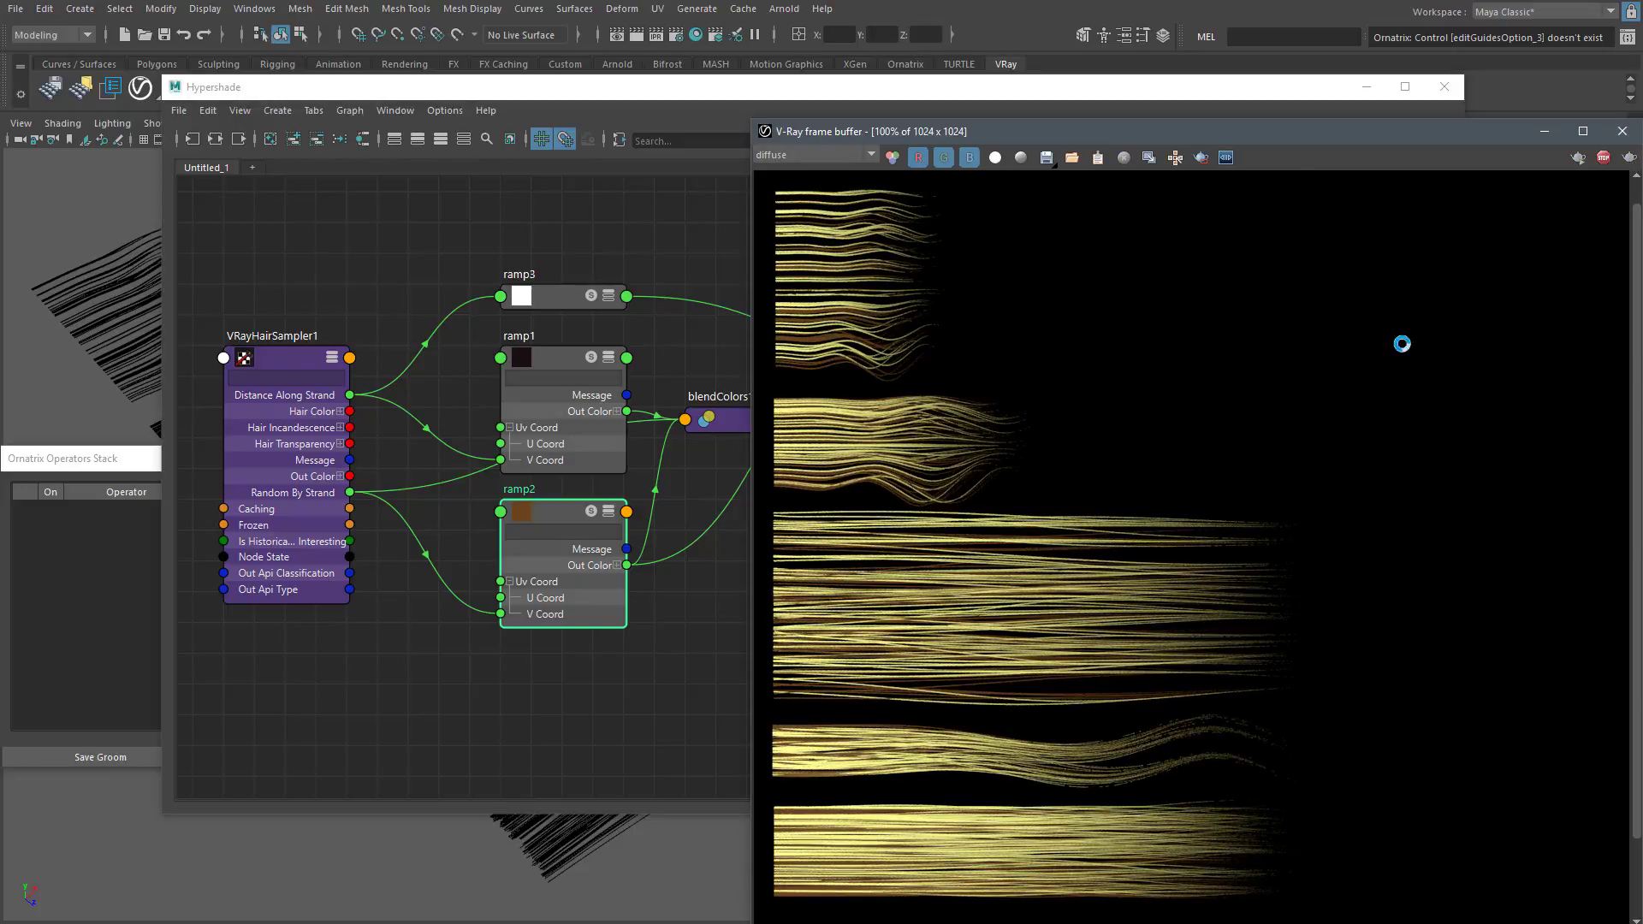
Add a tan marker at position 0.341 on ramp2, shift the yellow marker toward the end and re-render
click(1301, 93)
click(1179, 651)
drag(1253, 647, 1306, 647)
click(1206, 647)
click(1250, 738)
click(1376, 737)
click(1629, 157)
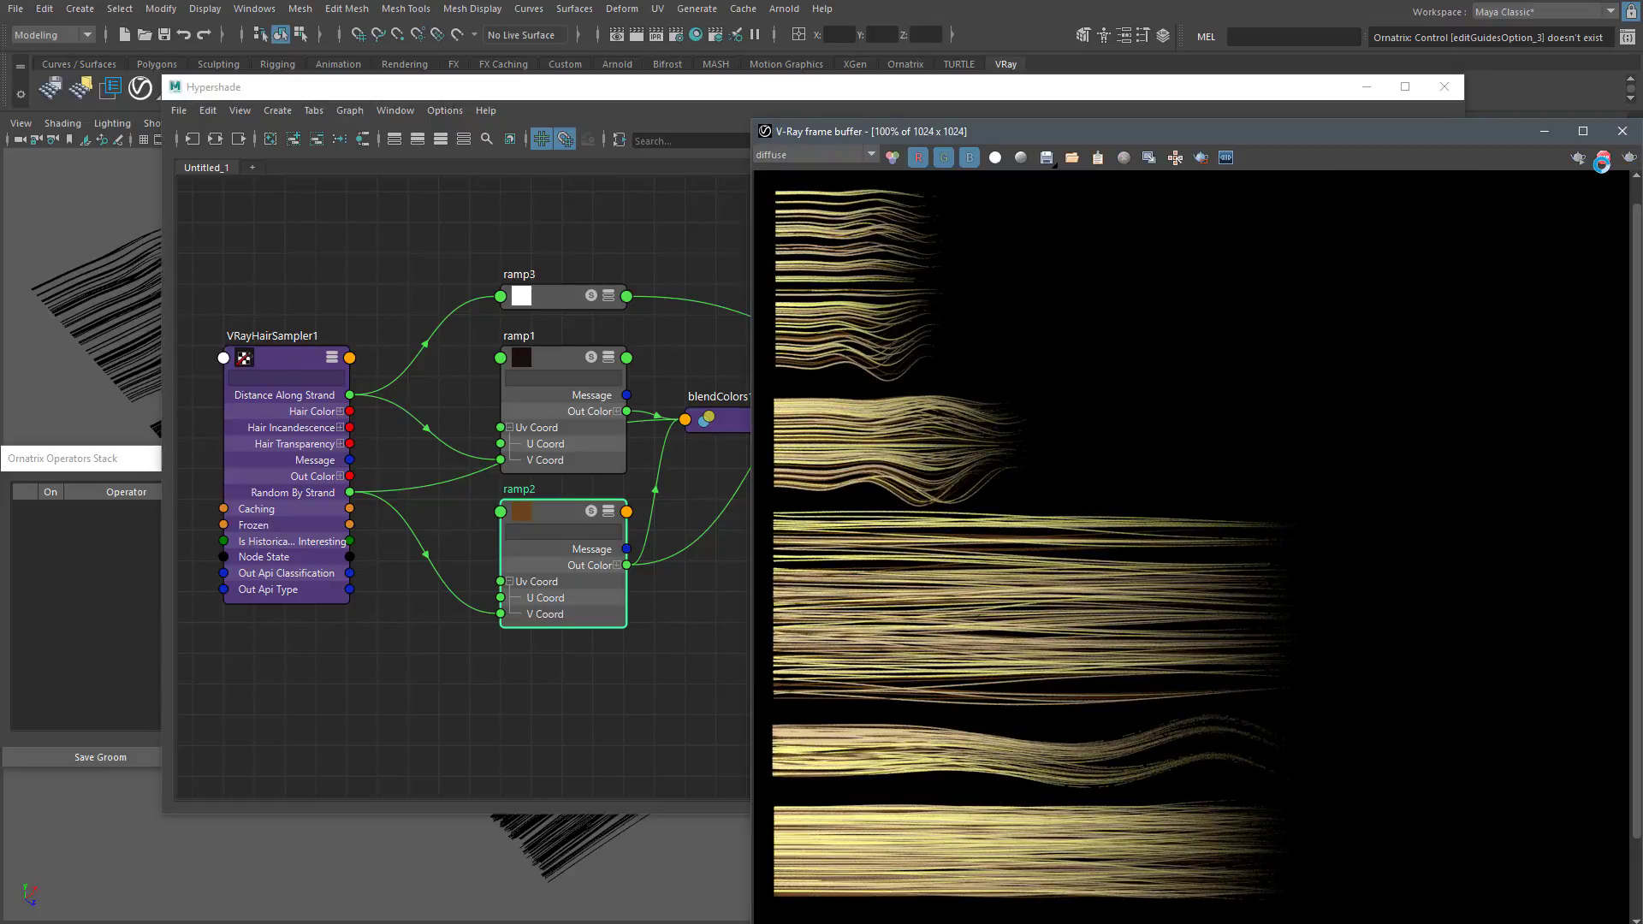
Expand blendColors1 and connect its Output to the Diffuse Color of VRayMtl1
click(842, 92)
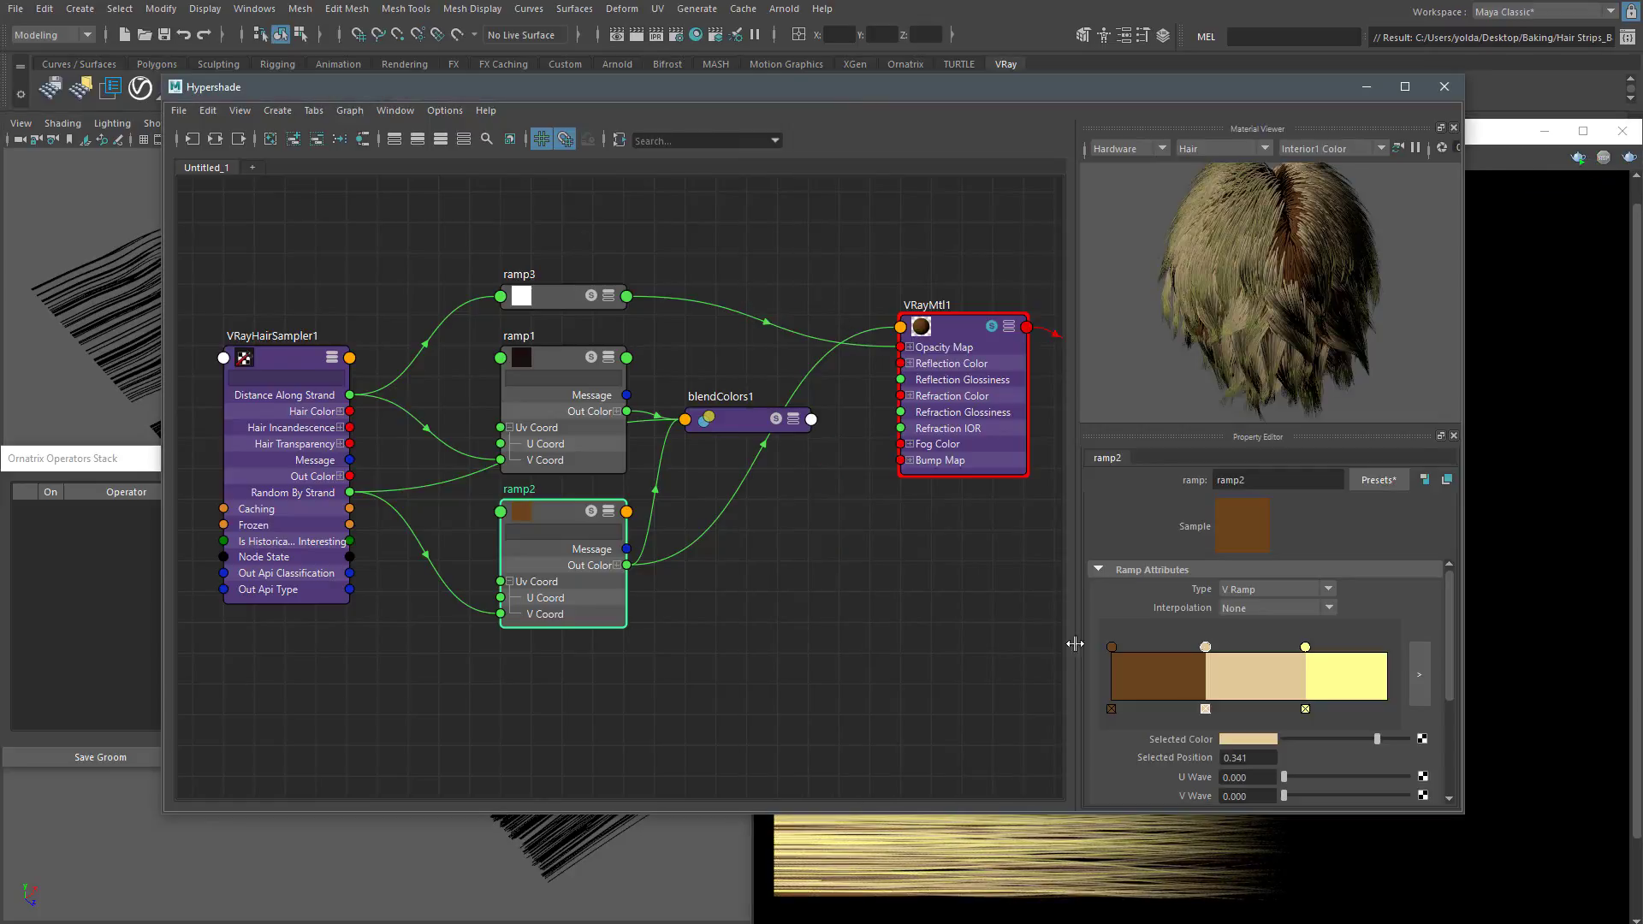
mouse_move(1449, 601)
mouse_down()
mouse_move(1451, 632)
mouse_move(1448, 607)
mouse_up()
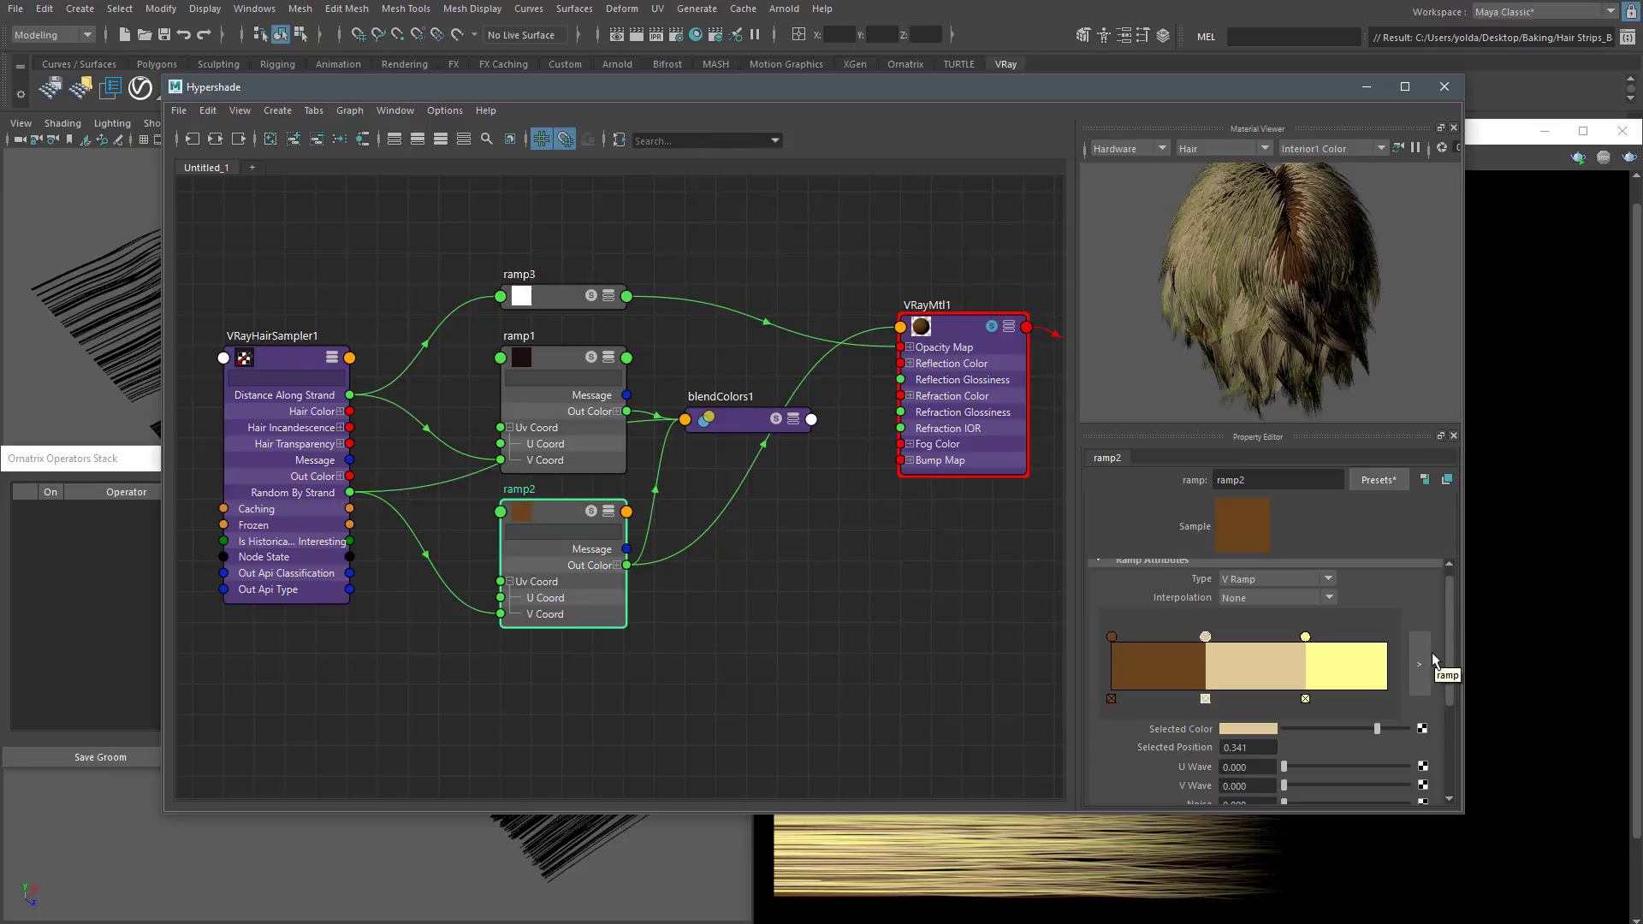
scroll(1389, 628, down, 1)
click(792, 419)
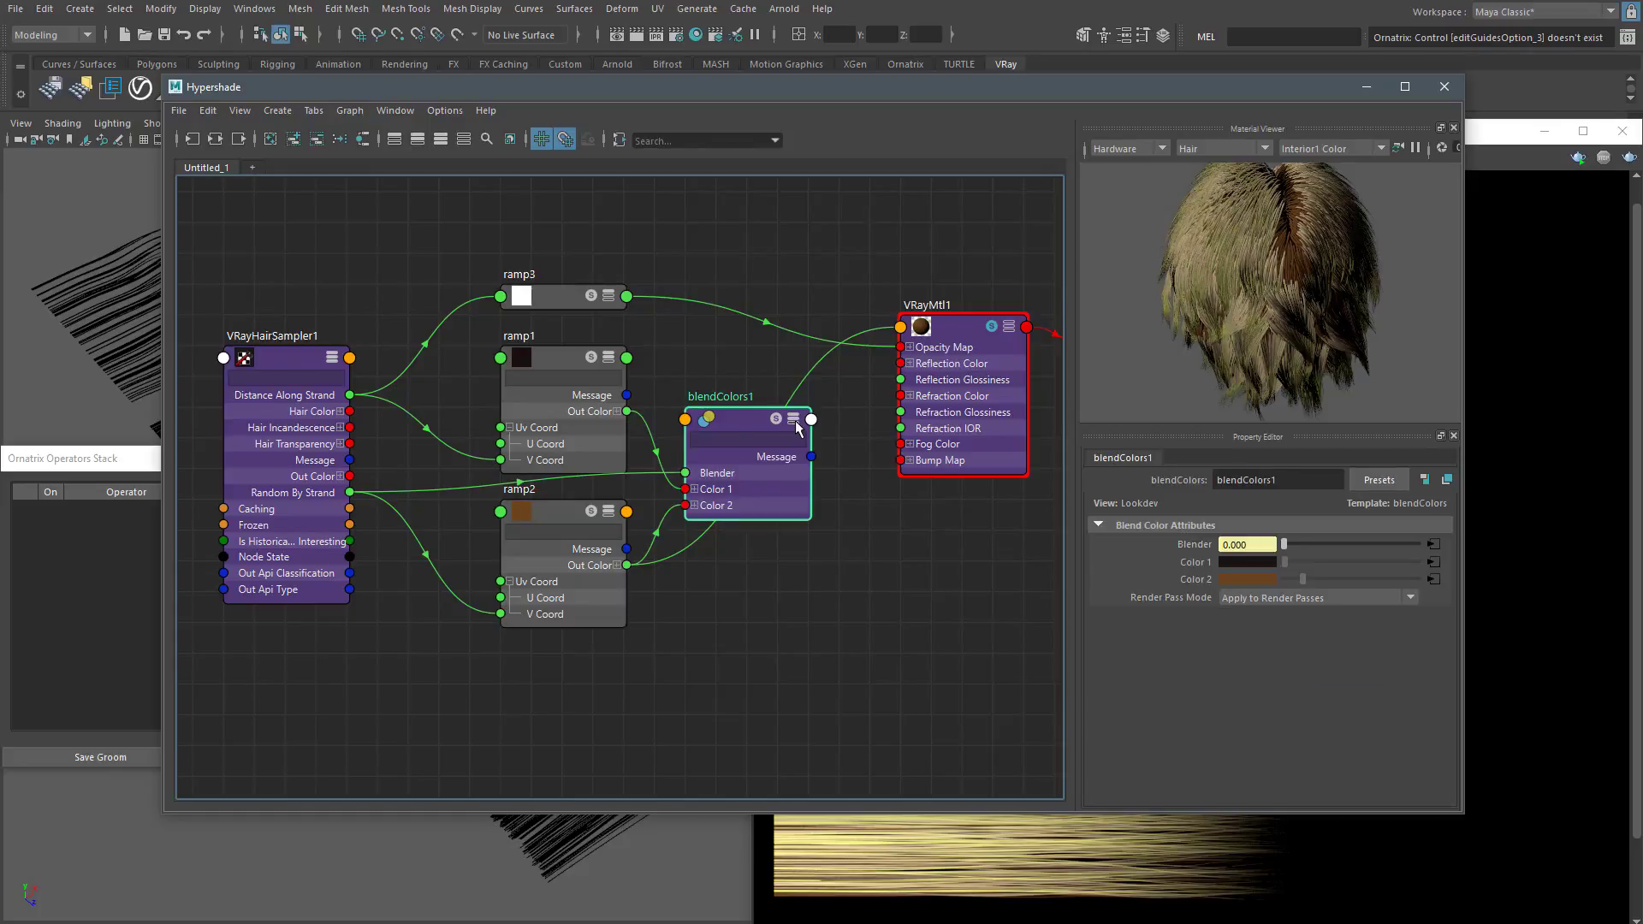
click(795, 421)
click(961, 338)
drag(811, 472, 900, 327)
drag(764, 435, 745, 423)
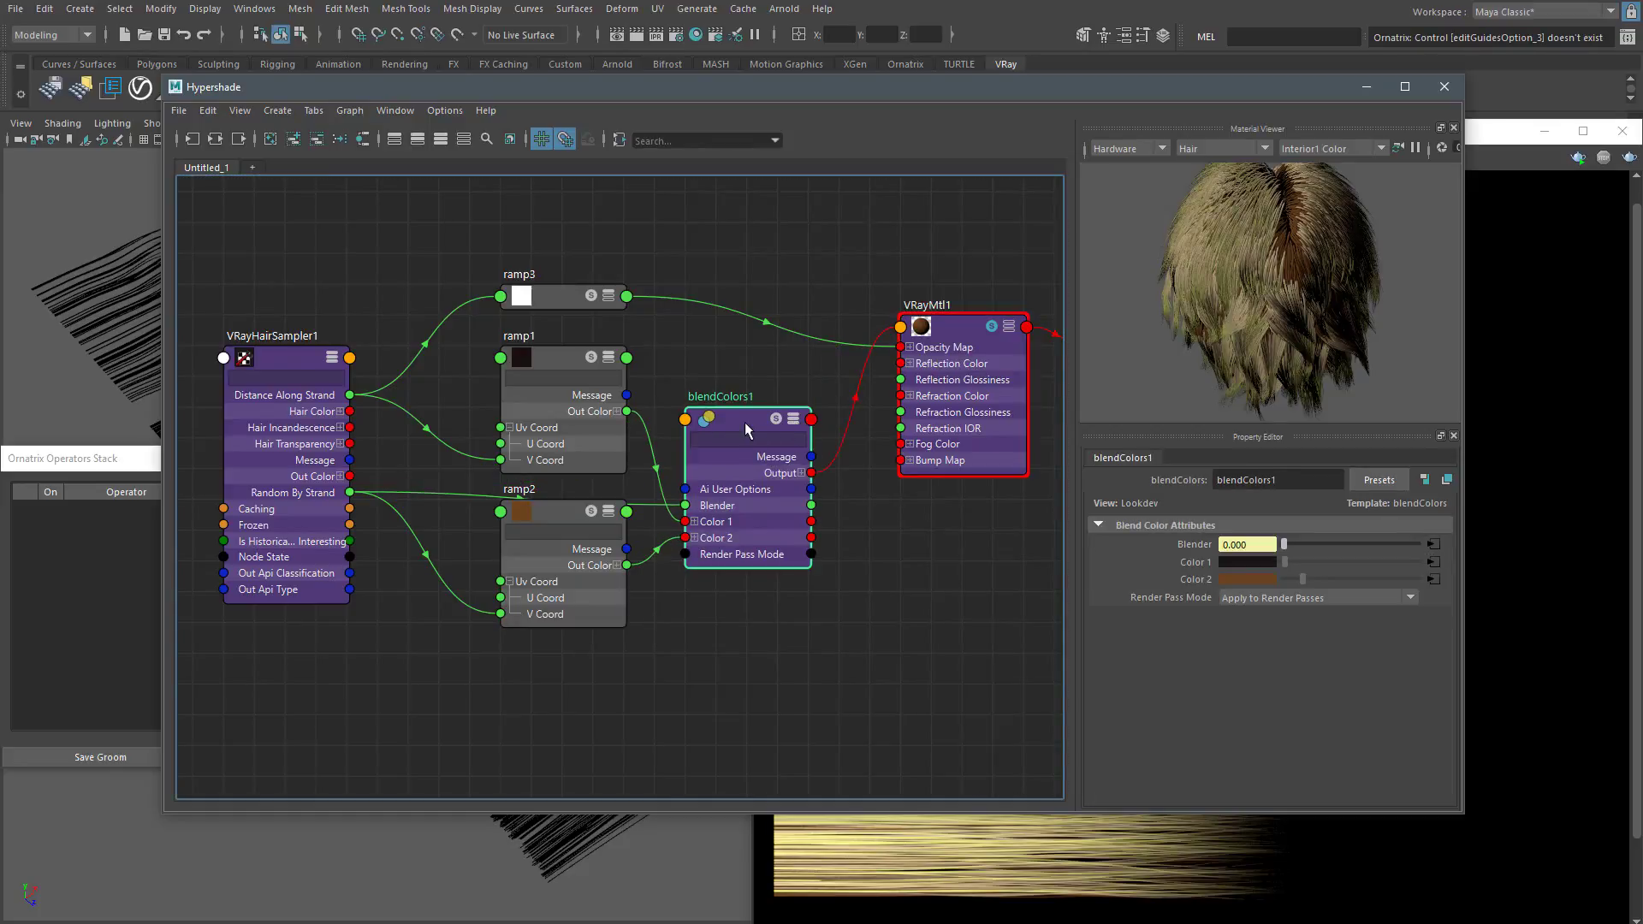
Collapse the ramp2 and ramp1 nodes and reposition blendColors1 and ramp1 to tidy the graph
click(561, 512)
click(608, 515)
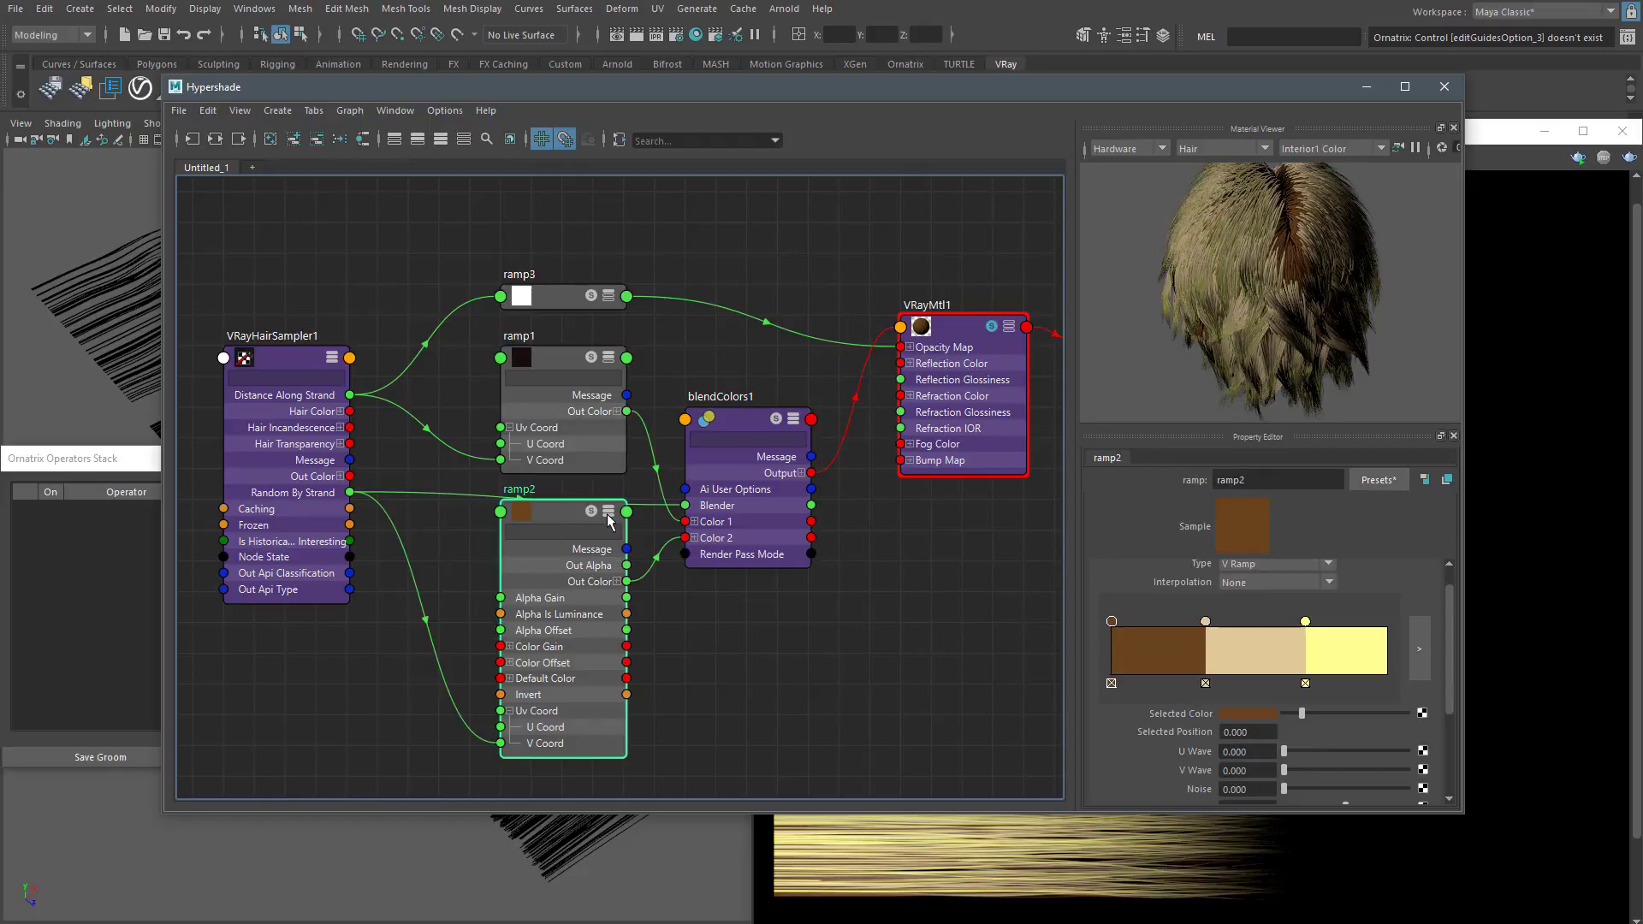
click(608, 512)
click(607, 506)
drag(757, 438, 774, 422)
click(608, 358)
click(609, 359)
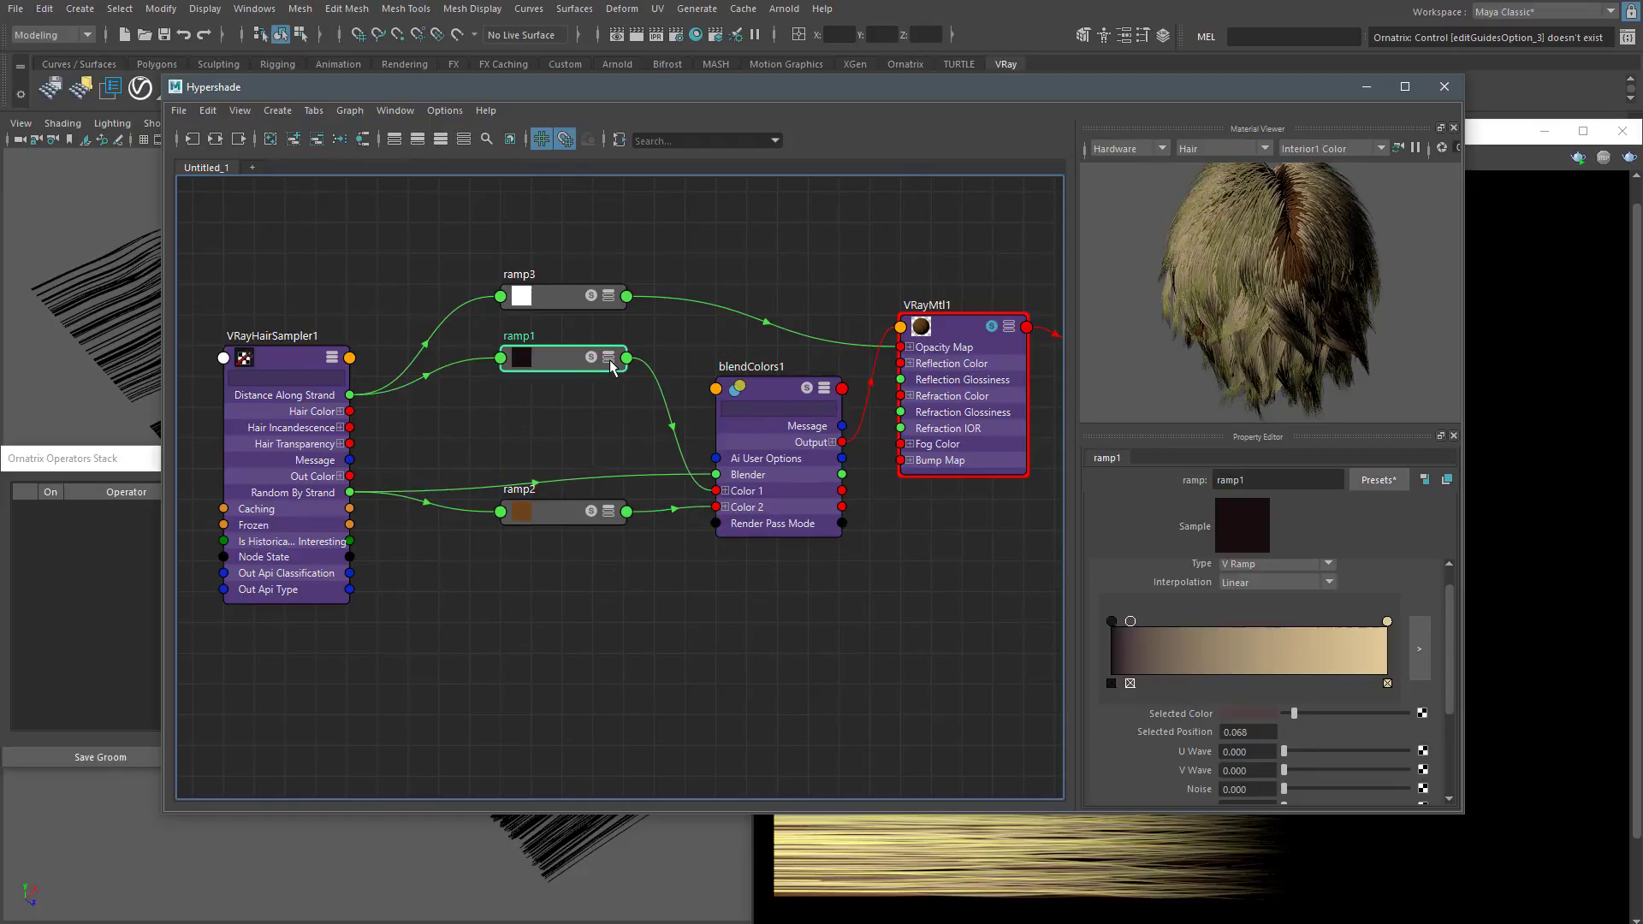
drag(571, 365, 568, 400)
Render the diffuse pass with the blended ramps and save the scene
click(962, 328)
click(1506, 142)
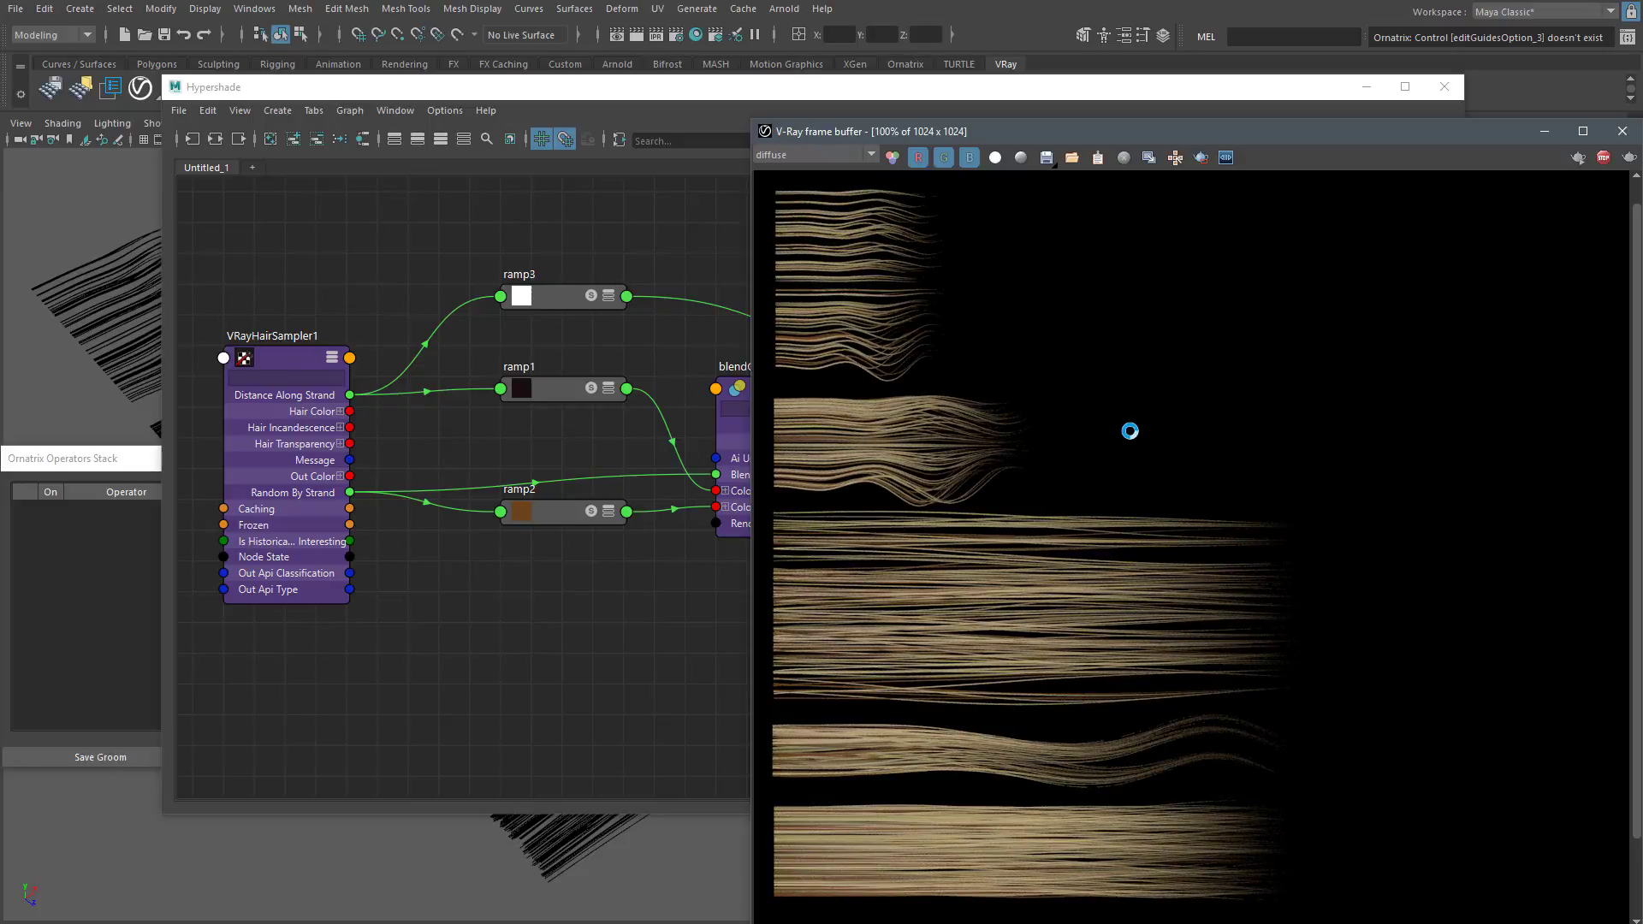
drag(1117, 137, 1116, 109)
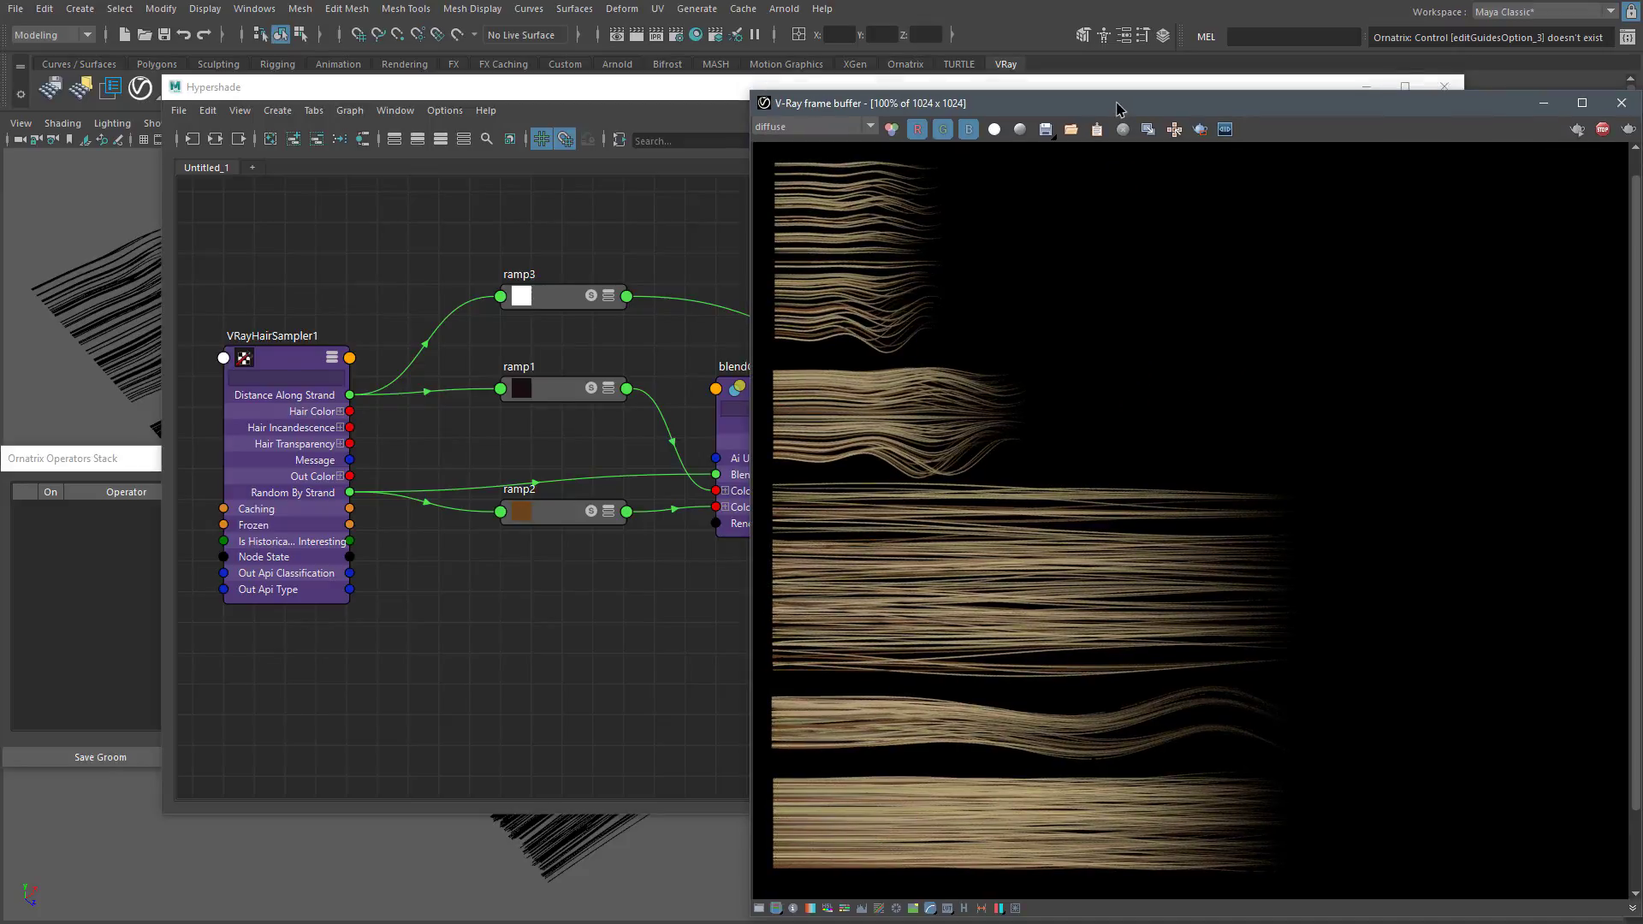
click(602, 87)
click(164, 35)
Adjust ramp1's gradient near its dark root end and re-render the diffuse pass
click(558, 389)
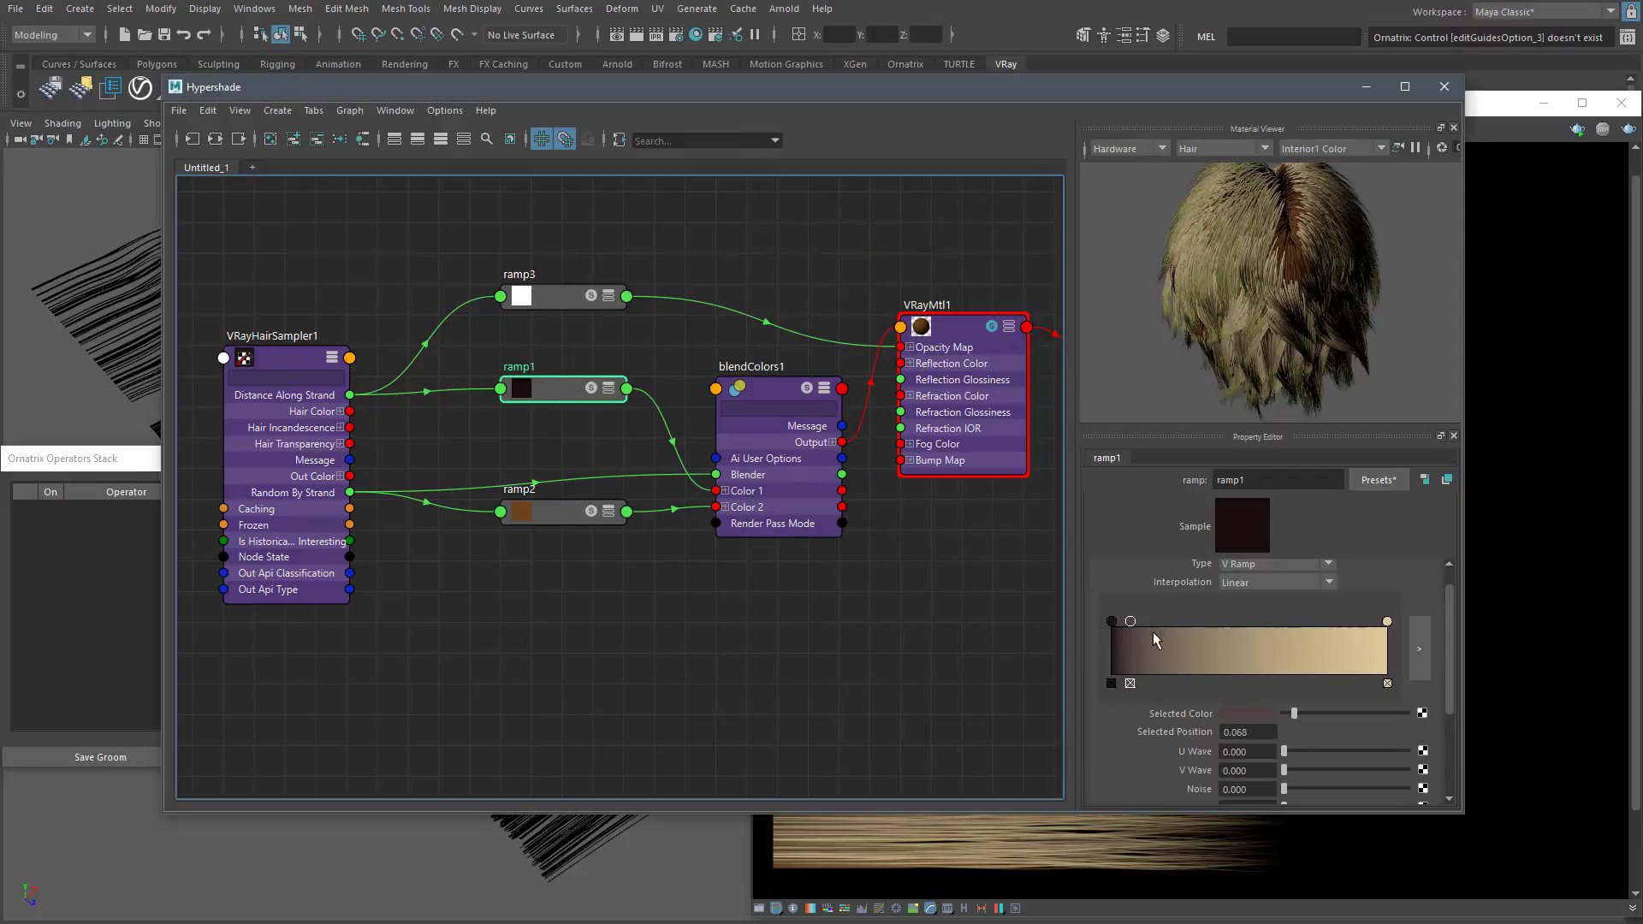
click(1156, 622)
click(1470, 253)
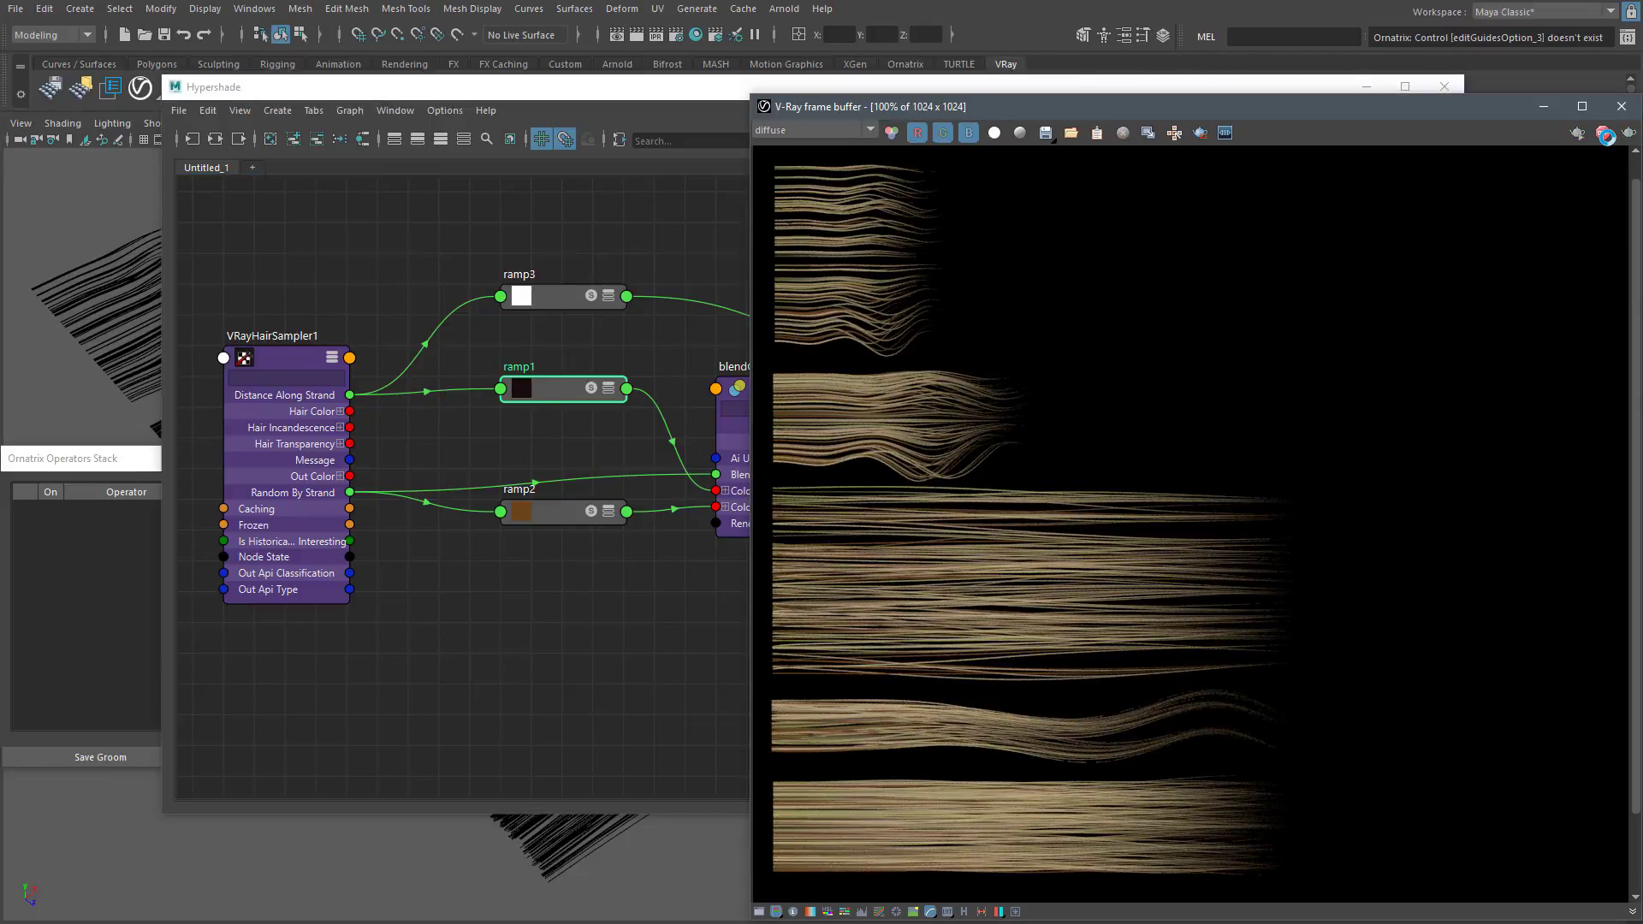
Connect VRayHairSampler1's Distance Along Strand to the Blender input of blendColors1 and start a diffuse render
click(352, 395)
click(1466, 282)
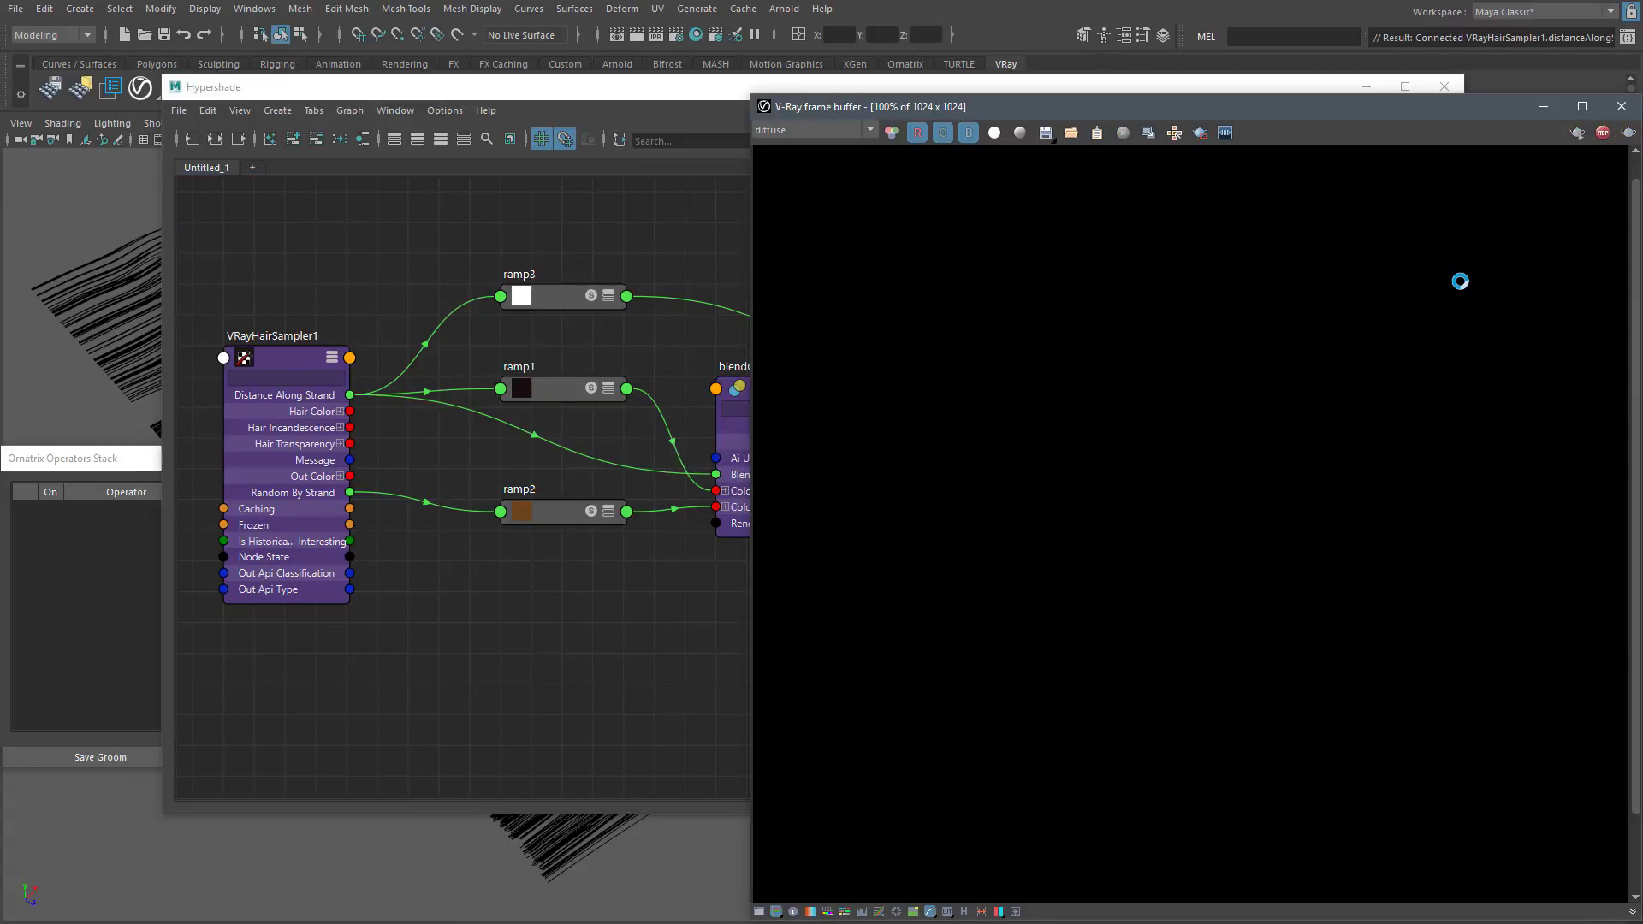
Replace the Distance Along Strand connection on blendColors1's Blender input with VRayHairSampler1's Random By Strand, re-rendering the diffuse pass
click(349, 397)
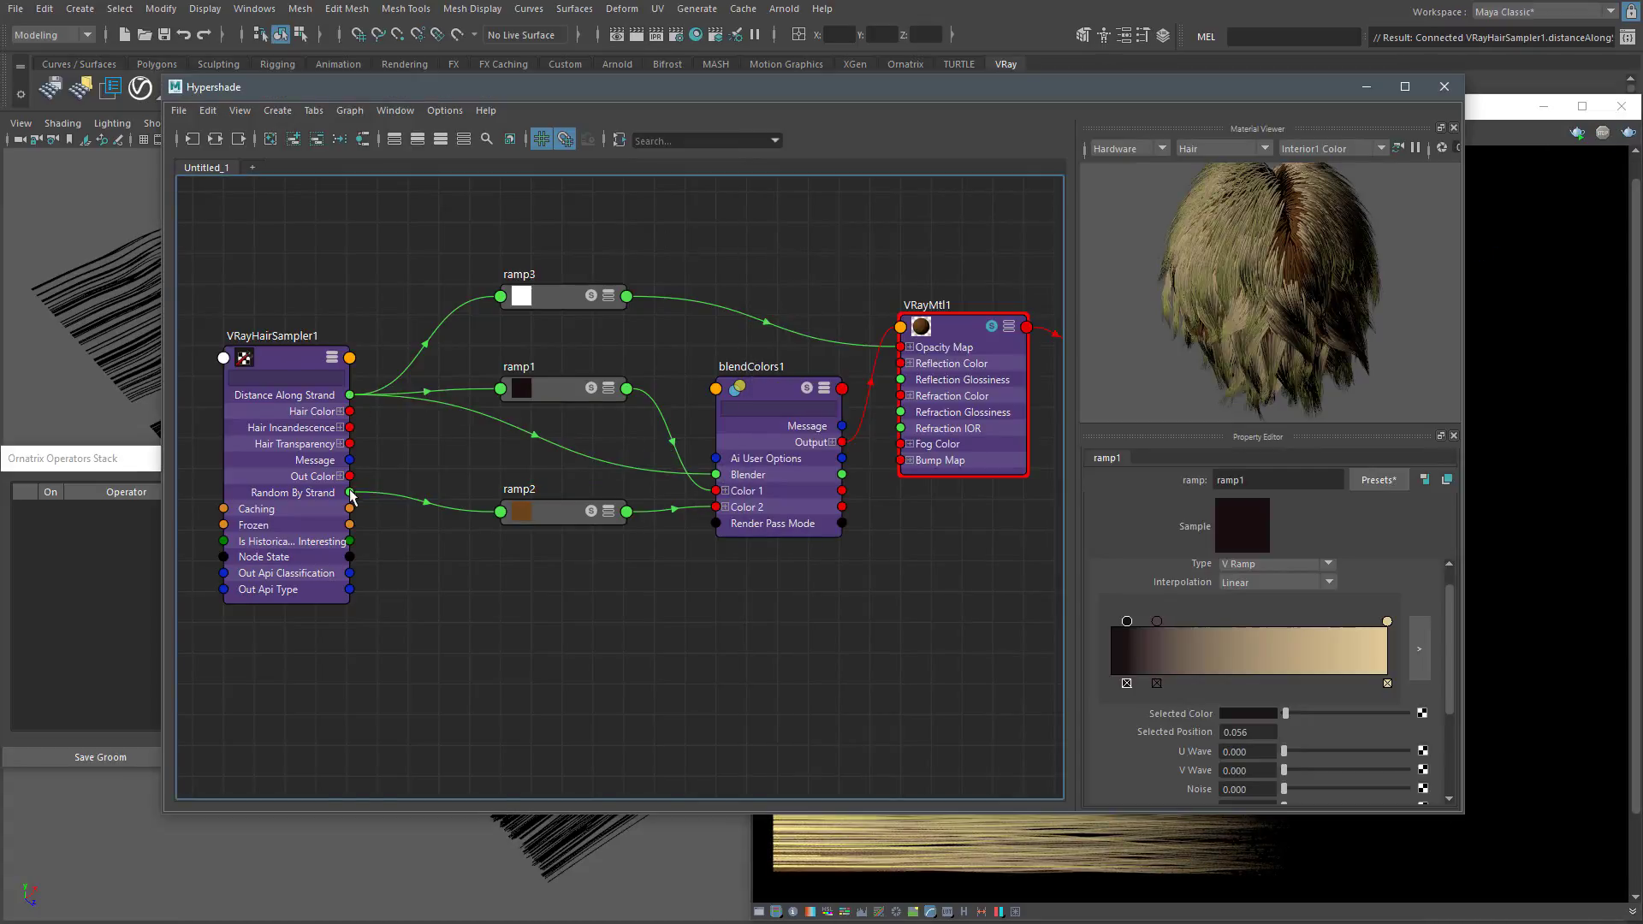
key(Delete)
click(1628, 137)
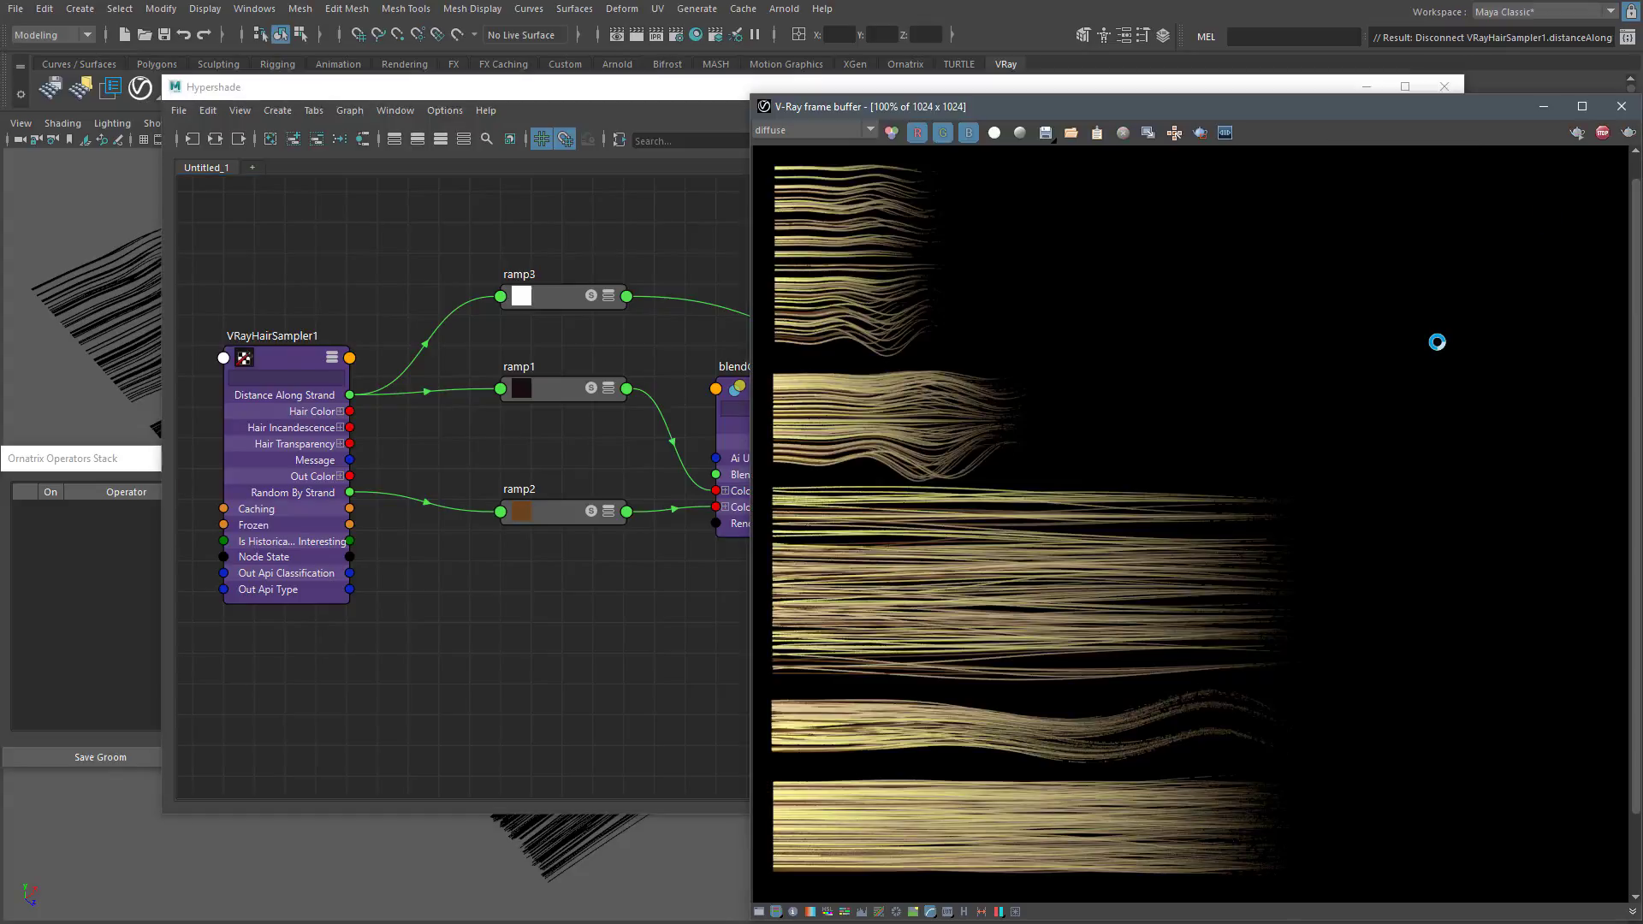
click(454, 466)
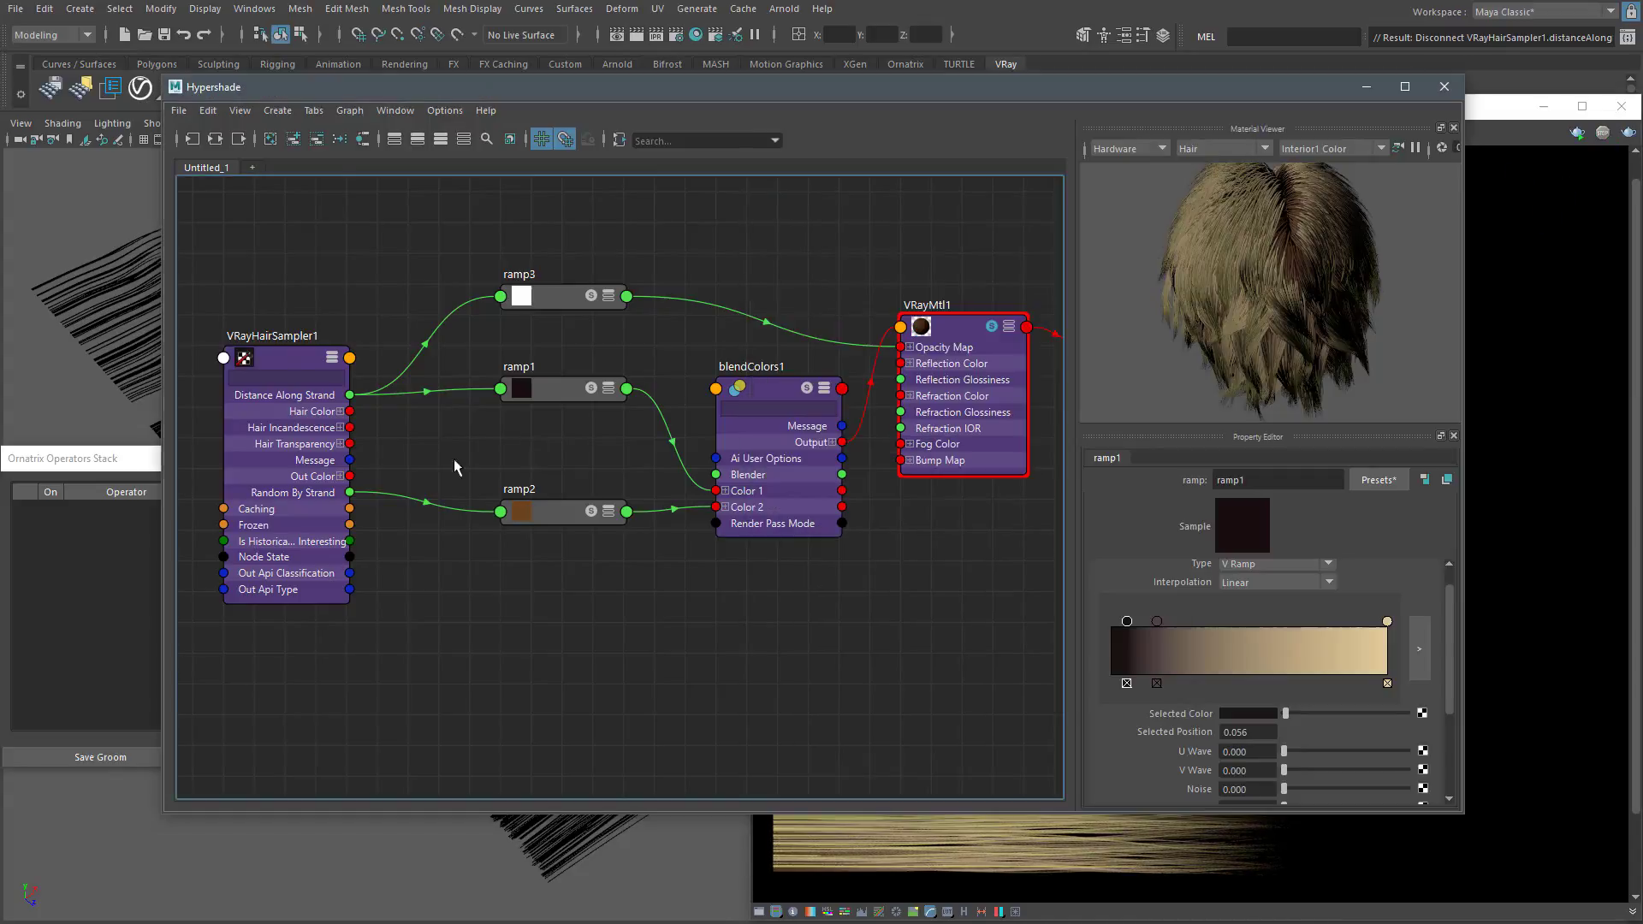
drag(714, 473, 716, 474)
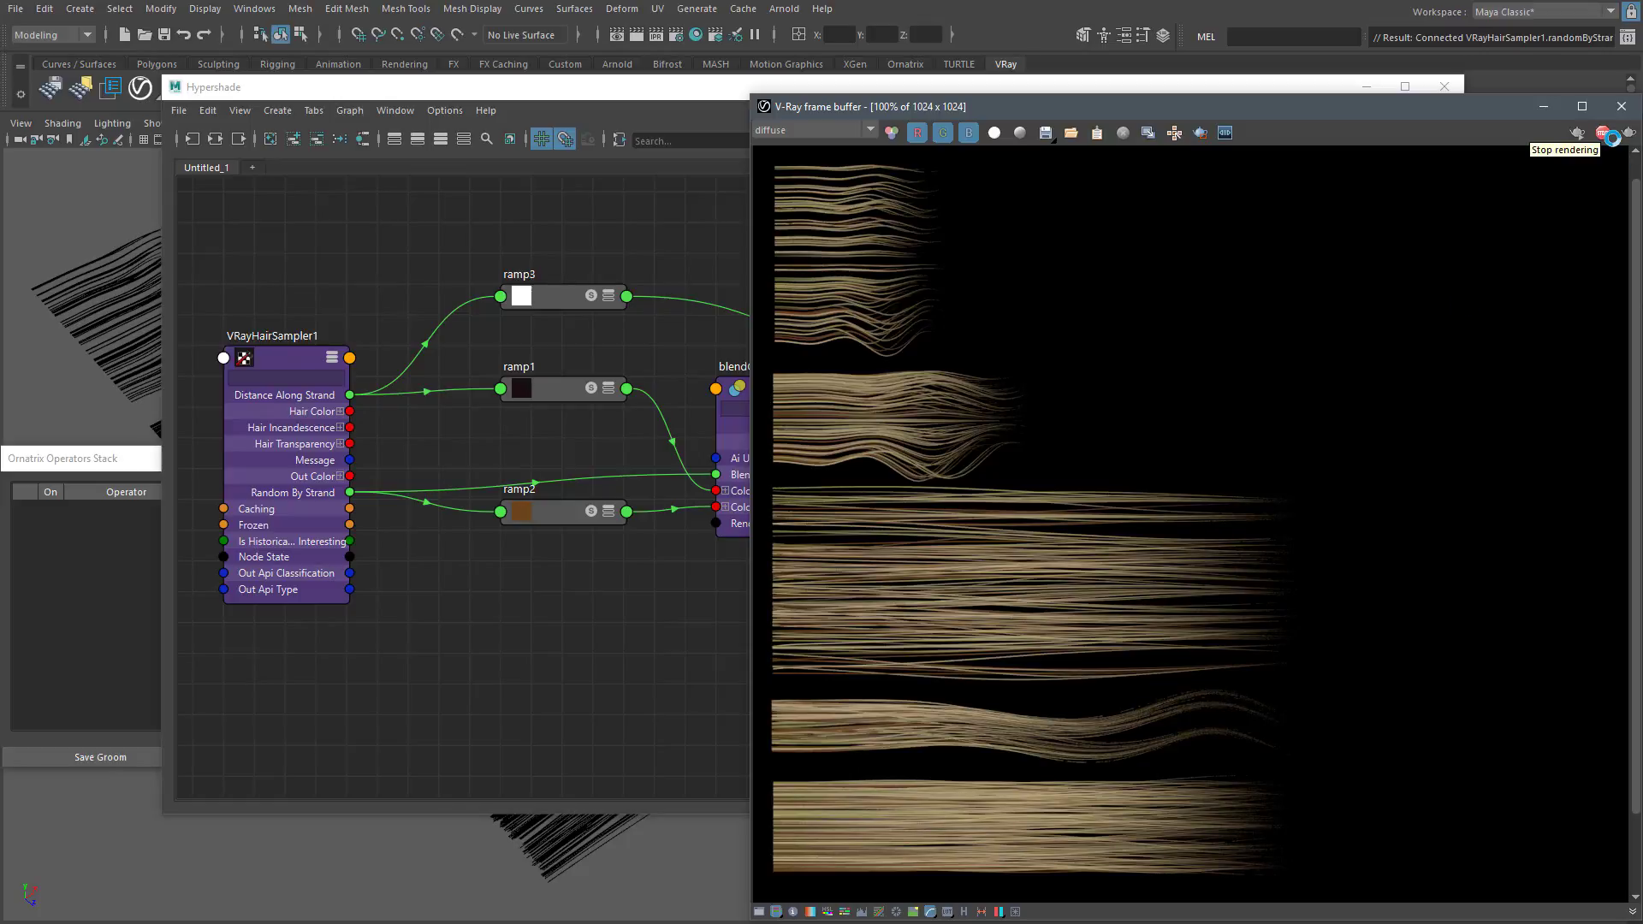
Change the first color stop of ramp2 to a light tan
click(588, 506)
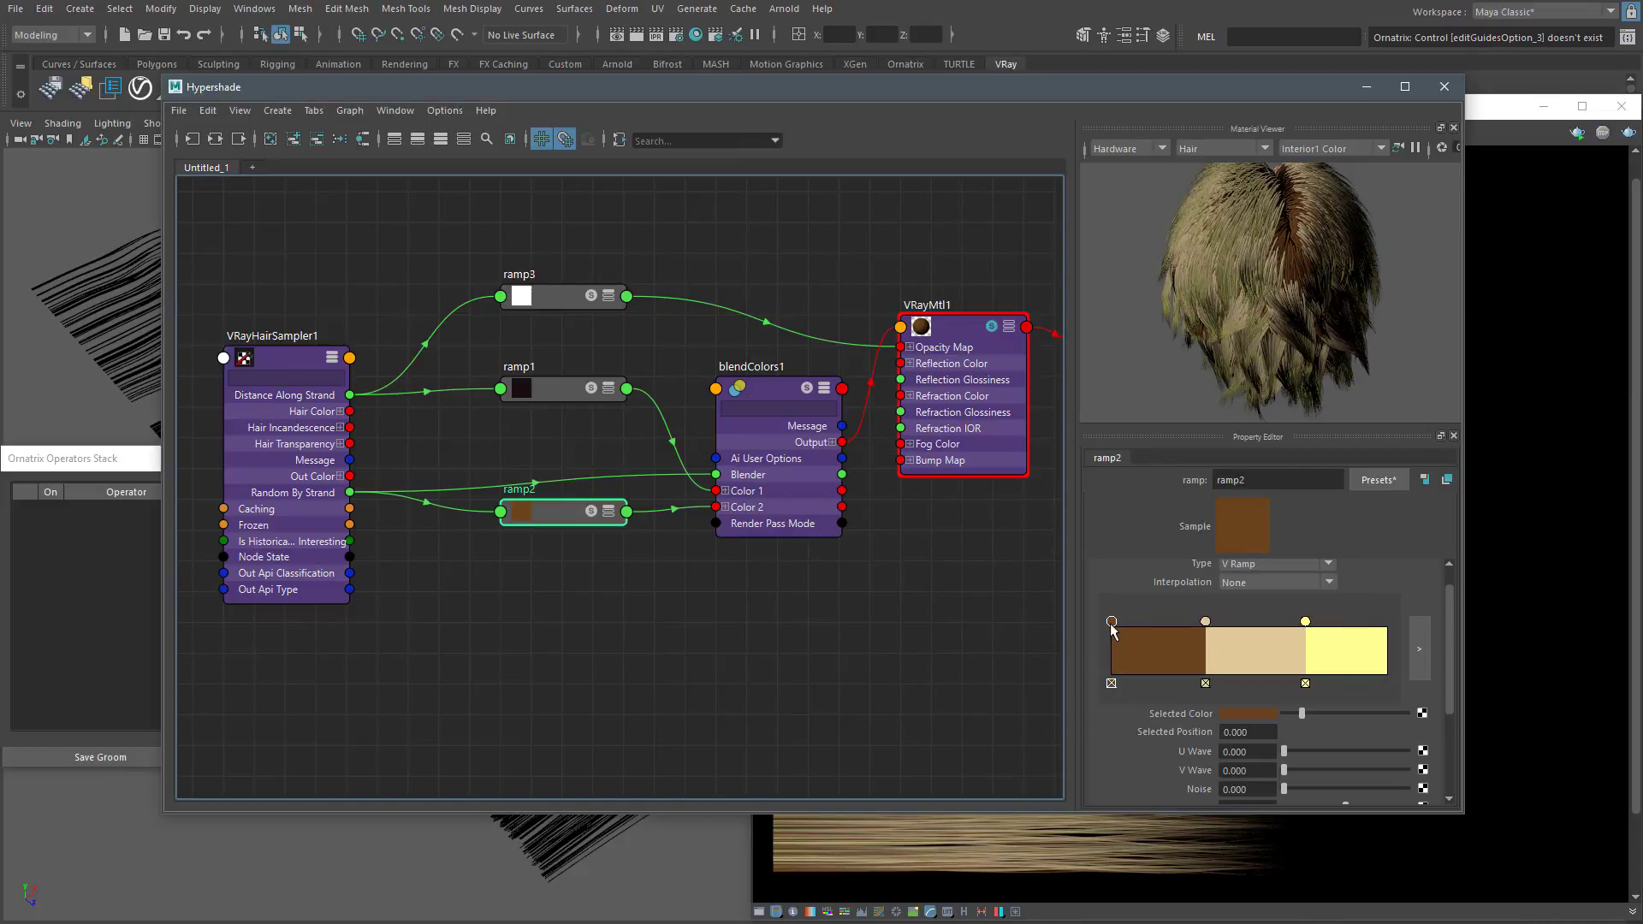
click(1248, 713)
click(1135, 705)
click(1259, 802)
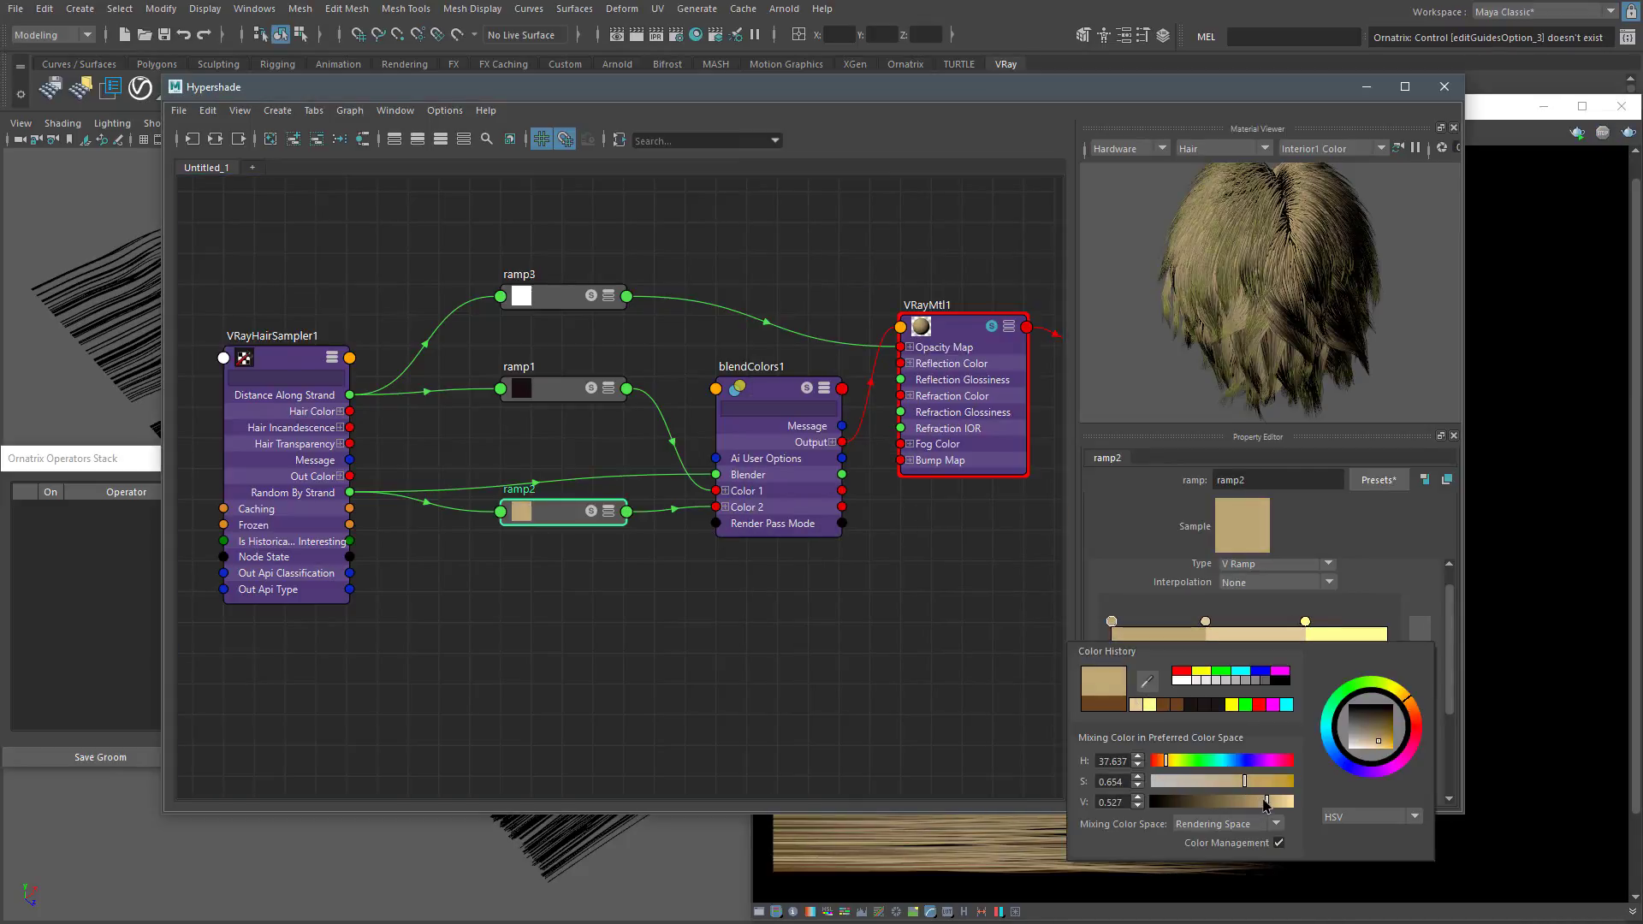
Tone down ramp2's last color stop to a paler, slightly darker yellow and re-render the diffuse pass
click(1305, 621)
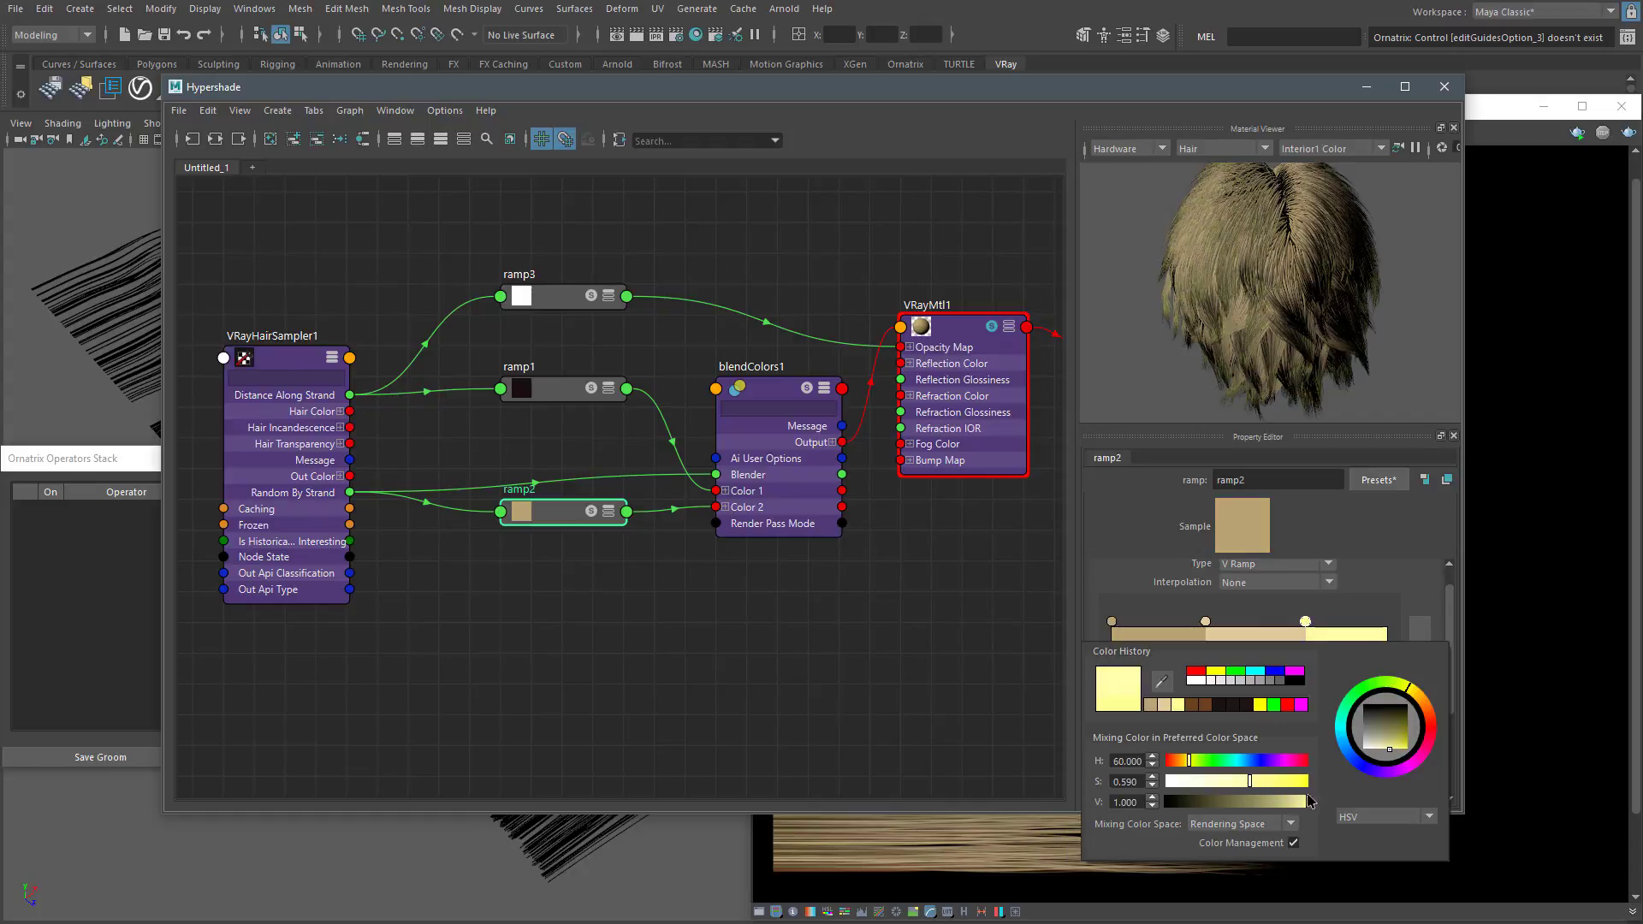
drag(1307, 799, 1284, 800)
click(1266, 714)
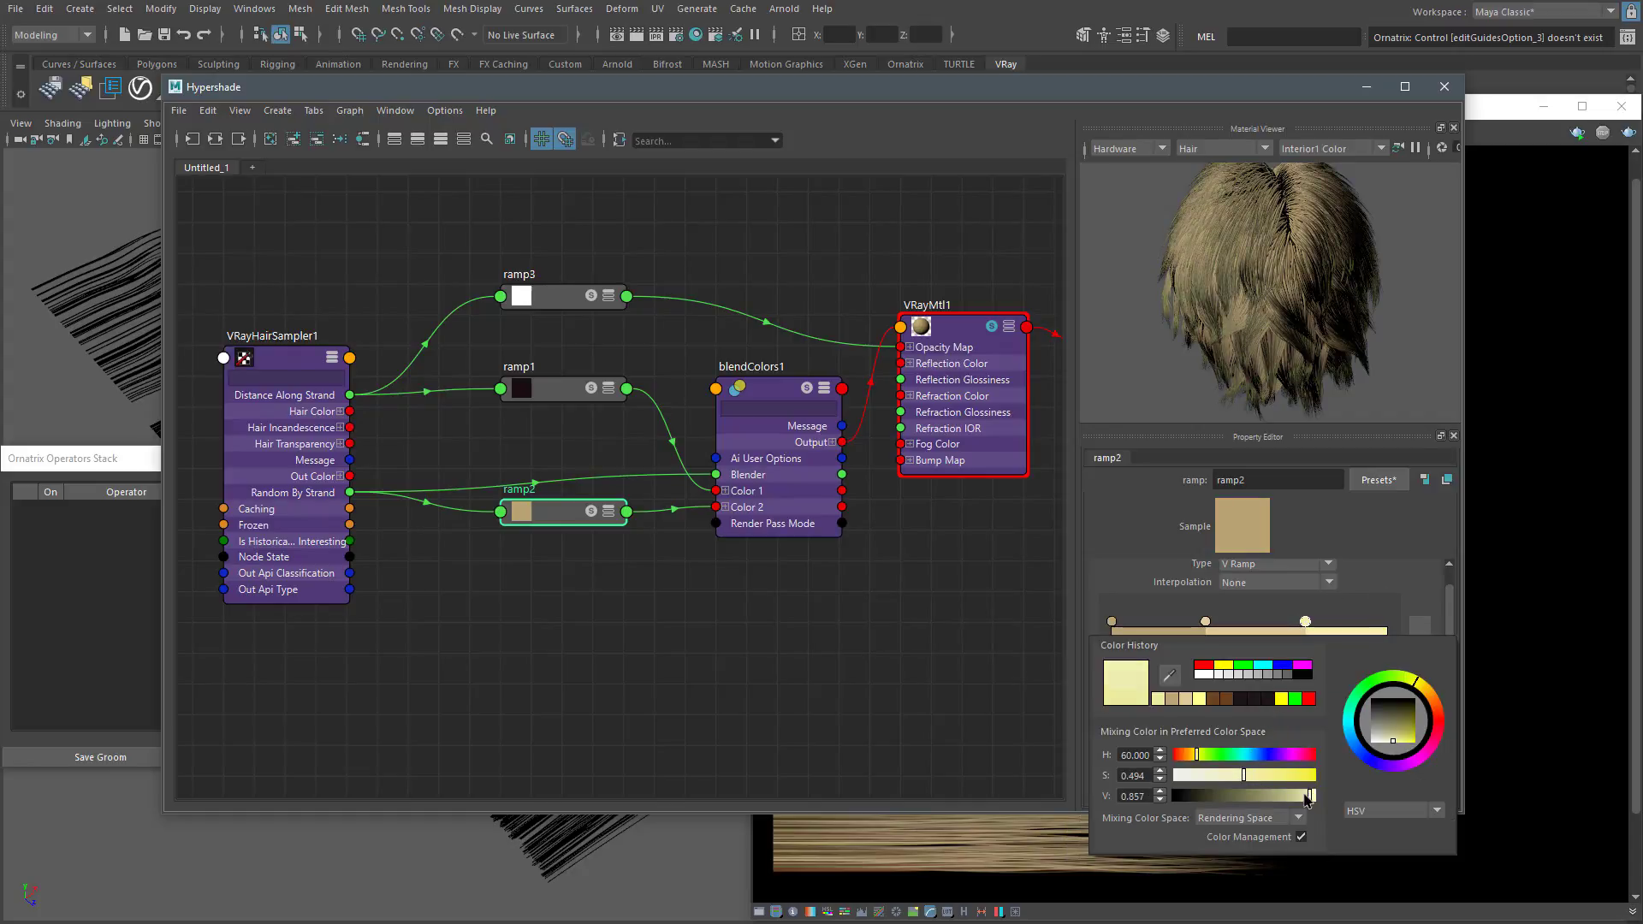
click(1488, 275)
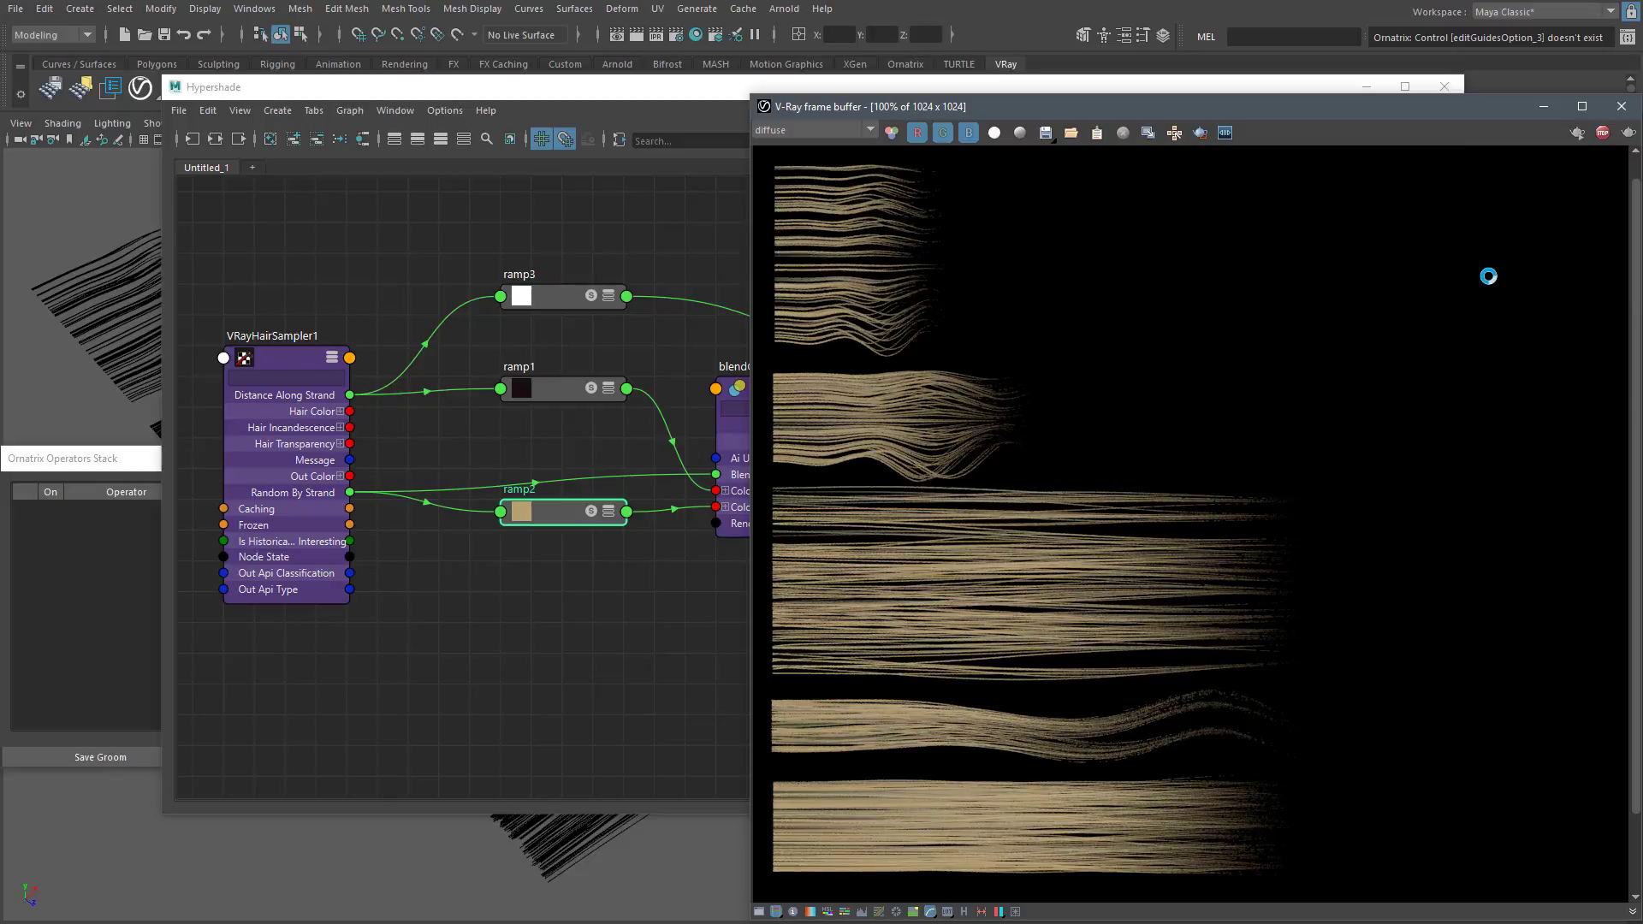
Recolor ramp2's first stop golden brown and its last stop a more saturated yellow, and render the diffuse pass again
click(1602, 135)
click(1267, 85)
click(1111, 621)
click(1264, 715)
mouse_move(1278, 802)
mouse_down()
mouse_move(1258, 804)
mouse_move(1264, 781)
mouse_up()
click(1307, 623)
click(1265, 714)
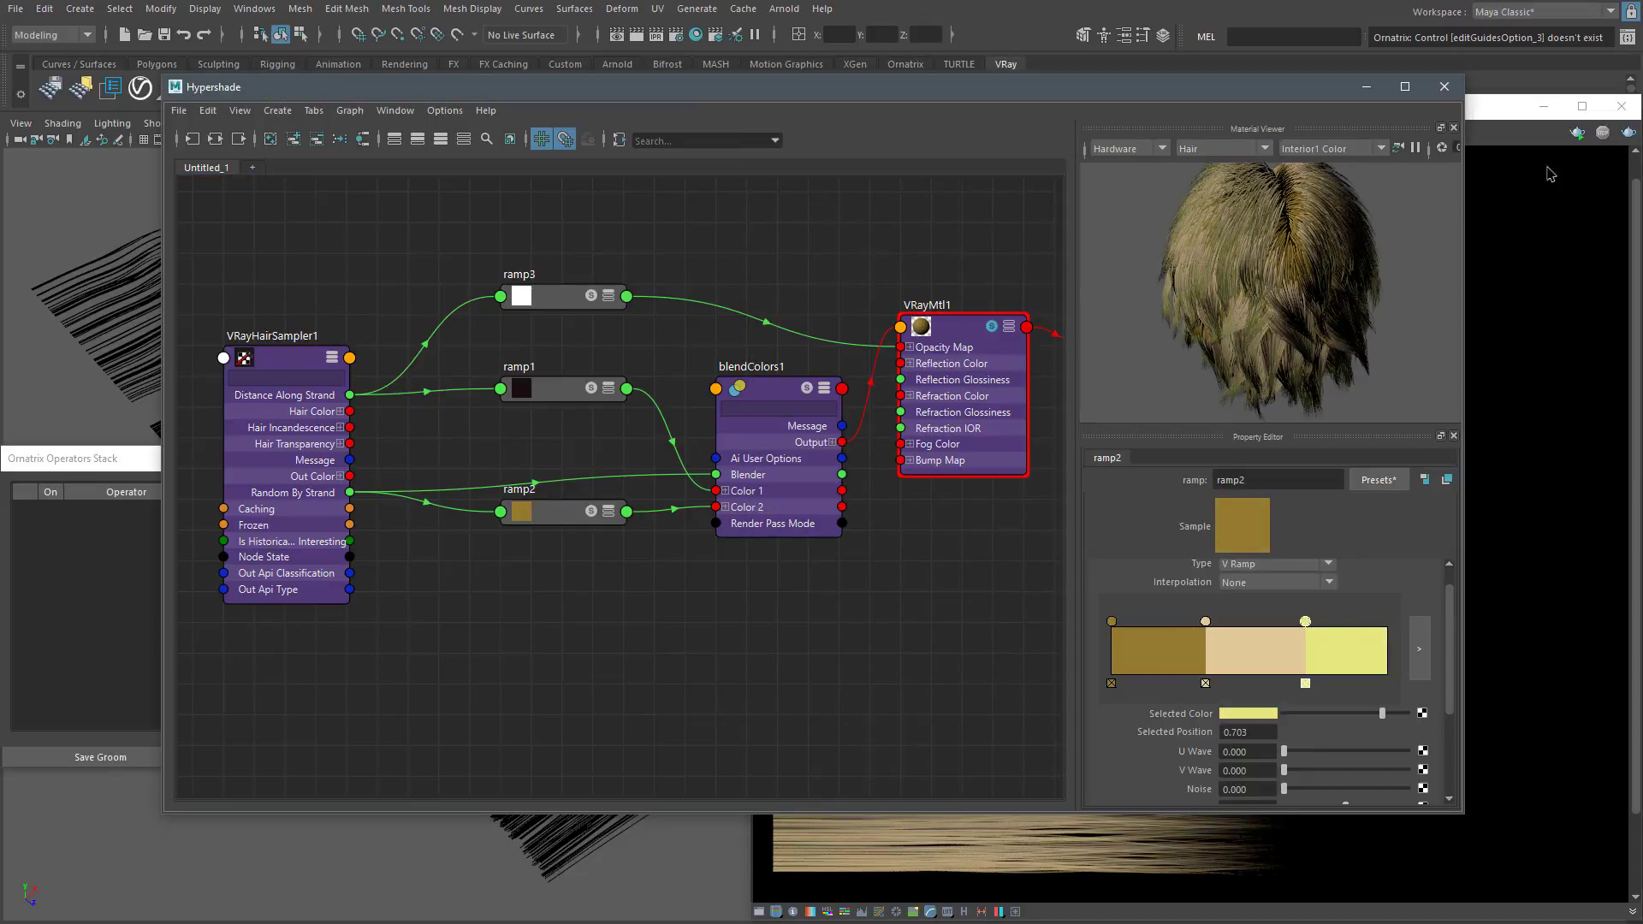
click(1577, 134)
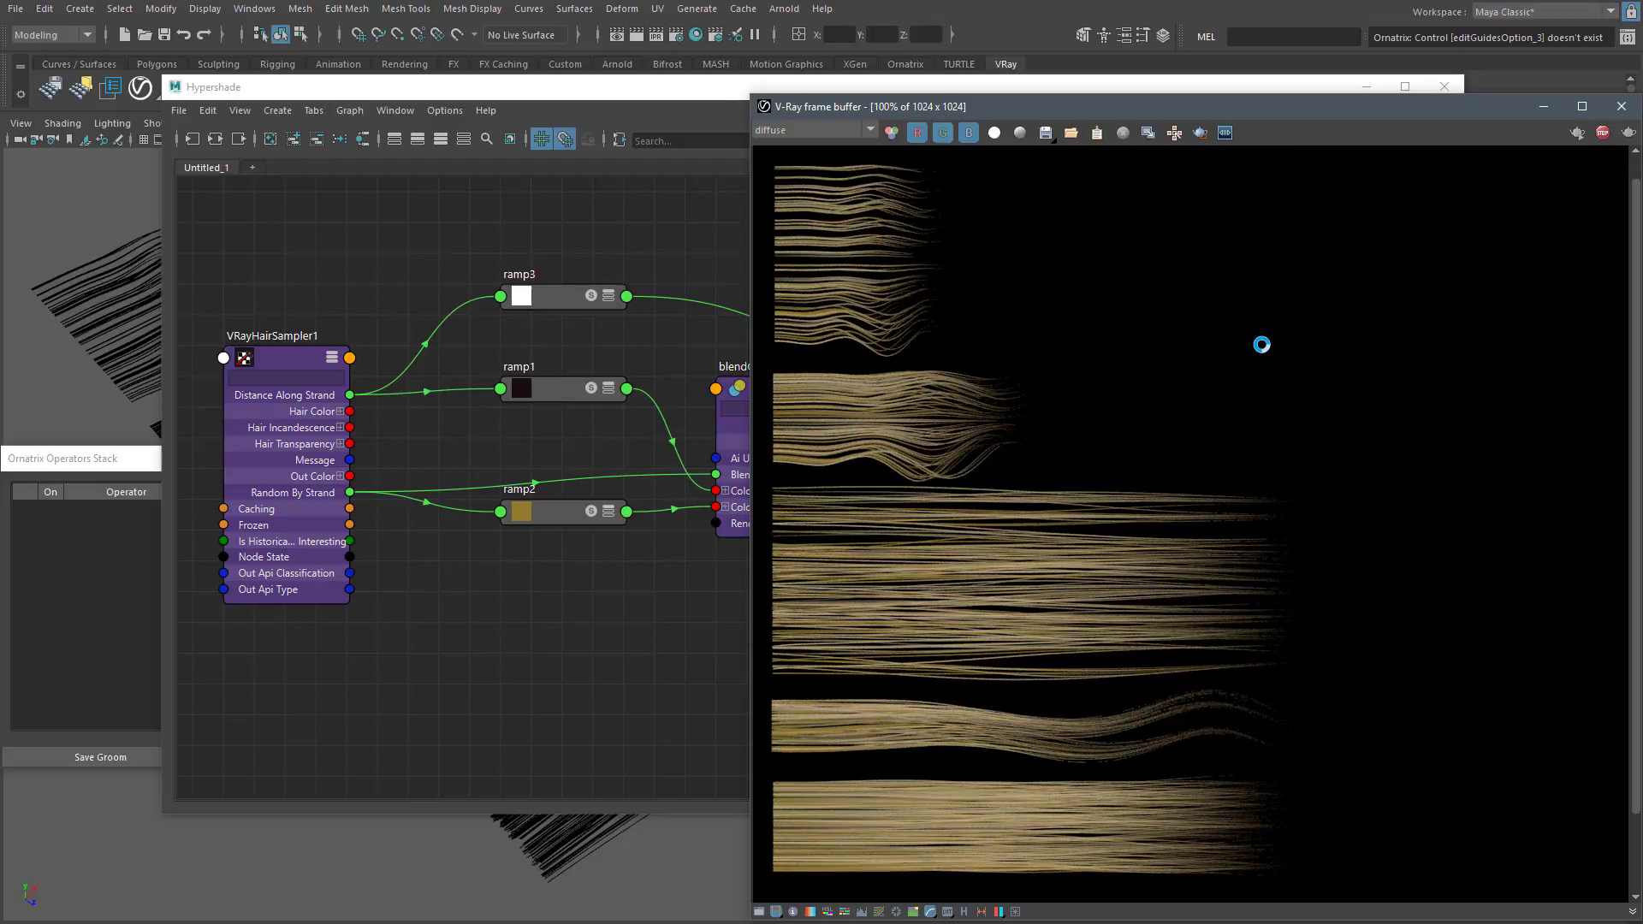
click(1604, 134)
Close the Hypershade and save the rendered diffuse image under the name Diffuse
click(1300, 85)
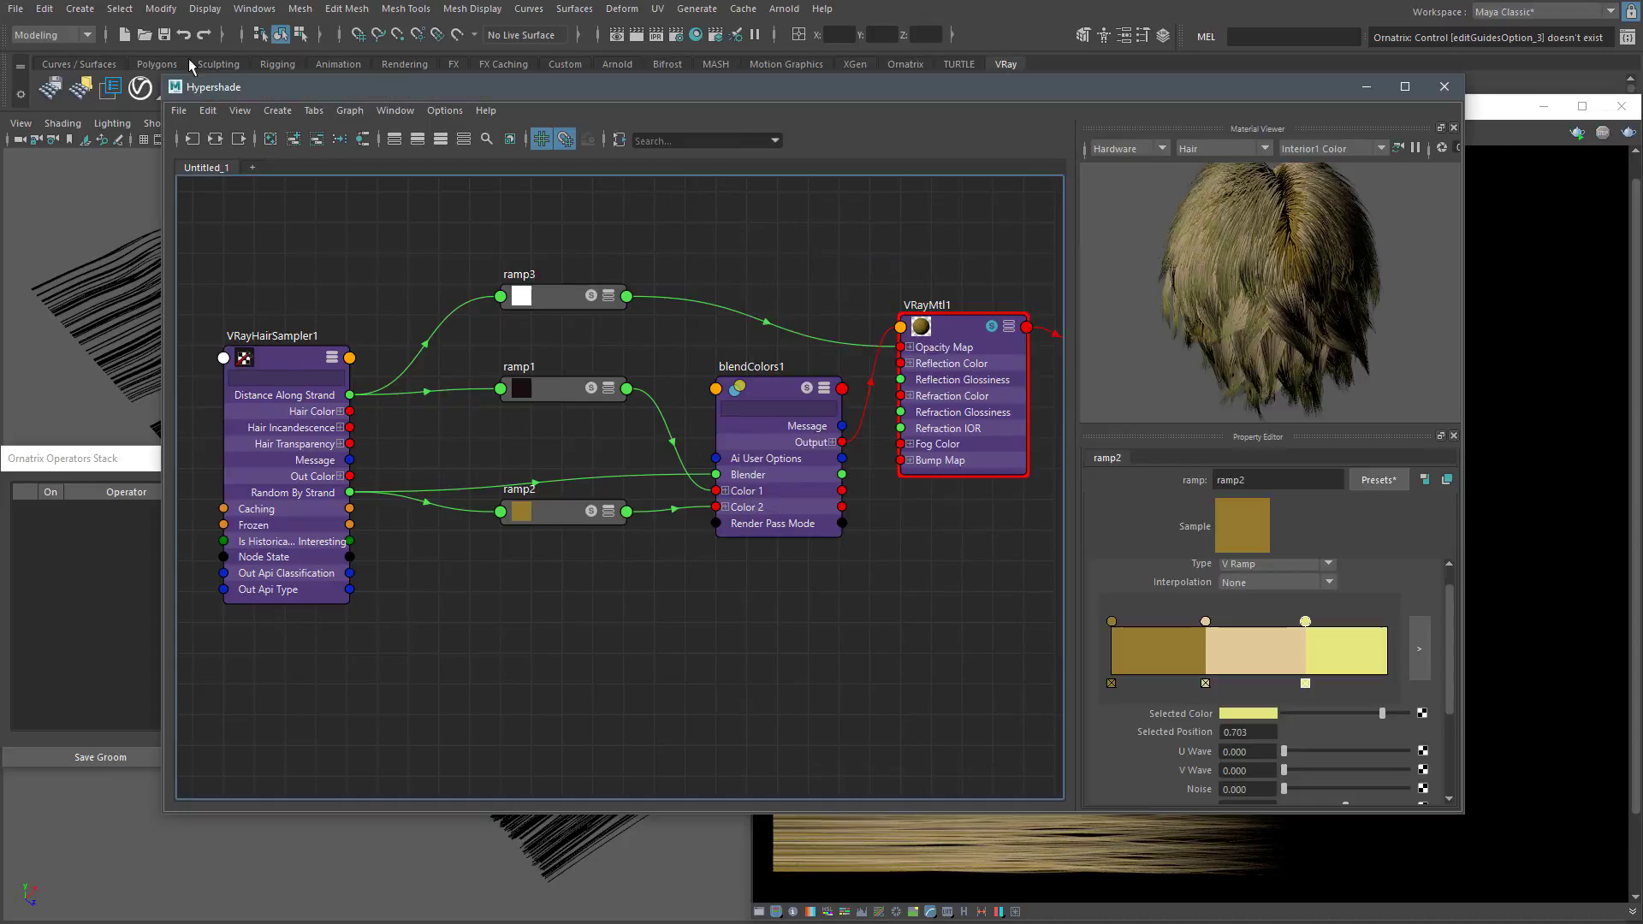
click(1444, 87)
drag(1086, 112, 915, 110)
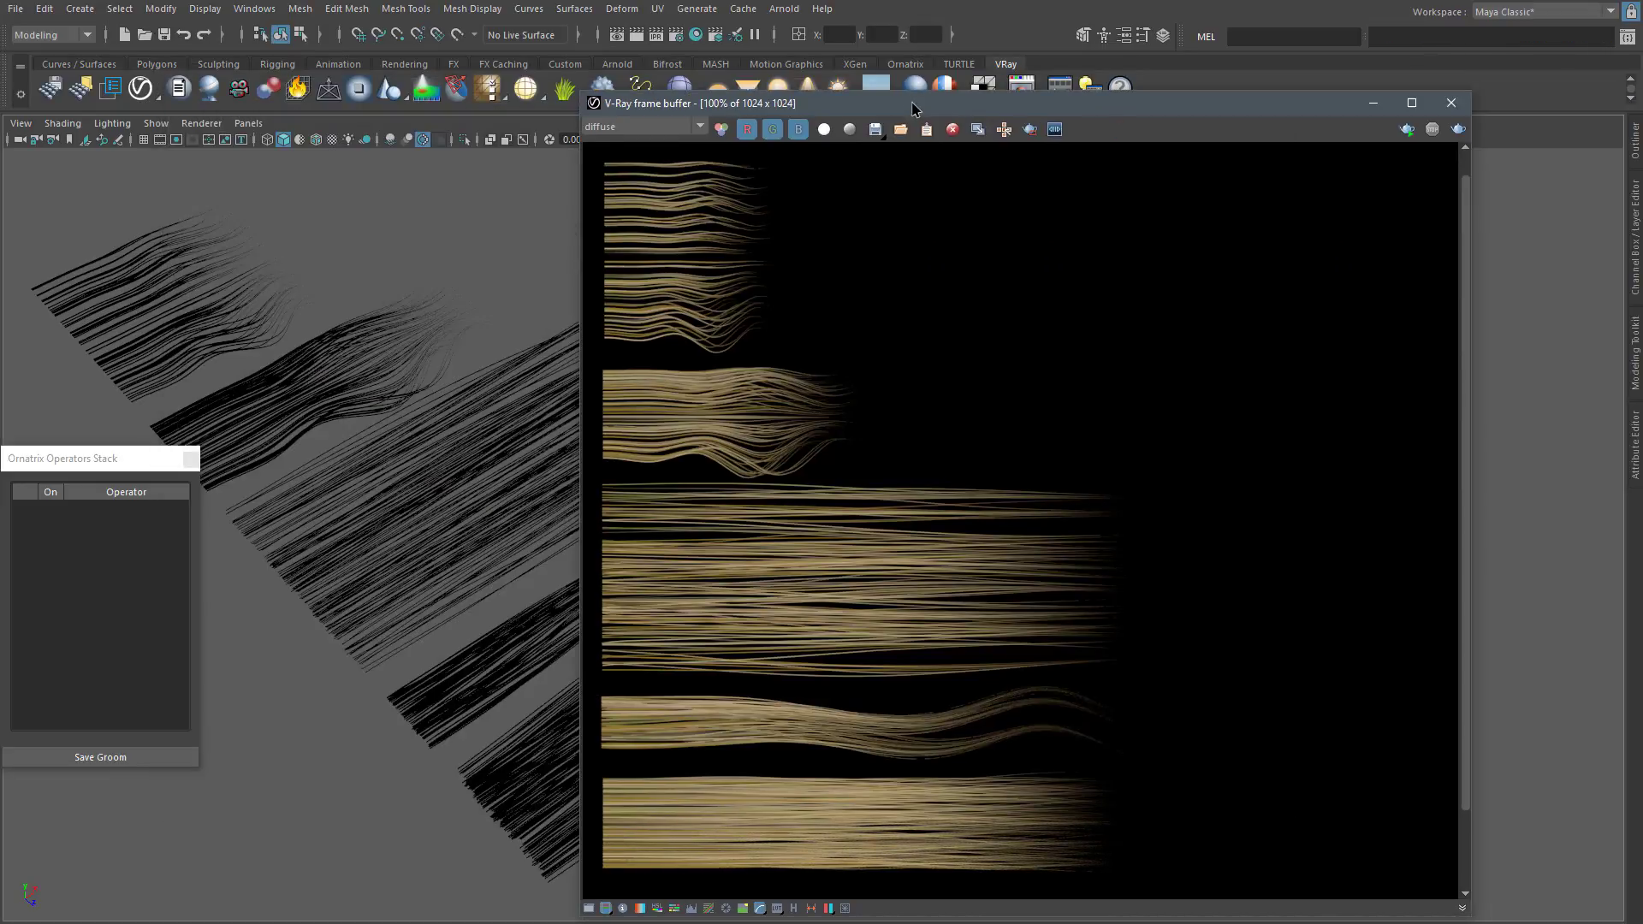
click(874, 129)
click(562, 723)
text(Diffuse)
click(1286, 724)
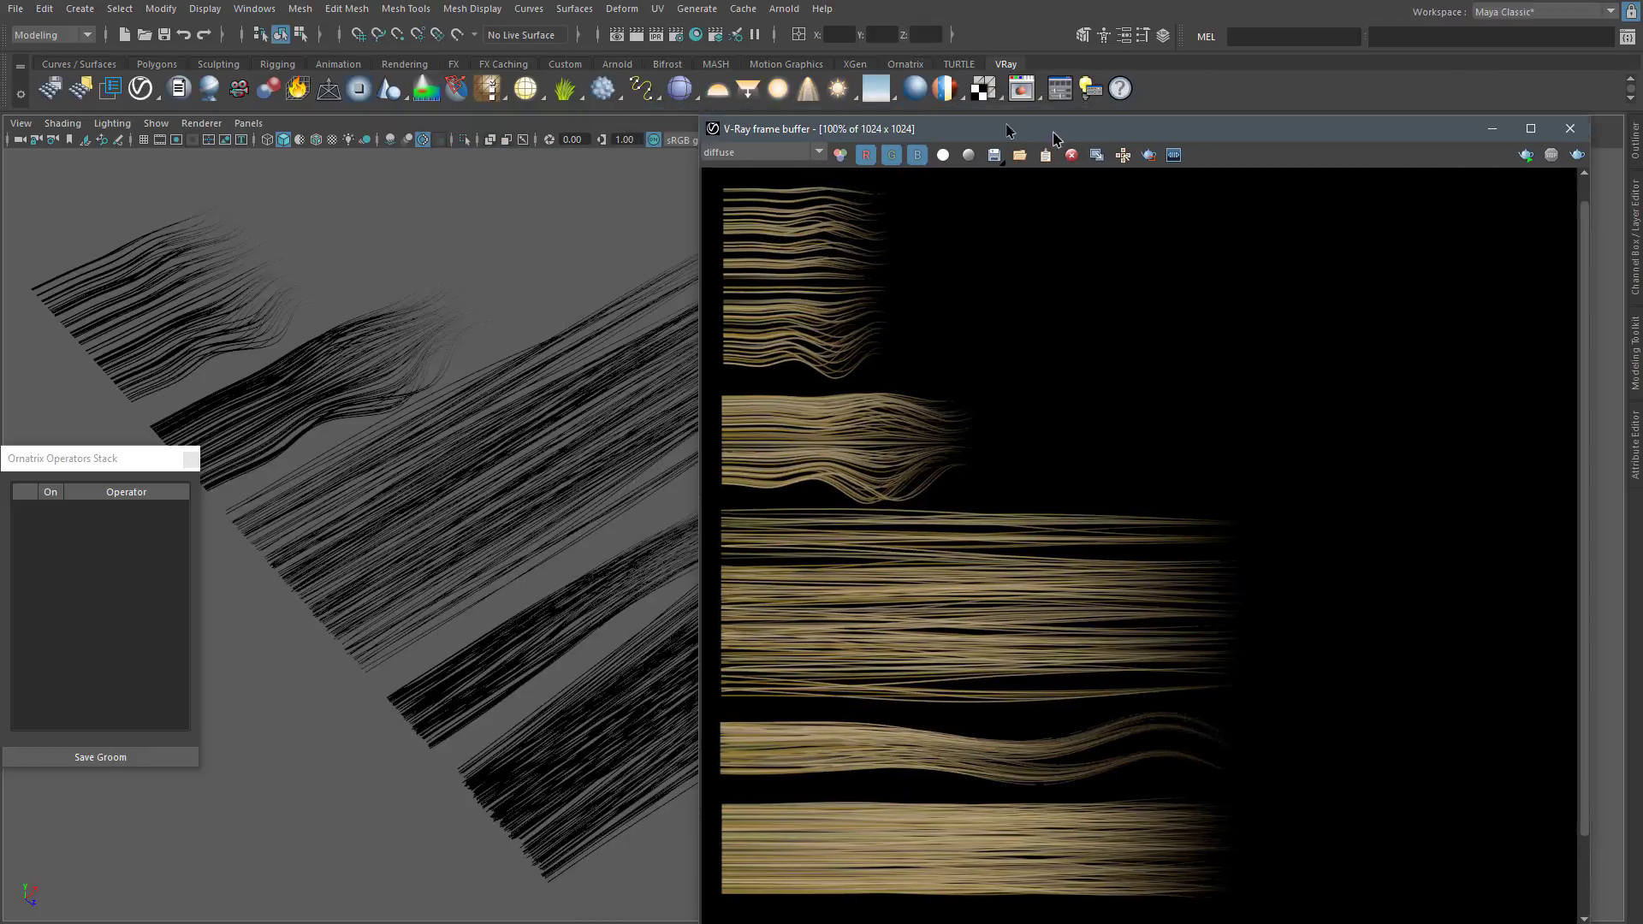
Select pPlane1 through pPlane5 and open their UVs in the UV Editor with UV shell selection
click(1488, 330)
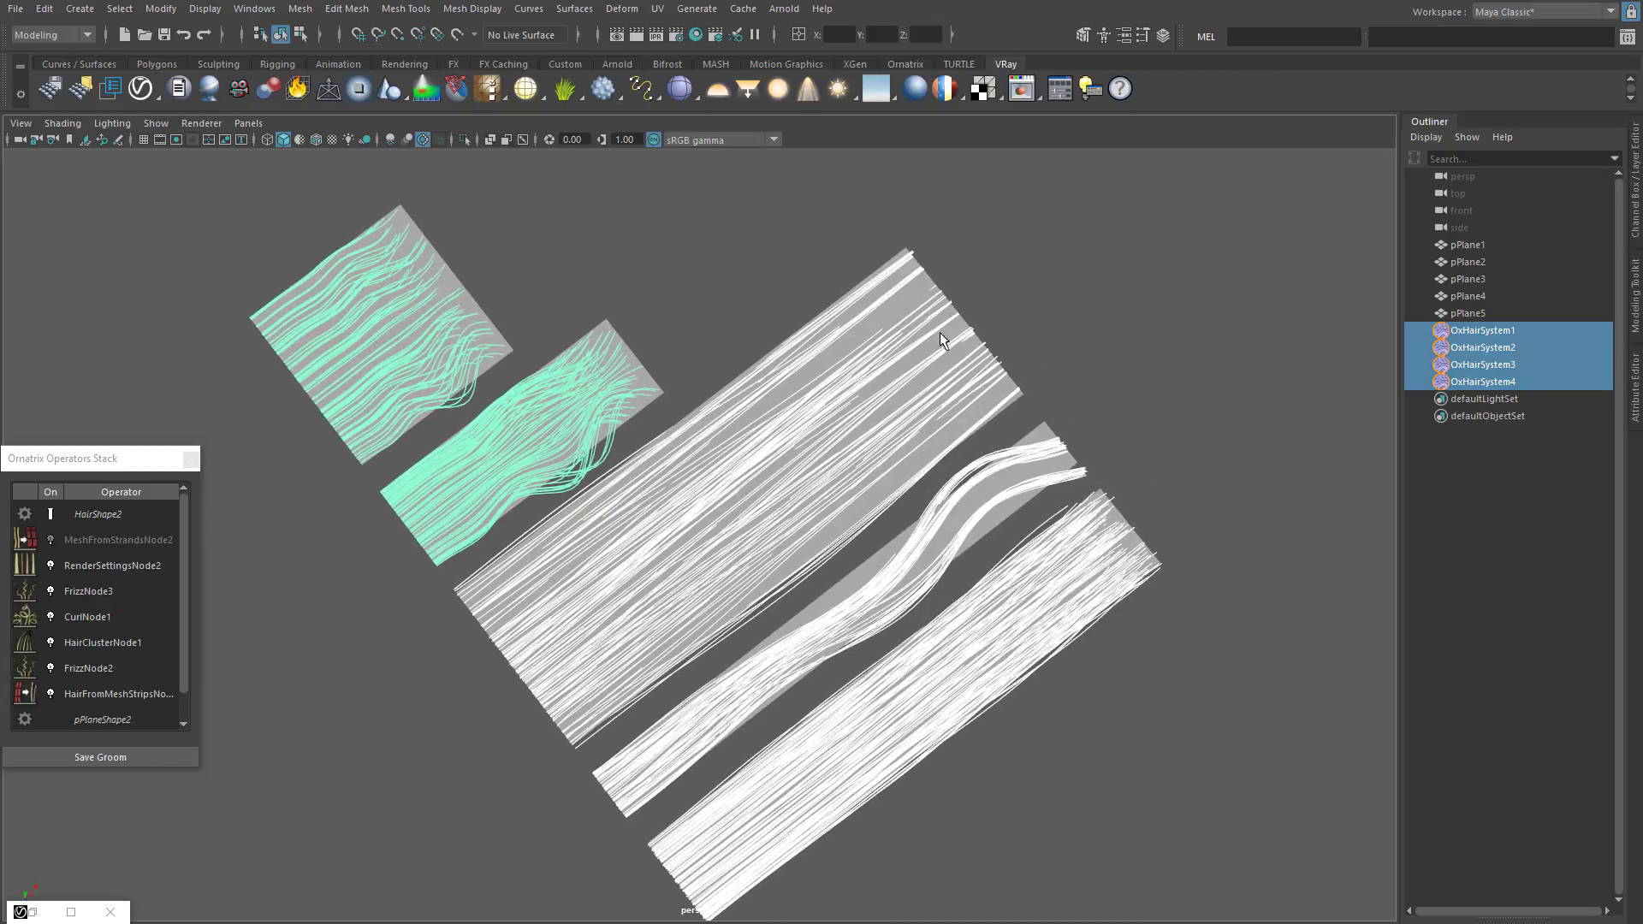
click(1468, 246)
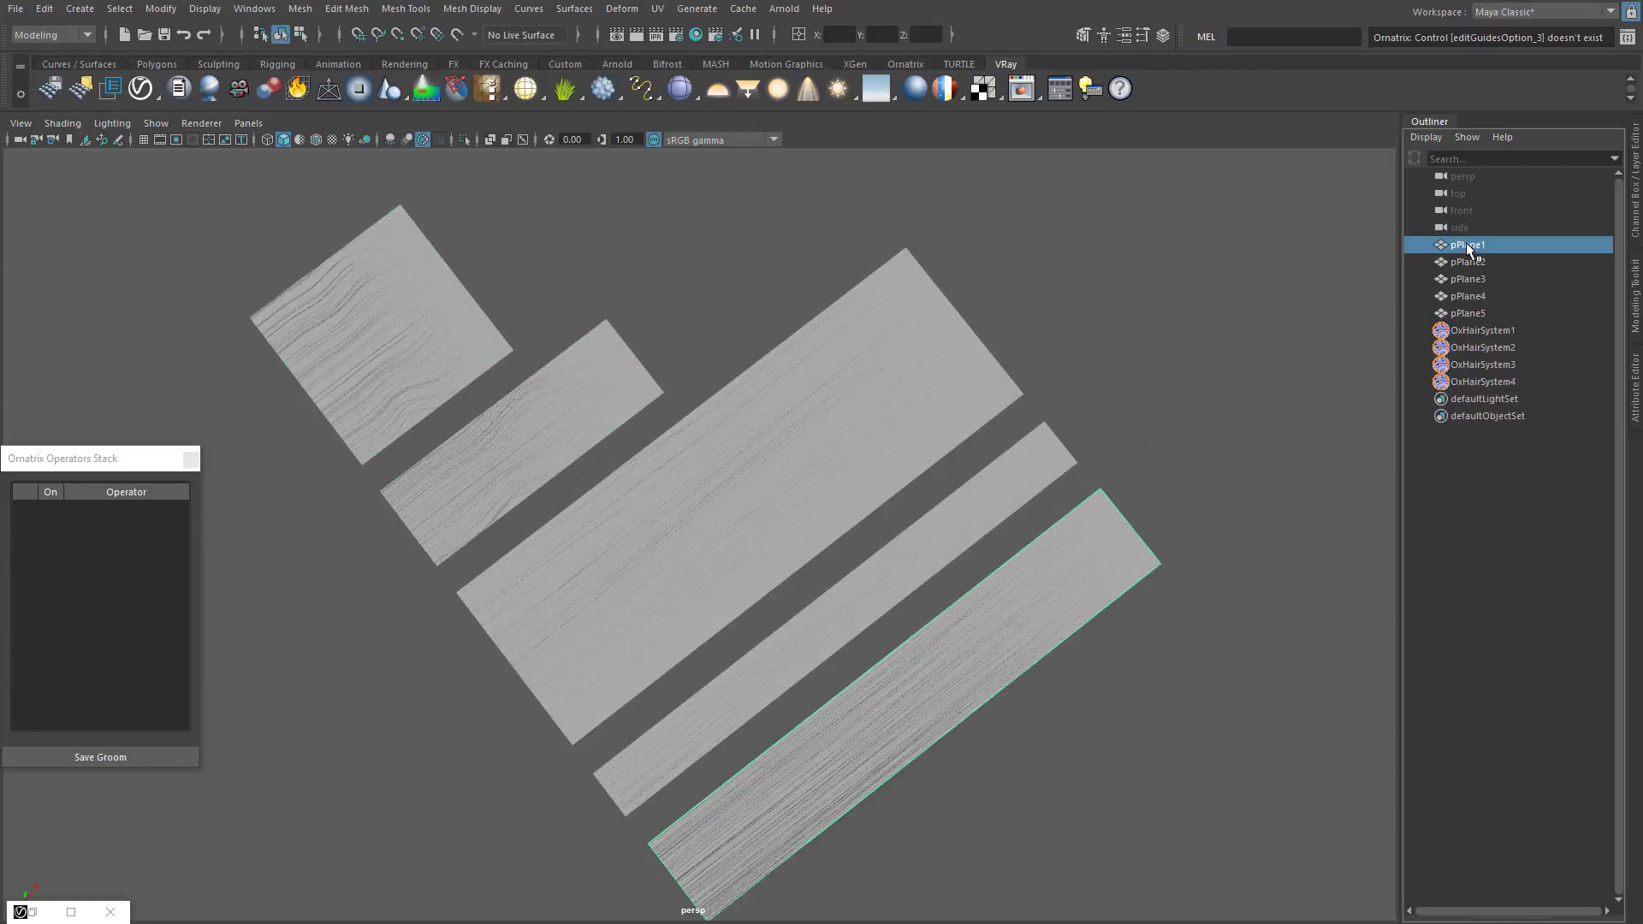
drag(1468, 248, 1468, 313)
click(658, 9)
click(683, 36)
scroll(1009, 434, up, 3)
right_click(986, 391)
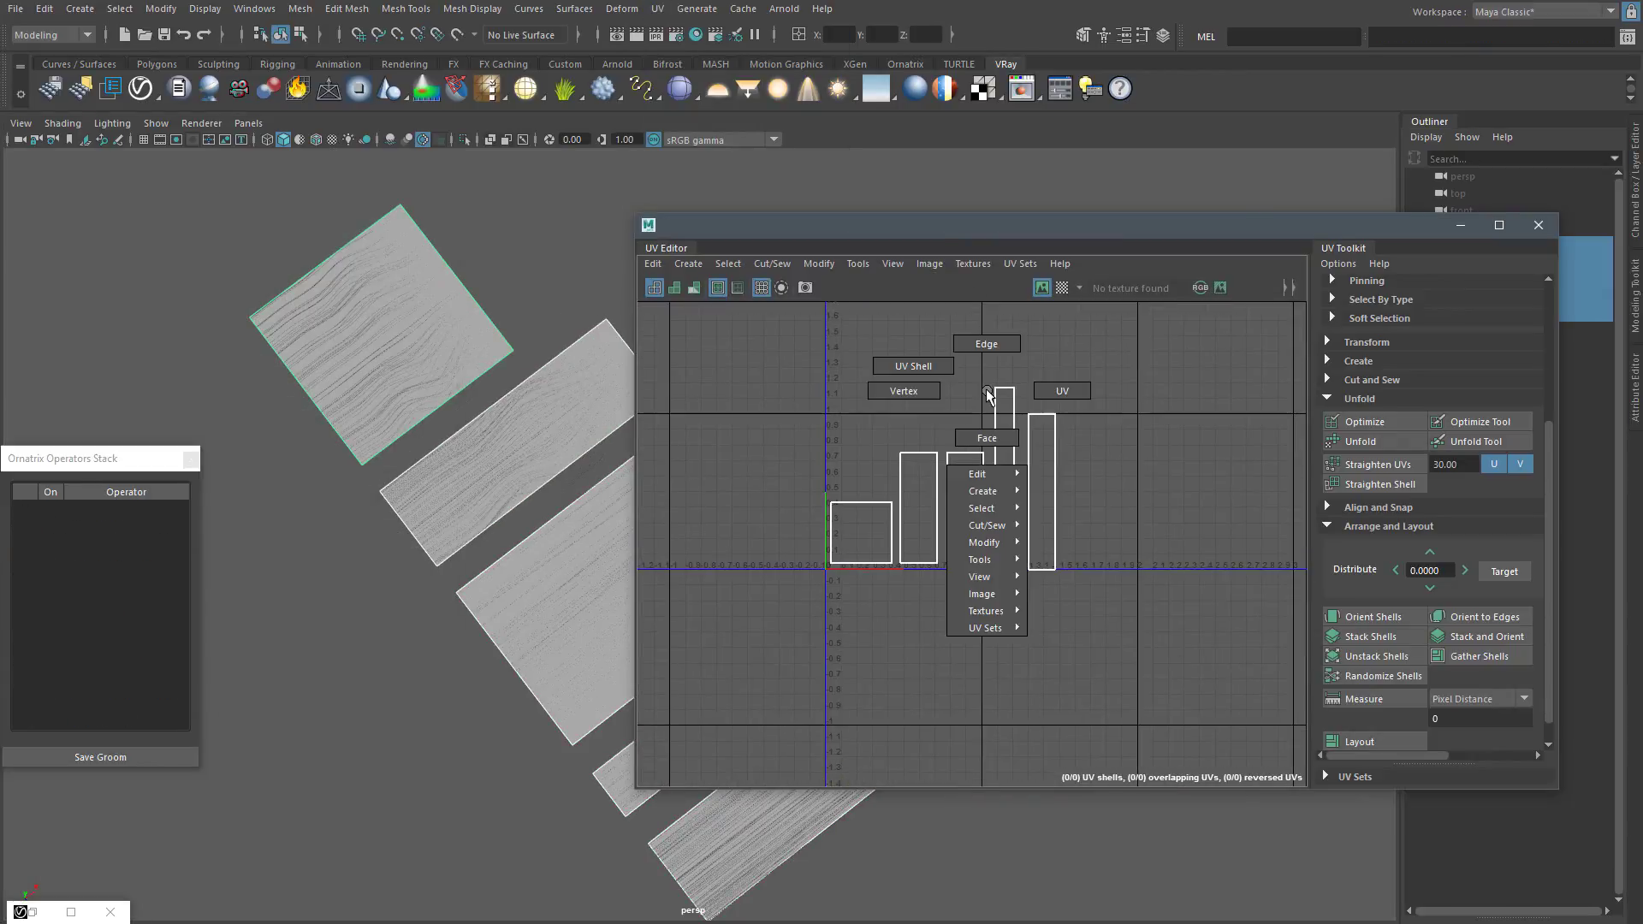
right_drag(917, 368, 917, 368)
click(1061, 288)
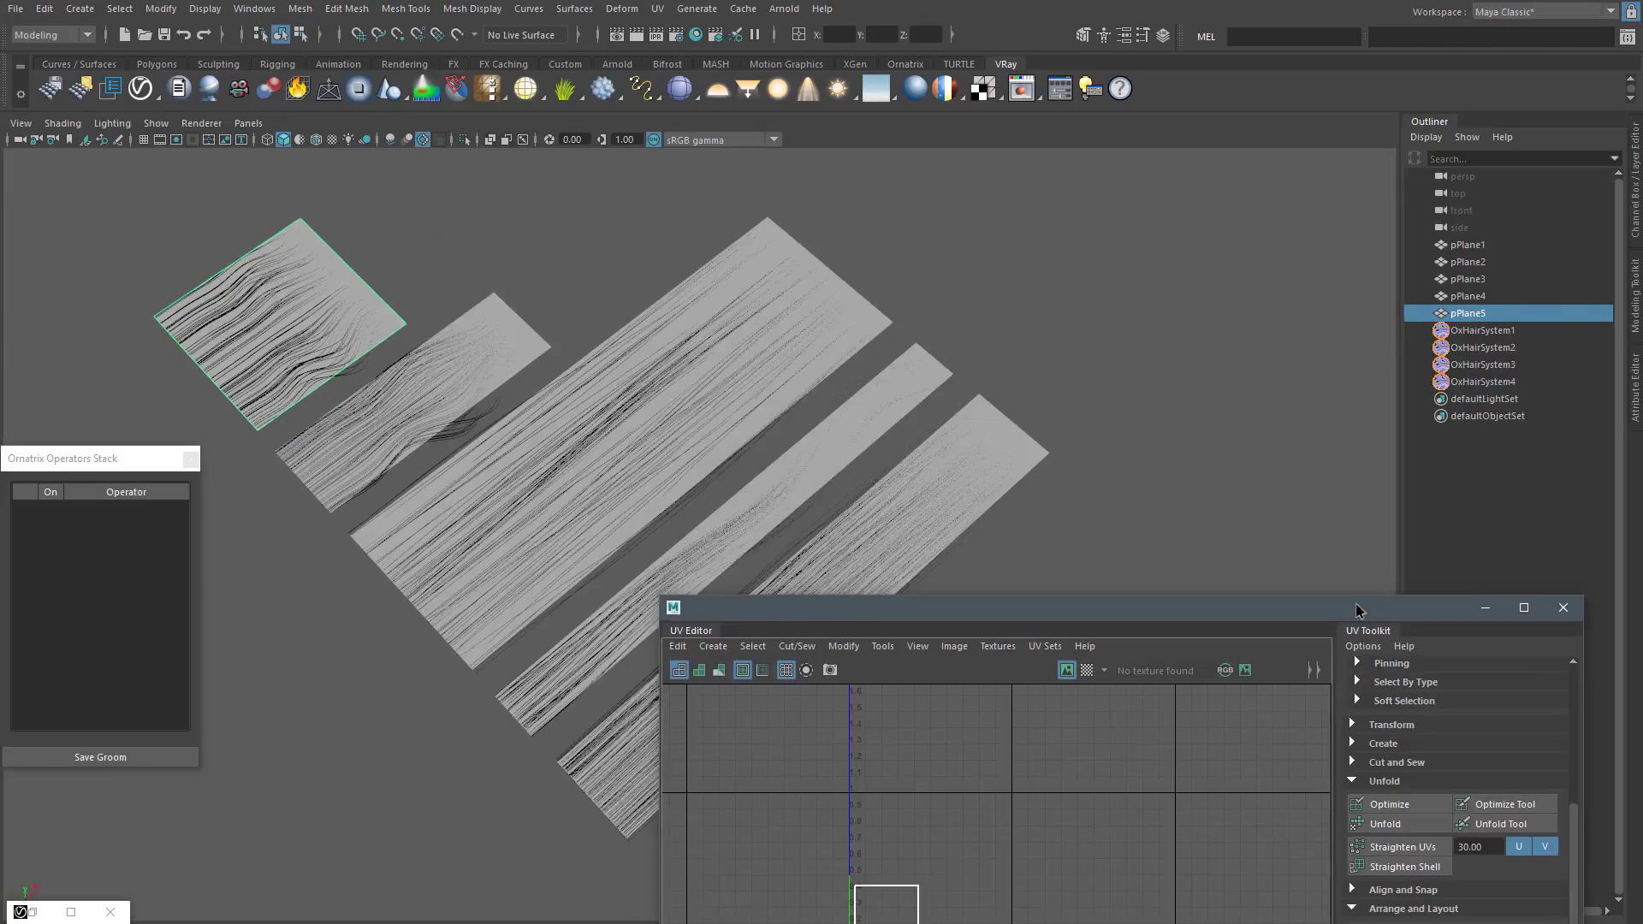
Assign Diffuse.diffuse.tga as a file texture to the Color of the planes' lambert1 material and show textures in the viewport
drag(1468, 244, 1468, 313)
right_drag(936, 267, 931, 676)
right_drag(707, 257, 704, 674)
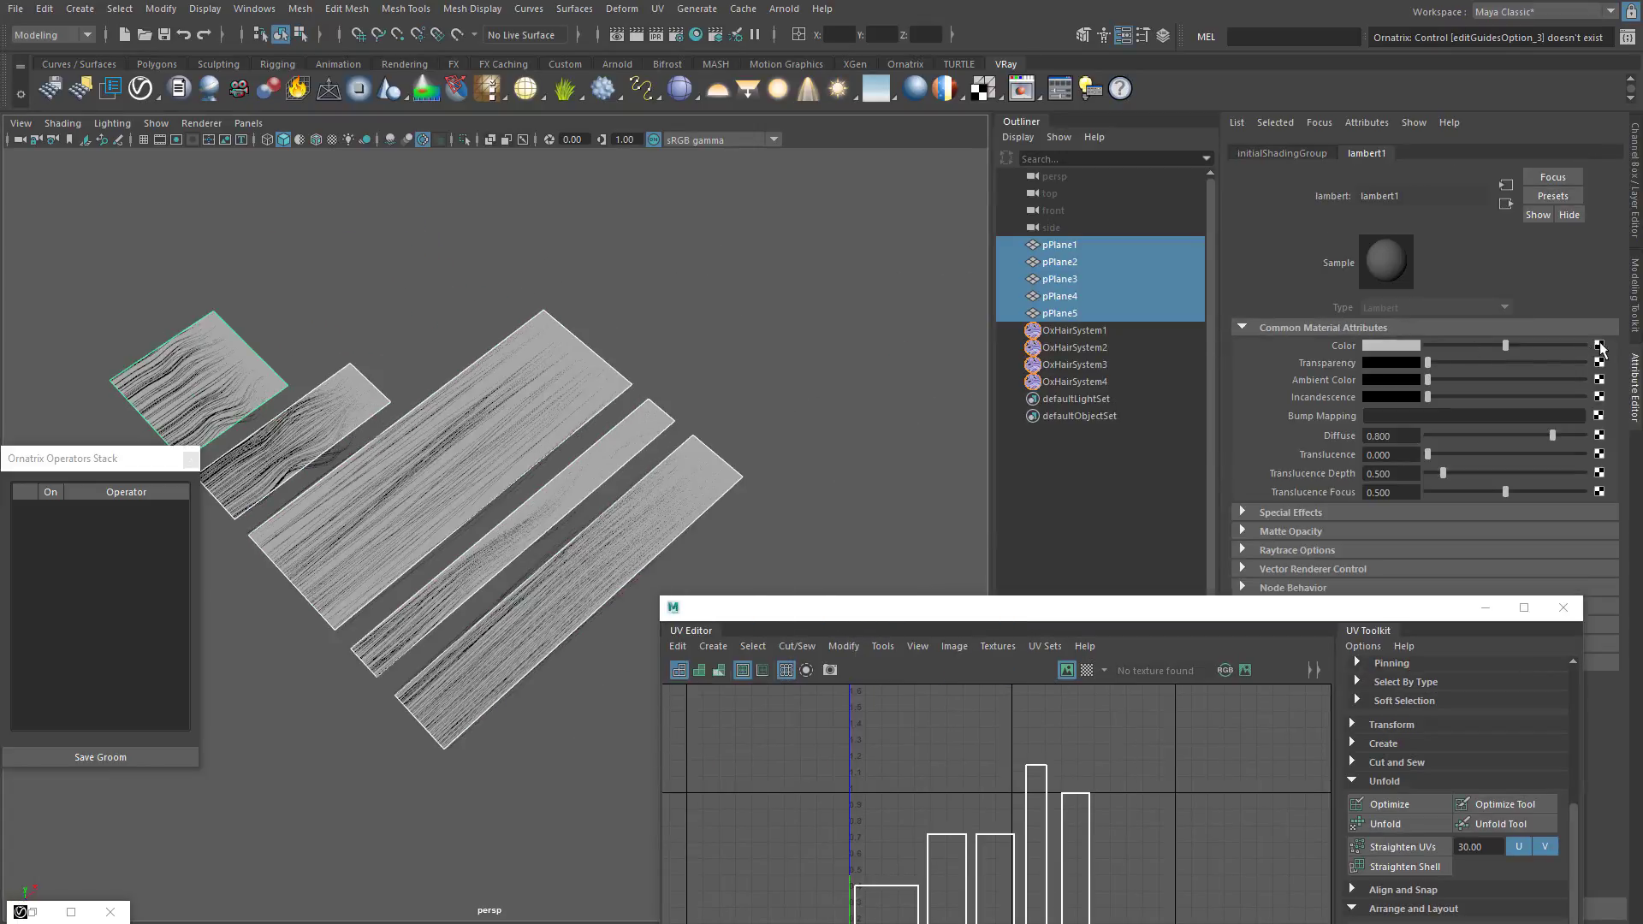
click(1599, 346)
drag(711, 319, 747, 236)
click(721, 644)
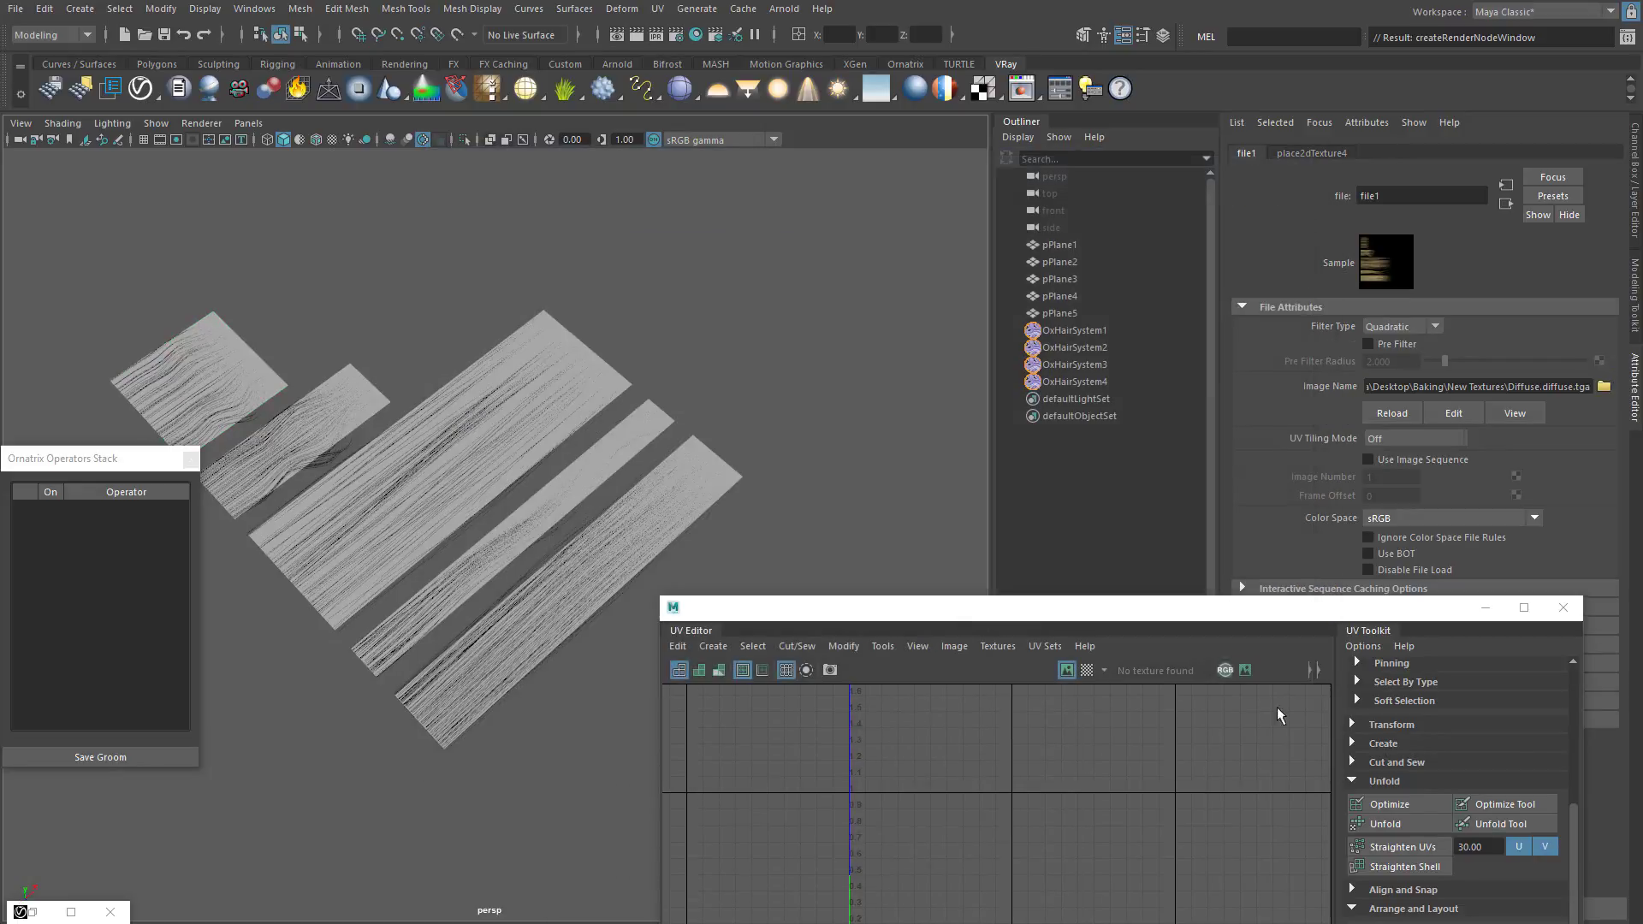
key(6)
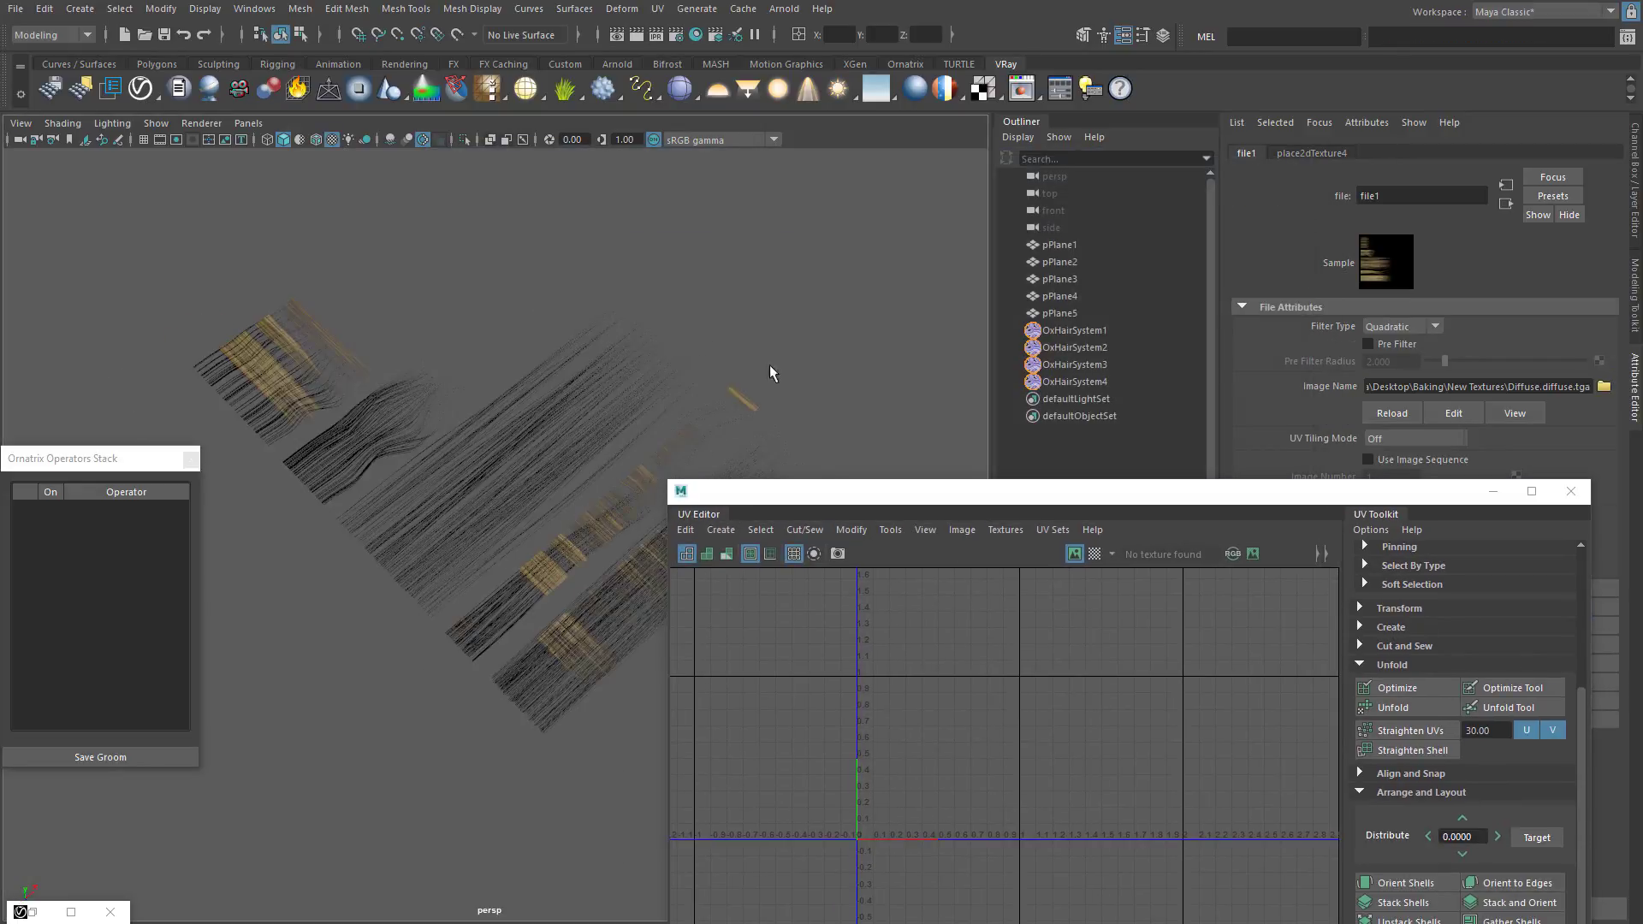
Hide OxHairSystem1 through OxHairSystem4 so only the textured planes are shown
alt+drag(770, 373, 590, 377)
drag(1303, 491, 929, 741)
scroll(810, 370, up, 3)
alt+drag(810, 370, 693, 406)
scroll(682, 383, down, 2)
click(1288, 607)
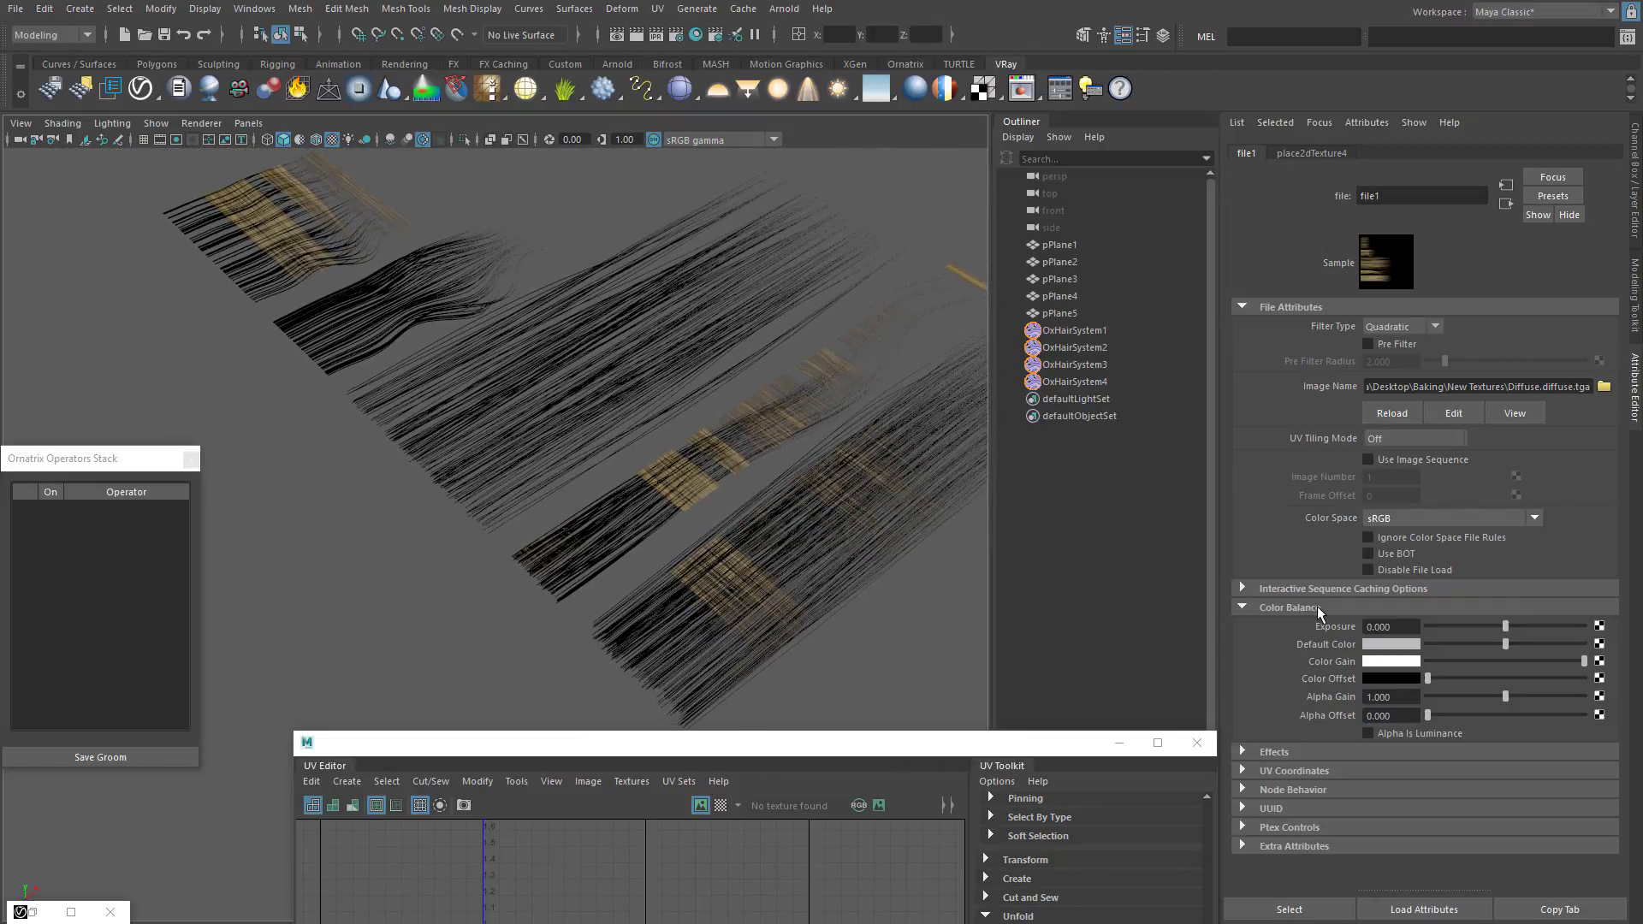
click(1073, 330)
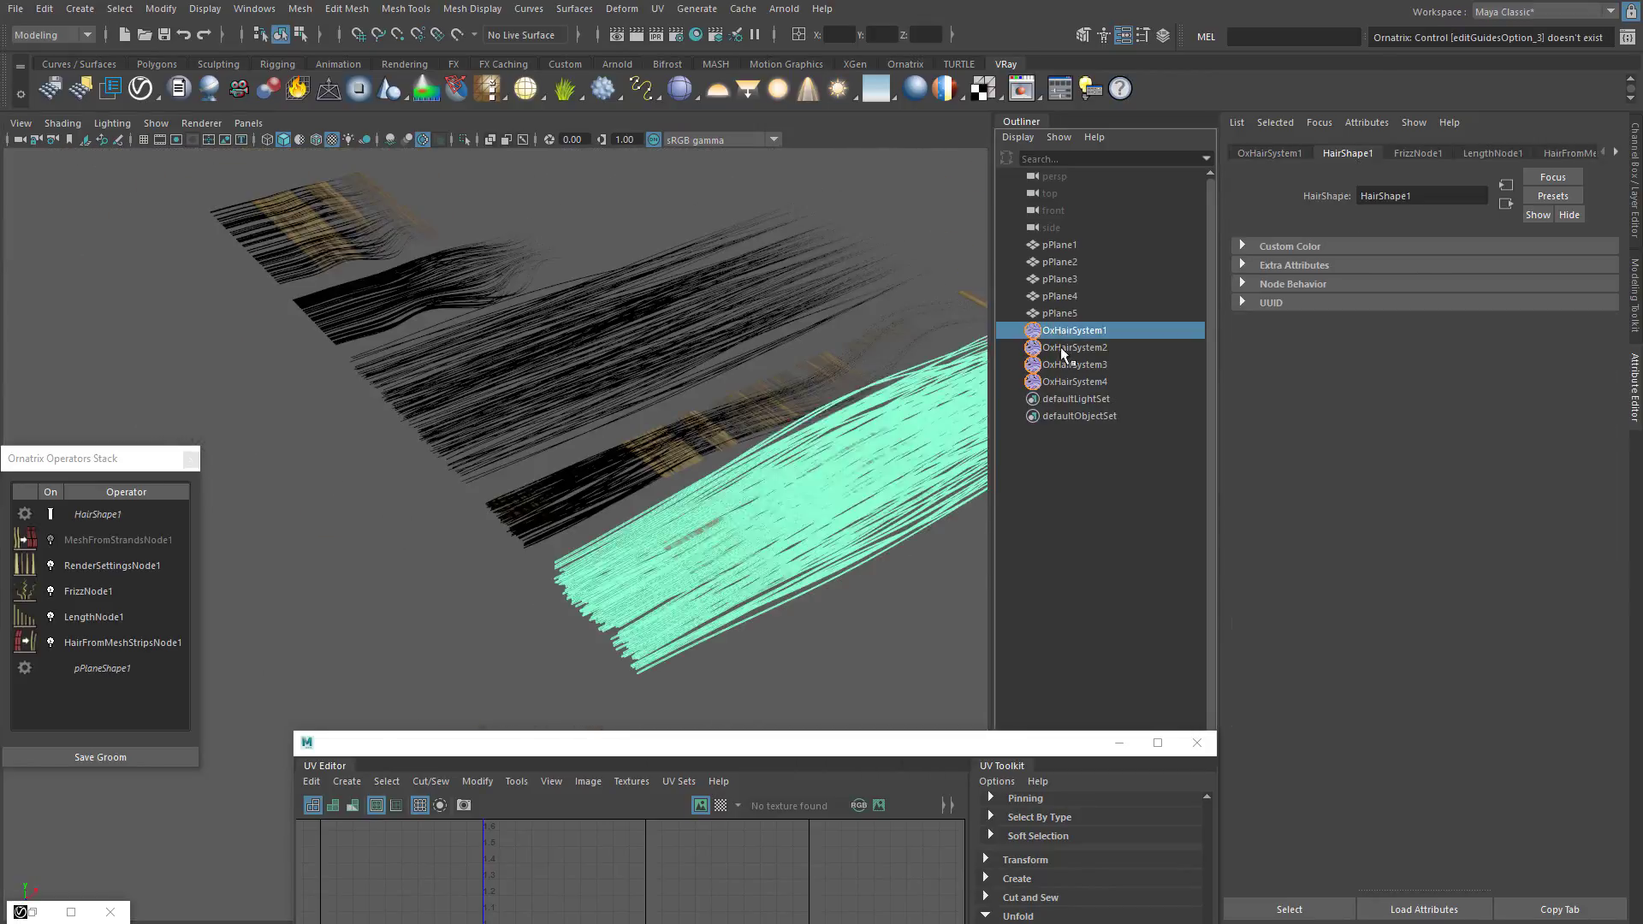
shift+click(1065, 381)
key(h)
Select all five planes and move pPlane5's square UV shell up over the topmost hair clump of the diffuse texture
alt+drag(710, 411, 716, 441)
drag(530, 743, 943, 613)
alt+drag(715, 441, 684, 376)
drag(214, 248, 887, 295)
scroll(598, 445, up, 2)
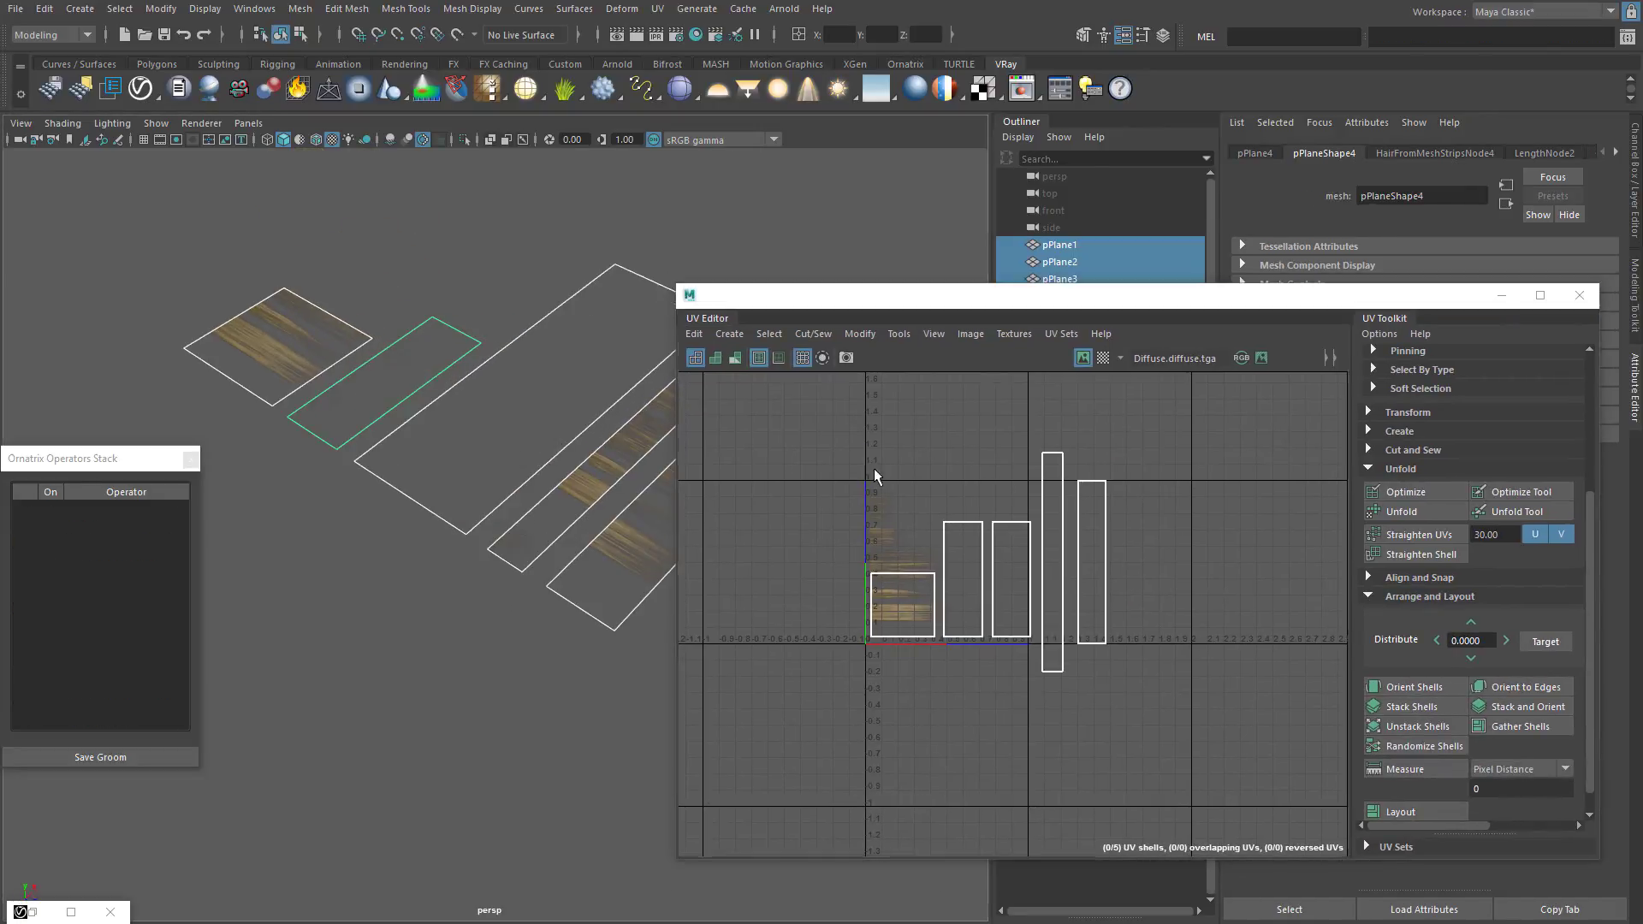
right_drag(876, 477, 907, 522)
scroll(888, 556, up, 2)
click(893, 624)
scroll(893, 624, up, 4)
alt+middle_drag(914, 665, 911, 682)
key(w)
drag(911, 681, 910, 462)
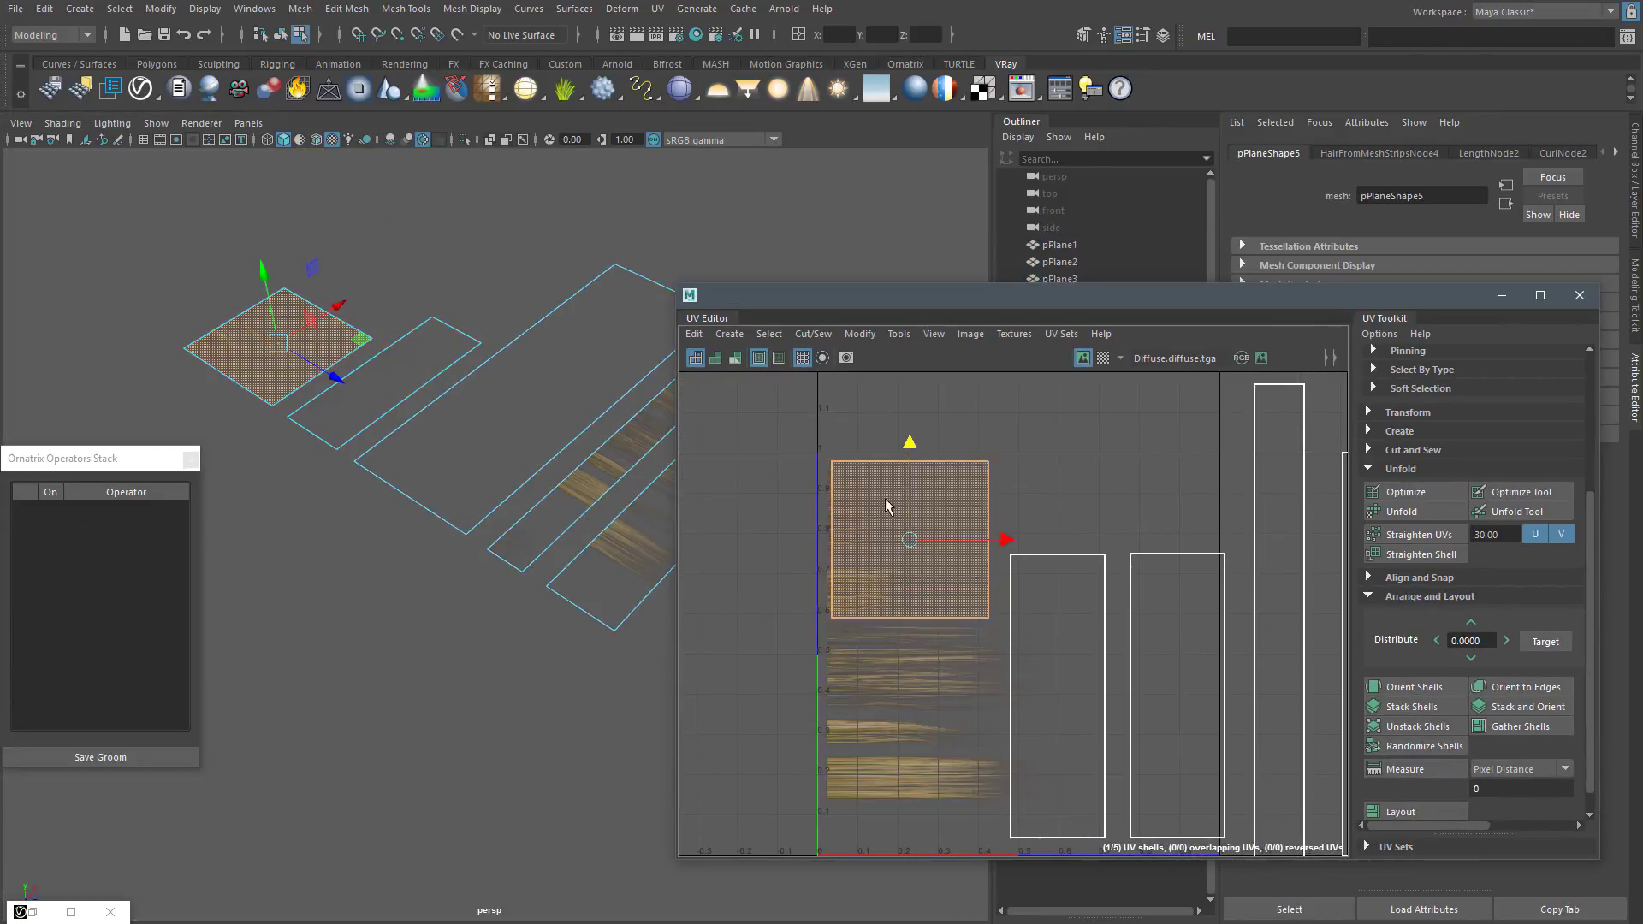
Scale down pPlane5's UV shell and align it with the roots of the topmost hair clump
scroll(888, 488, up, 5)
drag(944, 620, 944, 563)
key(r)
drag(948, 596, 920, 553)
key(w)
drag(947, 510, 947, 498)
drag(1042, 584, 943, 584)
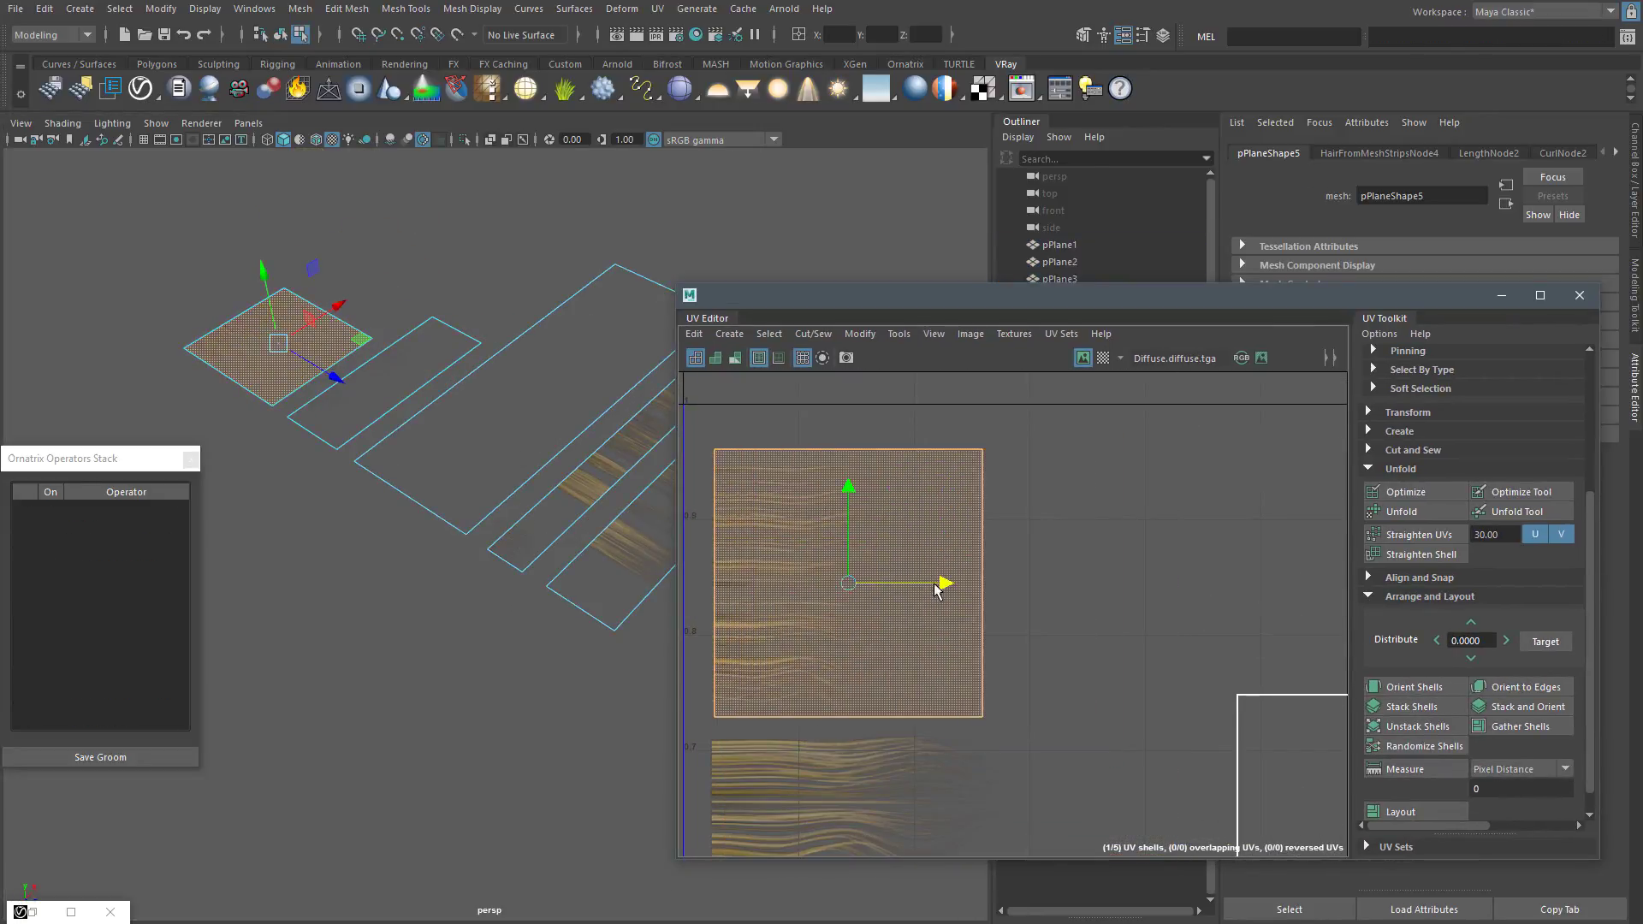
Rotate pPlane5's UV shell a quarter turn so the strands run along the plane, and nudge it into alignment
alt+drag(652, 428, 717, 525)
alt+right_drag(714, 519, 697, 510)
key(e)
drag(937, 564, 866, 780)
key(w)
drag(940, 585, 936, 586)
Reduce the height of pPlane5's UV shell and pull its tip-side edge in to fit the topmost hair clump
key(r)
drag(841, 491, 840, 498)
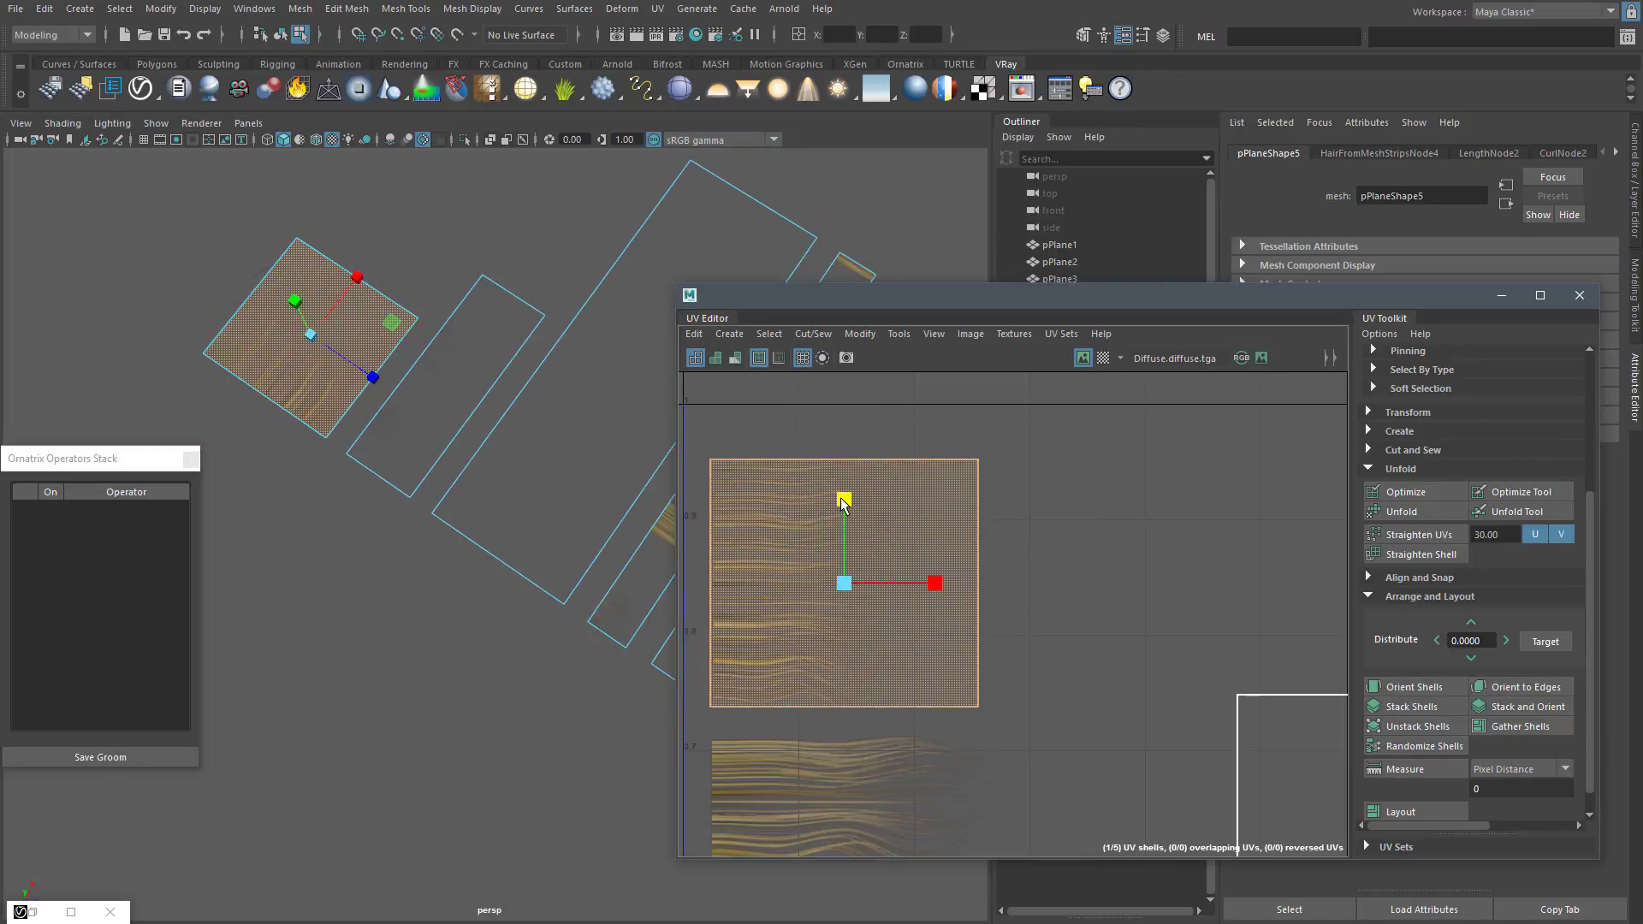
key(w)
drag(934, 584, 905, 585)
click(974, 550)
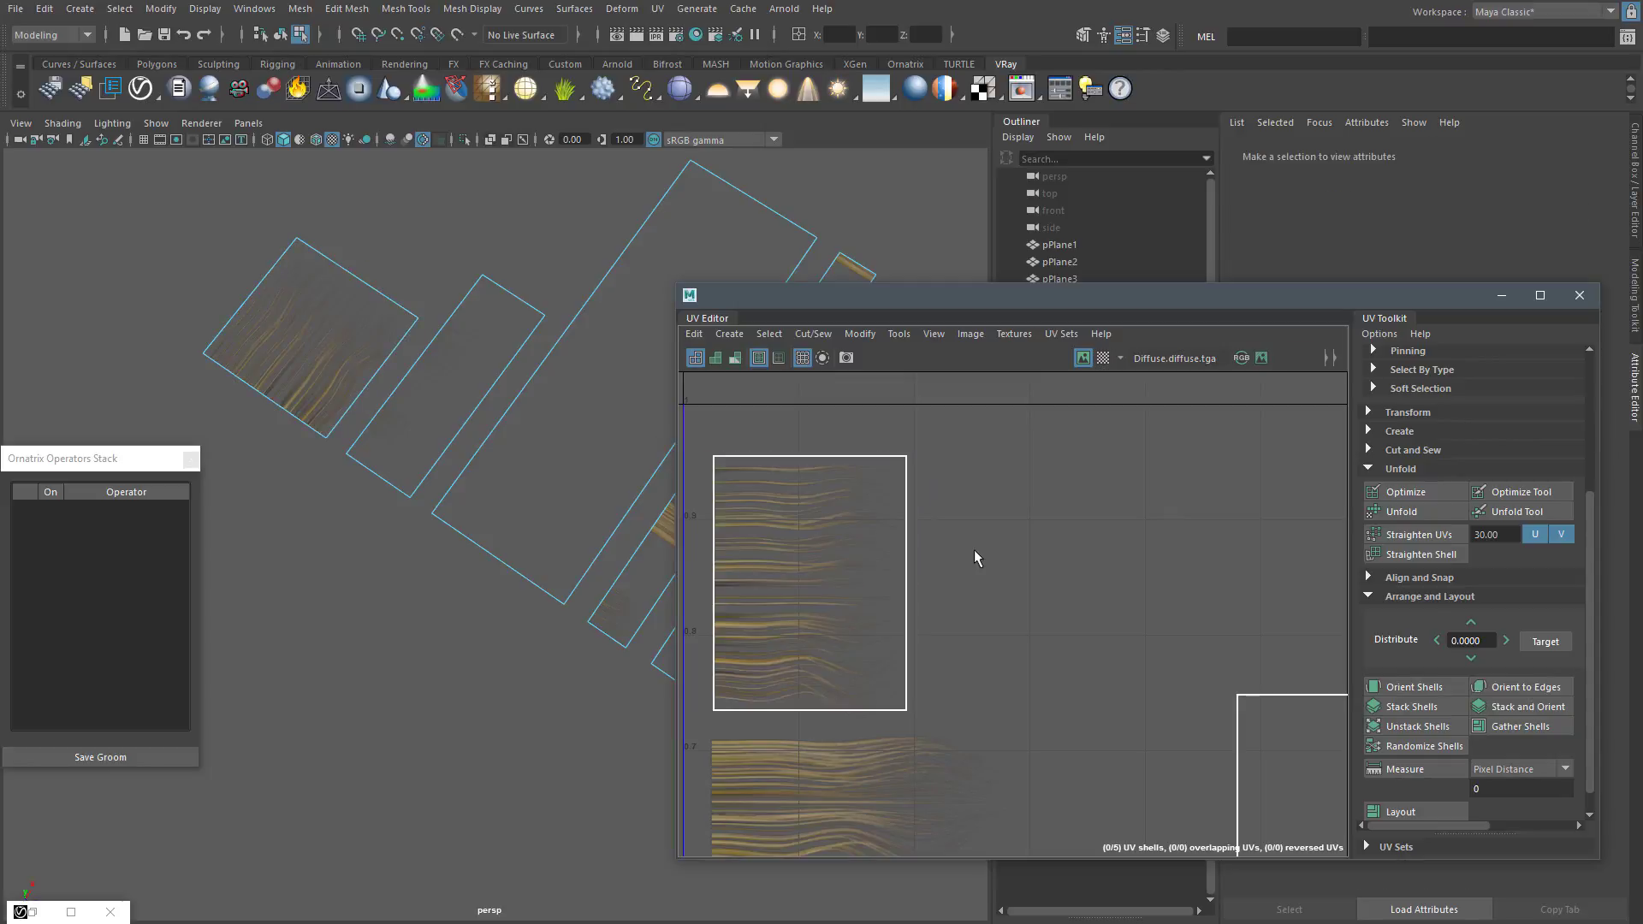
Move pPlane4's UV shell onto the hair texture and rotate it a quarter turn to lie horizontally
alt+right_drag(973, 555, 936, 565)
alt+middle_drag(933, 727, 927, 589)
alt+right_drag(925, 587, 873, 591)
alt+middle_drag(1224, 689, 1089, 561)
click(1089, 561)
alt+right_drag(958, 518, 945, 558)
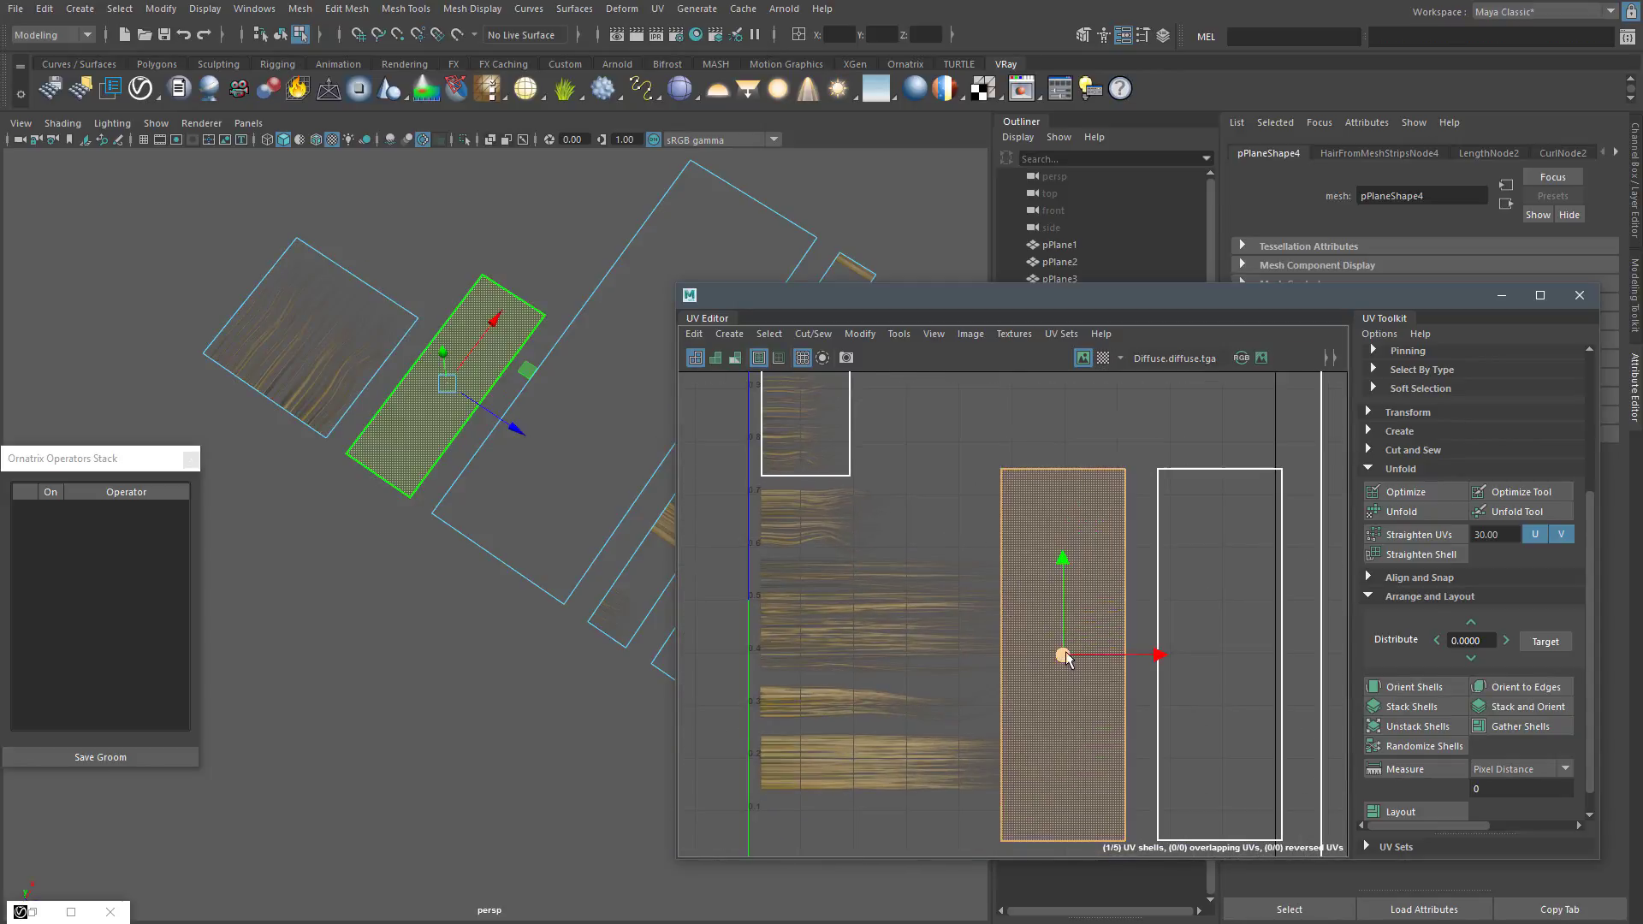
drag(1064, 656, 840, 609)
alt+right_drag(841, 609, 873, 599)
alt+middle_drag(792, 554, 880, 611)
drag(858, 658, 851, 629)
alt+right_drag(864, 635, 845, 626)
key(e)
drag(904, 554, 931, 679)
key(w)
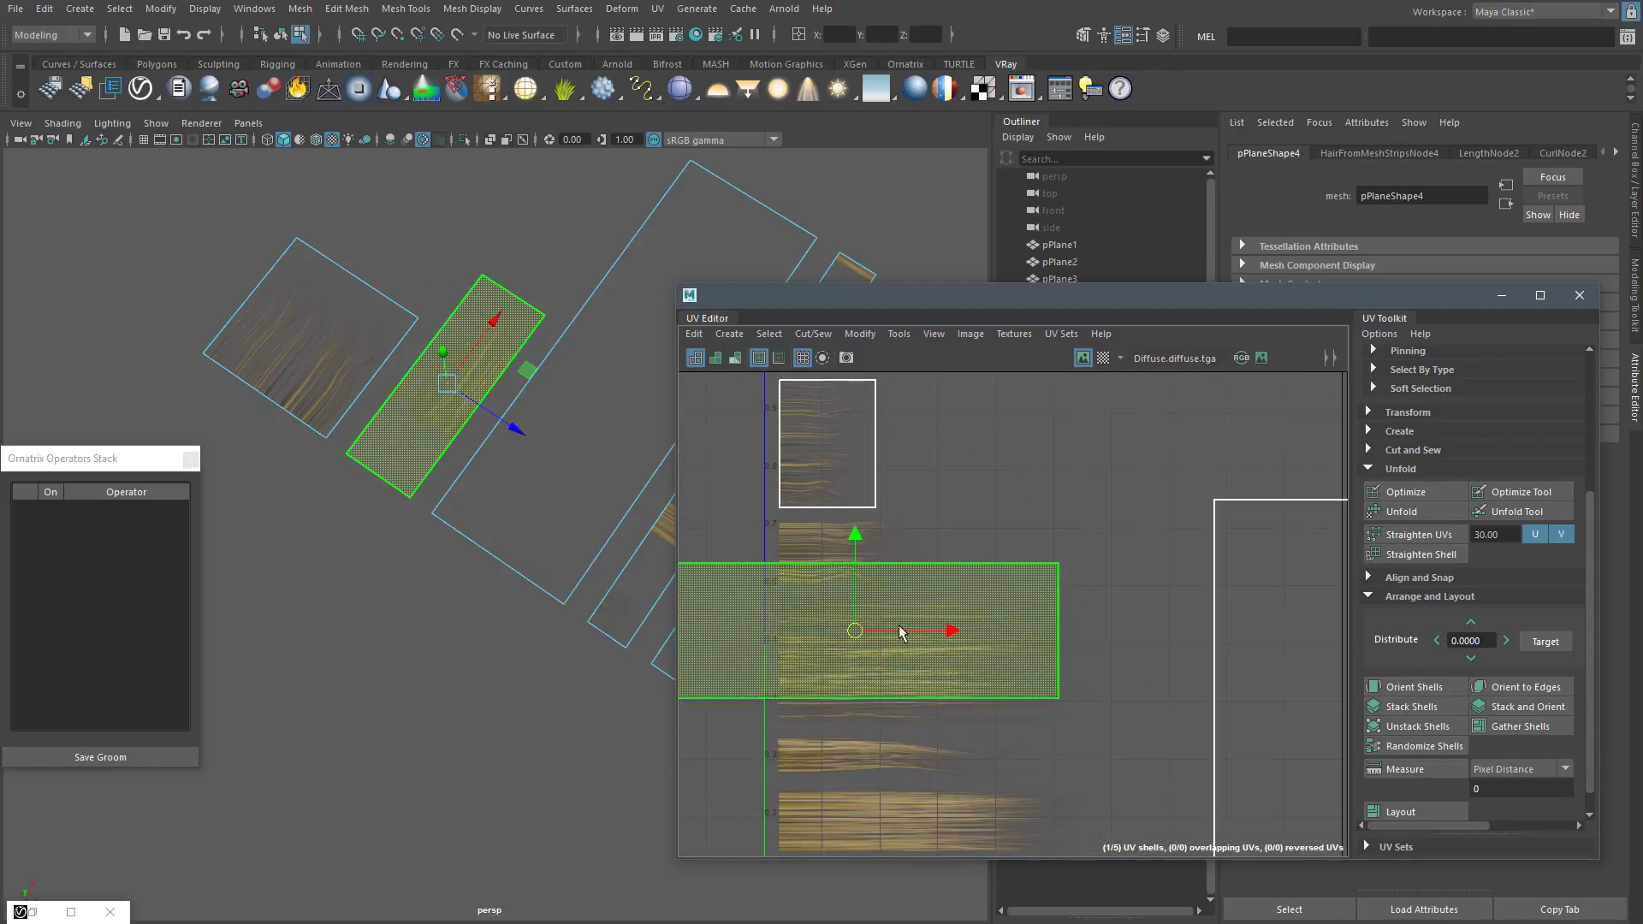
Position pPlane4's UV shell over the second hair clump and scale it down toward the clump's height
drag(856, 630, 944, 559)
alt+right_drag(944, 559, 953, 571)
key(r)
drag(934, 581, 898, 557)
scroll(924, 561, up, 2)
key(w)
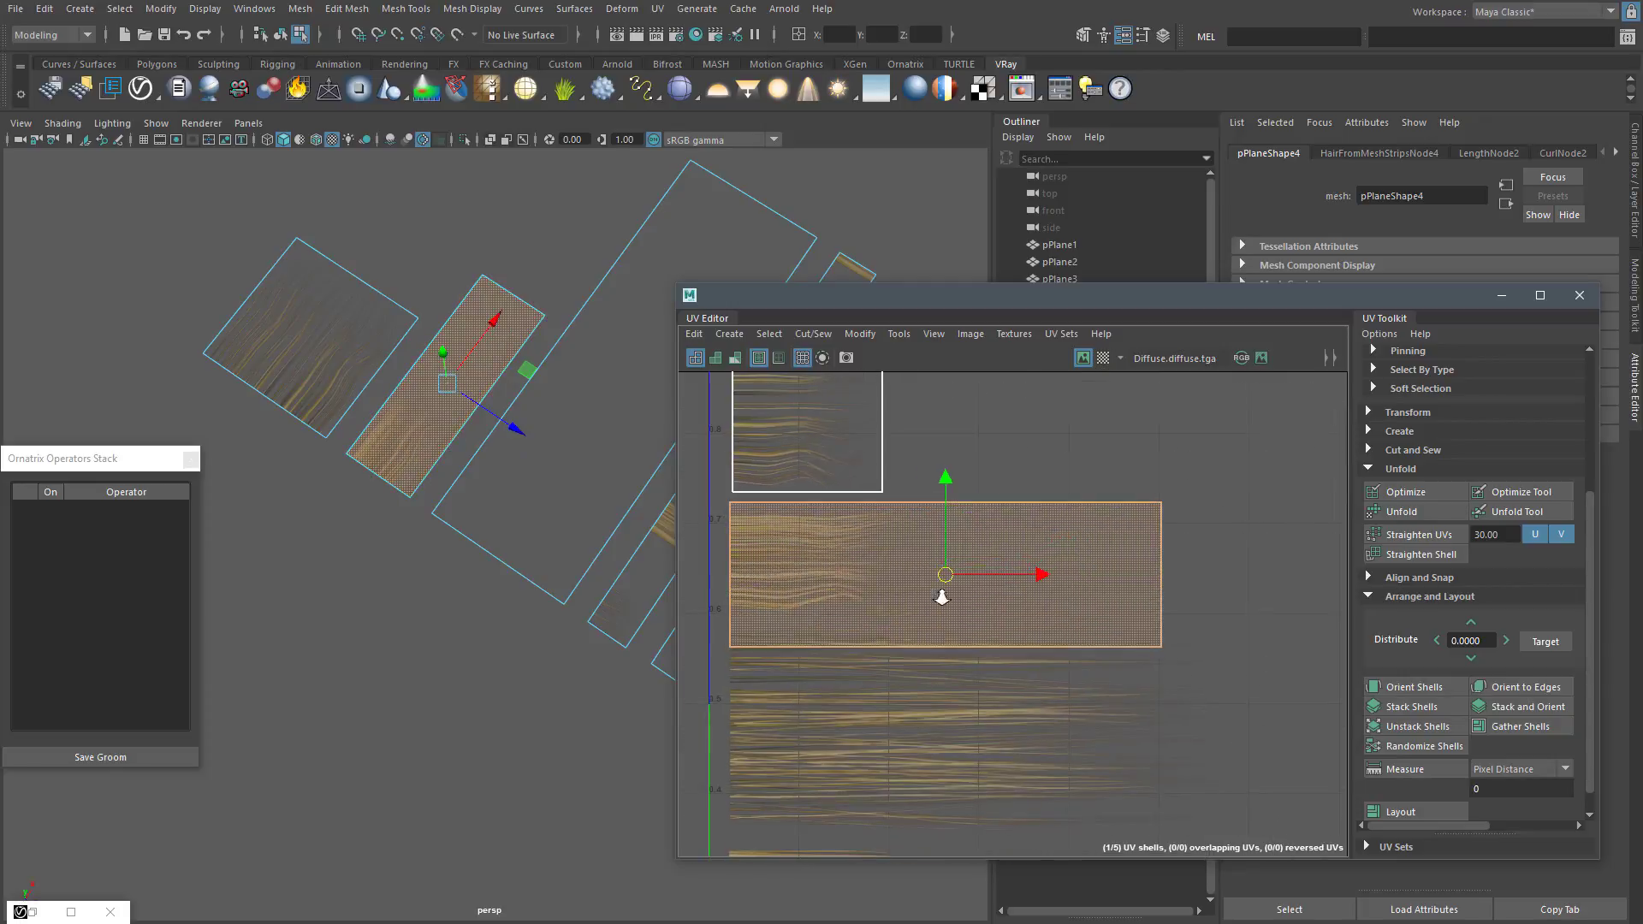
Fine-tune the size and position of pPlane4's UV shell and pull its tip-side edge in to fit the second hair clump
scroll(950, 496, up, 1)
key(w)
drag(940, 572, 953, 572)
key(r)
drag(950, 574, 933, 557)
key(w)
drag(959, 567, 1012, 565)
click(1111, 529)
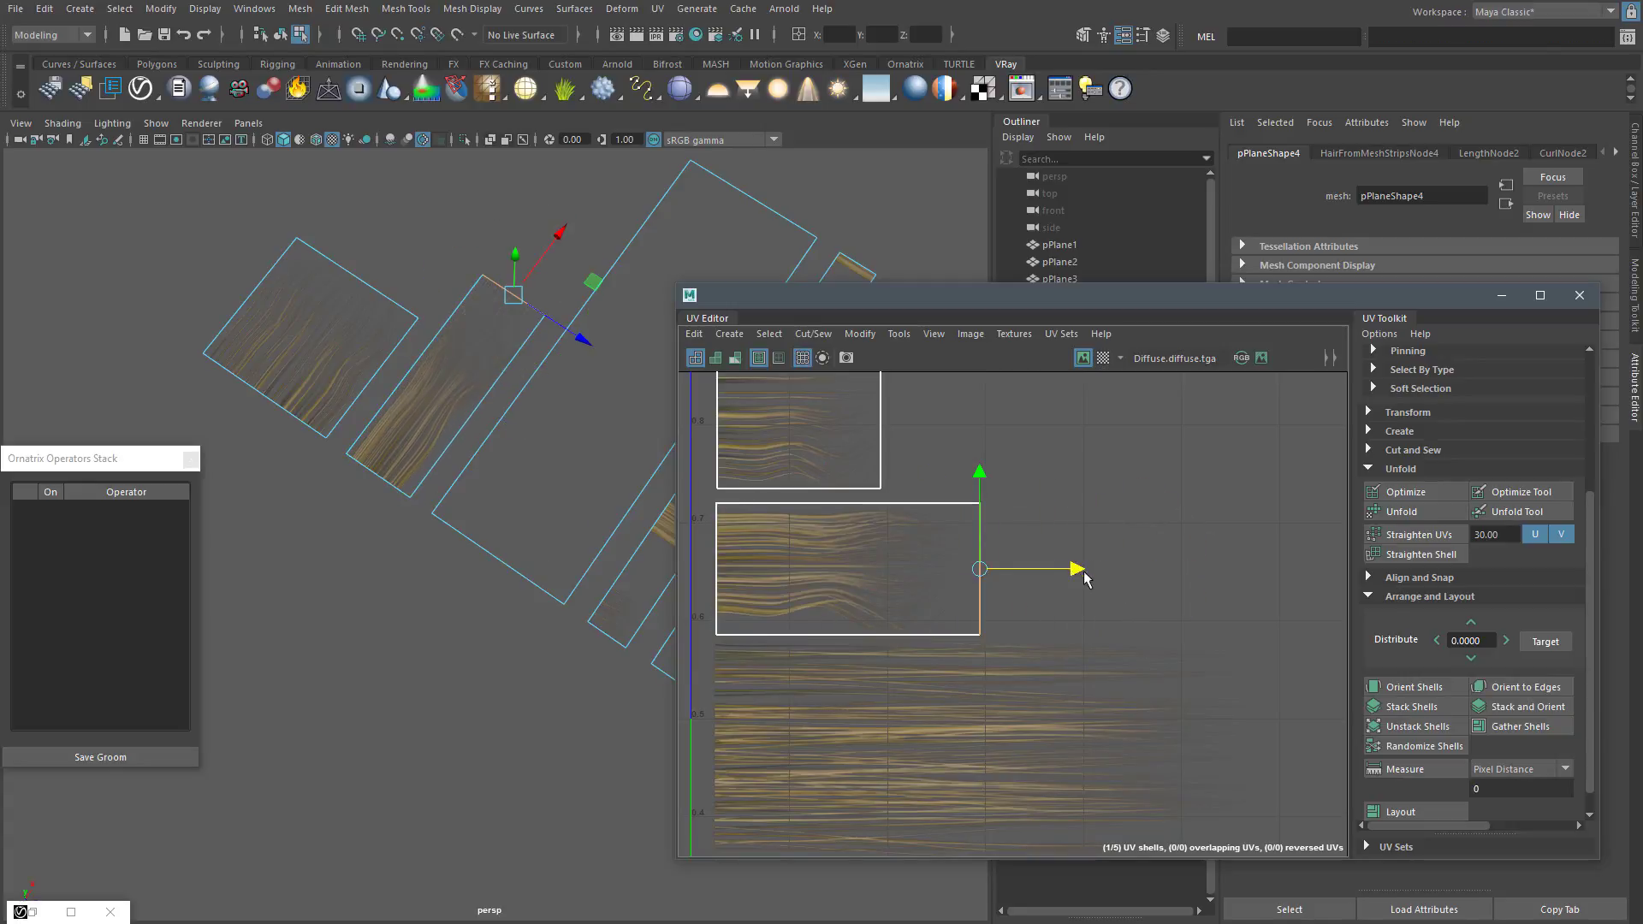
right_drag(942, 480, 911, 468)
Rotate pPlane3's UV shell to horizontal and align it with the roots of the wide third hair clump
scroll(873, 520, down, 8)
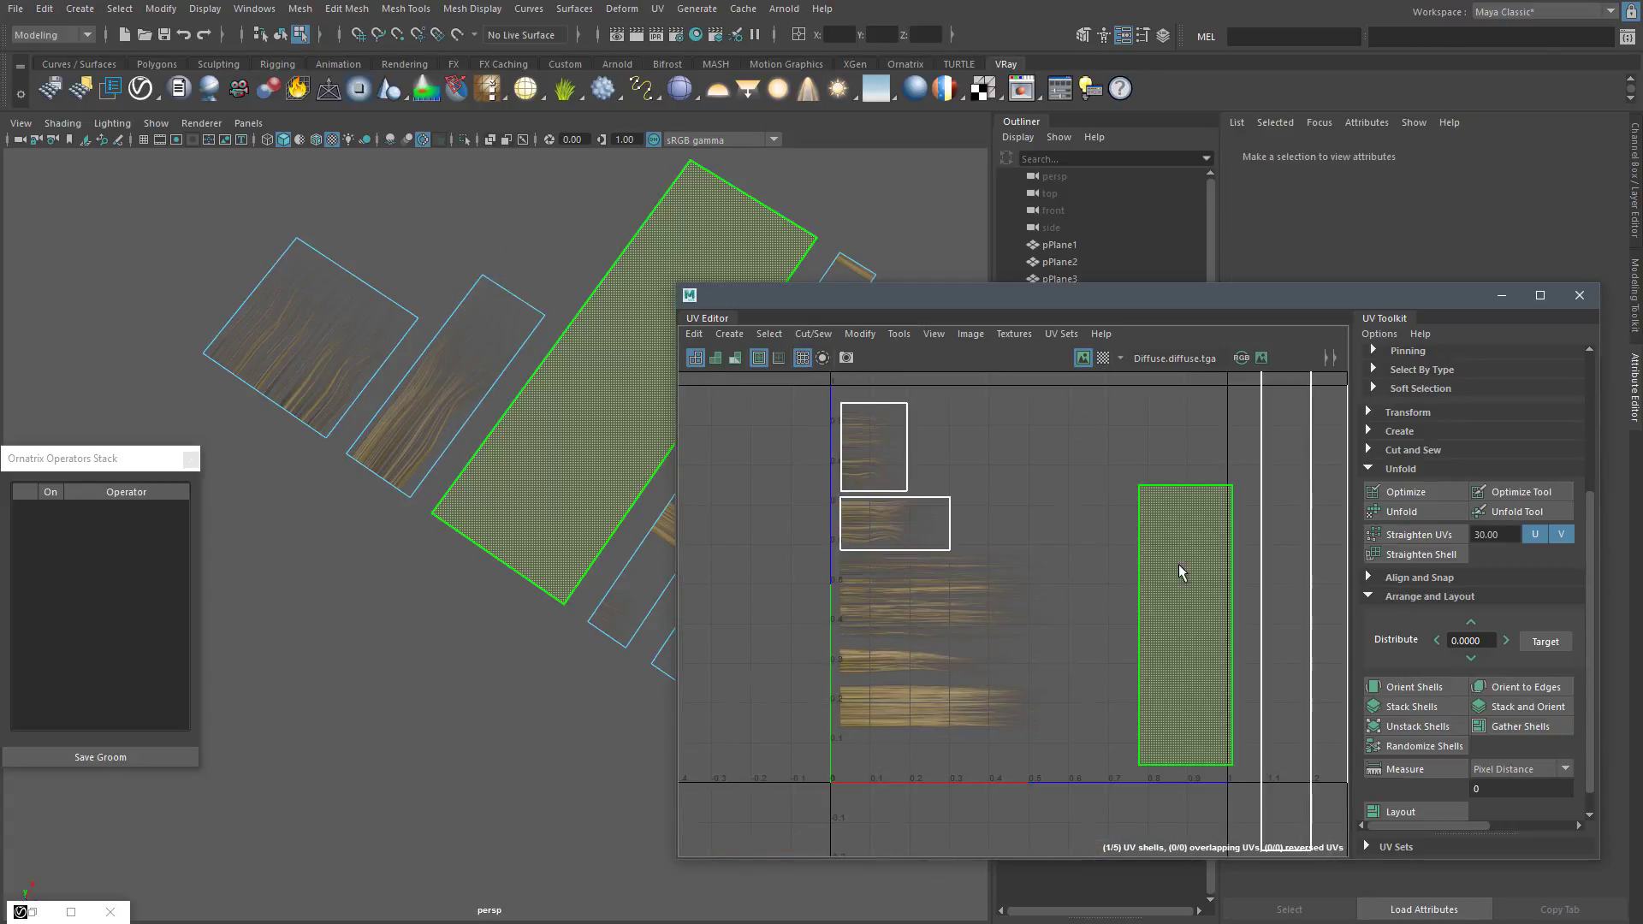
click(1178, 565)
alt+middle_drag(1113, 559, 1090, 566)
key(w)
drag(1138, 585, 983, 732)
scroll(861, 562, up, 3)
key(e)
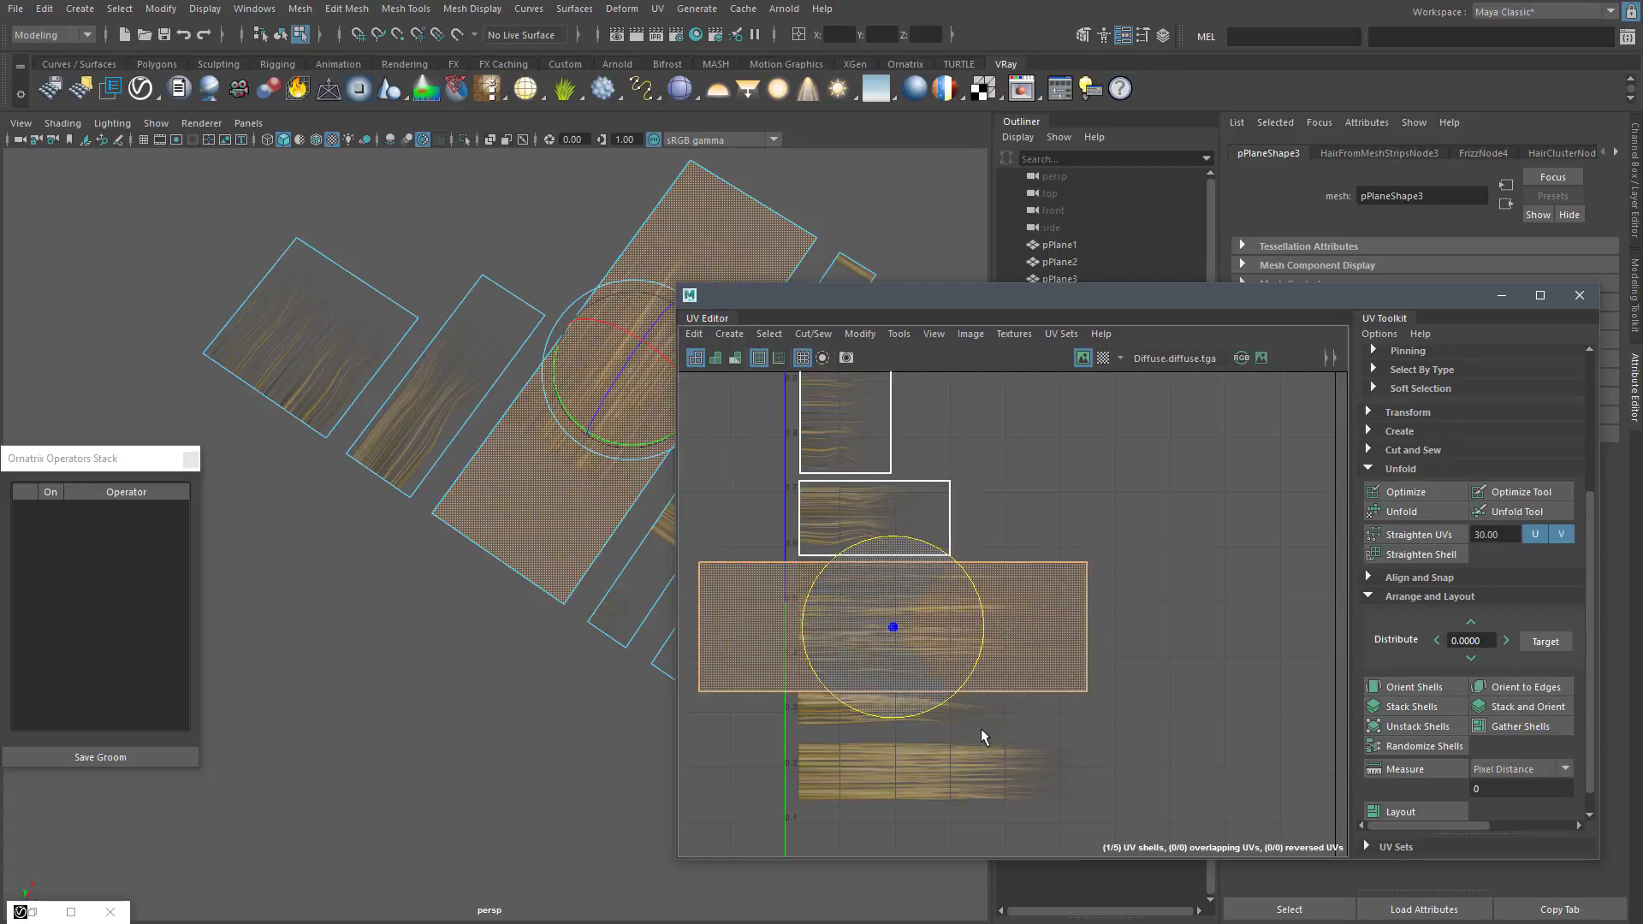
key(w)
drag(930, 626, 1106, 582)
scroll(871, 572, up, 4)
scroll(804, 556, down, 1)
alt+drag(342, 479, 436, 475)
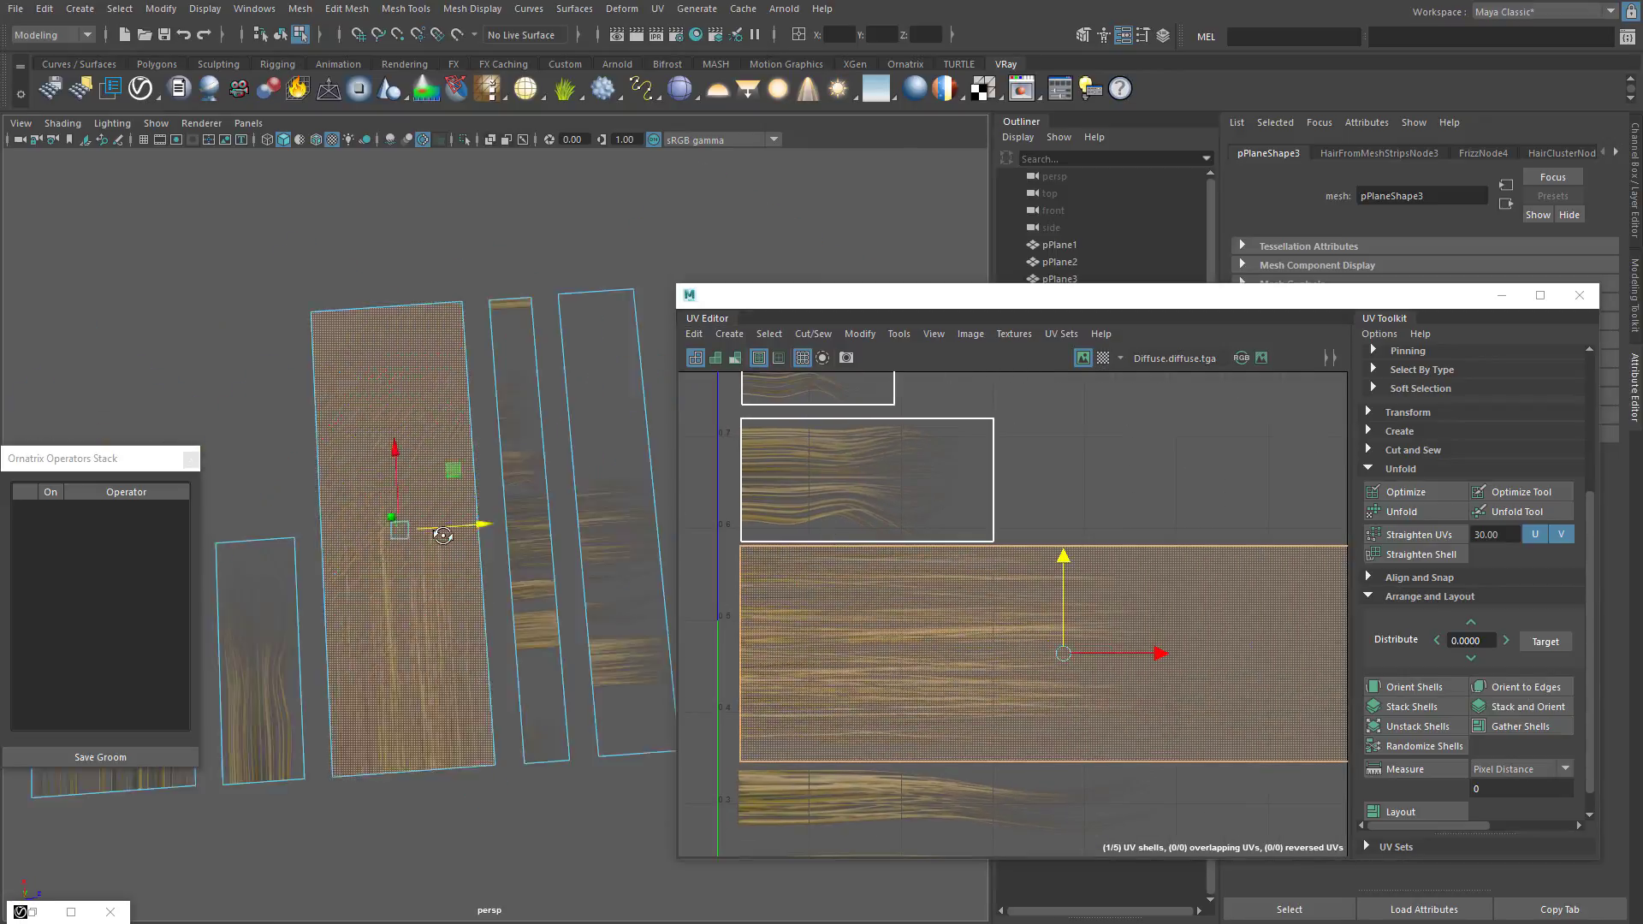
Pull in the tip-side edge of pPlane3's UV shell so the shell ends just past the third hair clump's tips
alt+middle_drag(359, 530, 376, 453)
scroll(256, 468, up, 4)
click(193, 461)
mouse_move(445, 547)
alt+mouse_down()
mouse_move(424, 505)
mouse_move(447, 525)
alt+mouse_up()
click(513, 518)
alt+right_drag(447, 524, 469, 574)
click(851, 601)
scroll(849, 600, down, 2)
key(F10)
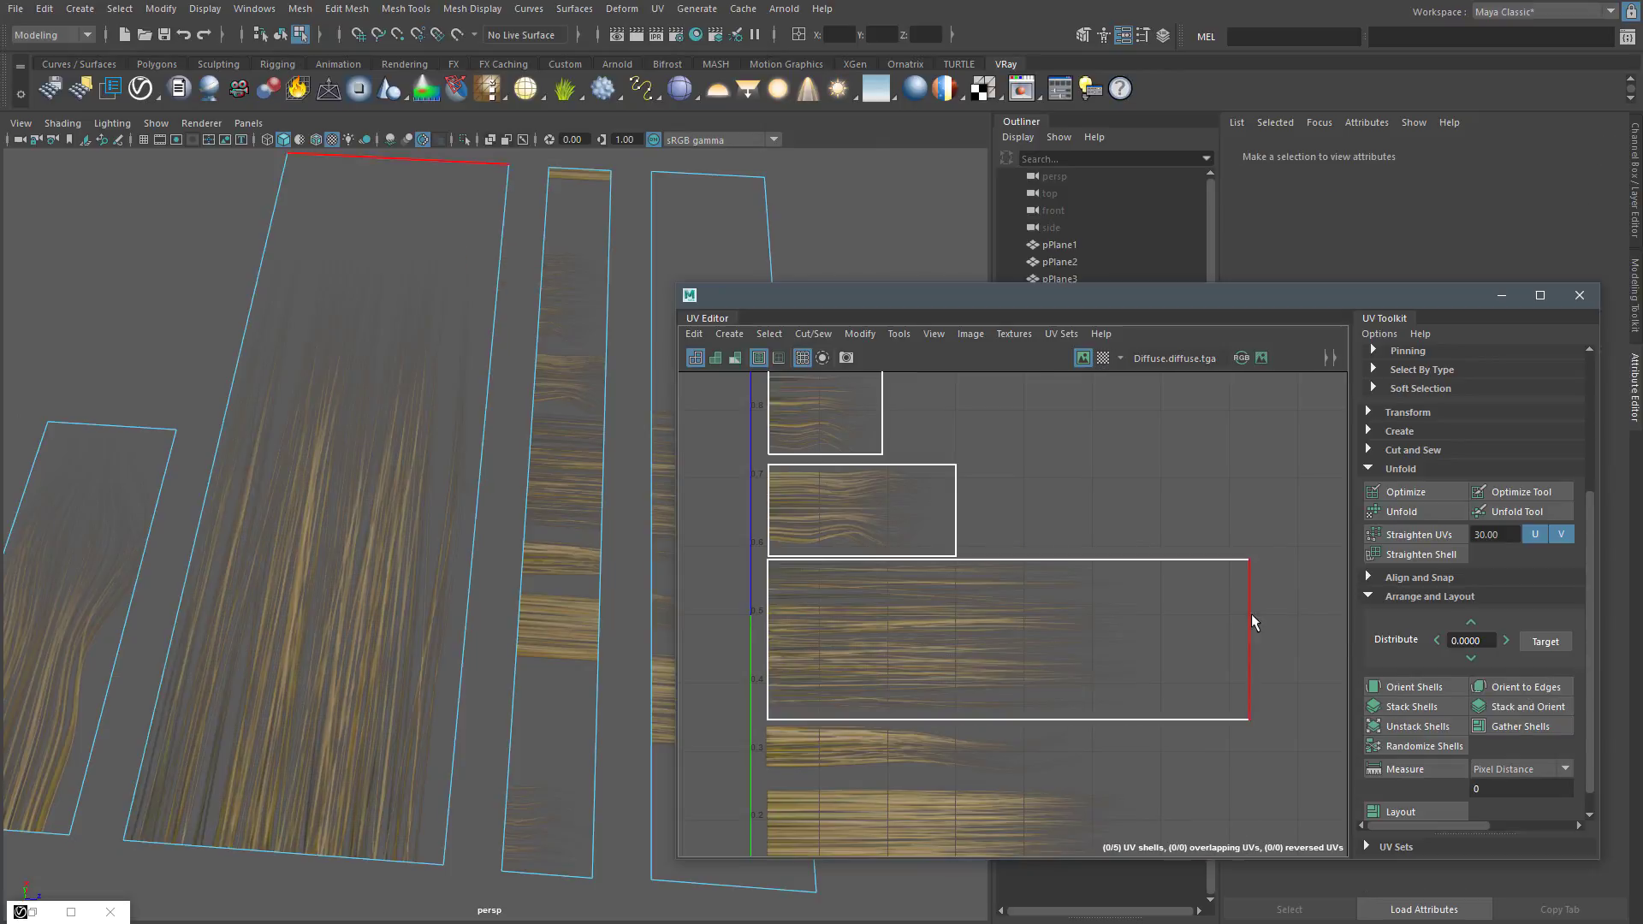
click(1250, 613)
drag(1331, 644, 1247, 643)
scroll(1039, 552, down, 2)
click(510, 458)
Rotate pPlane2's UV shell to horizontal and move it onto the narrow fourth hair clump
scroll(510, 458, down, 3)
right_click(949, 511)
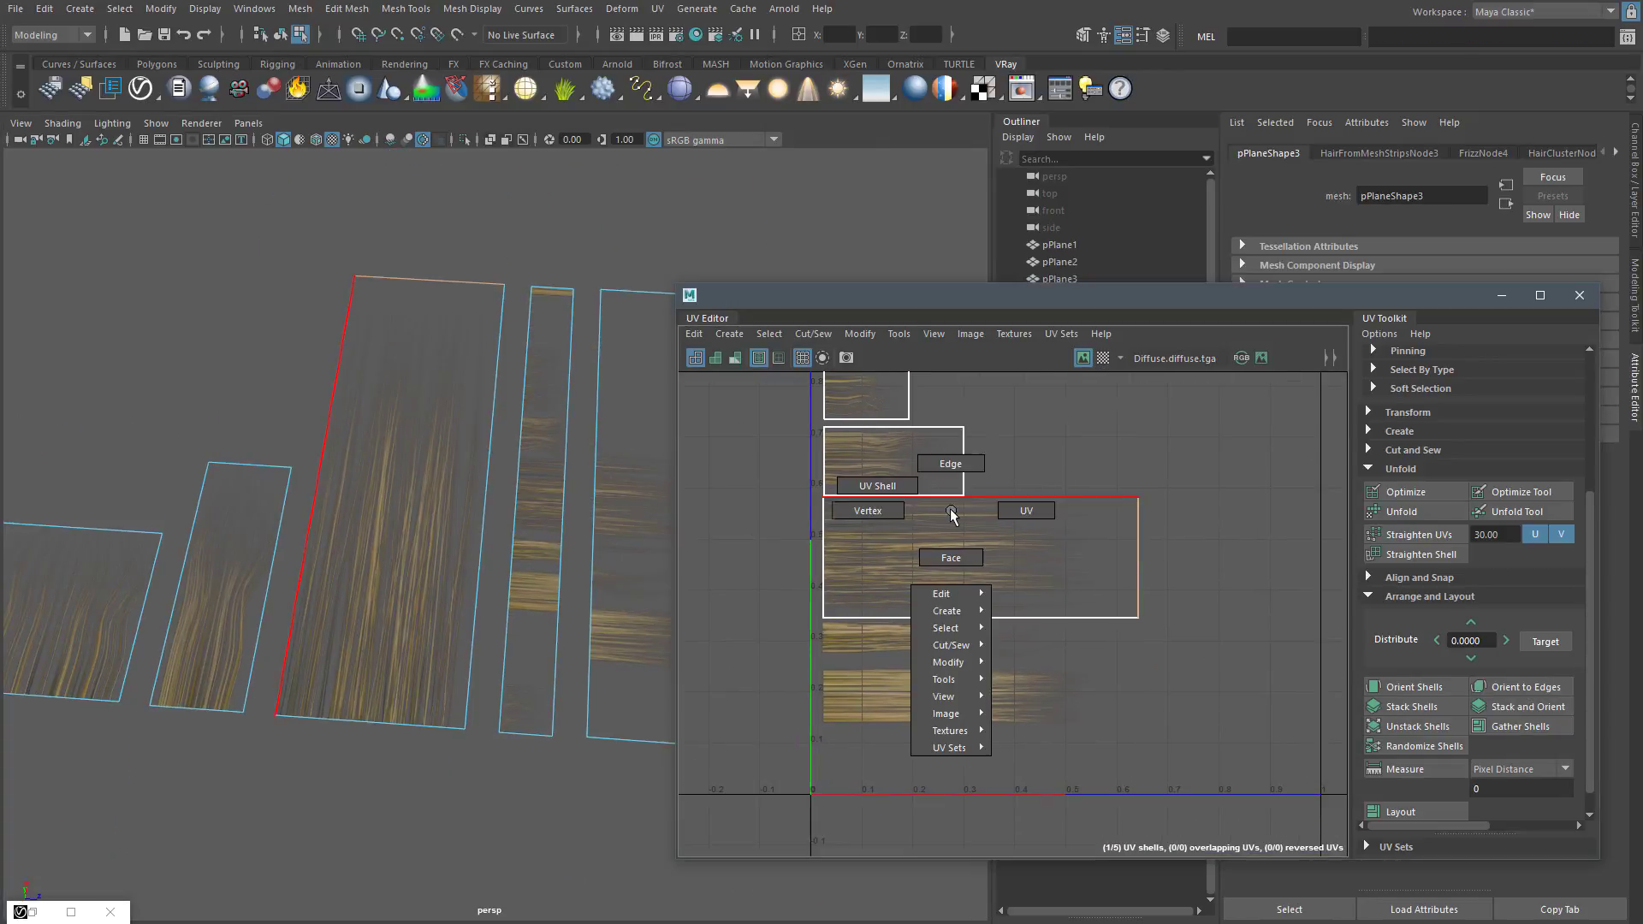
scroll(954, 522, down, 3)
alt+middle_drag(1009, 562, 883, 605)
right_drag(1105, 521, 1014, 505)
scroll(1046, 574, down, 1)
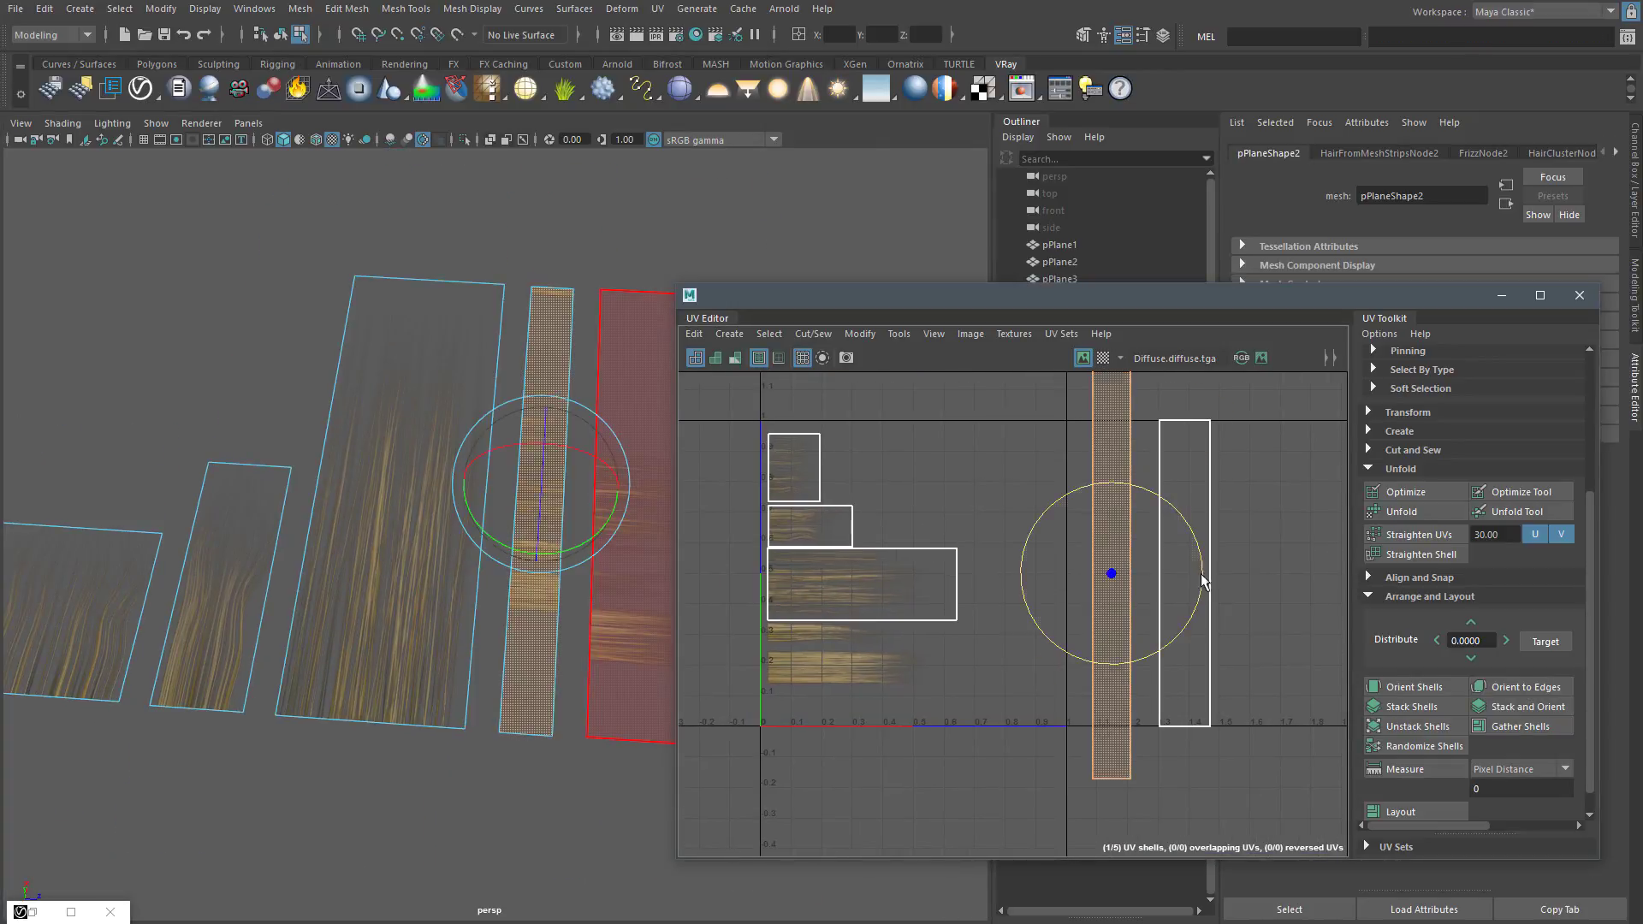
drag(1202, 582, 1114, 661)
key(w)
drag(1111, 574, 973, 641)
scroll(972, 644, up, 5)
alt+middle_drag(958, 708, 1112, 690)
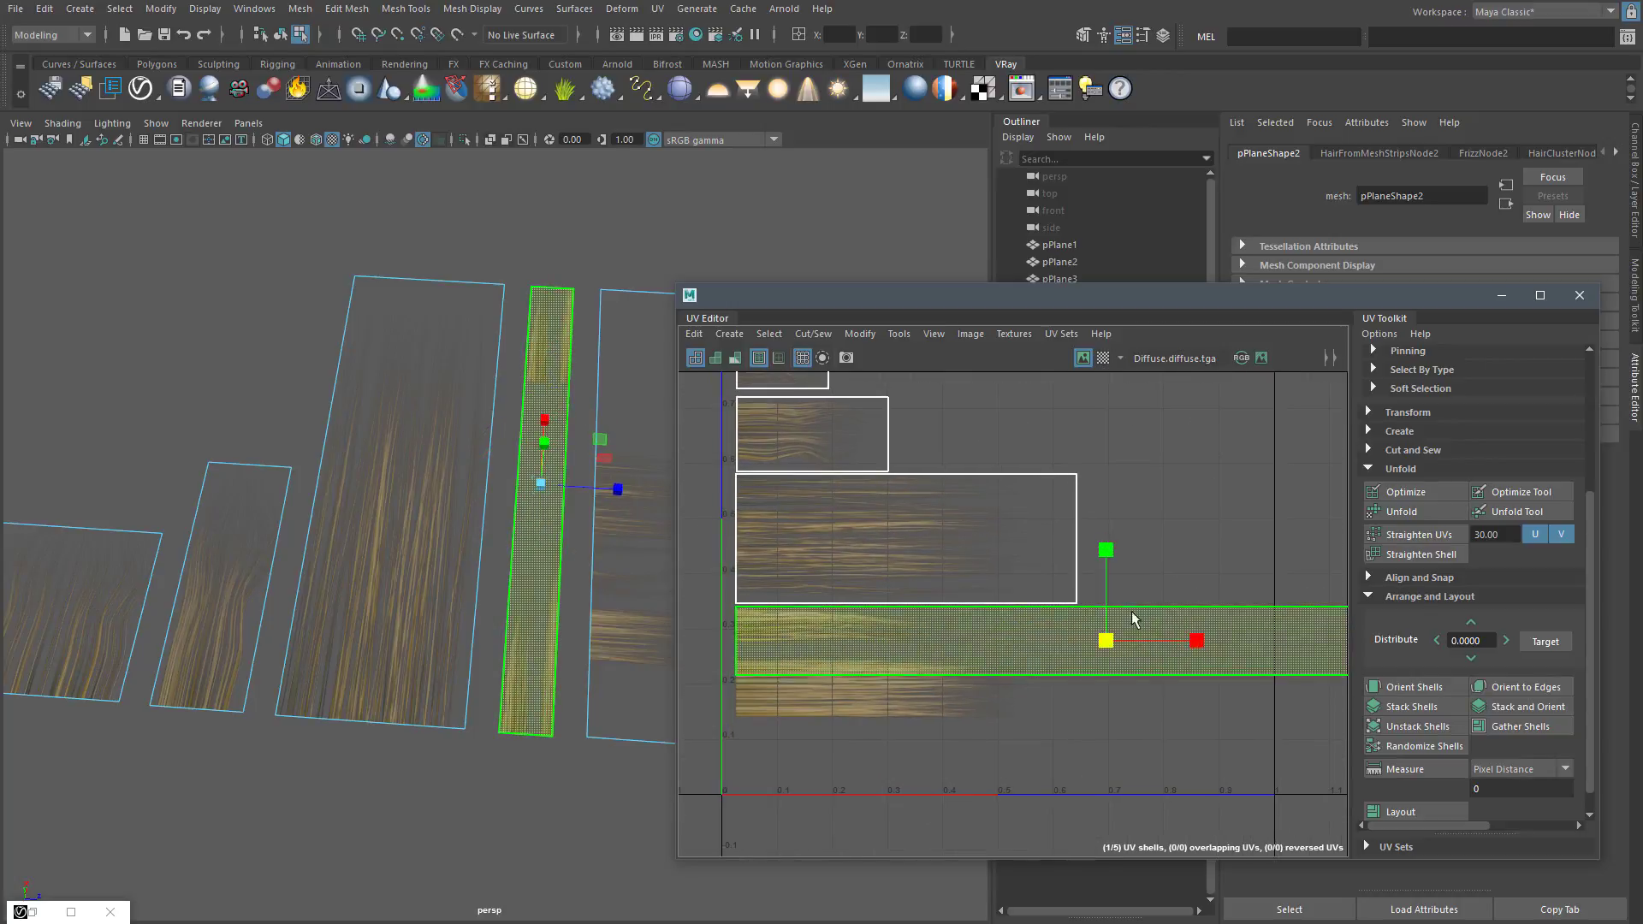
Scale pPlane2's UV shell down toward the fourth clump's height and align its root end with the clump's roots
middle_drag(1131, 618, 1092, 631)
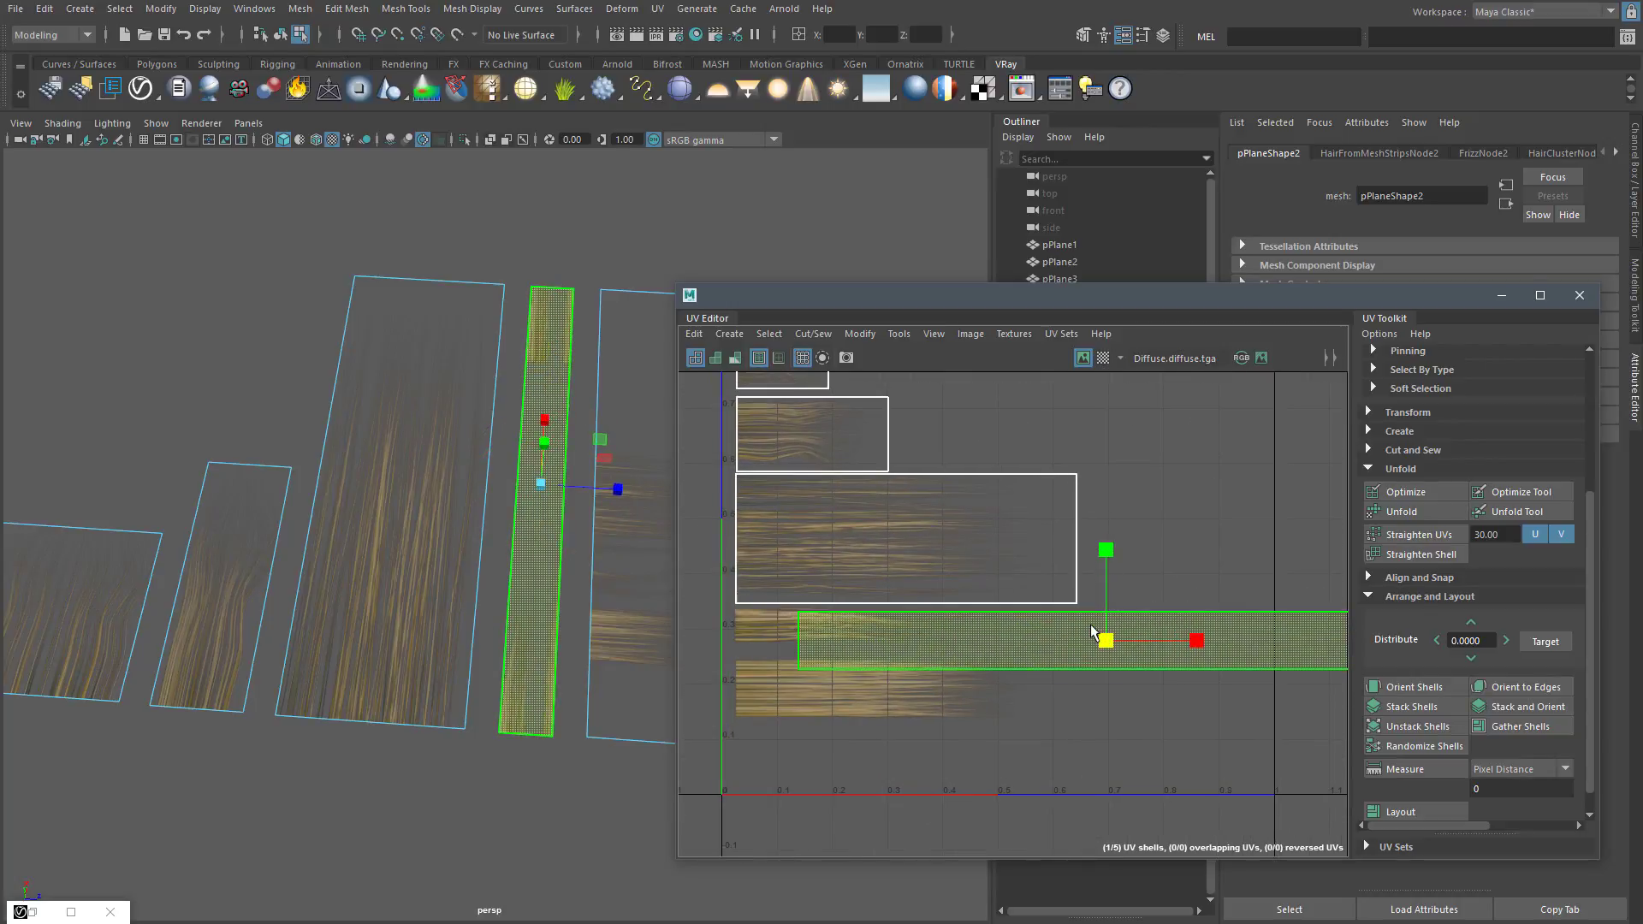
drag(1106, 640, 1102, 640)
key(w)
mouse_move(1106, 640)
mouse_down()
mouse_move(1023, 635)
mouse_move(1127, 649)
mouse_up()
scroll(799, 611, up, 5)
scroll(1127, 646, down, 1)
scroll(1127, 649, down, 3)
Shorten pPlane2's UV shell lengthwise, move it back to the clump's roots, and fine-tune its height
key(r)
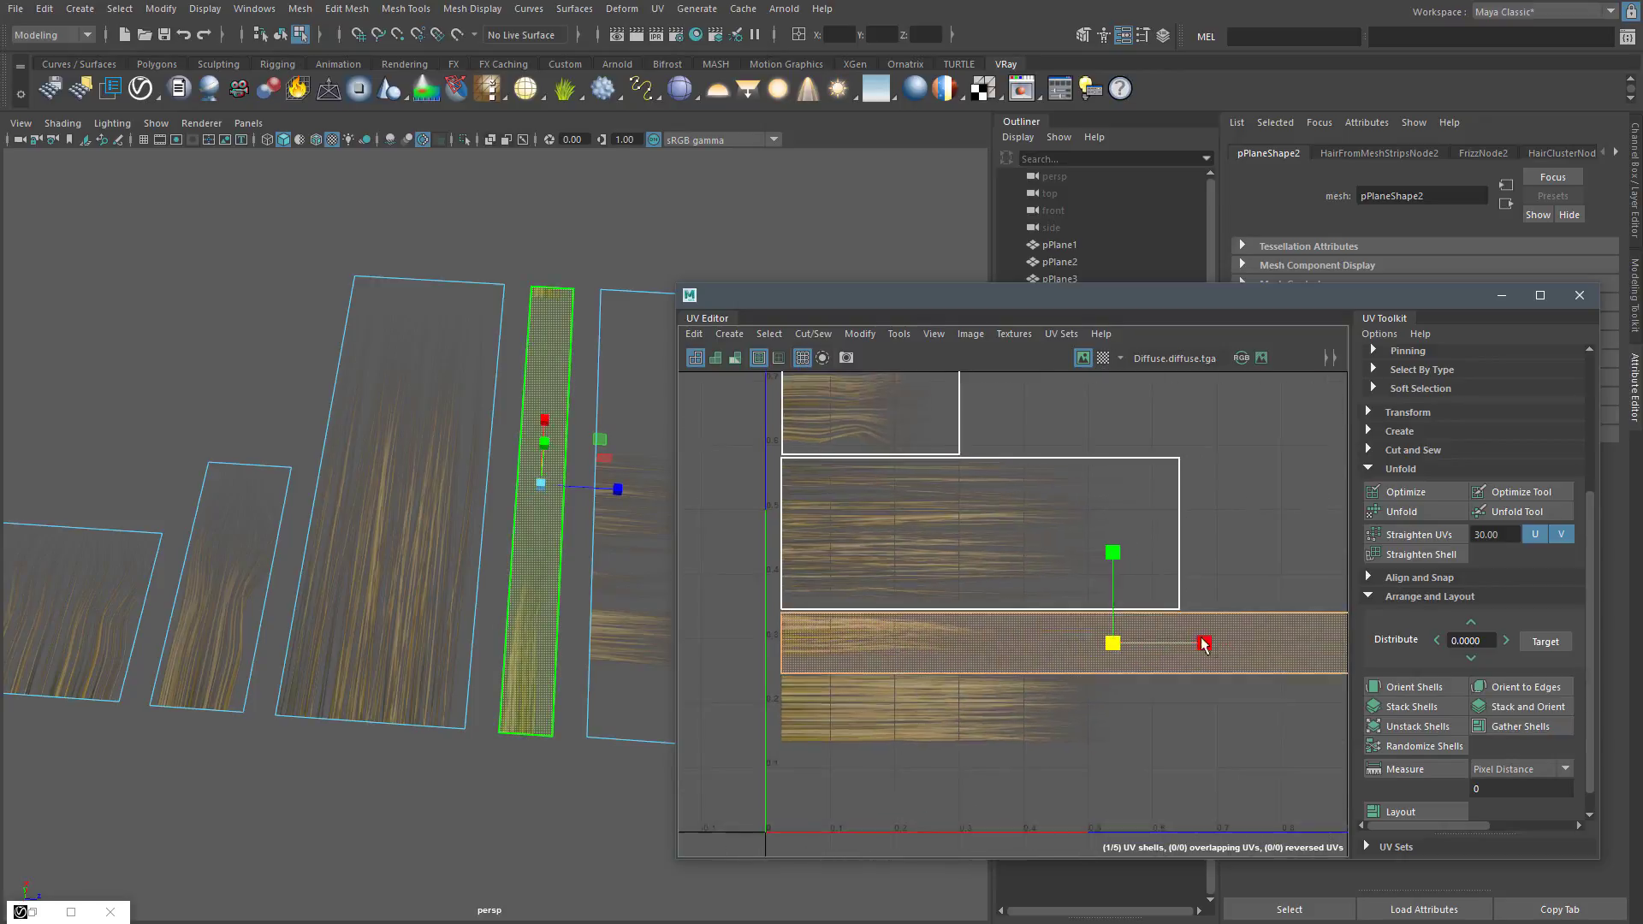
alt+middle_drag(1200, 643, 1155, 633)
drag(1148, 631, 1100, 632)
key(w)
drag(1155, 632, 1003, 632)
scroll(972, 576, up, 2)
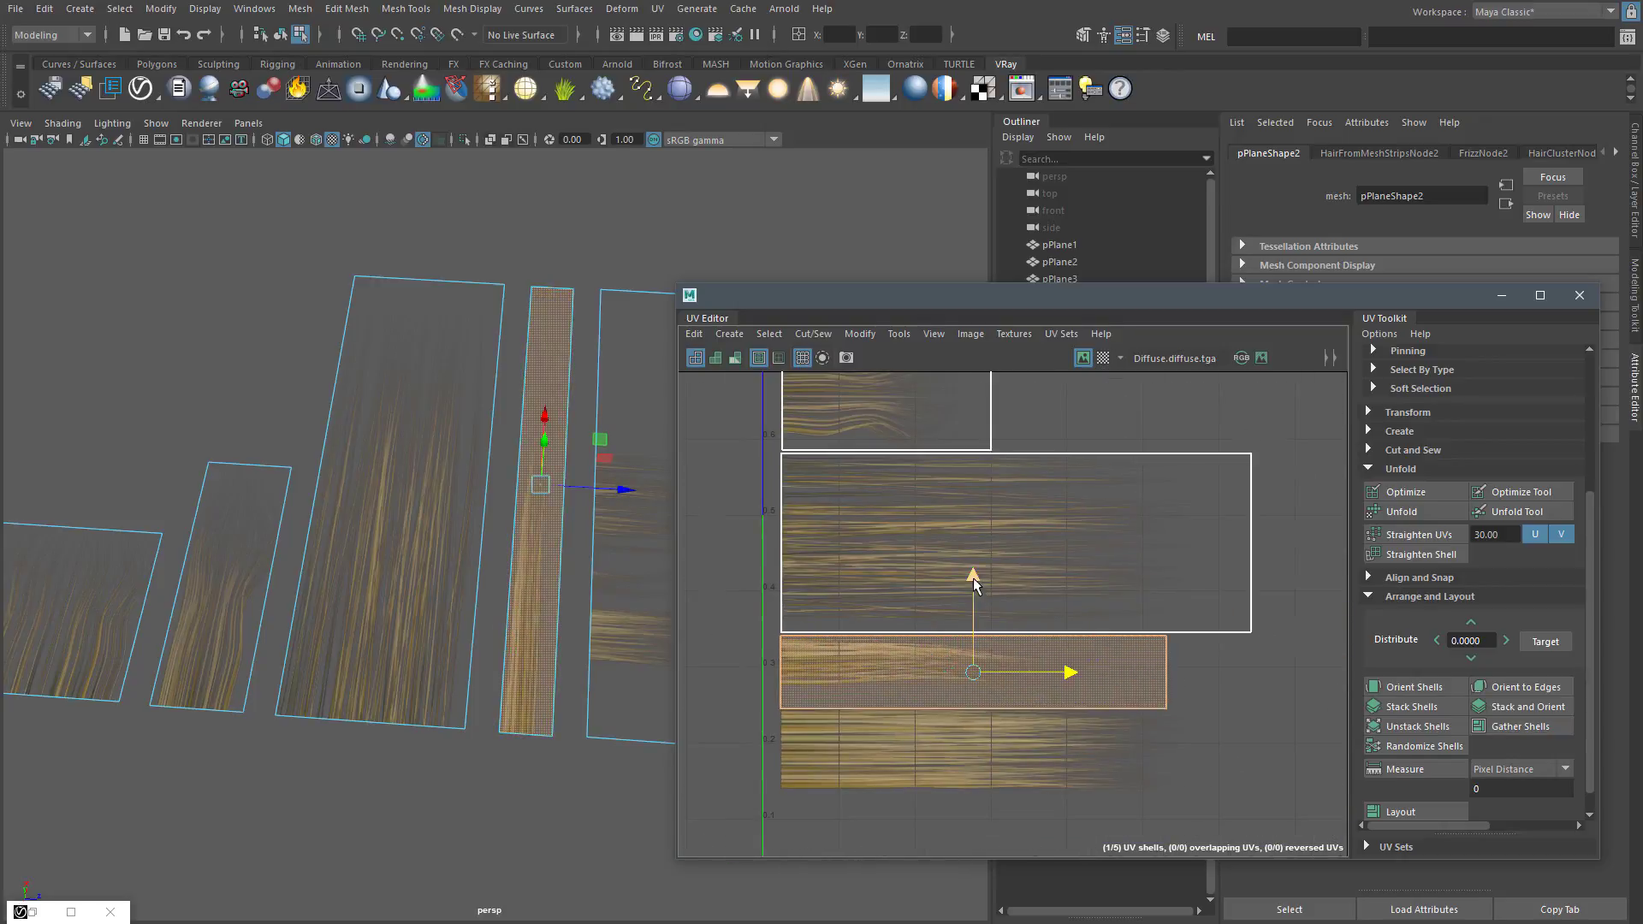
key(r)
drag(973, 565, 974, 568)
scroll(1122, 646, up, 2)
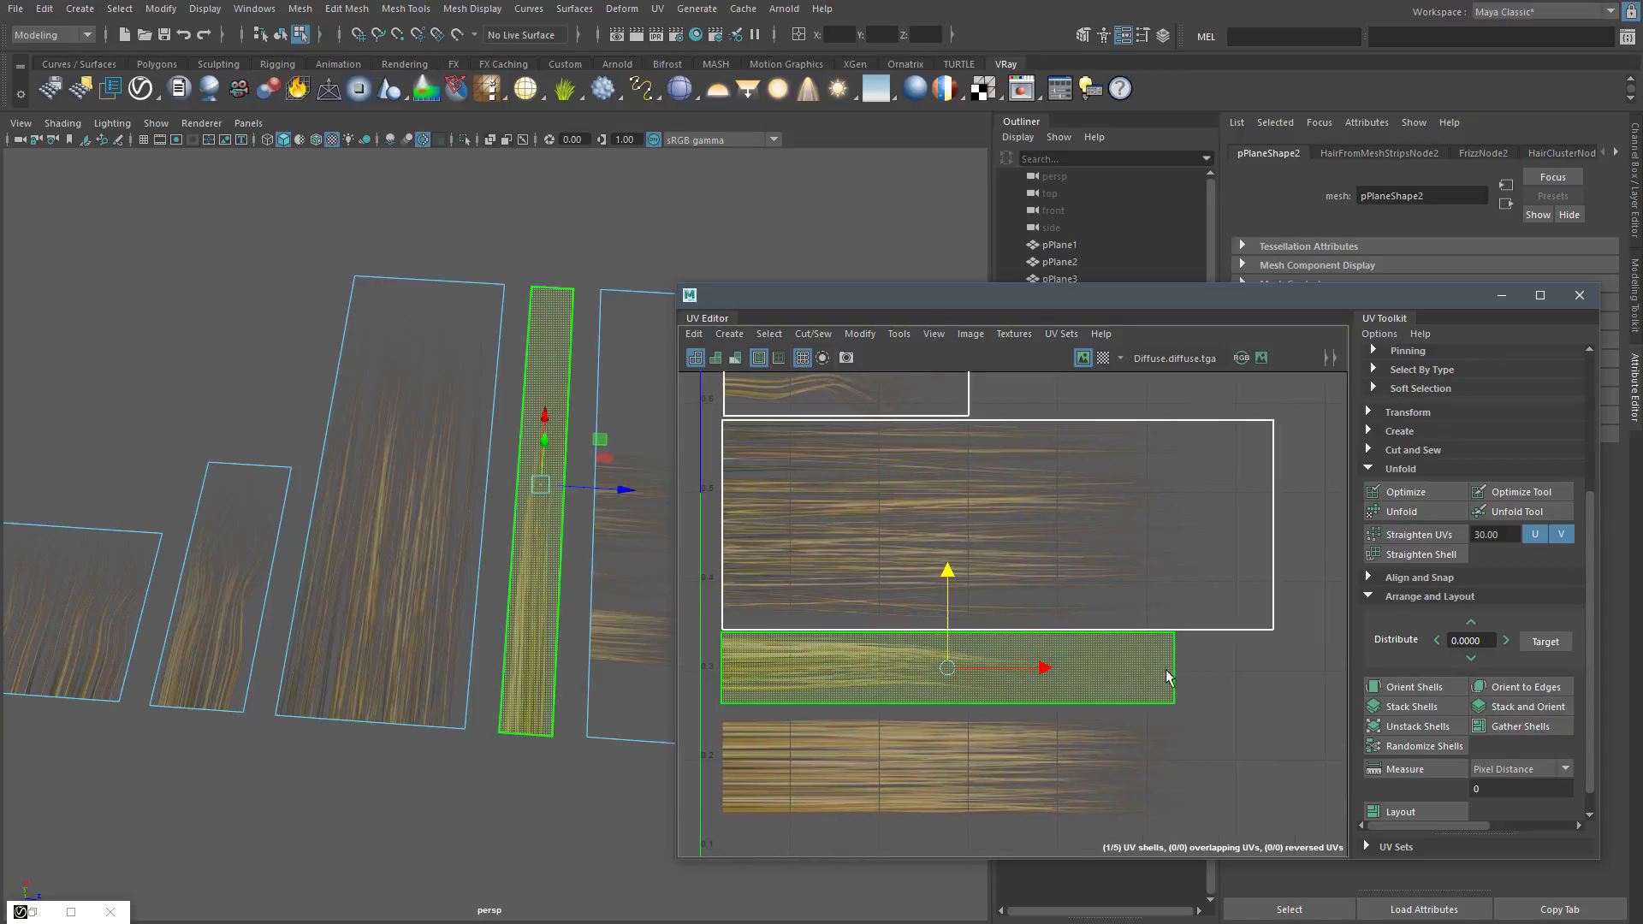
Extend the tip edge of pPlane2's UV shell to match pPlane3's shell length and adjust its two long edges around the fourth clump
click(1173, 673)
drag(1268, 669, 1369, 669)
click(1090, 705)
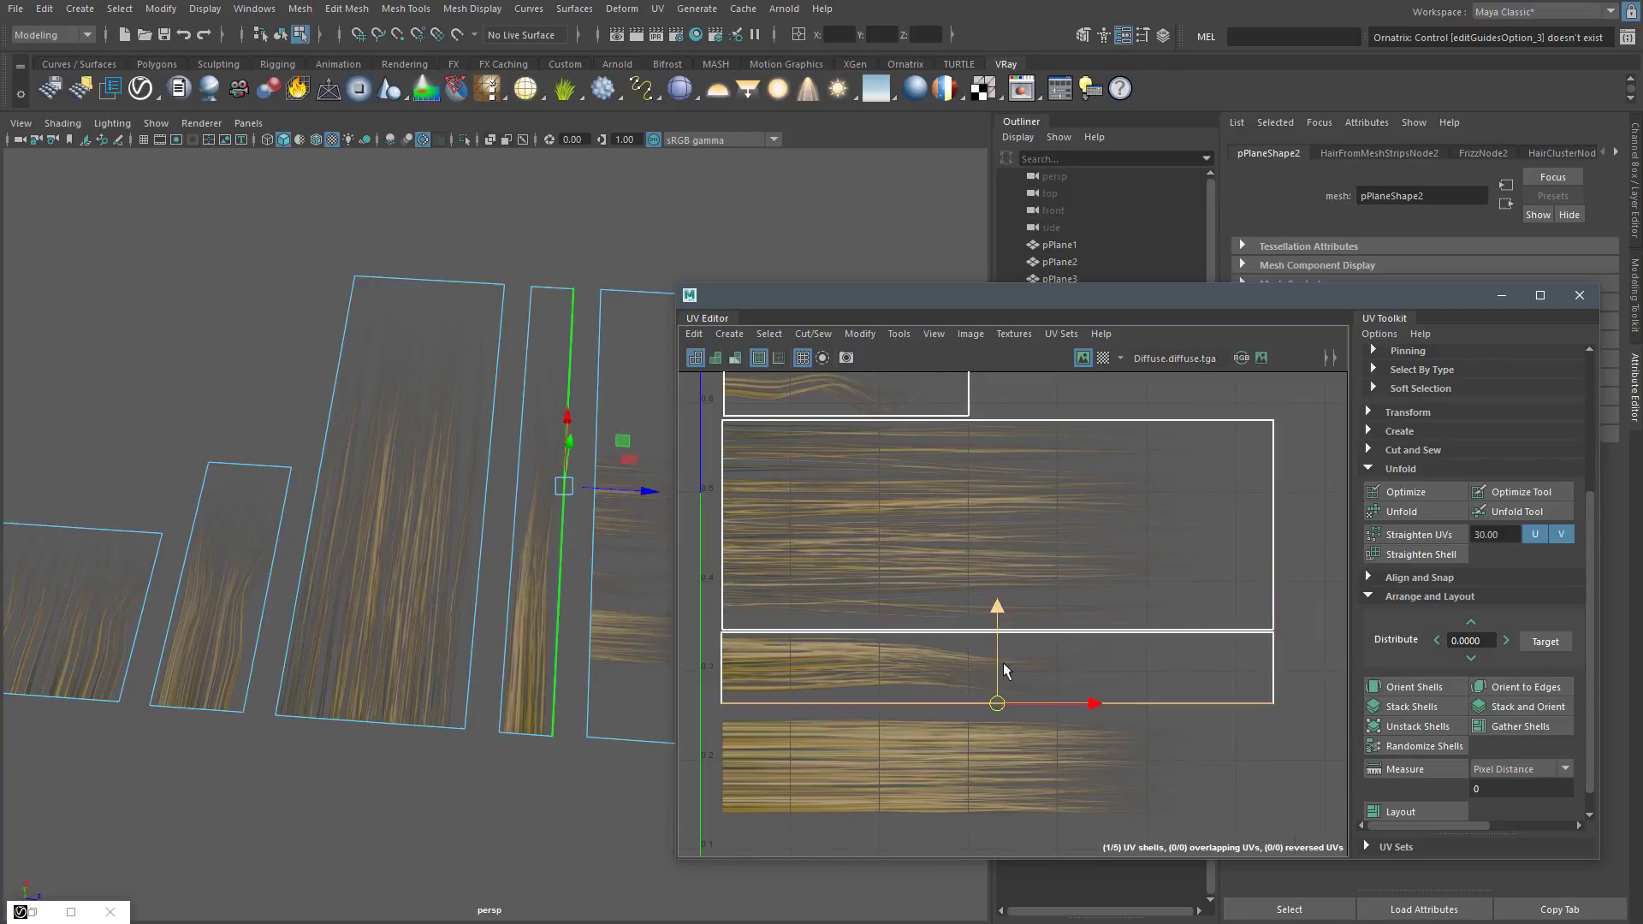
drag(1002, 611, 1002, 616)
click(1003, 632)
drag(998, 541, 997, 537)
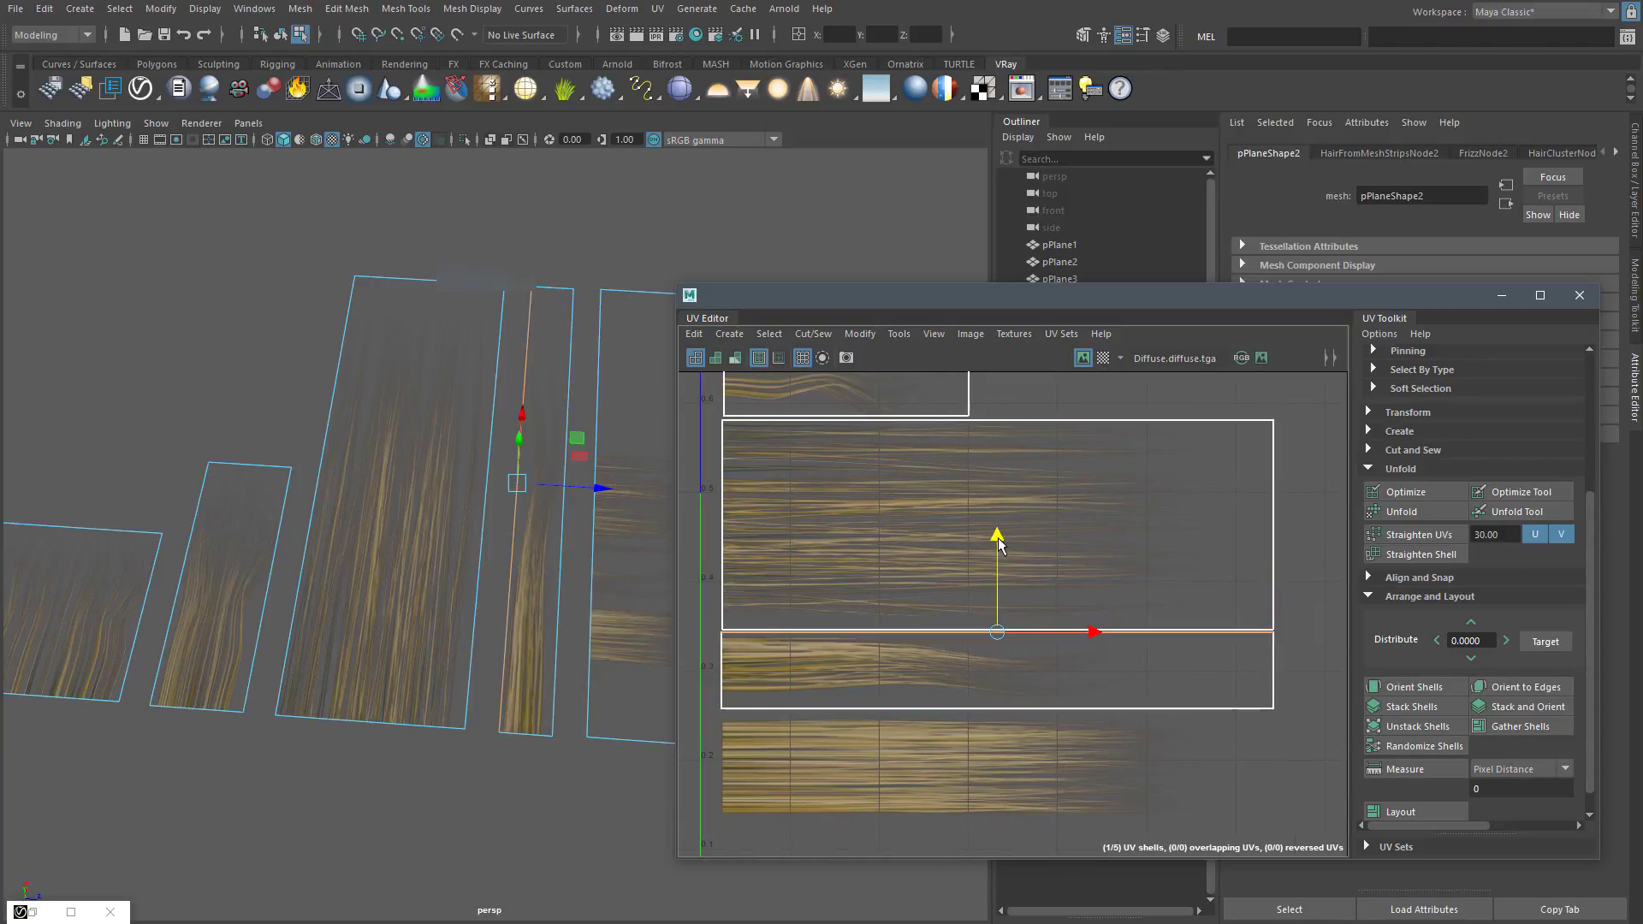
Rotate pPlane1's UV shell to horizontal and place it over the fifth hair clump, aligned with the roots
scroll(890, 608, down, 3)
alt+middle_drag(1241, 445, 941, 497)
right_drag(980, 493, 908, 466)
click(1048, 548)
scroll(1048, 556, down, 1)
alt+middle_drag(979, 556, 1100, 551)
key(e)
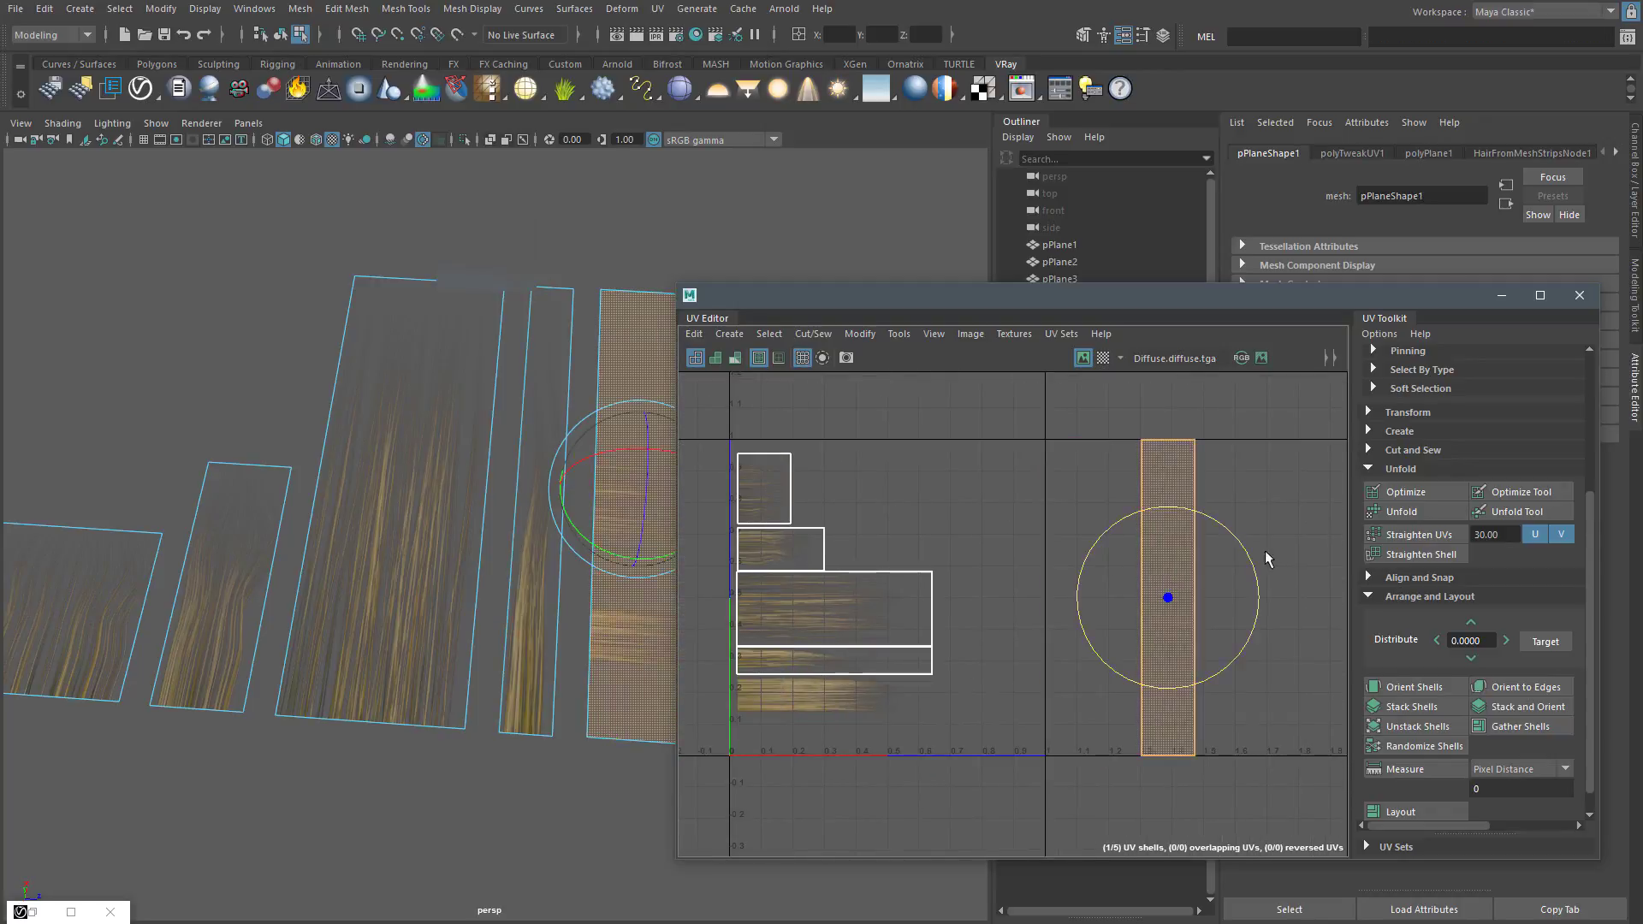
drag(1262, 554, 895, 703)
key(w)
scroll(907, 685, up, 4)
alt+middle_drag(929, 663, 1060, 677)
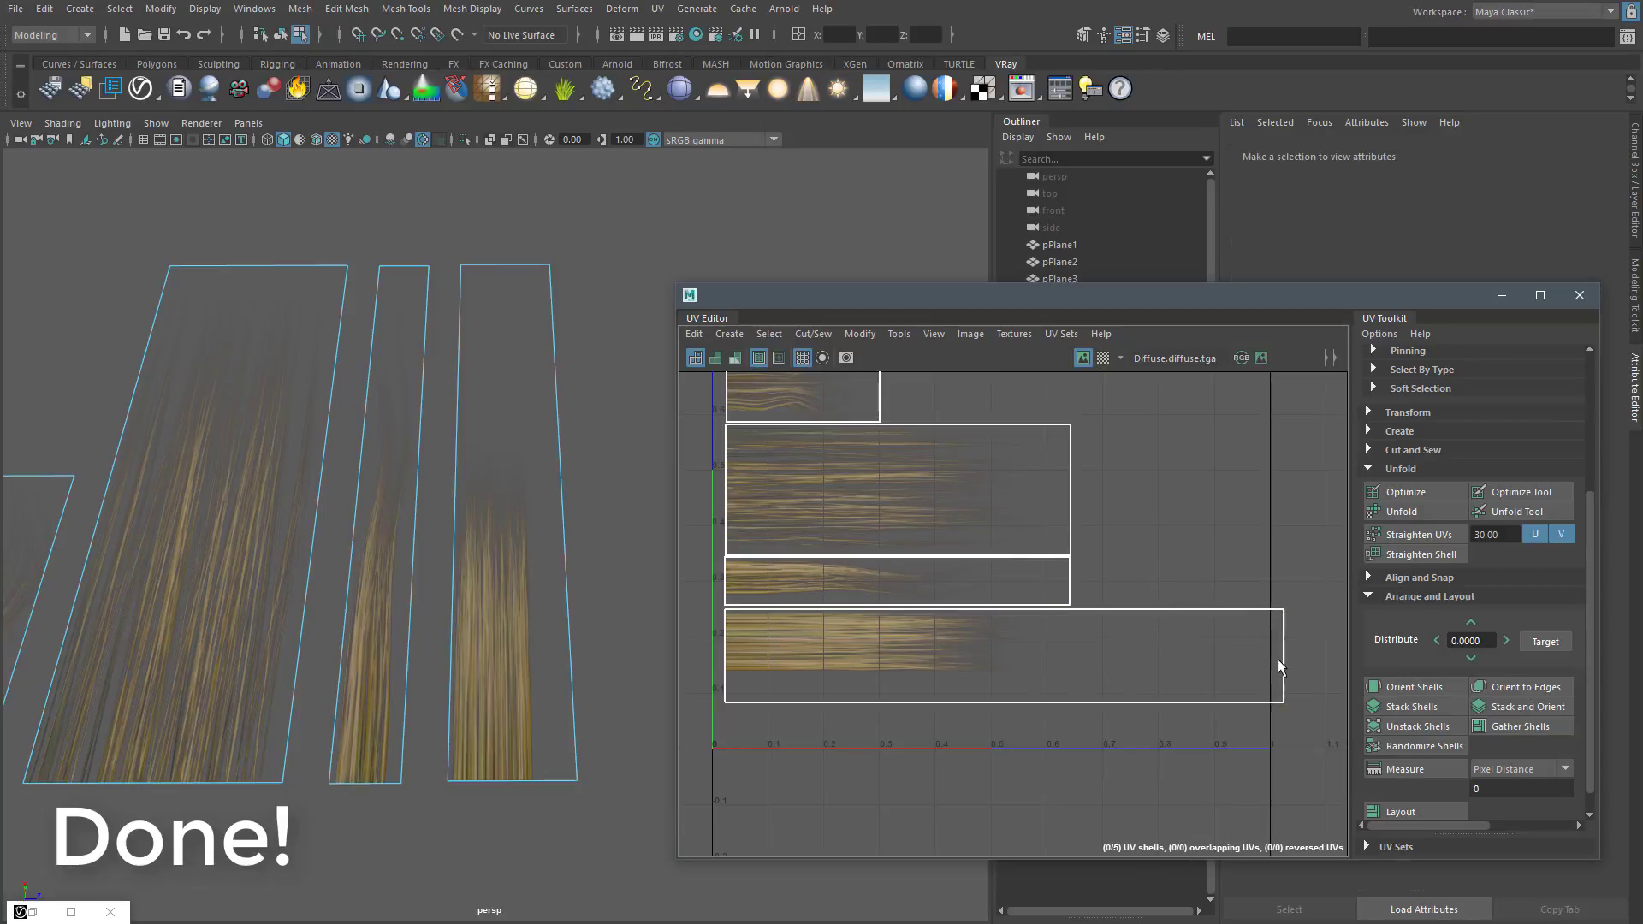
Pull in the tip edge and the lower long edge of pPlane1's UV shell to fit the fifth hair clump
click(1101, 648)
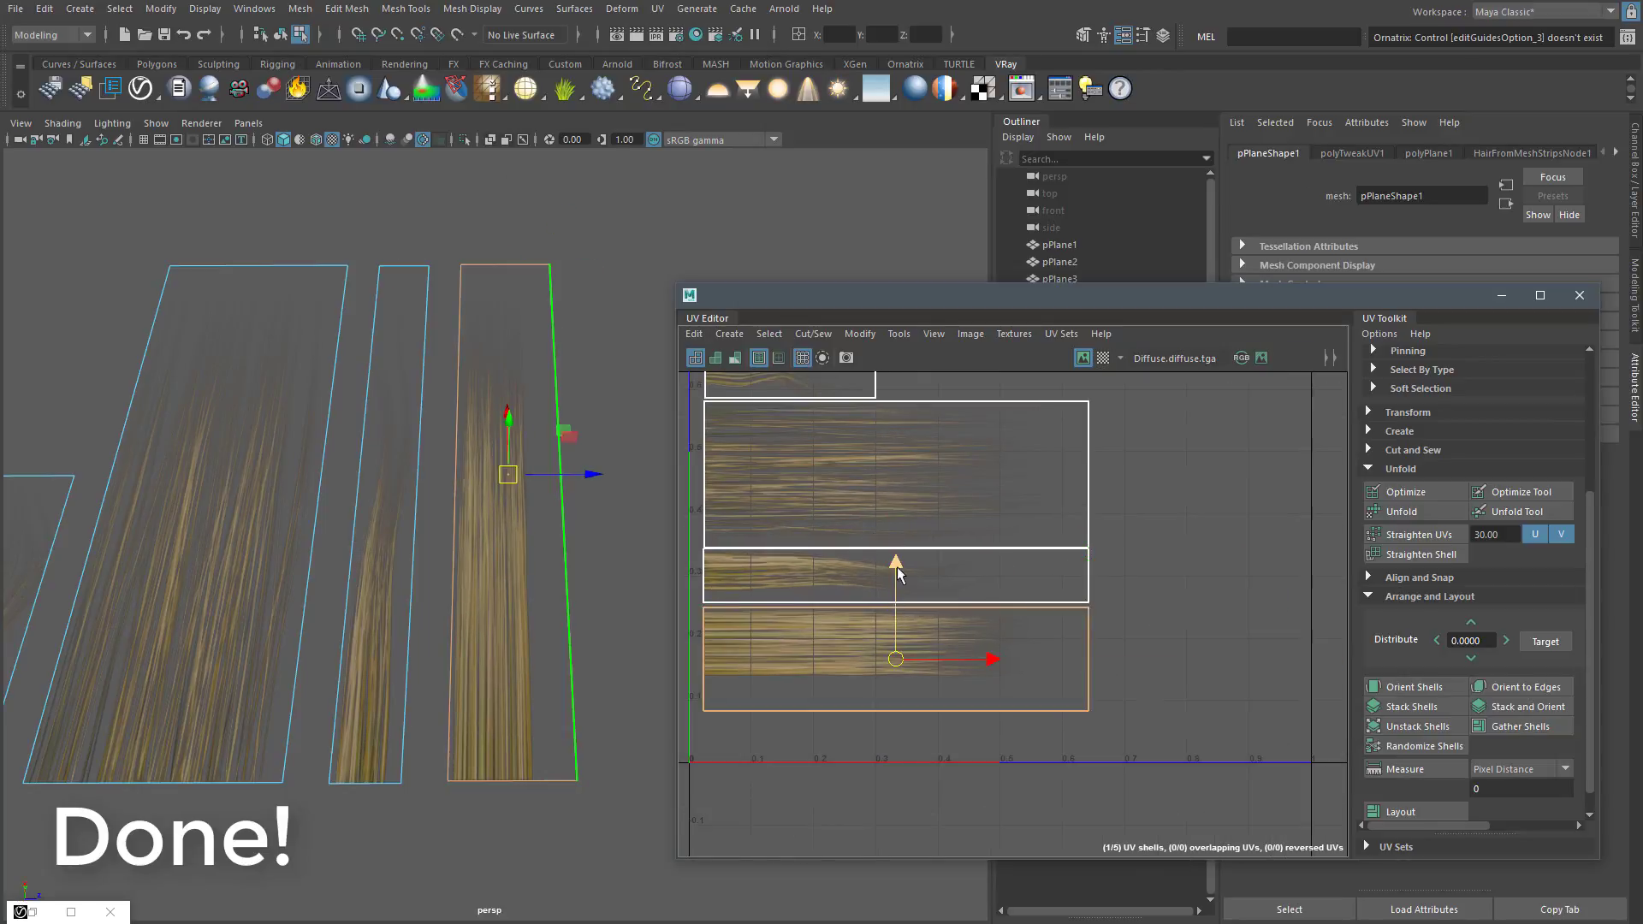
mouse_move(897, 567)
mouse_down()
mouse_move(891, 627)
mouse_move(894, 578)
mouse_move(907, 584)
mouse_up()
key(q)
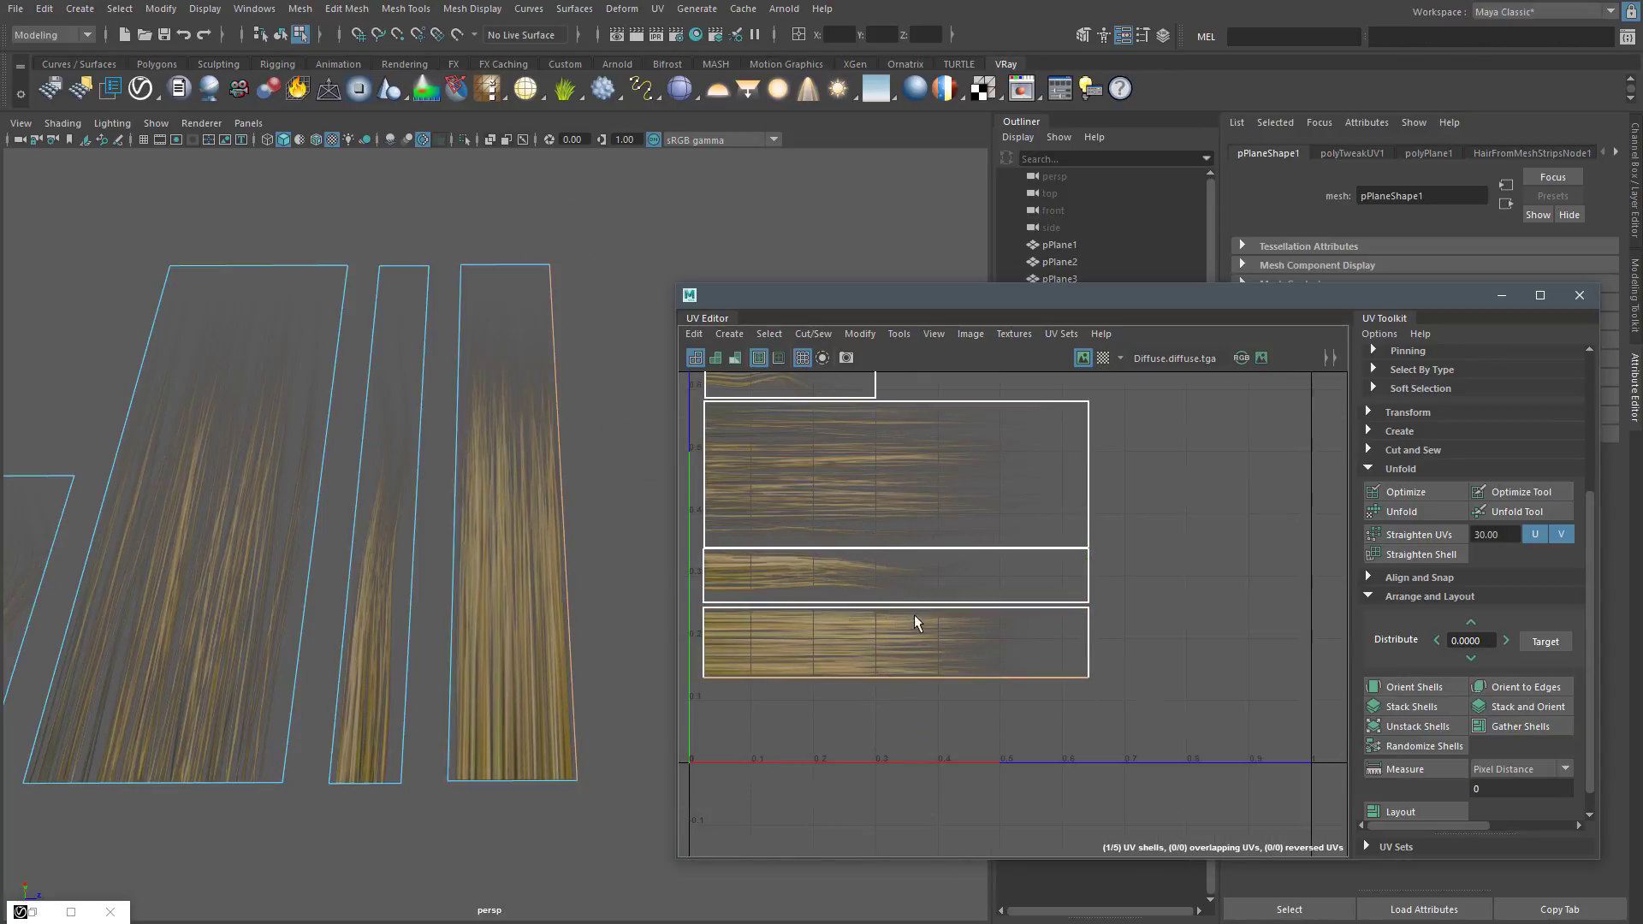
Return to object mode with nothing selected and review the finished hair card planes pPlane1 to pPlane5
right_drag(571, 368, 609, 342)
click(480, 266)
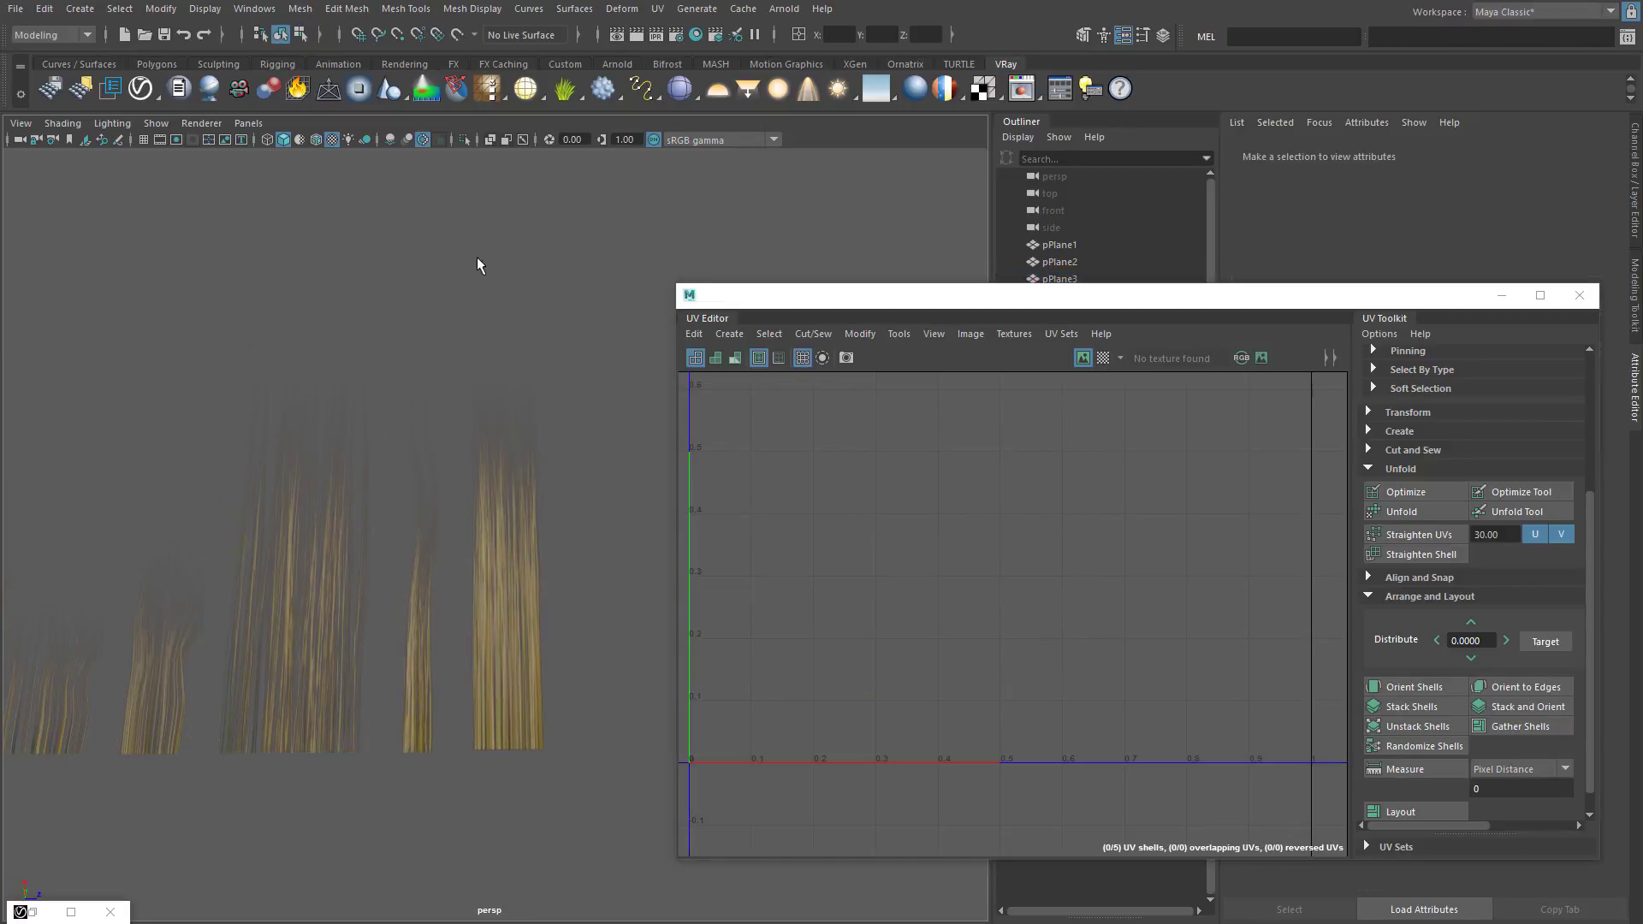
alt+drag(477, 265, 451, 462)
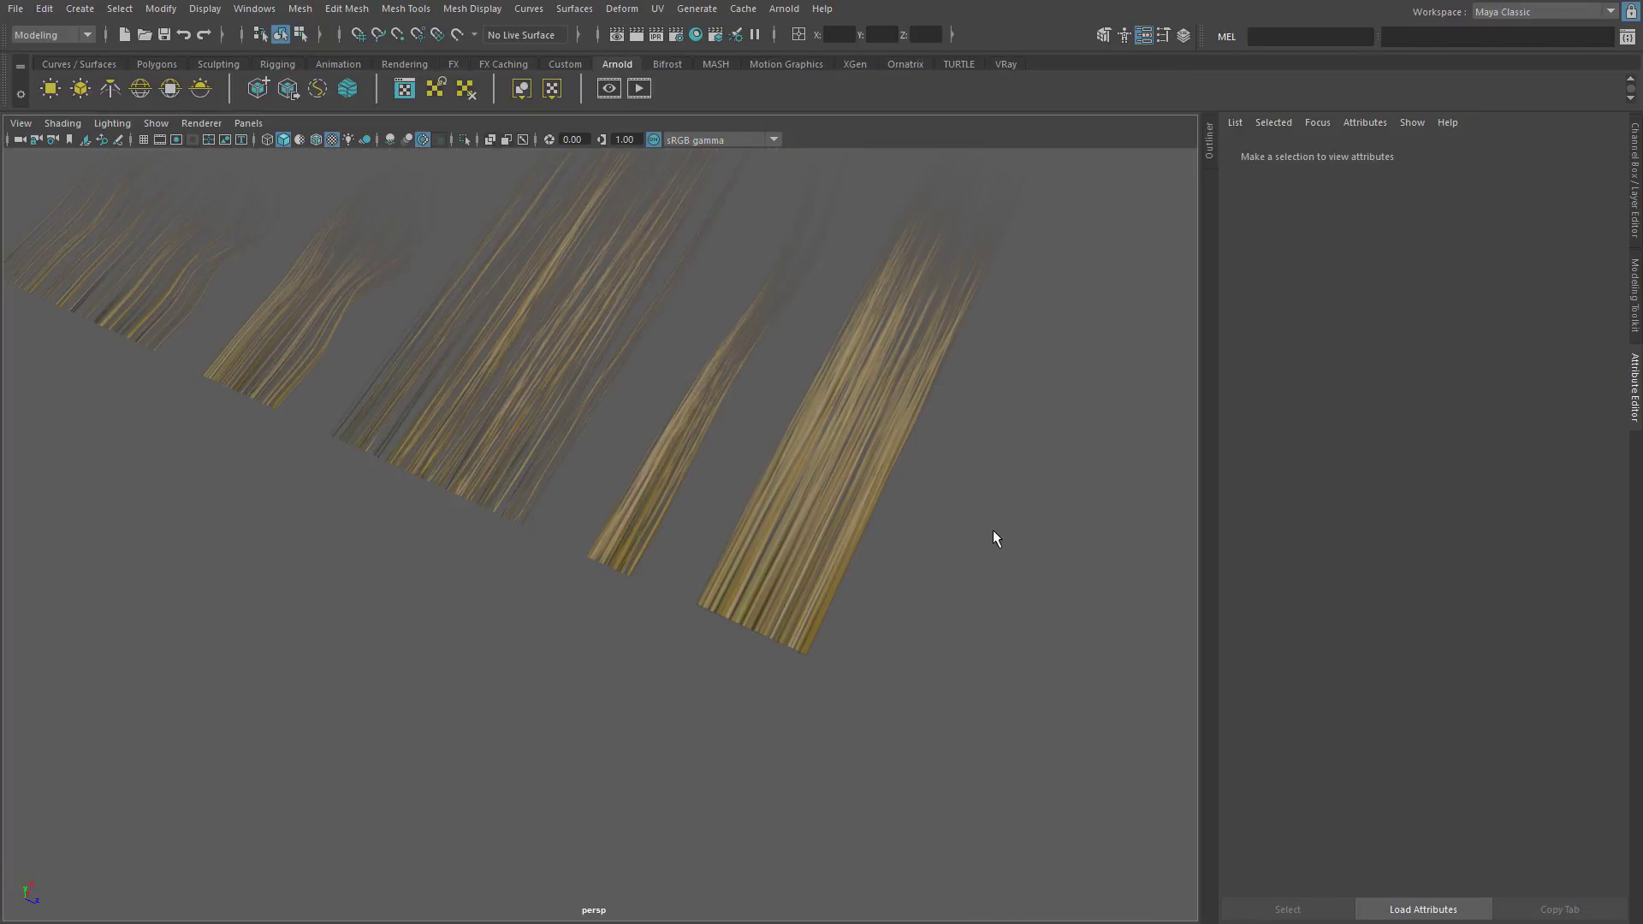
click(1209, 142)
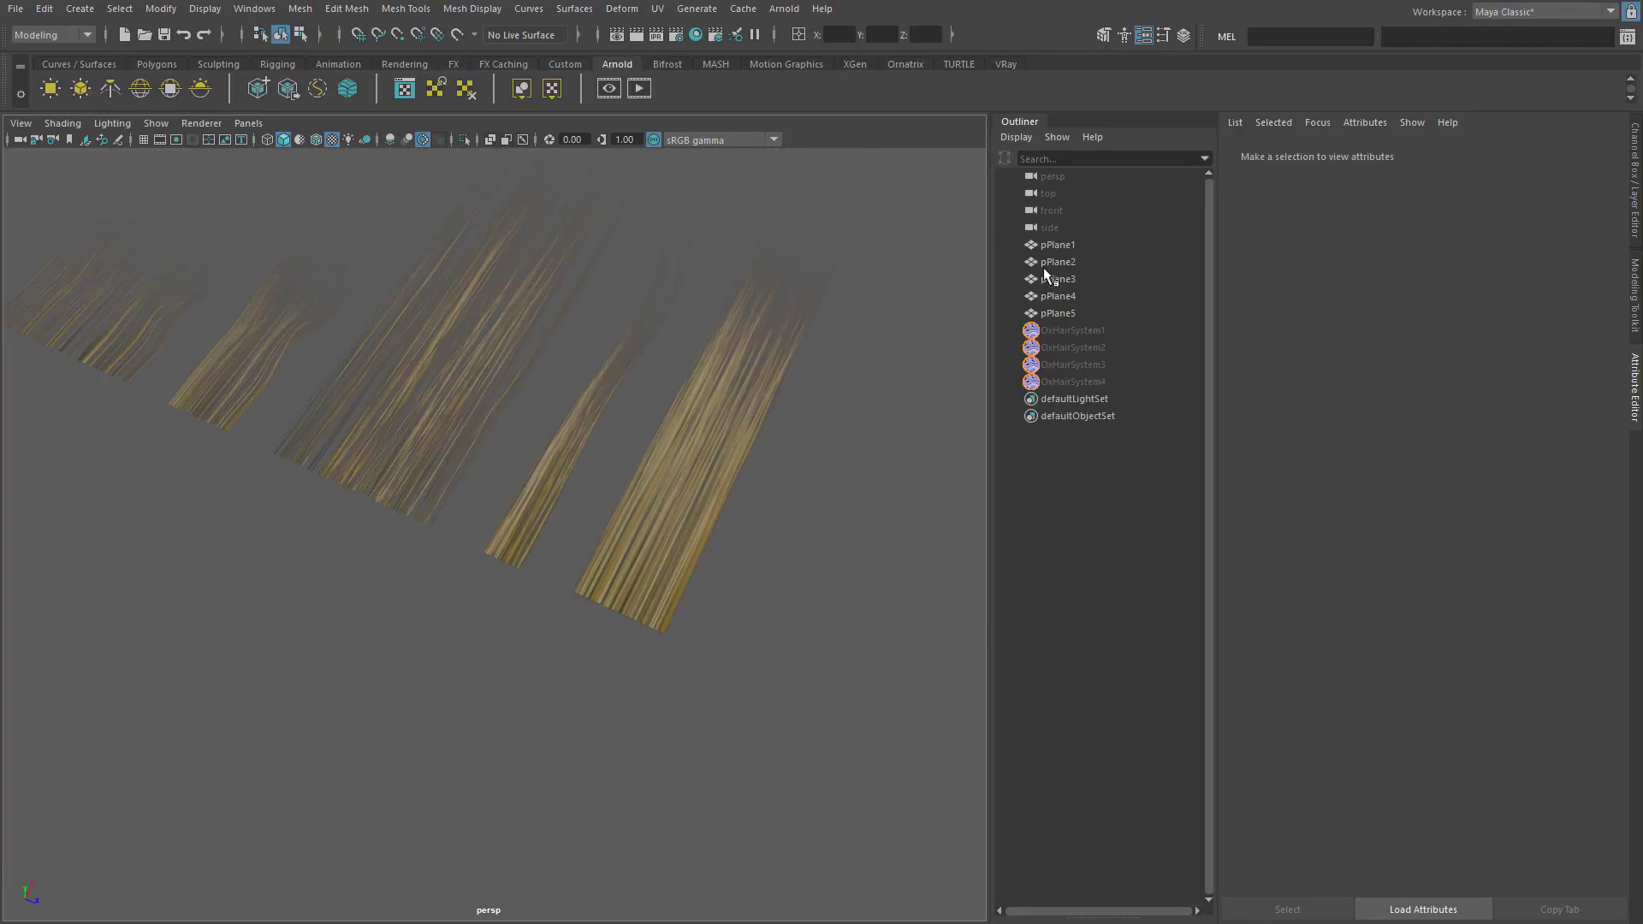
drag(1027, 250, 1015, 330)
click(1209, 141)
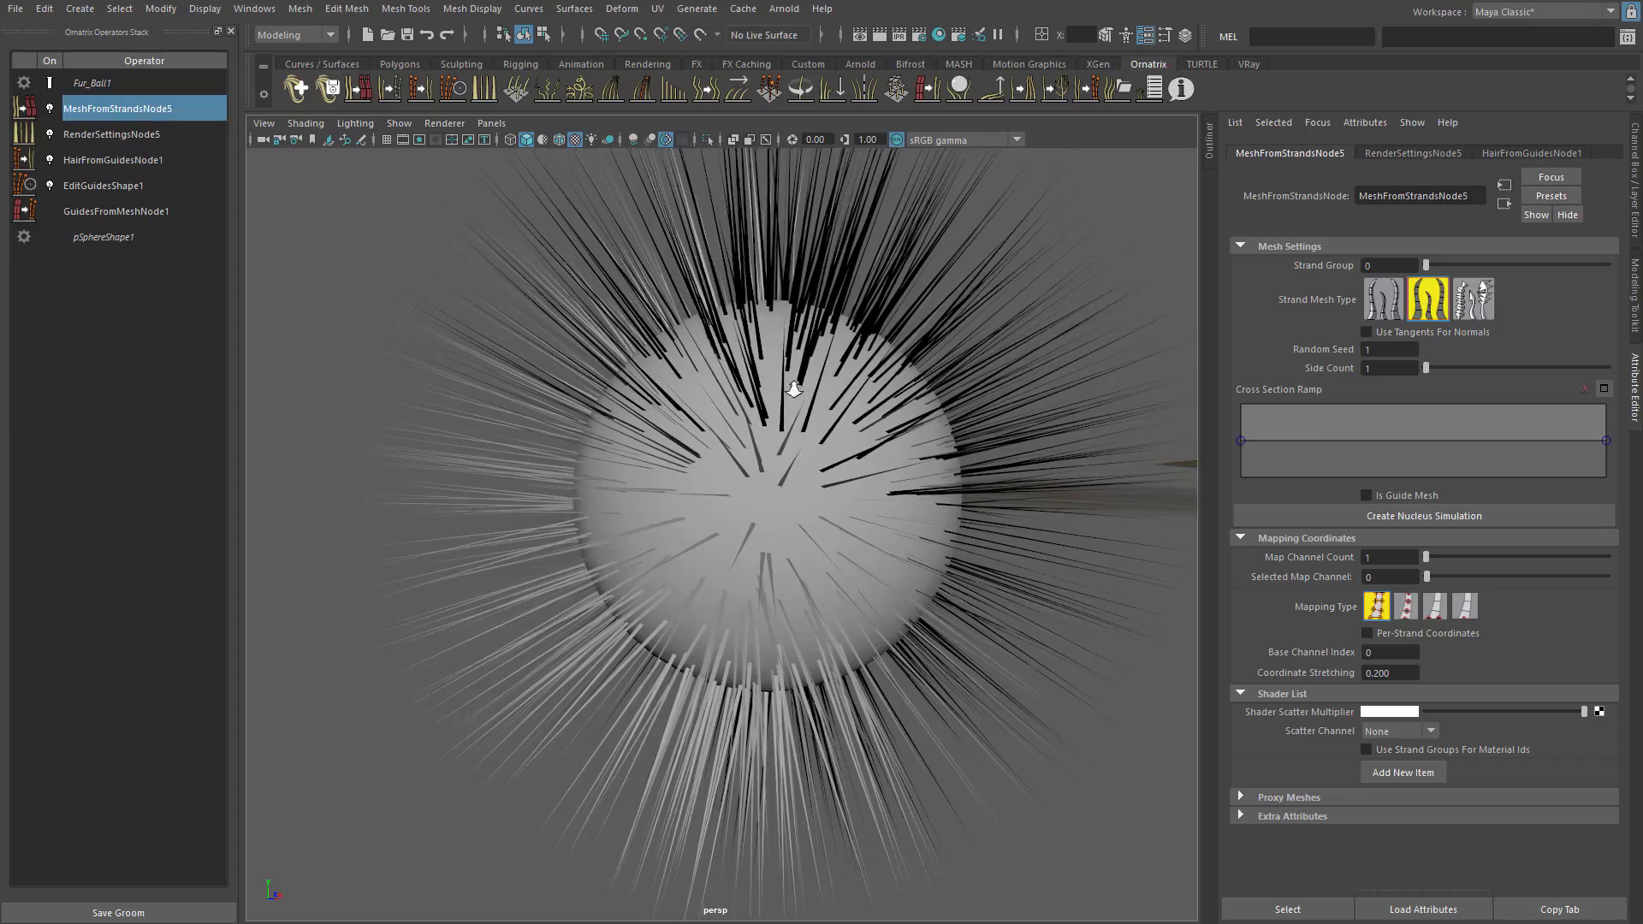
Switch MeshFromStrandsNode5 to the proxy strand mesh type and add pPlaneShape2 as its proxy mesh
click(1472, 299)
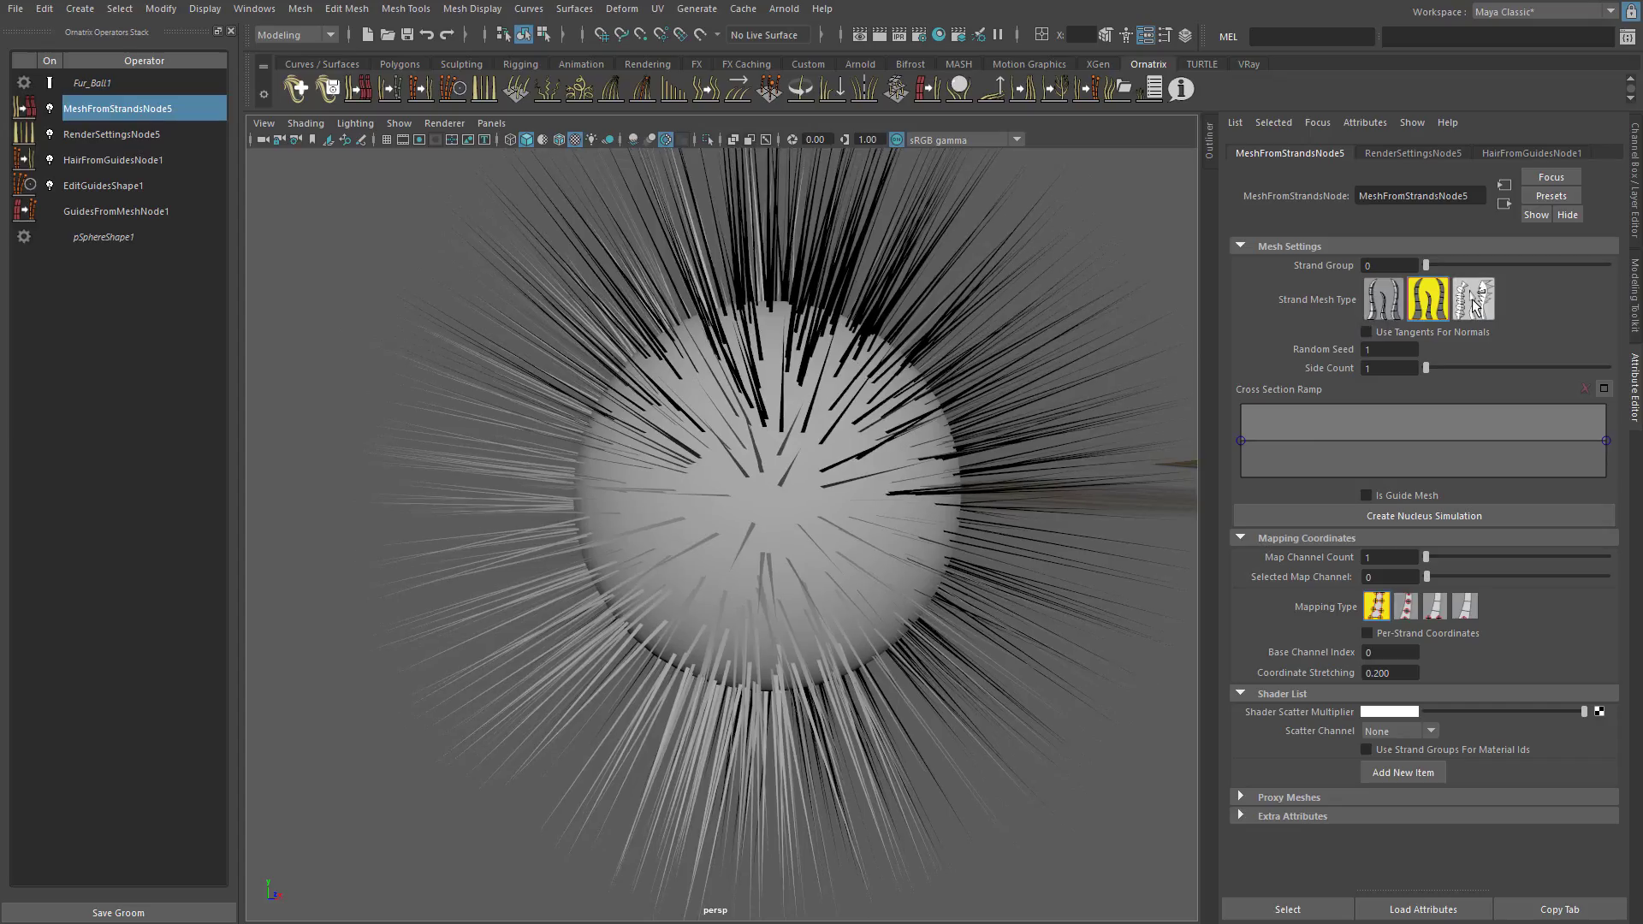
alt+drag(980, 554, 875, 451)
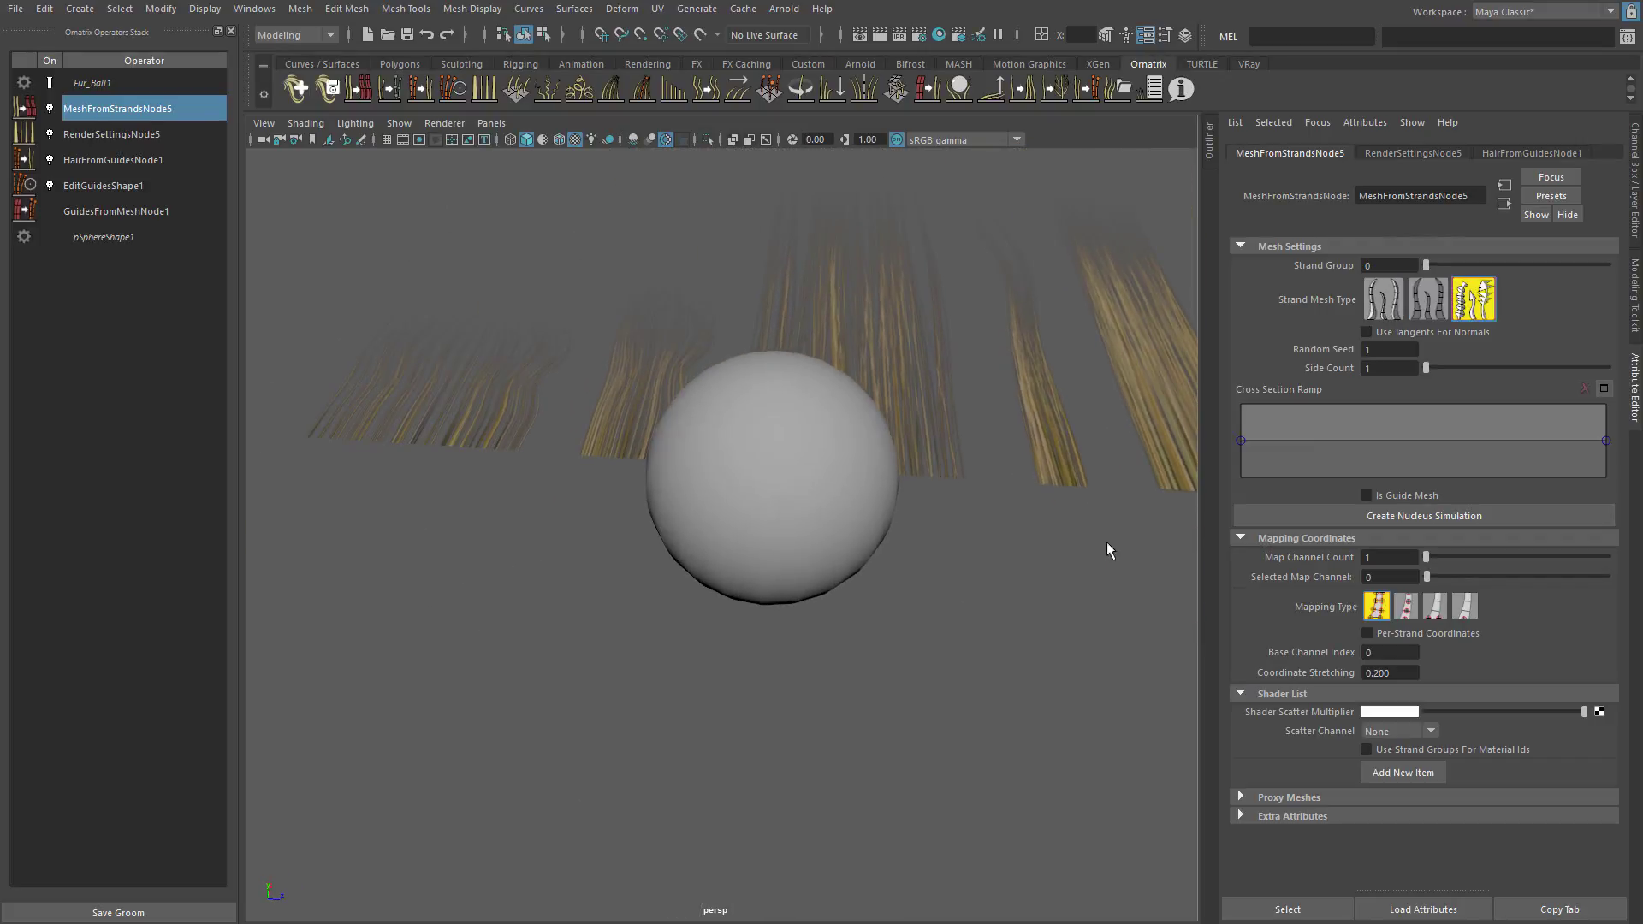
click(1289, 798)
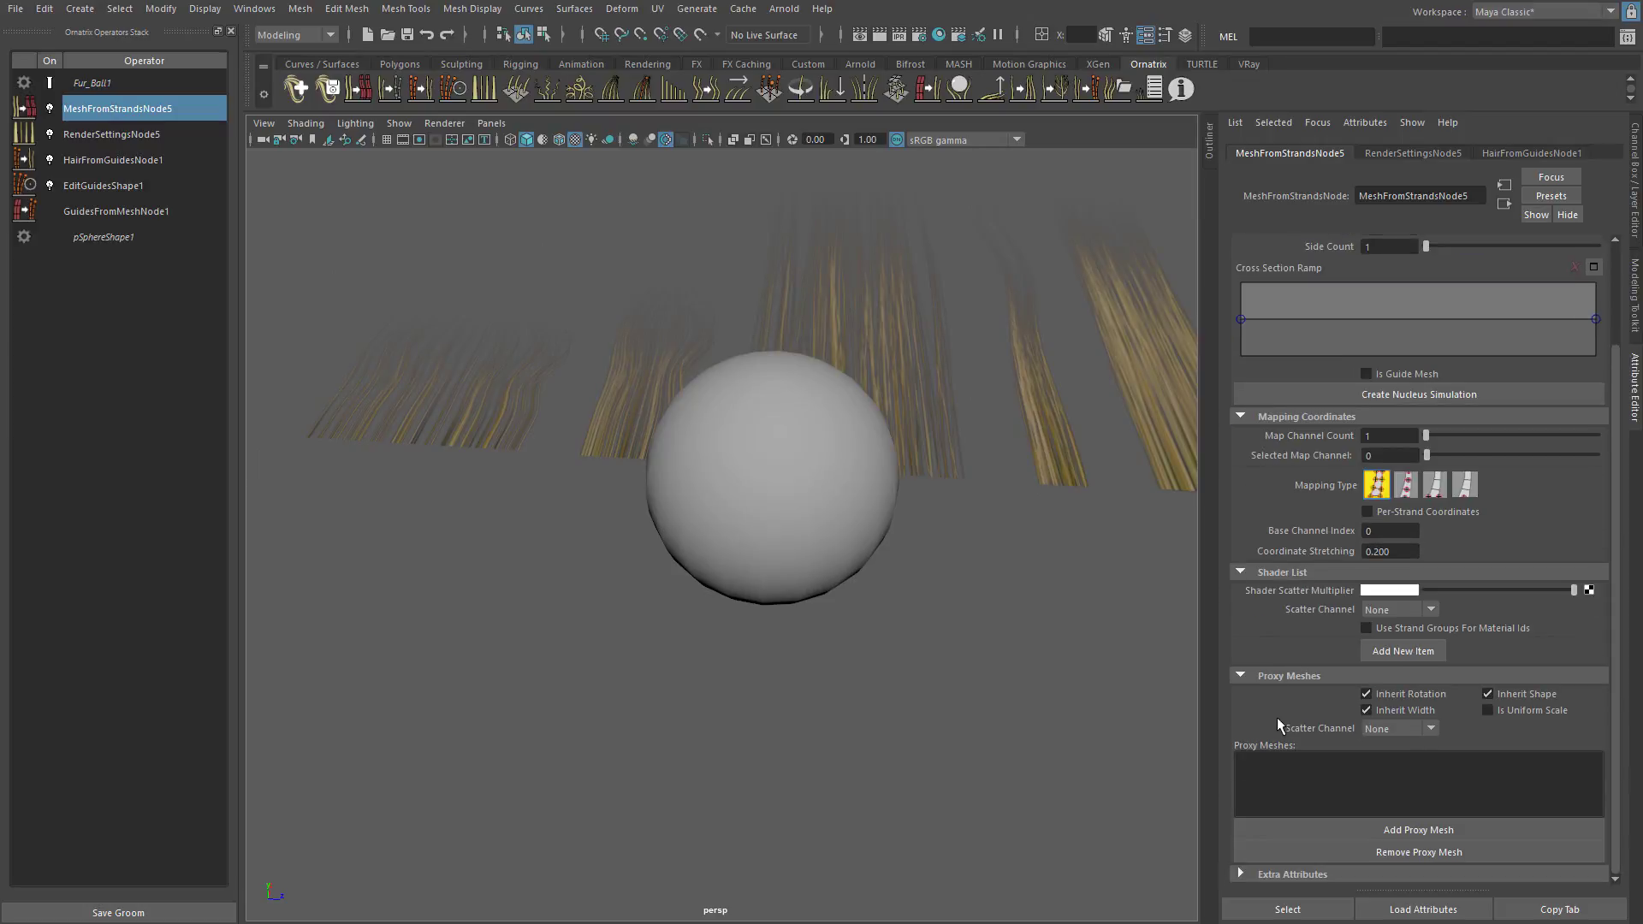
click(1337, 827)
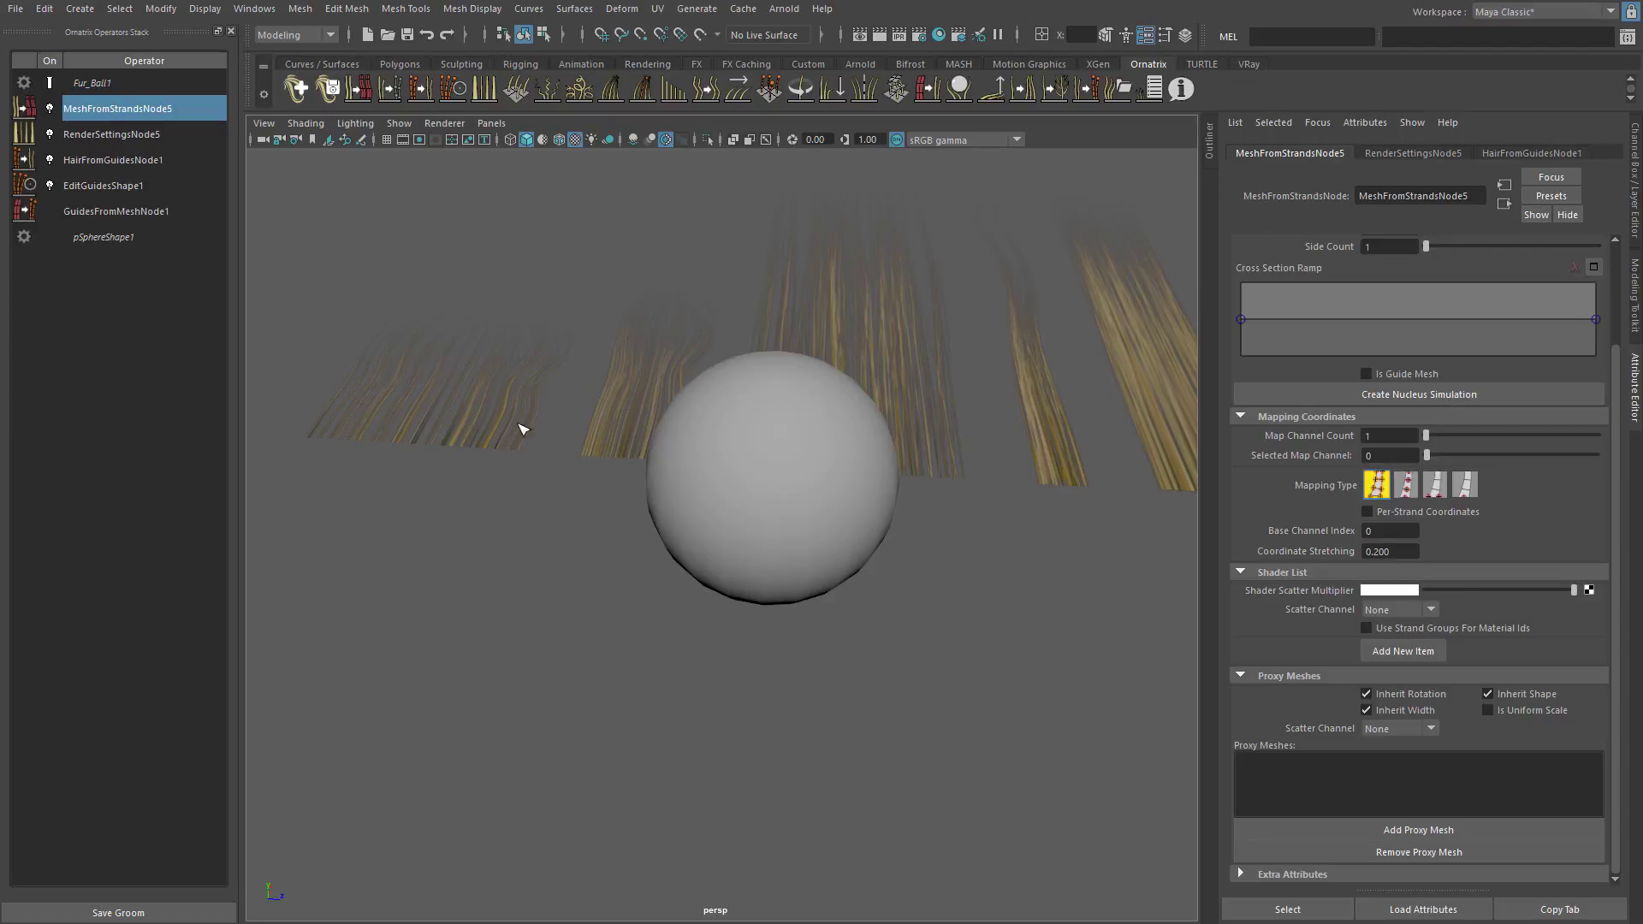
alt+drag(521, 427, 734, 494)
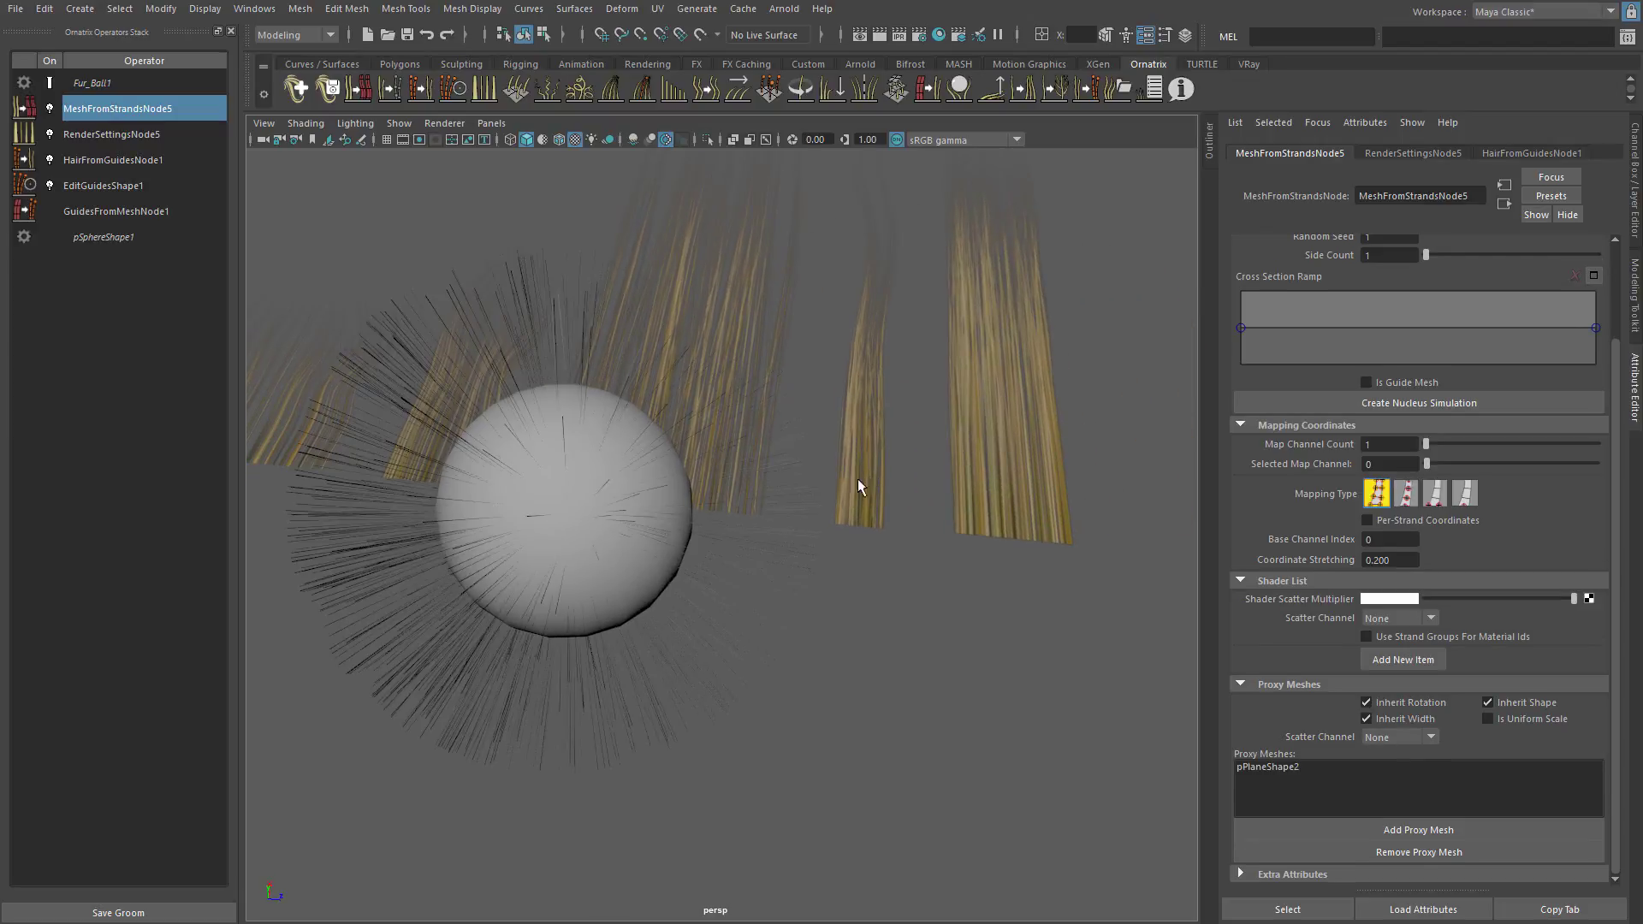
Disable the RenderSettingsNode5 operator in the fur ball's operator stack and inspect the hair cards on the sphere
alt+drag(858, 487, 884, 539)
alt+drag(770, 479, 791, 526)
click(49, 134)
scroll(680, 398, down, 4)
scroll(679, 397, up, 3)
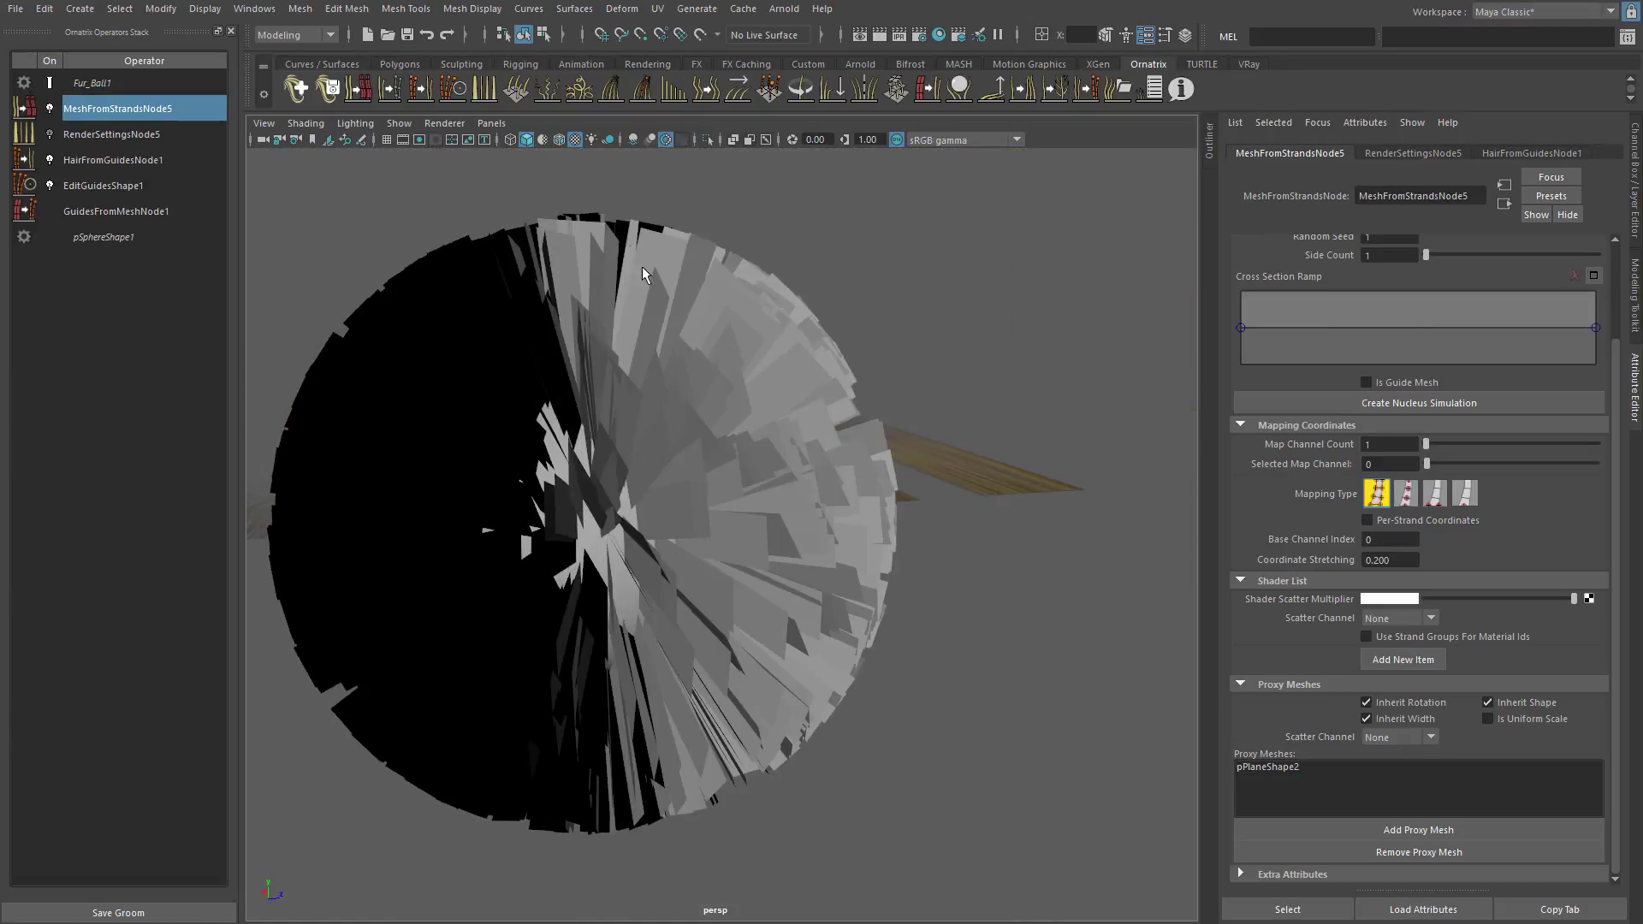
Toggle the viewport's textured display off and on, and turn on two-sided lighting
click(575, 139)
click(575, 139)
click(355, 124)
click(385, 233)
Select the narrow hair card plane beside the fur ball and open its material attributes to check the shader name
alt+drag(736, 445, 873, 470)
click(946, 413)
right_drag(946, 413, 941, 830)
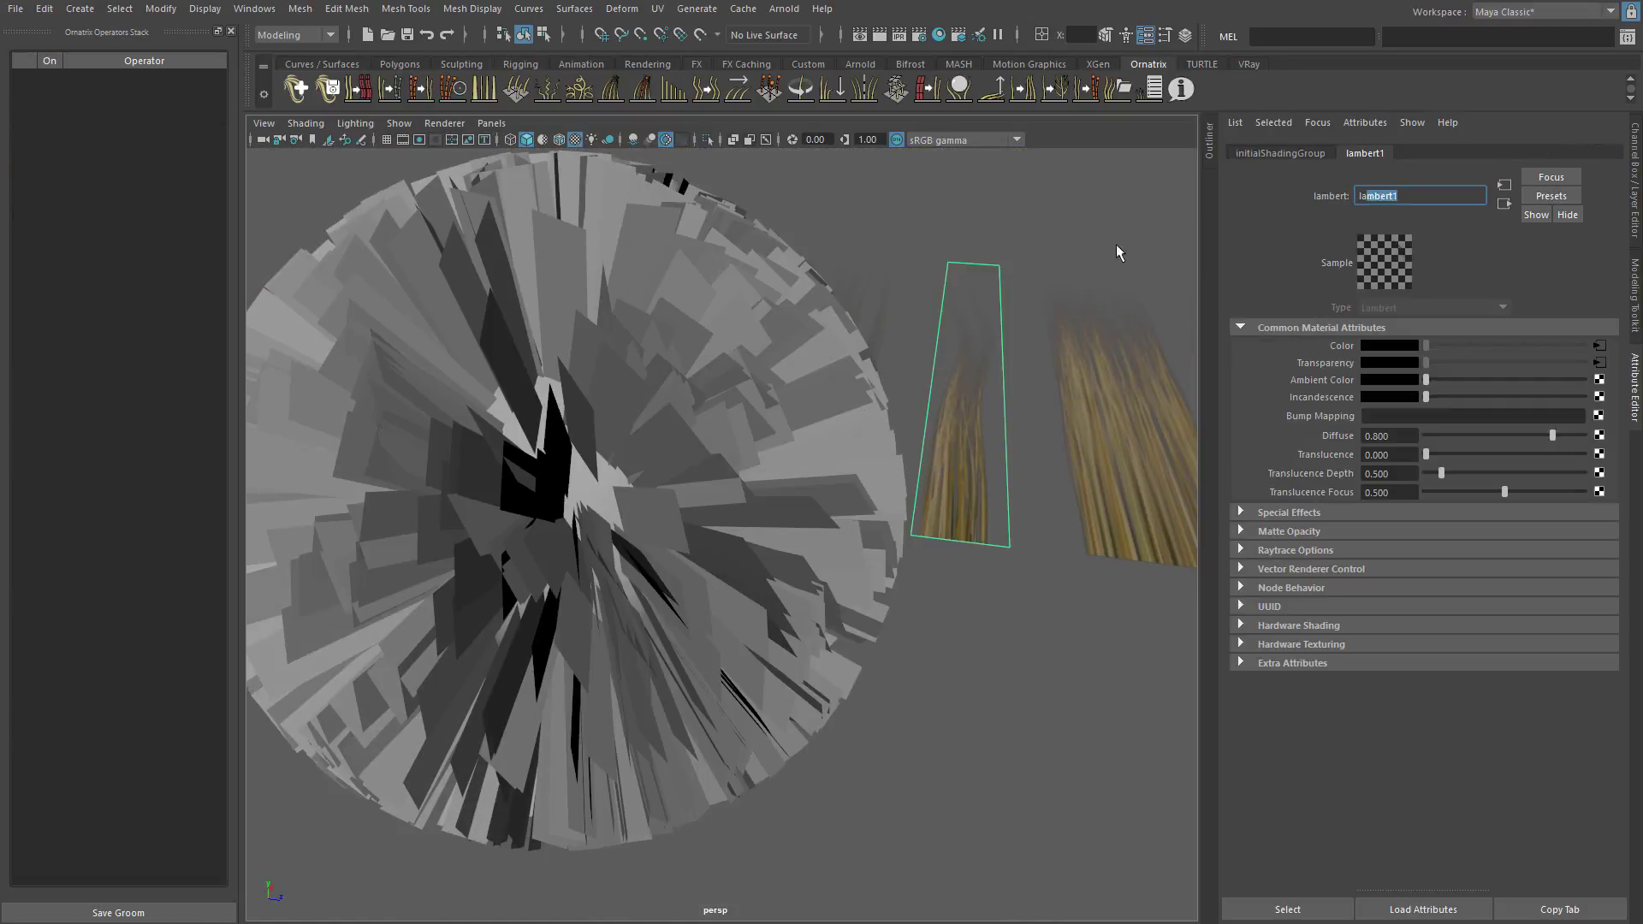
Reselect the fur ball's MeshFromStrandsNode5 operator and add a new item to its shader list
click(770, 342)
click(118, 109)
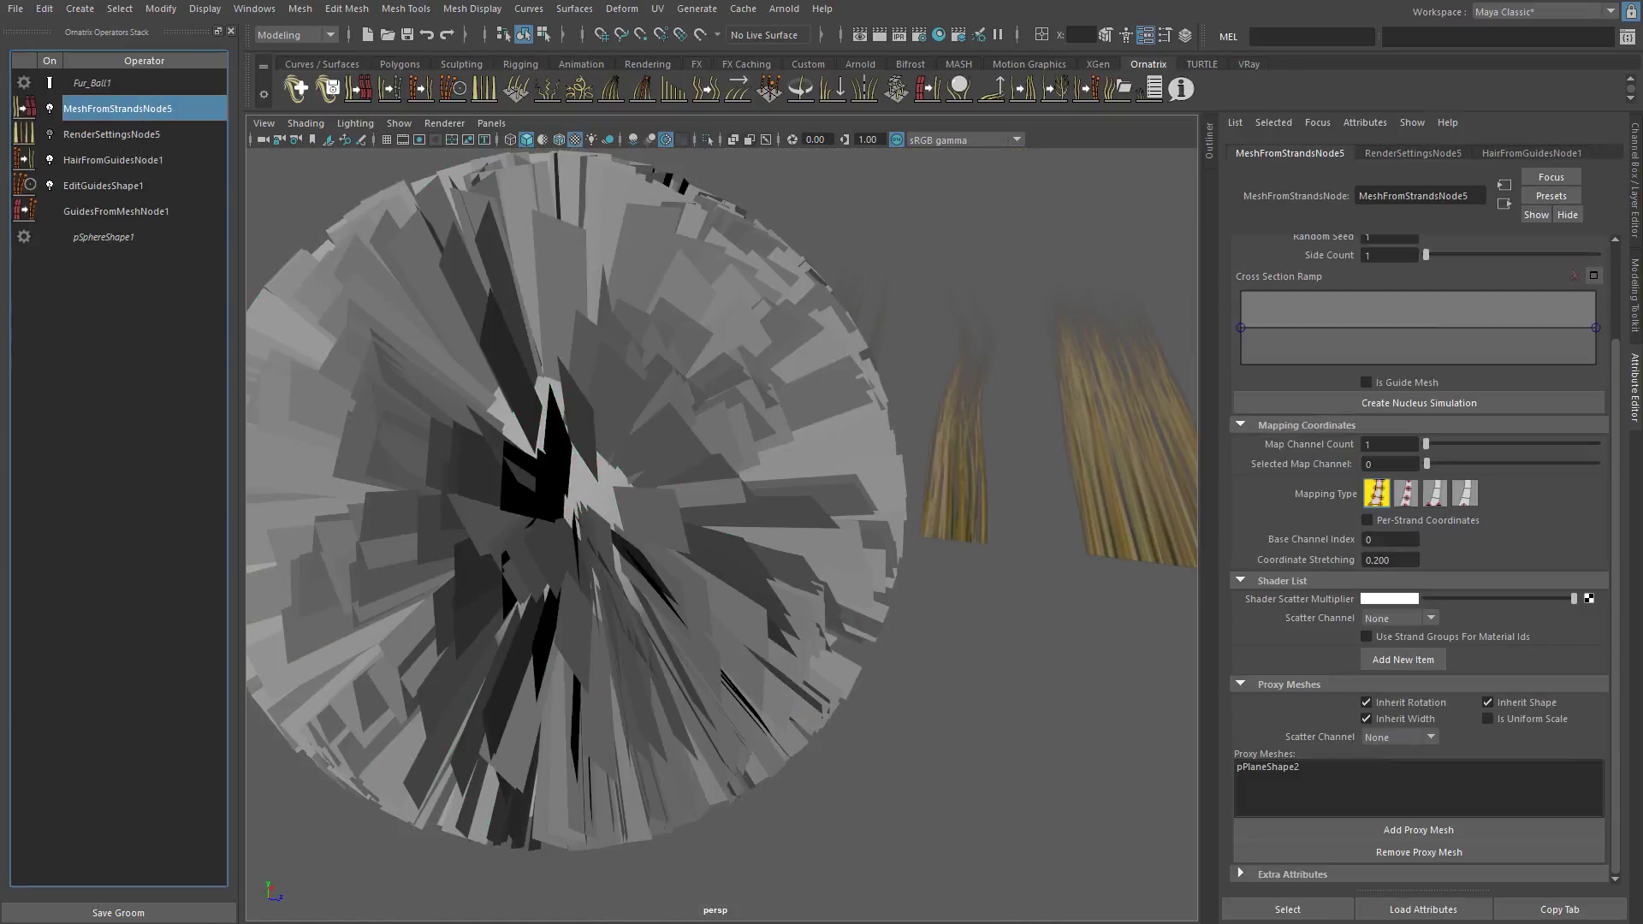
click(1403, 661)
click(1409, 685)
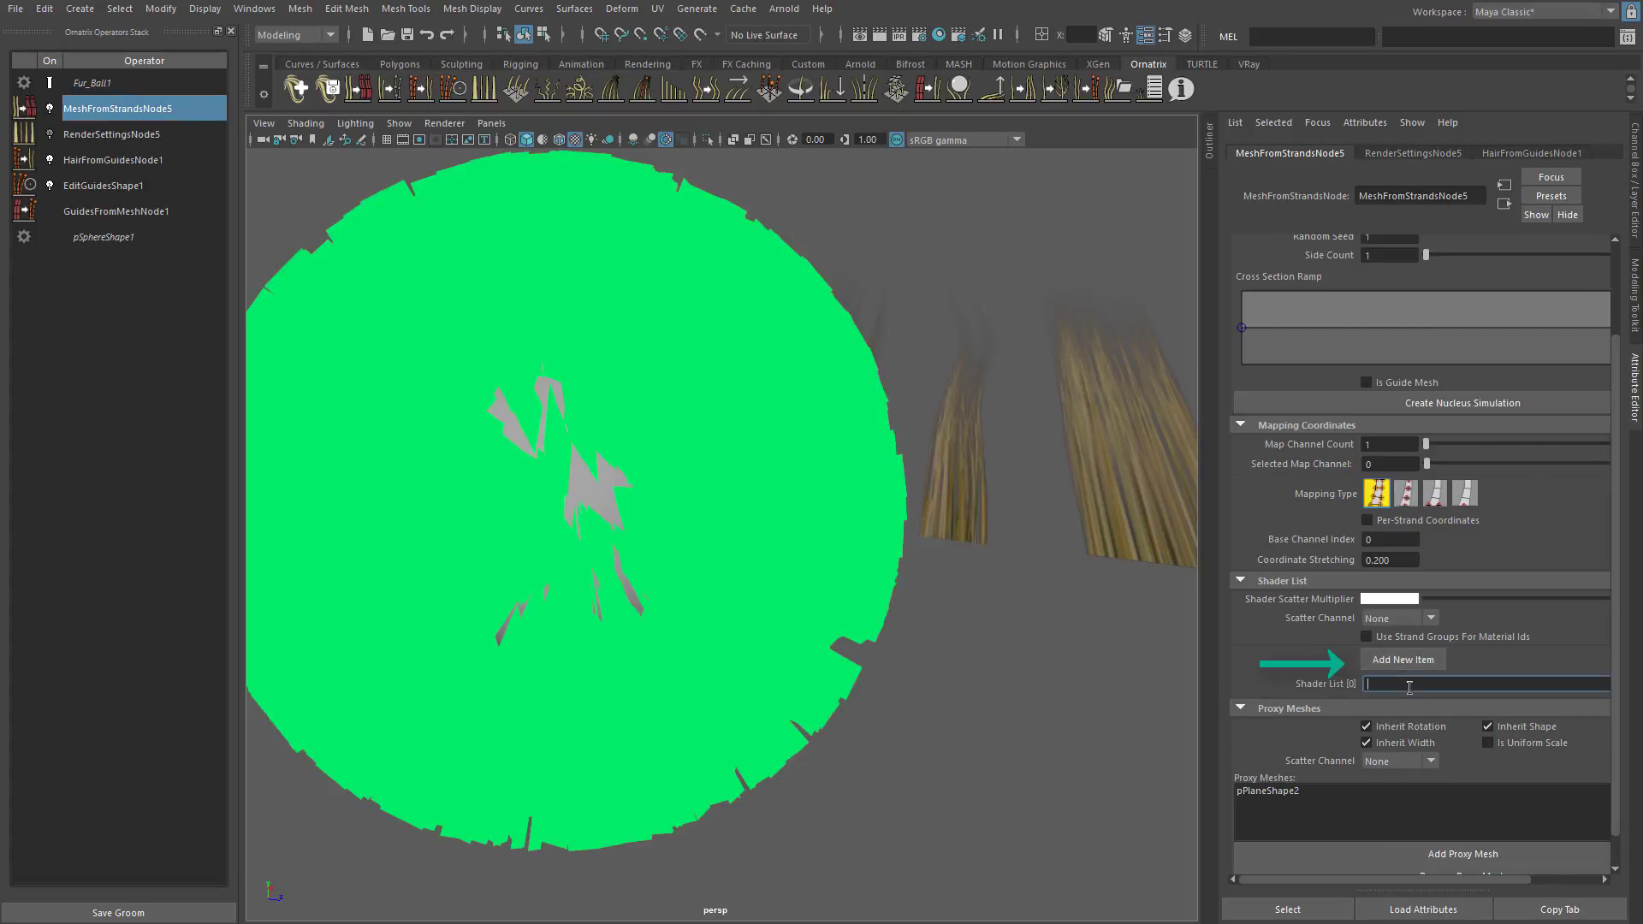
Try to assign the shader name Lambert1 to the first shader list entry
text(Lambert1)
key(Return)
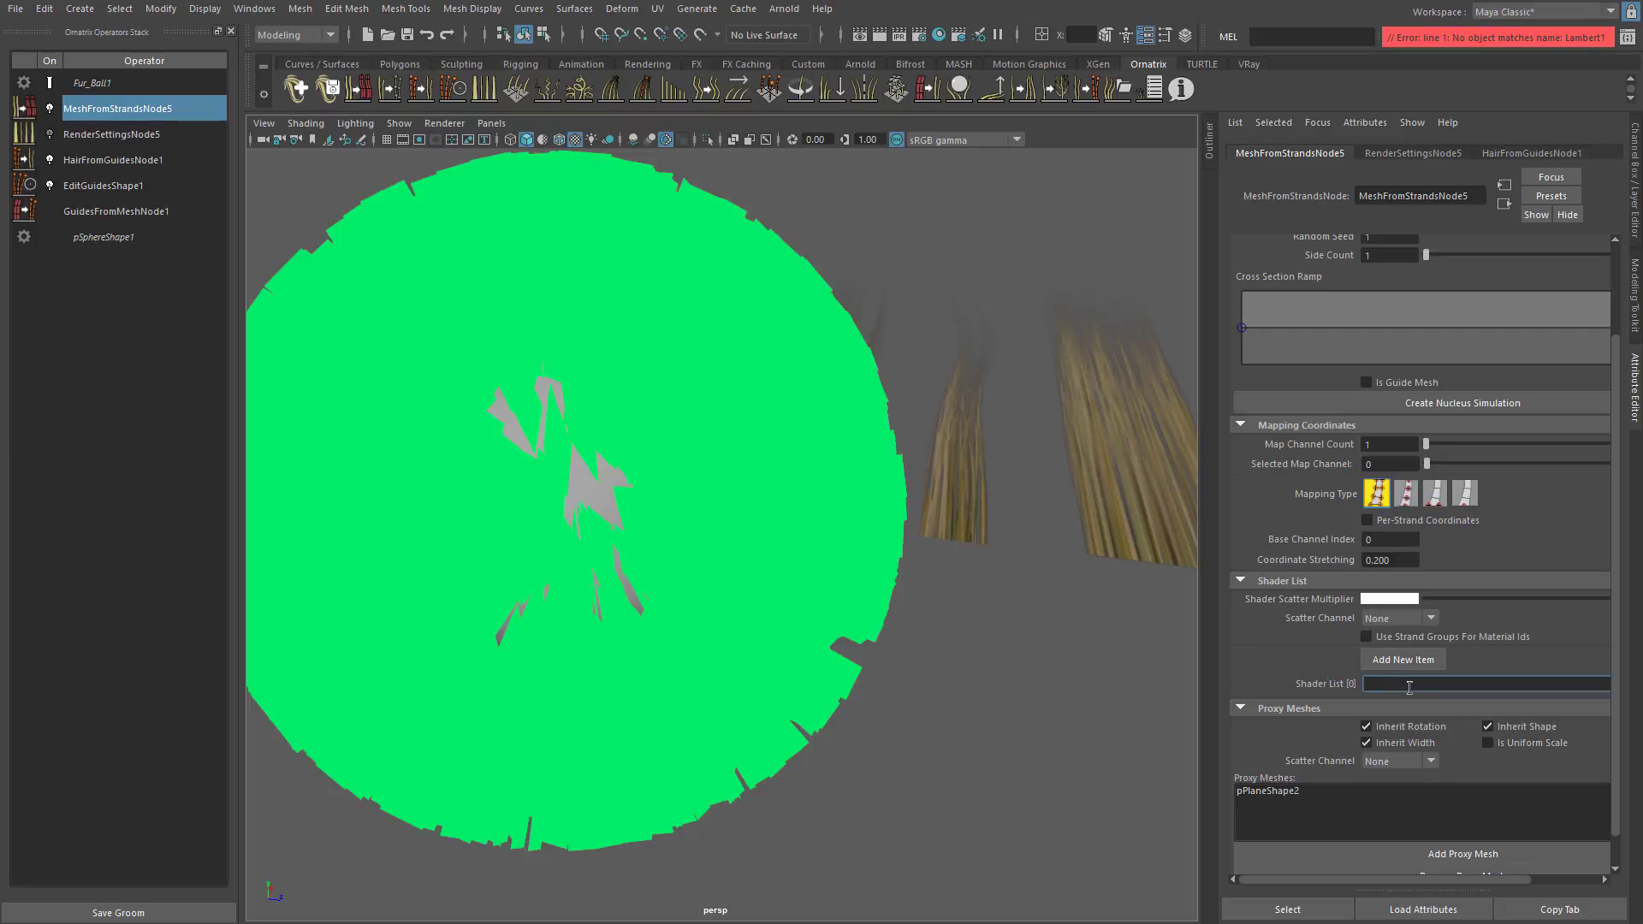
alt+drag(1011, 439, 966, 444)
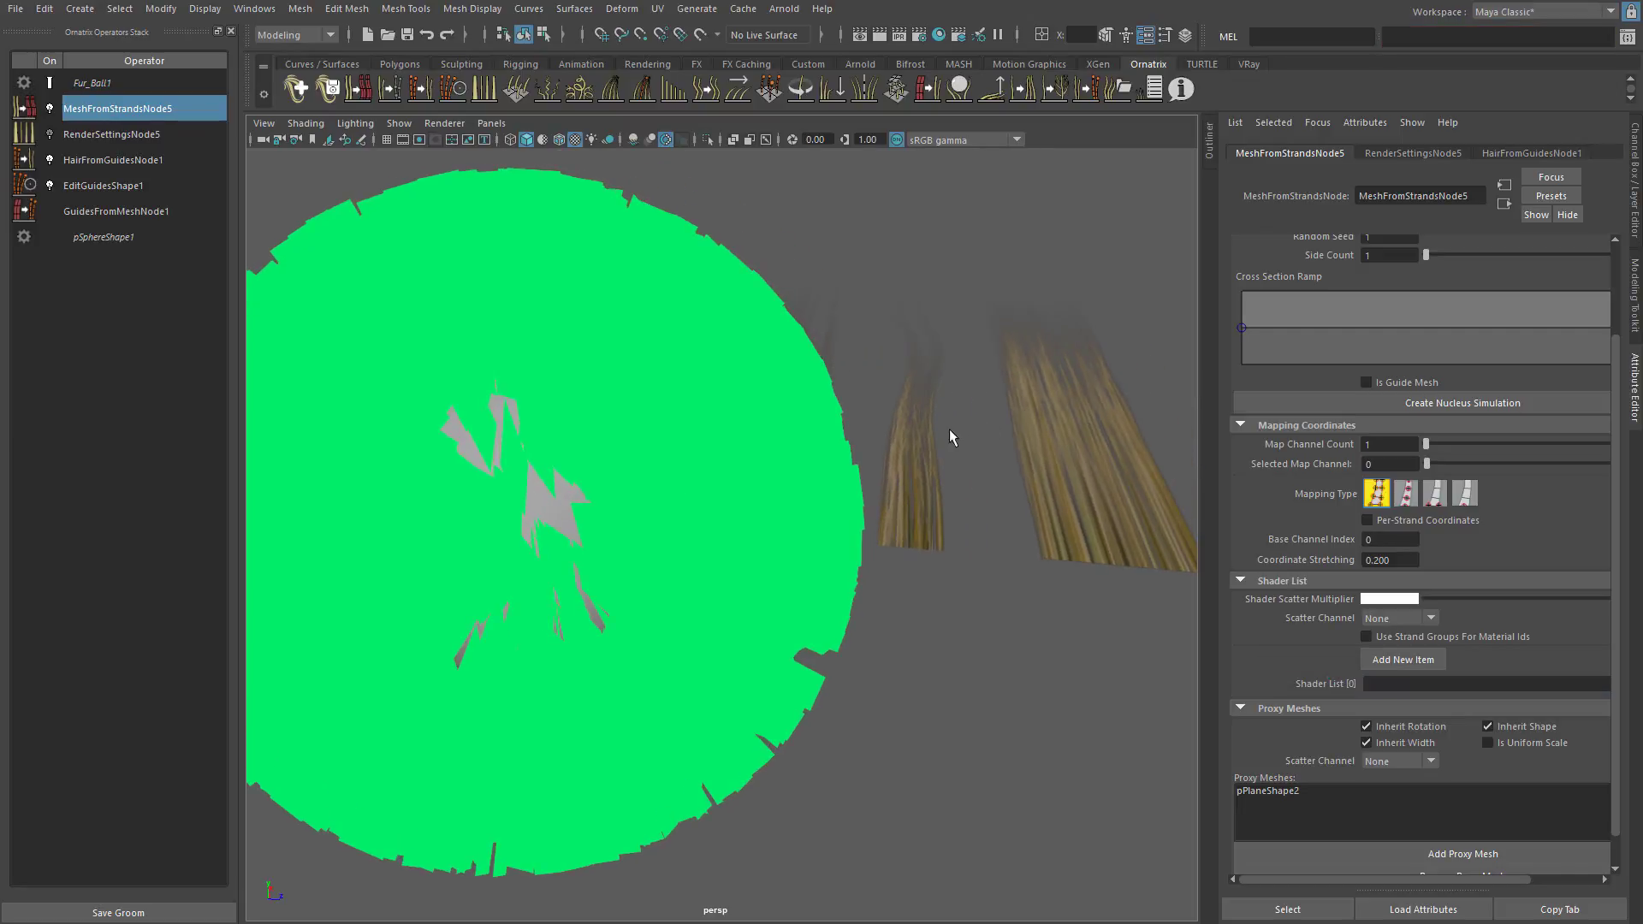
Set the first shader list entry of MeshFromStrandsNode5 to lambert1
click(1398, 684)
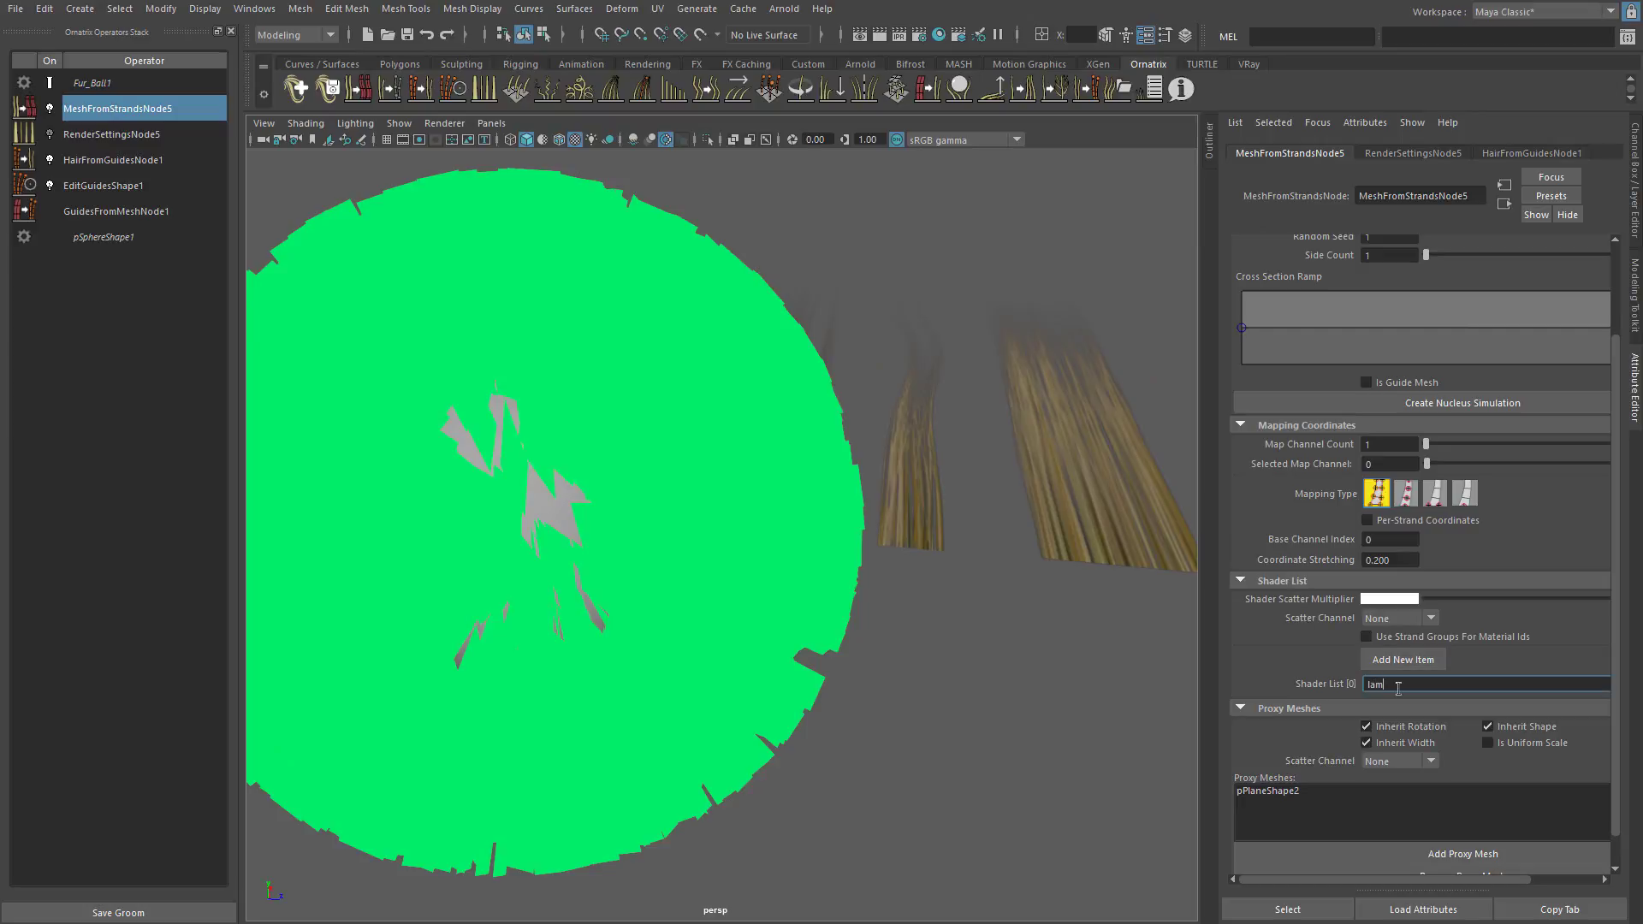
text(lambert1)
key(Return)
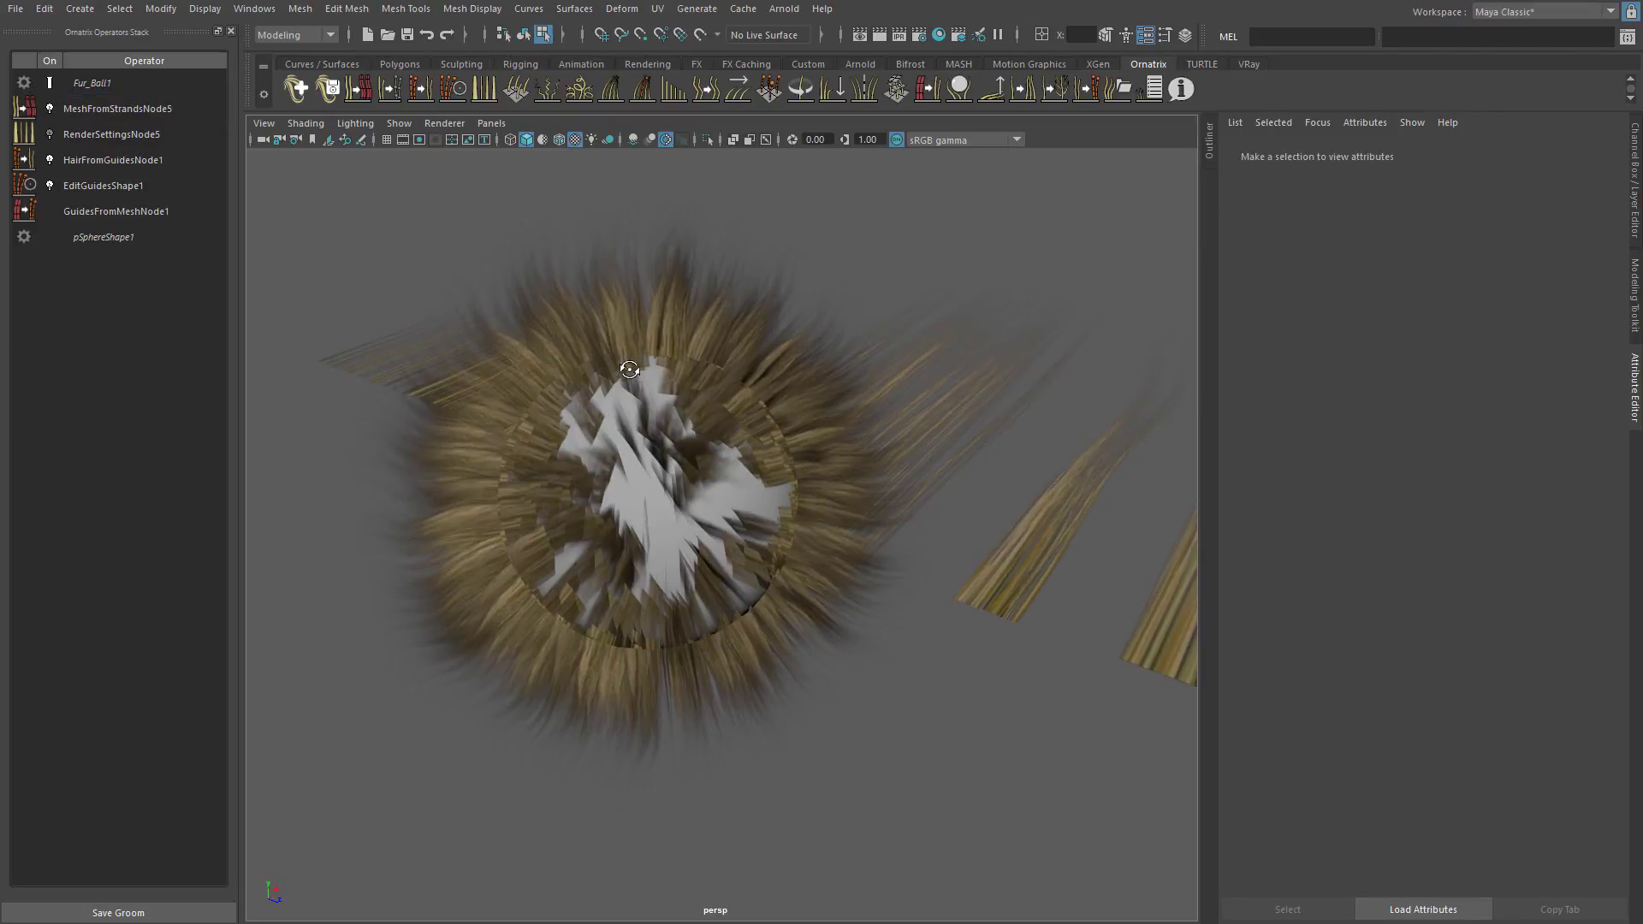
Set the viewport hair count of HairFromGuidesNode1 to 5000
click(127, 161)
drag(1373, 370, 1362, 369)
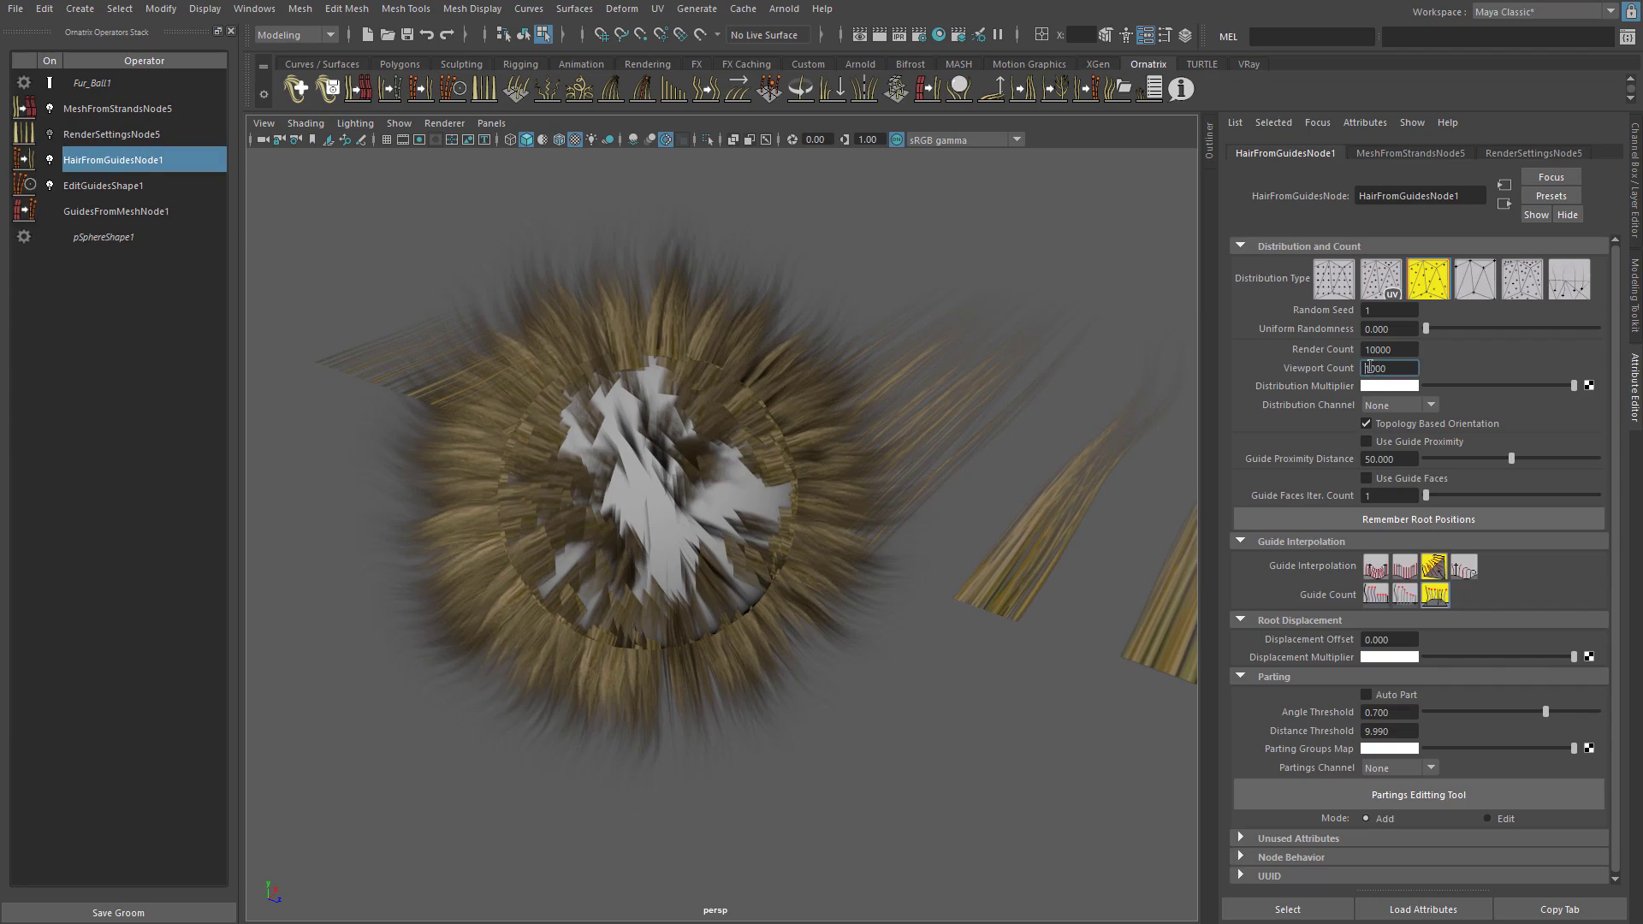
text(5)
key(Return)
alt+drag(821, 353, 798, 410)
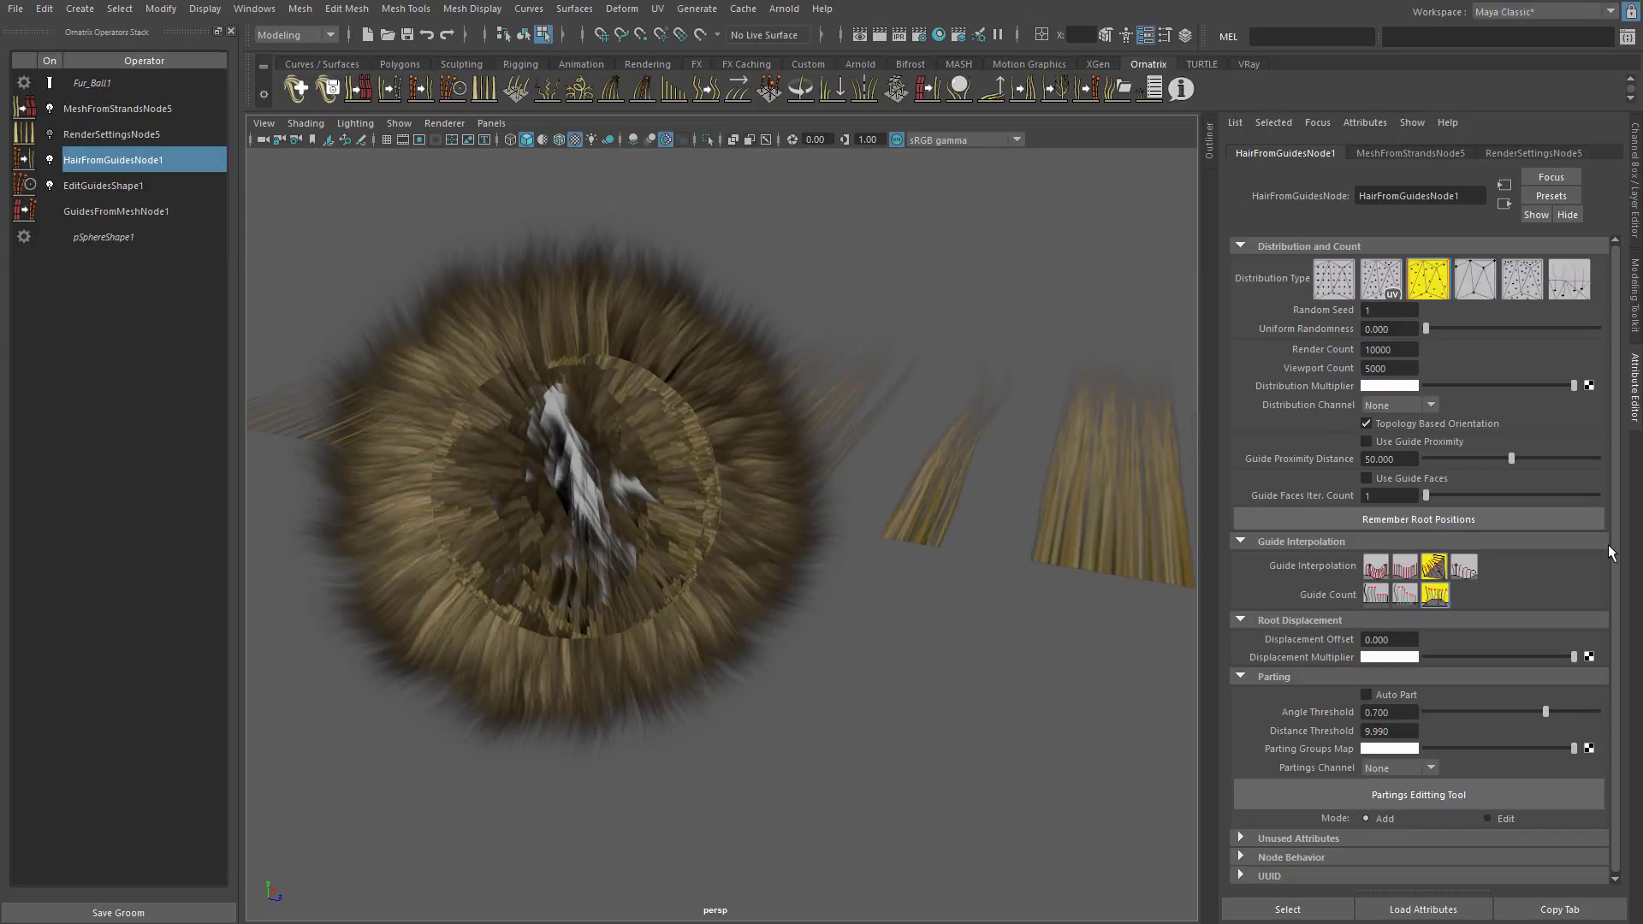
Try the six distribution types of HairFromGuidesNode1 on the fur ball and return to the third one
click(1335, 279)
click(1378, 280)
click(1427, 280)
click(1473, 282)
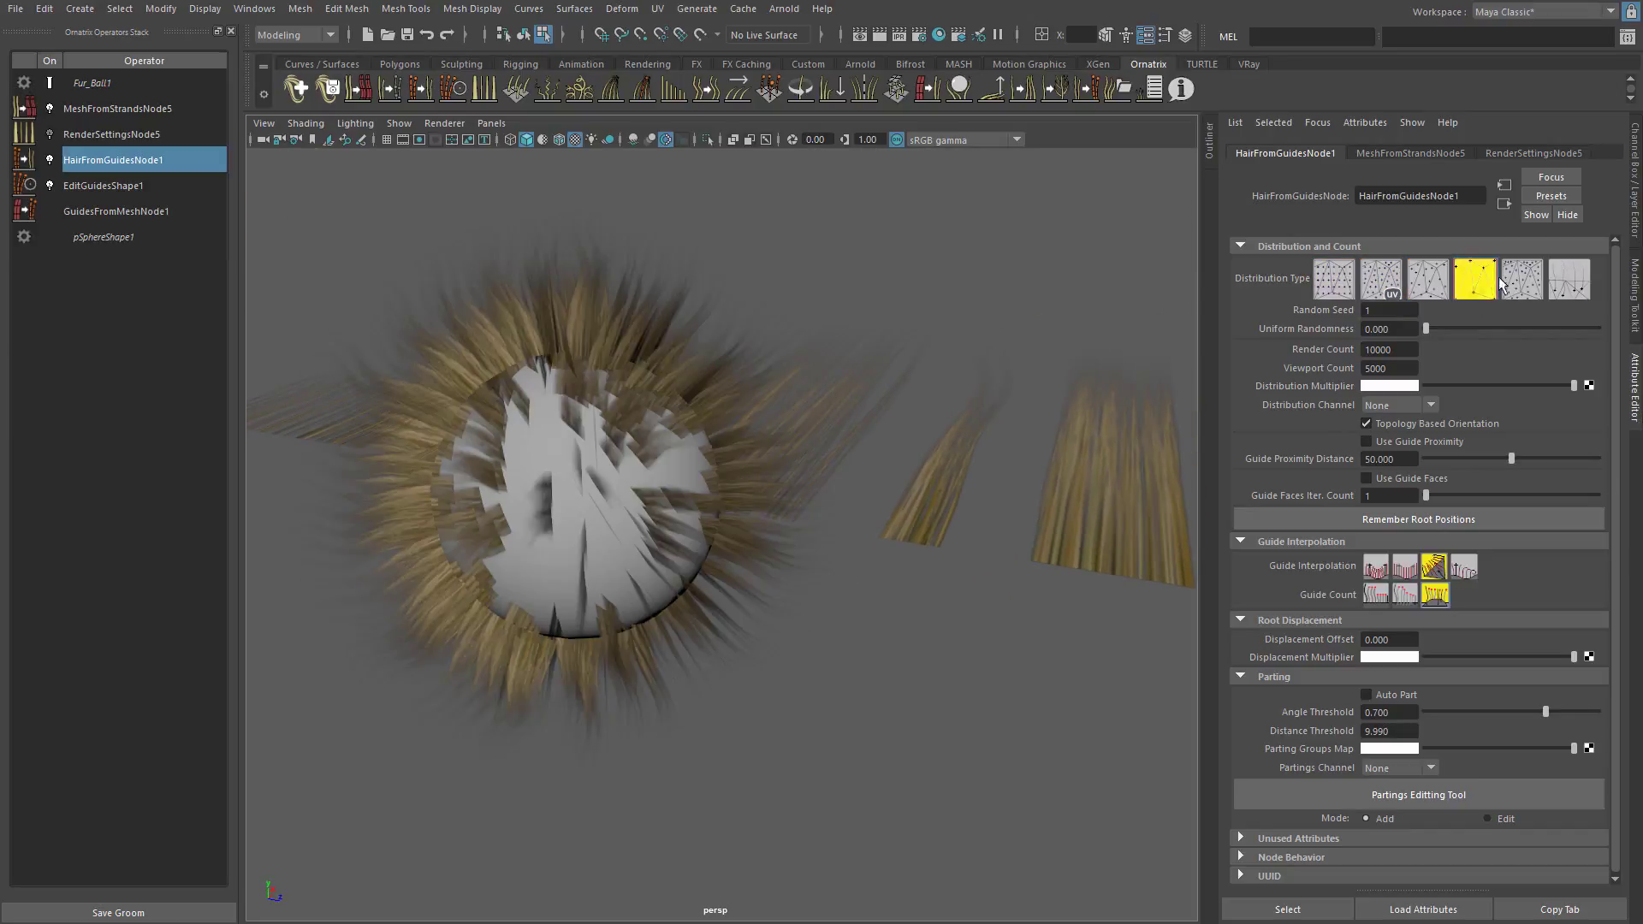
click(1520, 282)
click(1563, 284)
click(1428, 279)
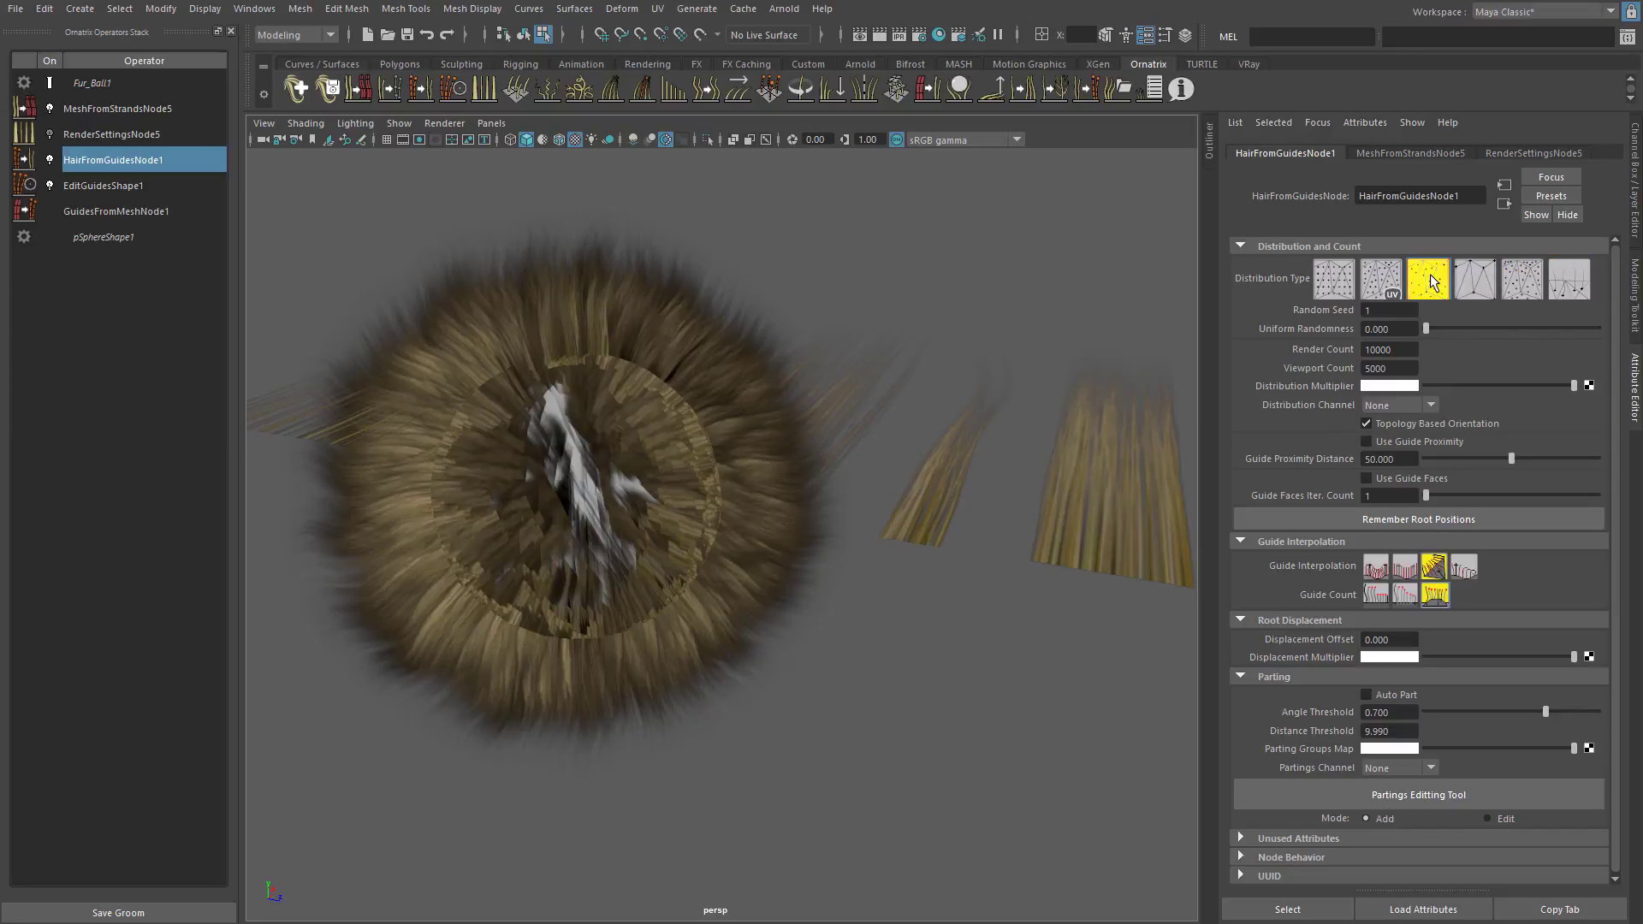
Set the viewport hair count of HairFromGuidesNode1 to 10
click(1361, 368)
text(10)
key(Return)
alt+drag(917, 385, 752, 370)
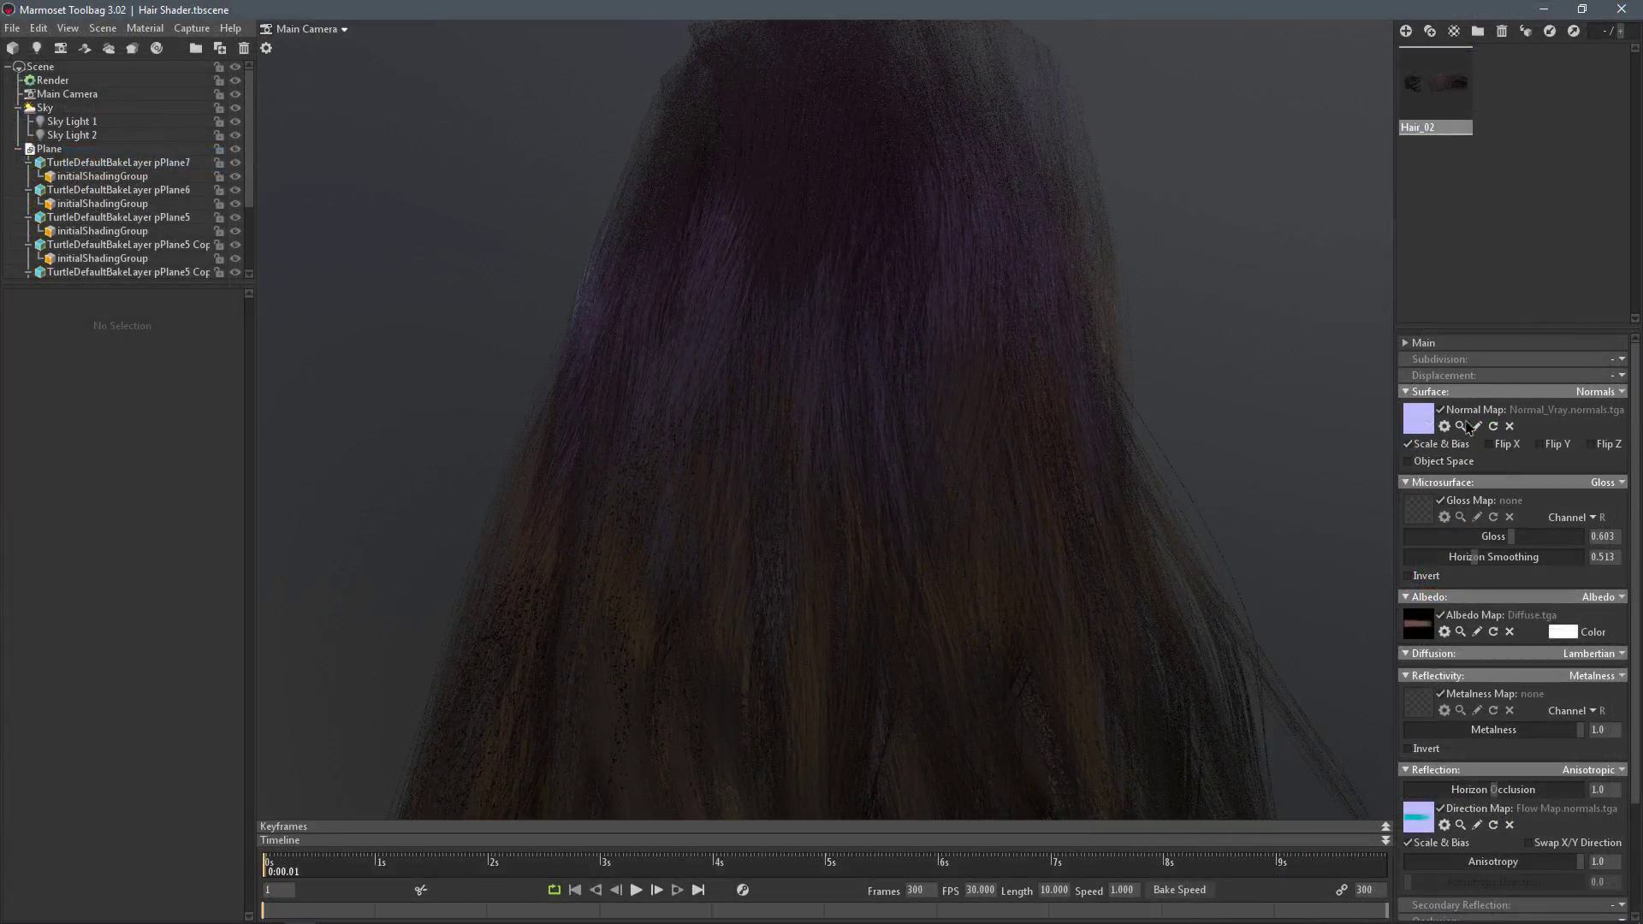
In Marmoset Toolbag, turn off the Hair_02 material's normal map and set its subdivision to PN Triangles
click(1465, 415)
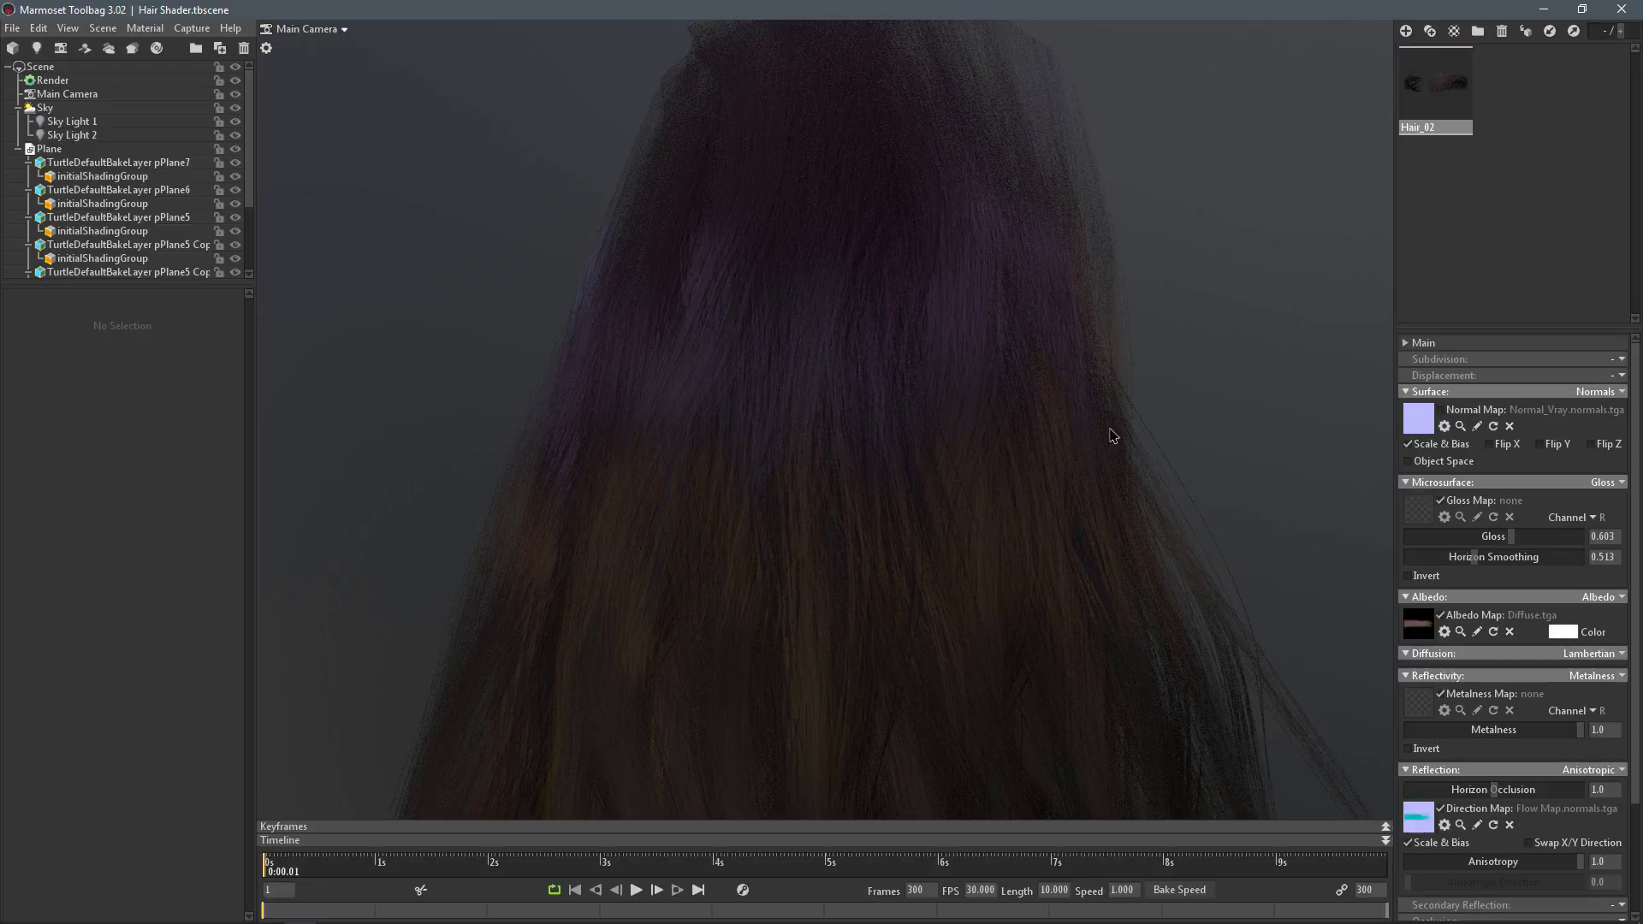
drag(1112, 436, 851, 132)
click(1609, 359)
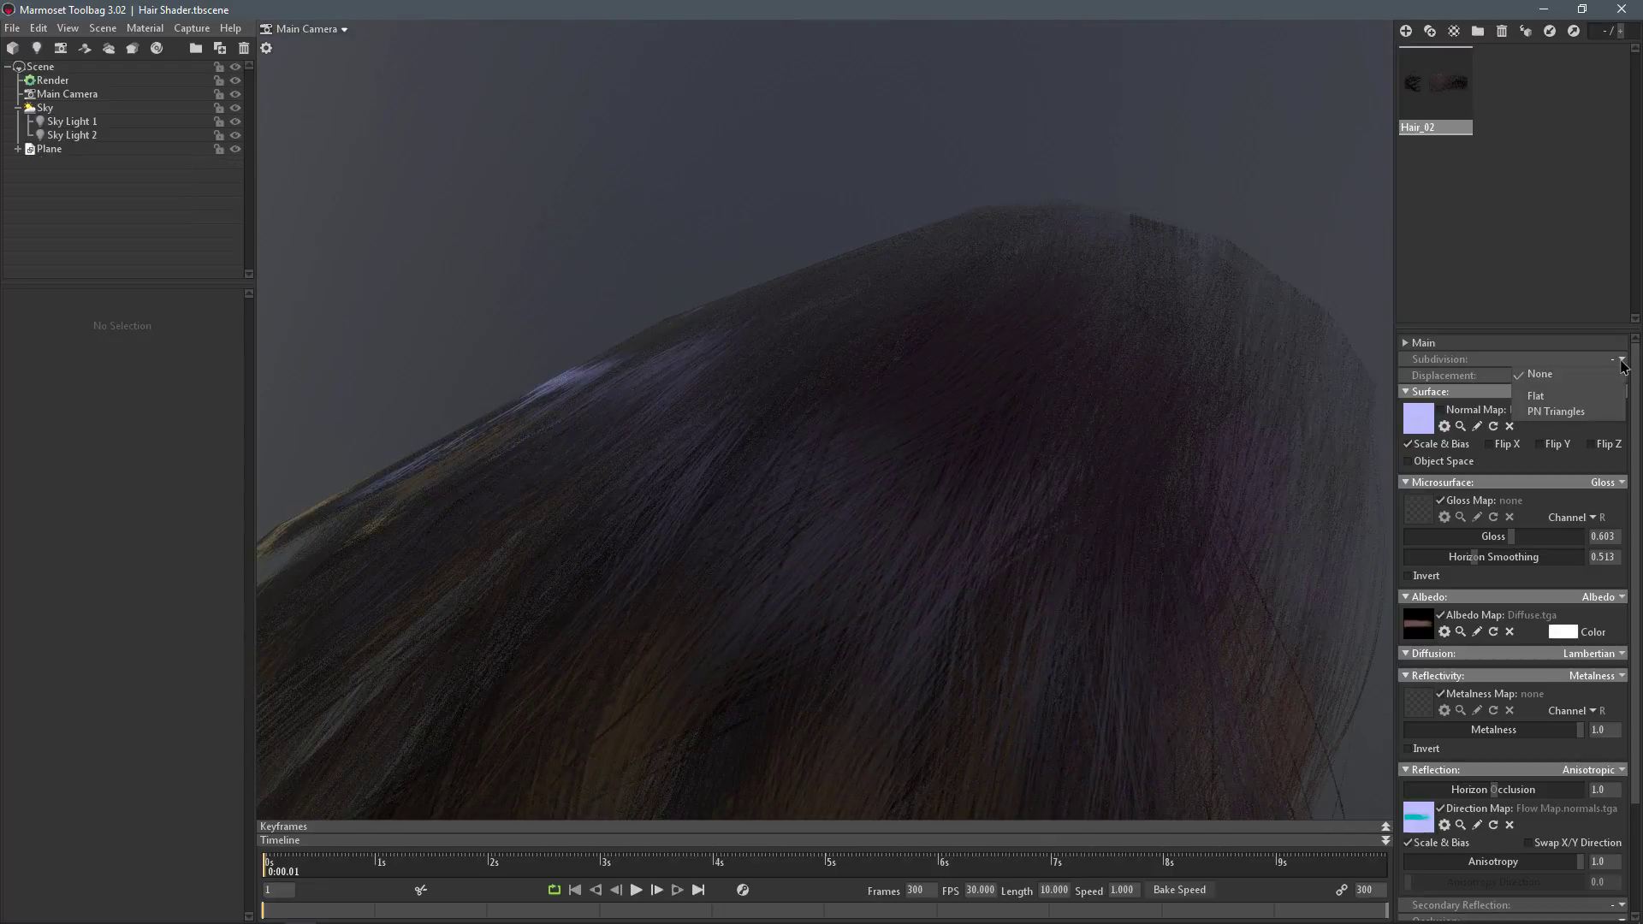
click(1559, 416)
drag(1126, 390, 990, 282)
Toggle the Hair_02 albedo map off and on to compare the hair with and without the diffuse texture
click(1404, 439)
click(1405, 454)
click(1440, 490)
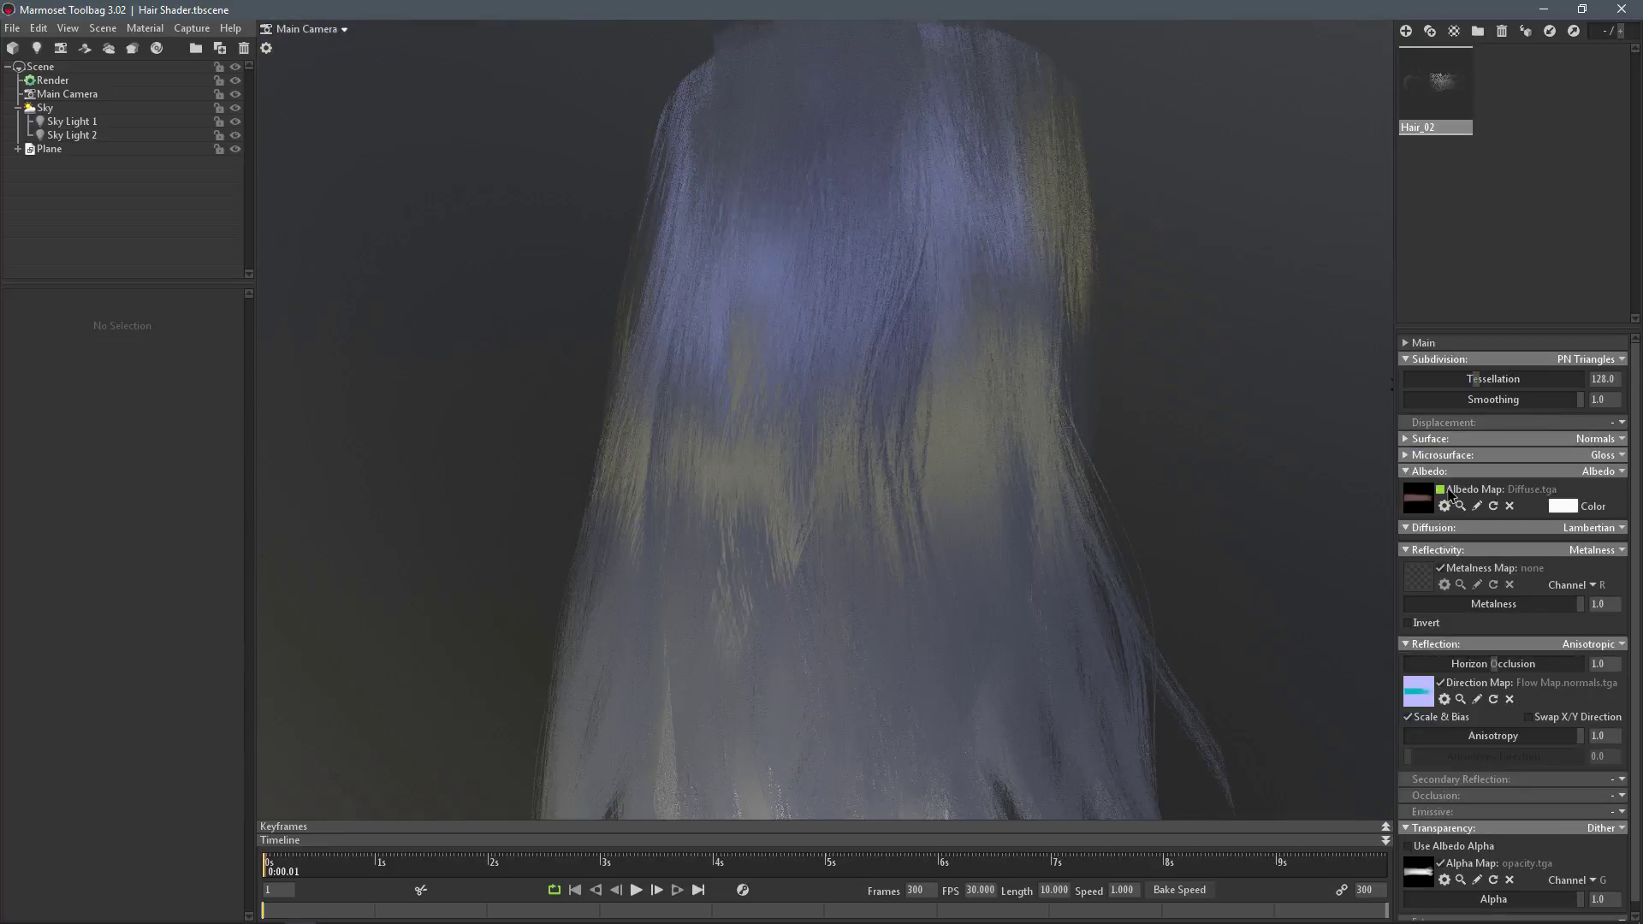
click(1441, 489)
click(1441, 490)
click(1441, 489)
Lower the metalness in the Hair_02 material's reflectivity settings
click(1404, 528)
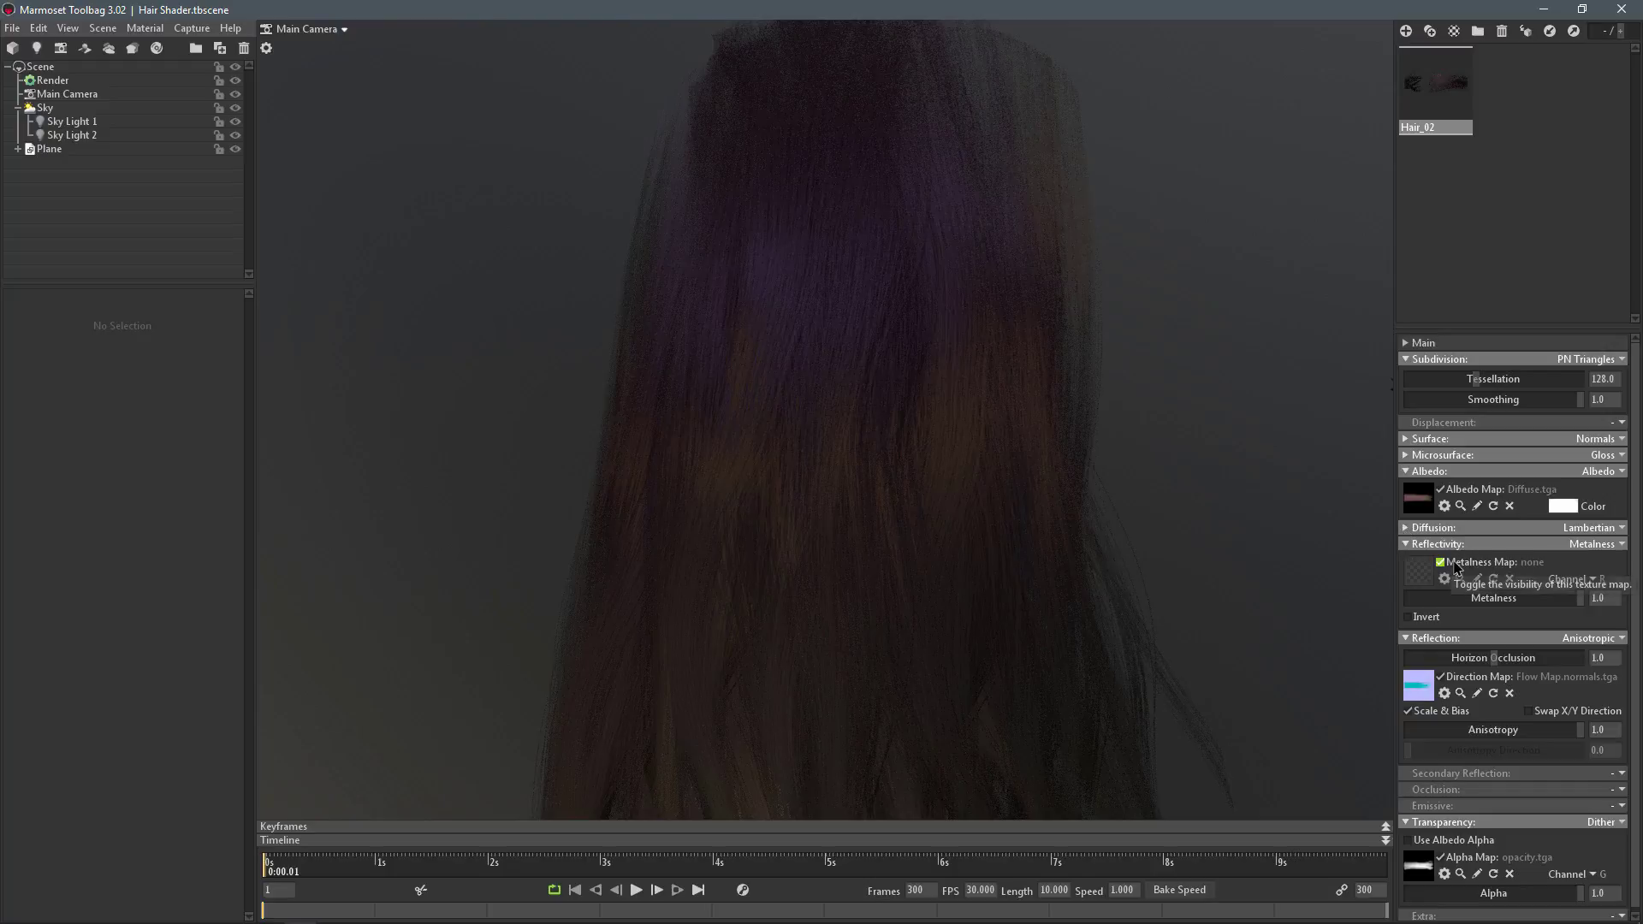
drag(1581, 599, 1512, 597)
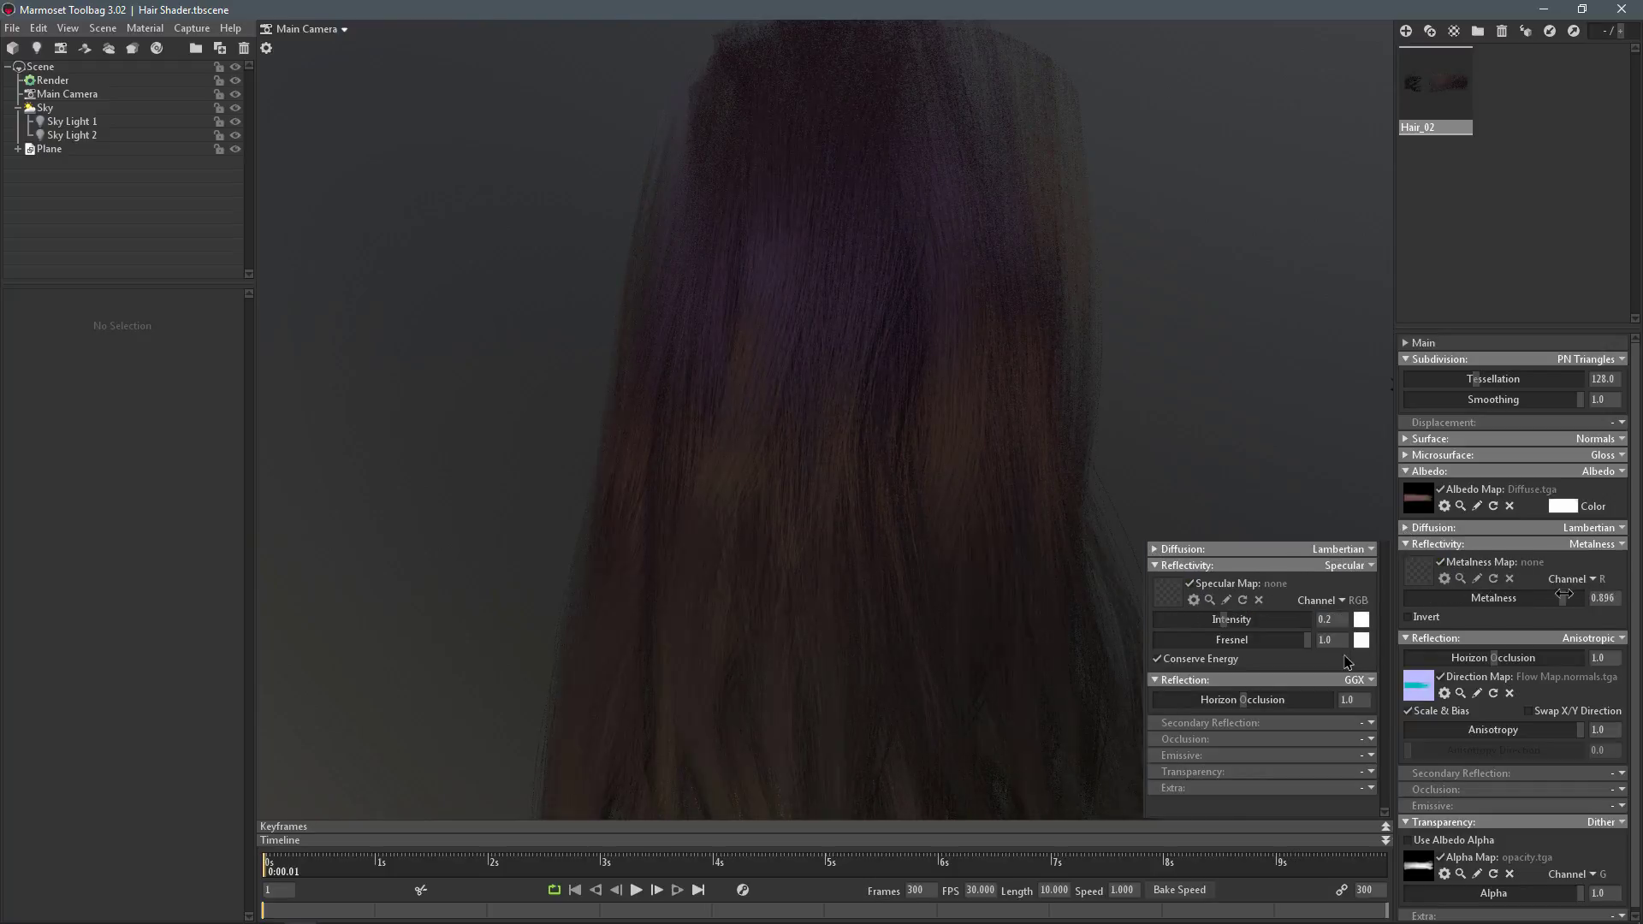
click(1465, 544)
Change the reflection model of the material using GGX to Anisotropic and bring its anisotropy settings into view
click(1370, 680)
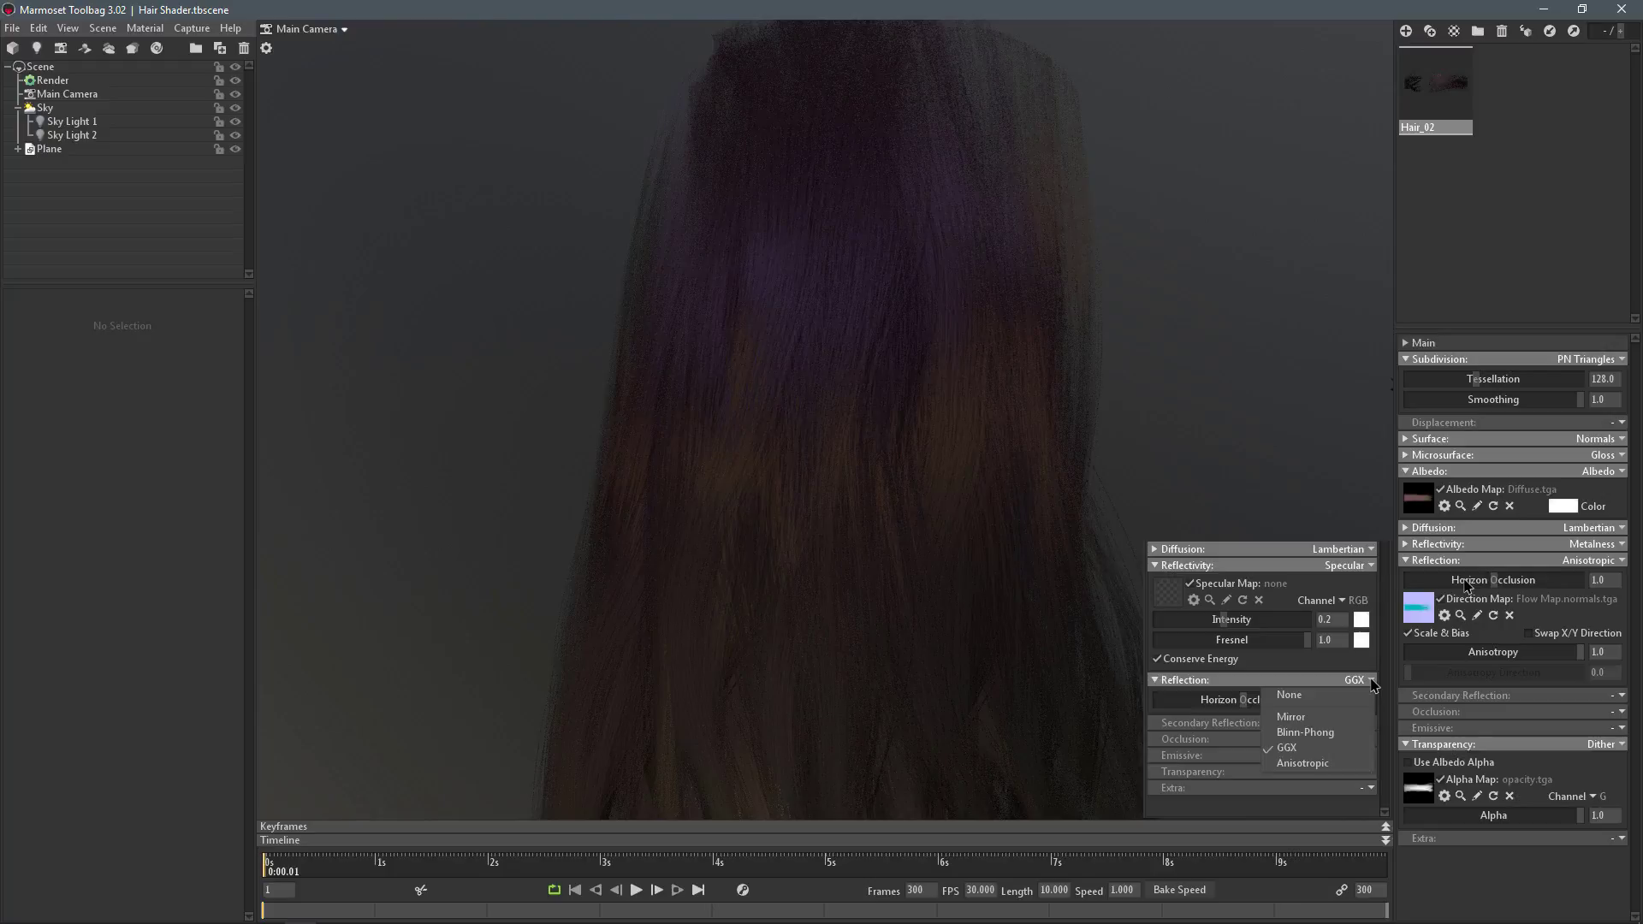
click(1301, 763)
scroll(1289, 724, down, 2)
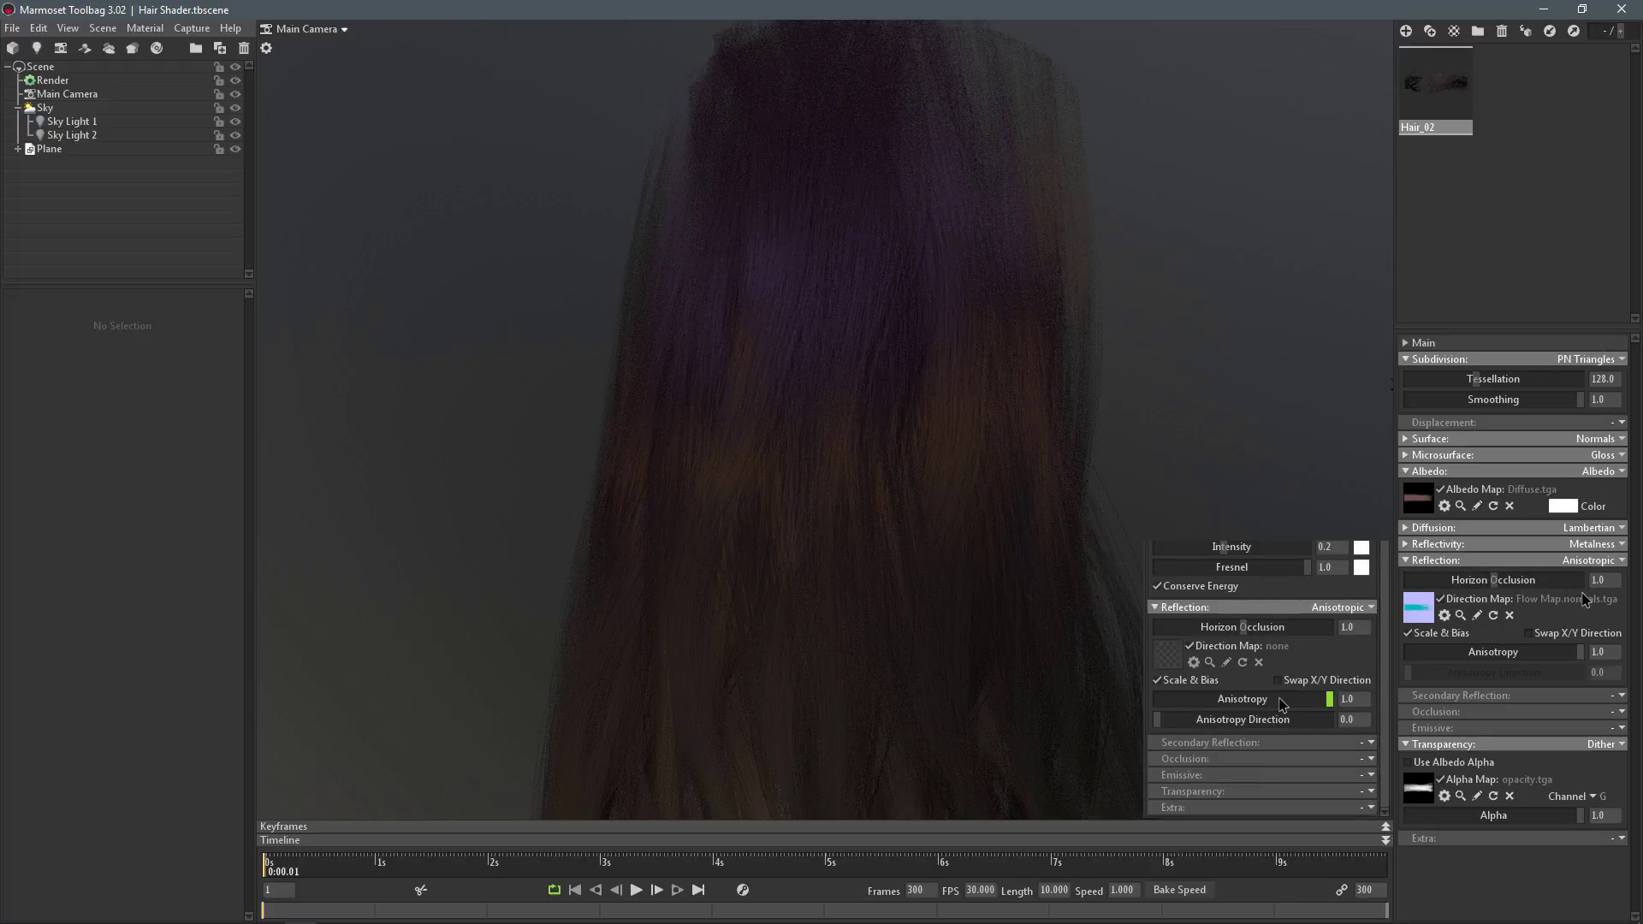
Switch the Hair_02 reflection direction map off and back on to compare its effect on the hair highlights
click(1443, 599)
drag(1075, 359, 1059, 410)
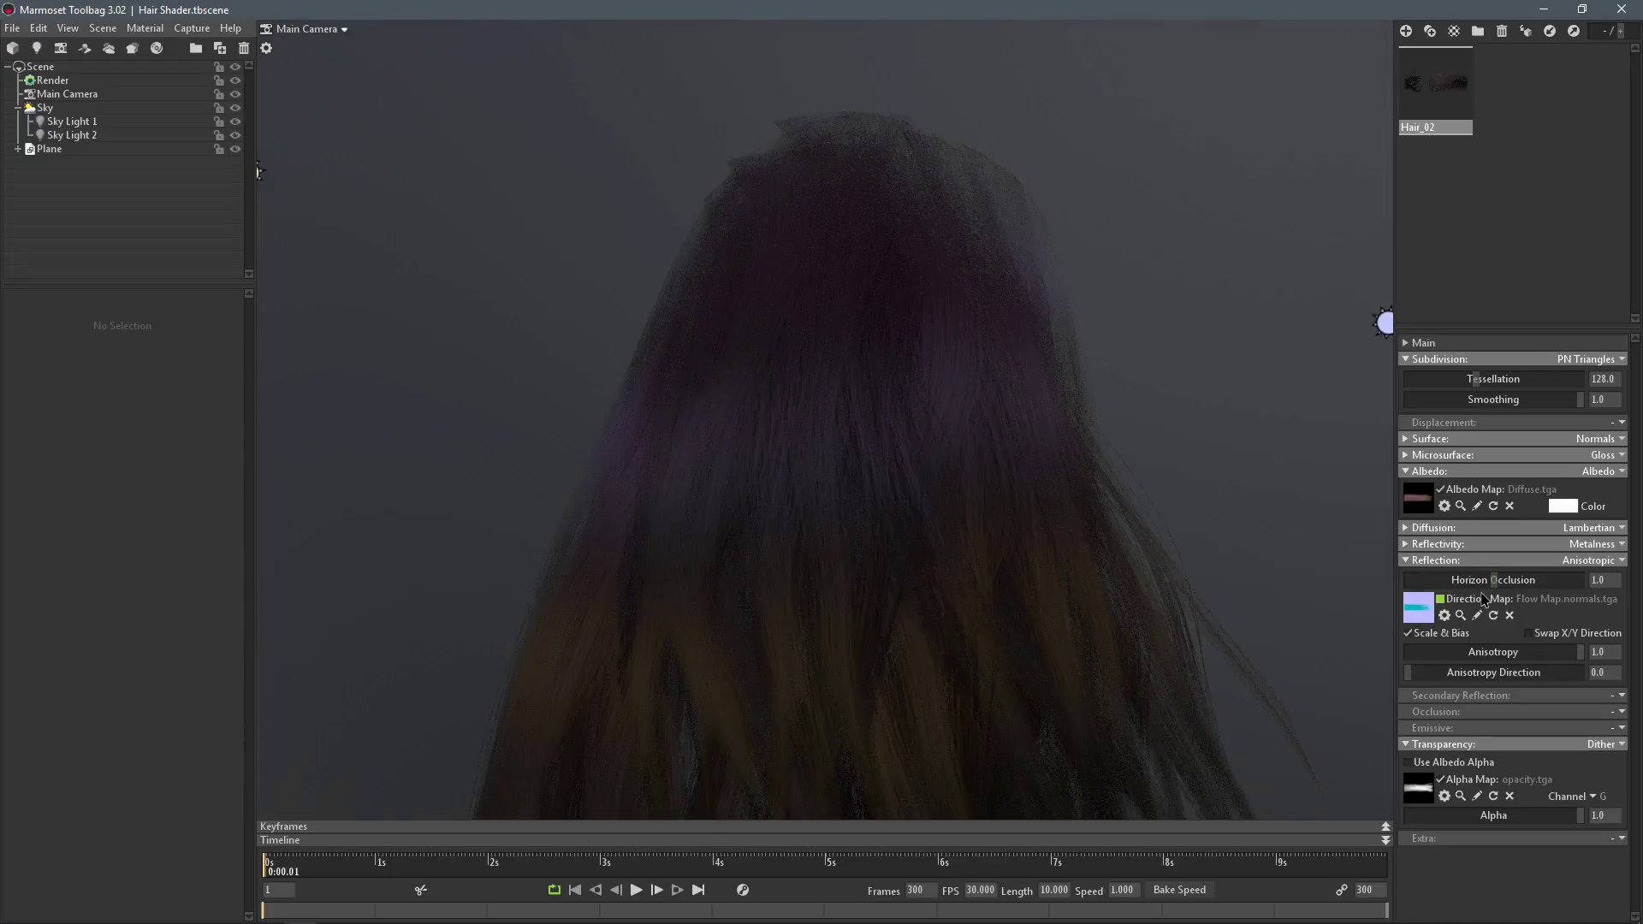
click(1441, 600)
mouse_move(1095, 313)
mouse_down()
mouse_move(1096, 356)
mouse_move(1096, 291)
mouse_up()
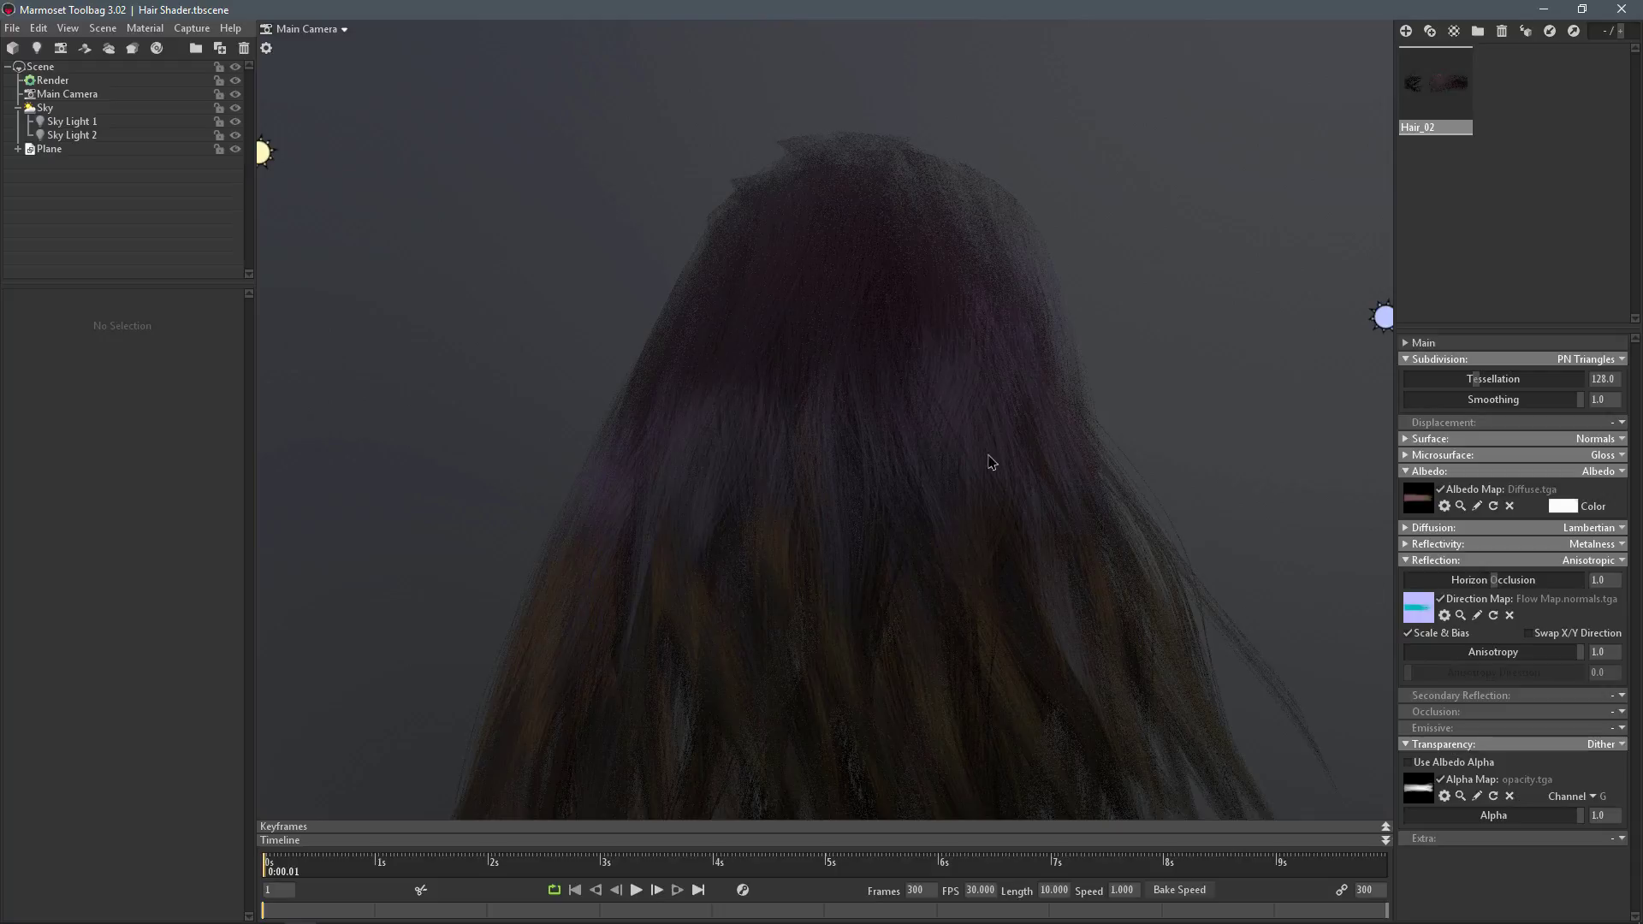
right_drag(990, 462, 957, 403)
drag(957, 403, 898, 418)
Toggle the transparency alpha map of Hair_02 off and on to compare its effect on the hair strands
click(1424, 559)
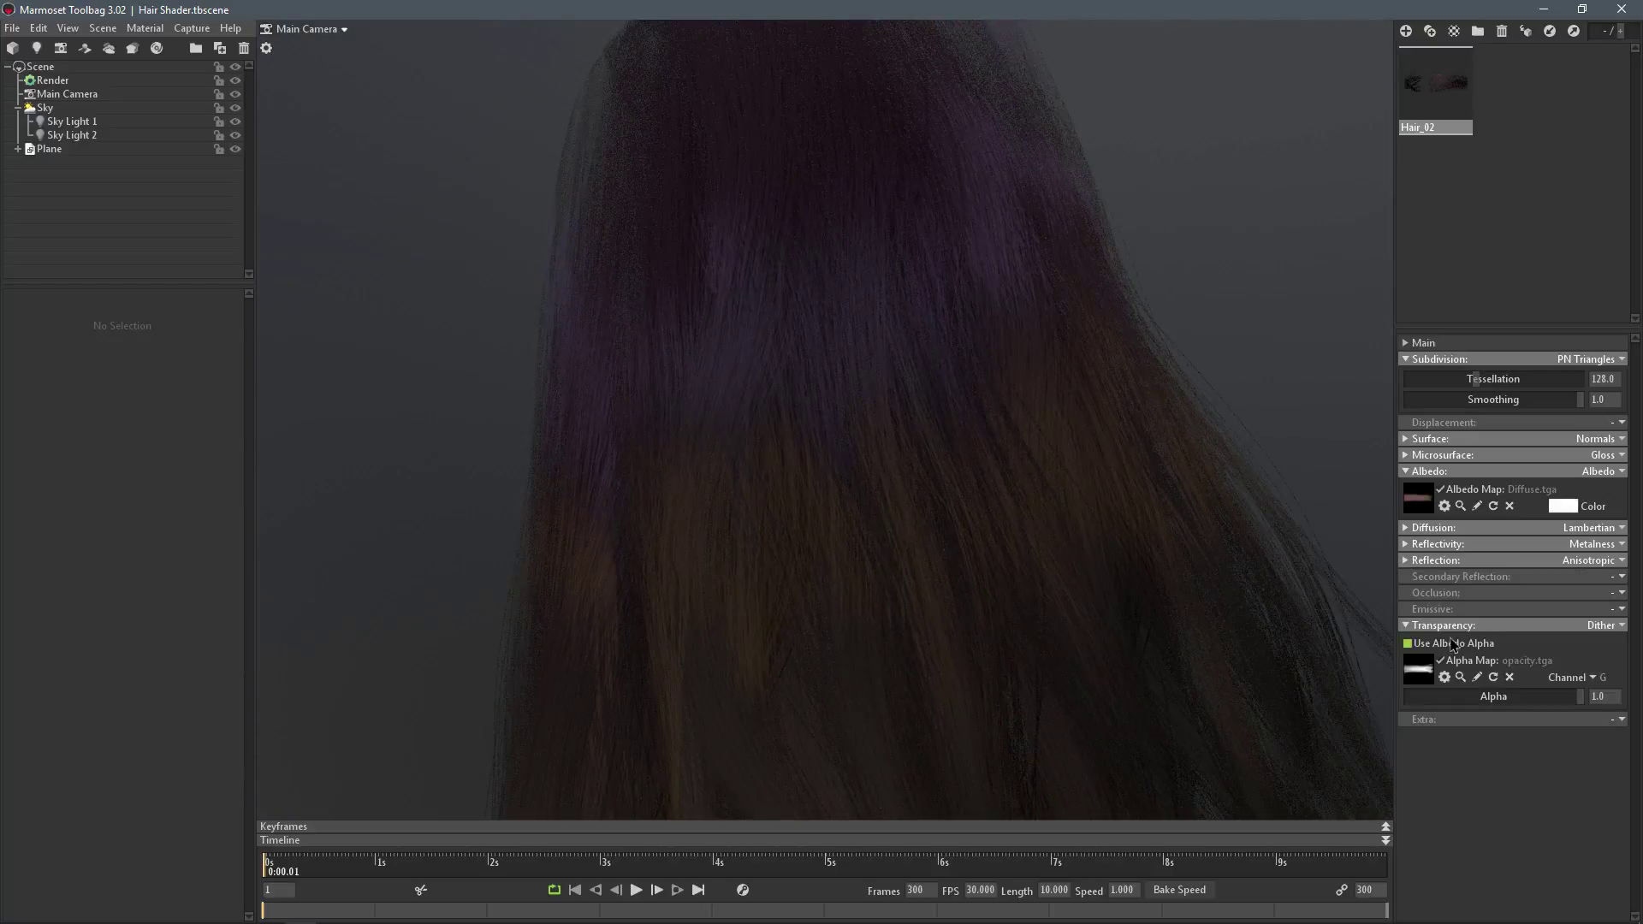
click(1447, 660)
click(1447, 660)
drag(1112, 575, 1115, 504)
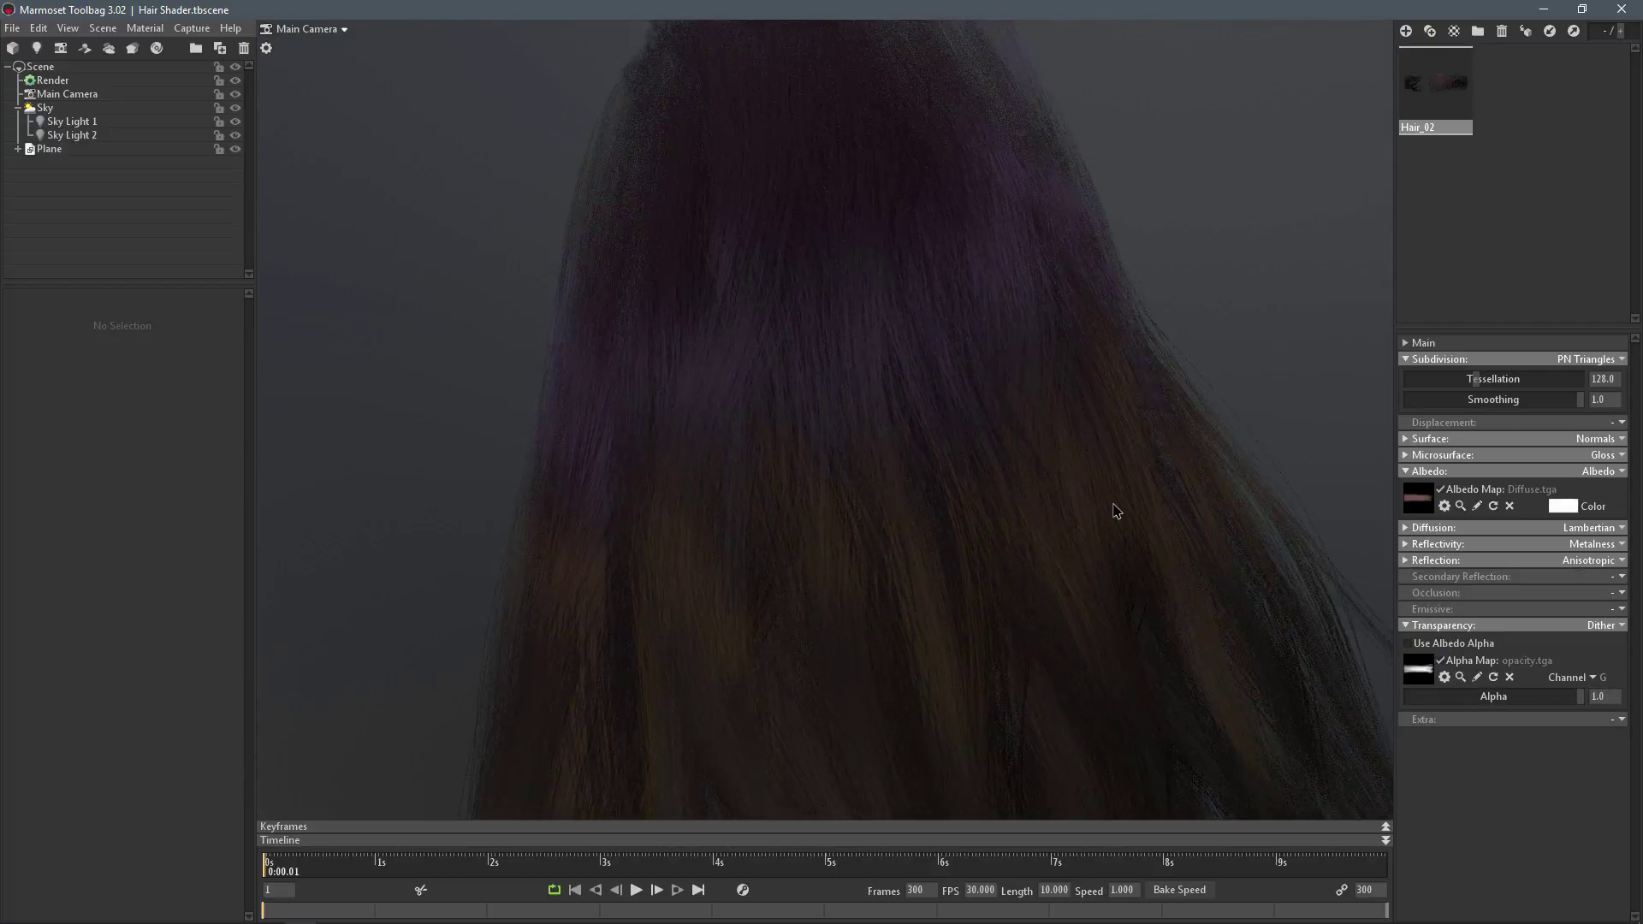
Try the Add transparency mode on the Hair_02 material and return it to Dither
click(1621, 626)
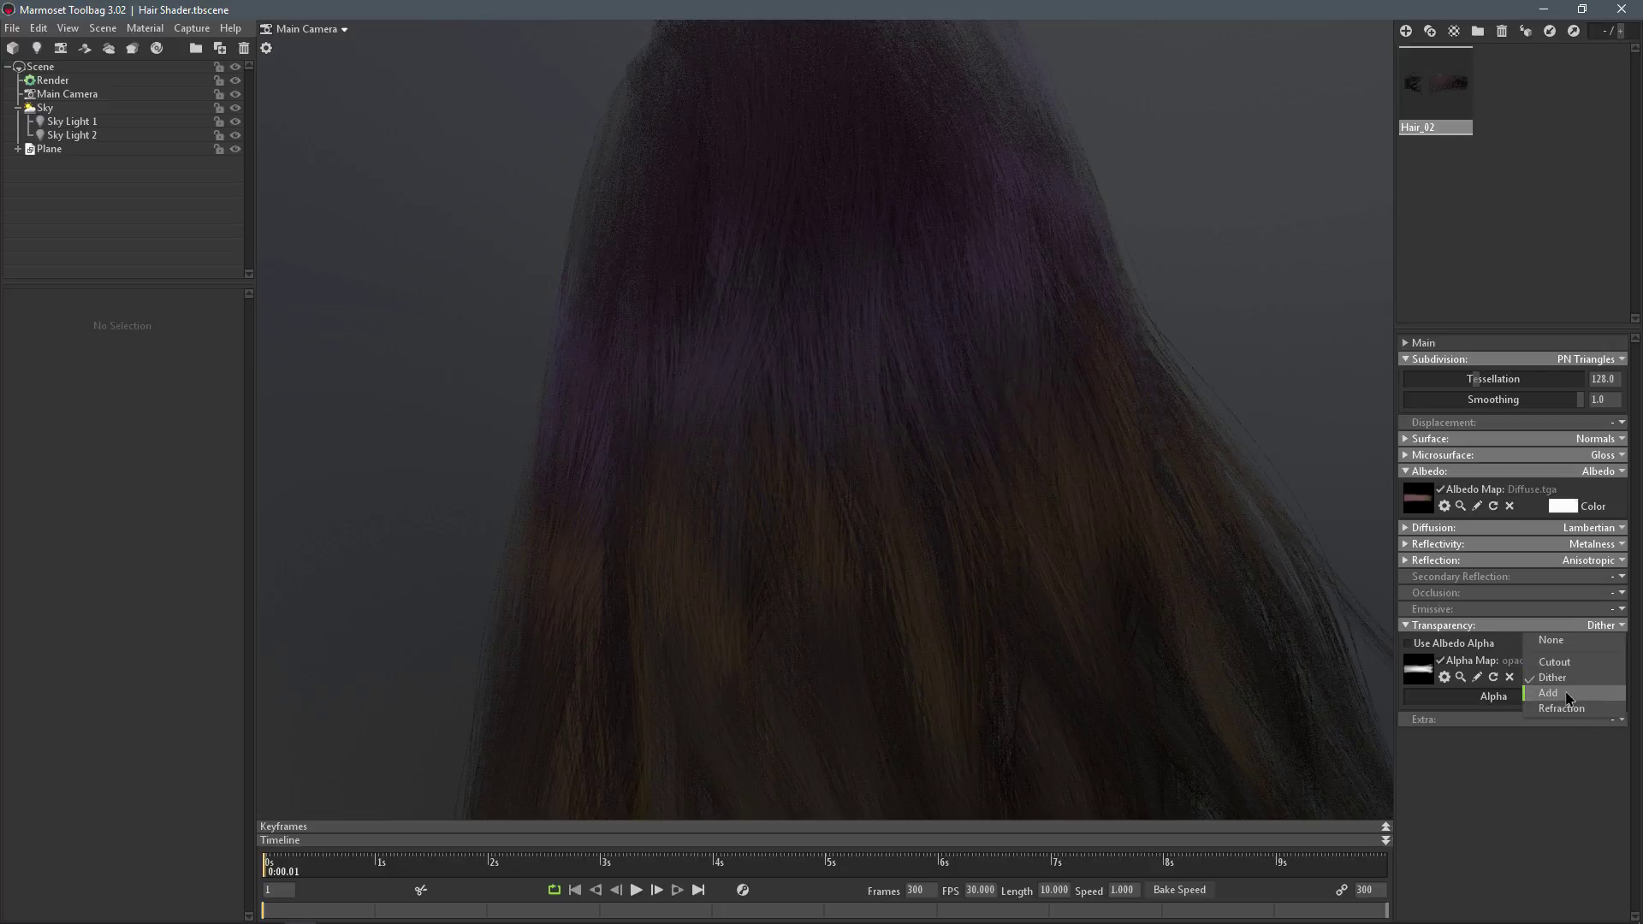
click(1549, 693)
click(1621, 626)
click(1580, 677)
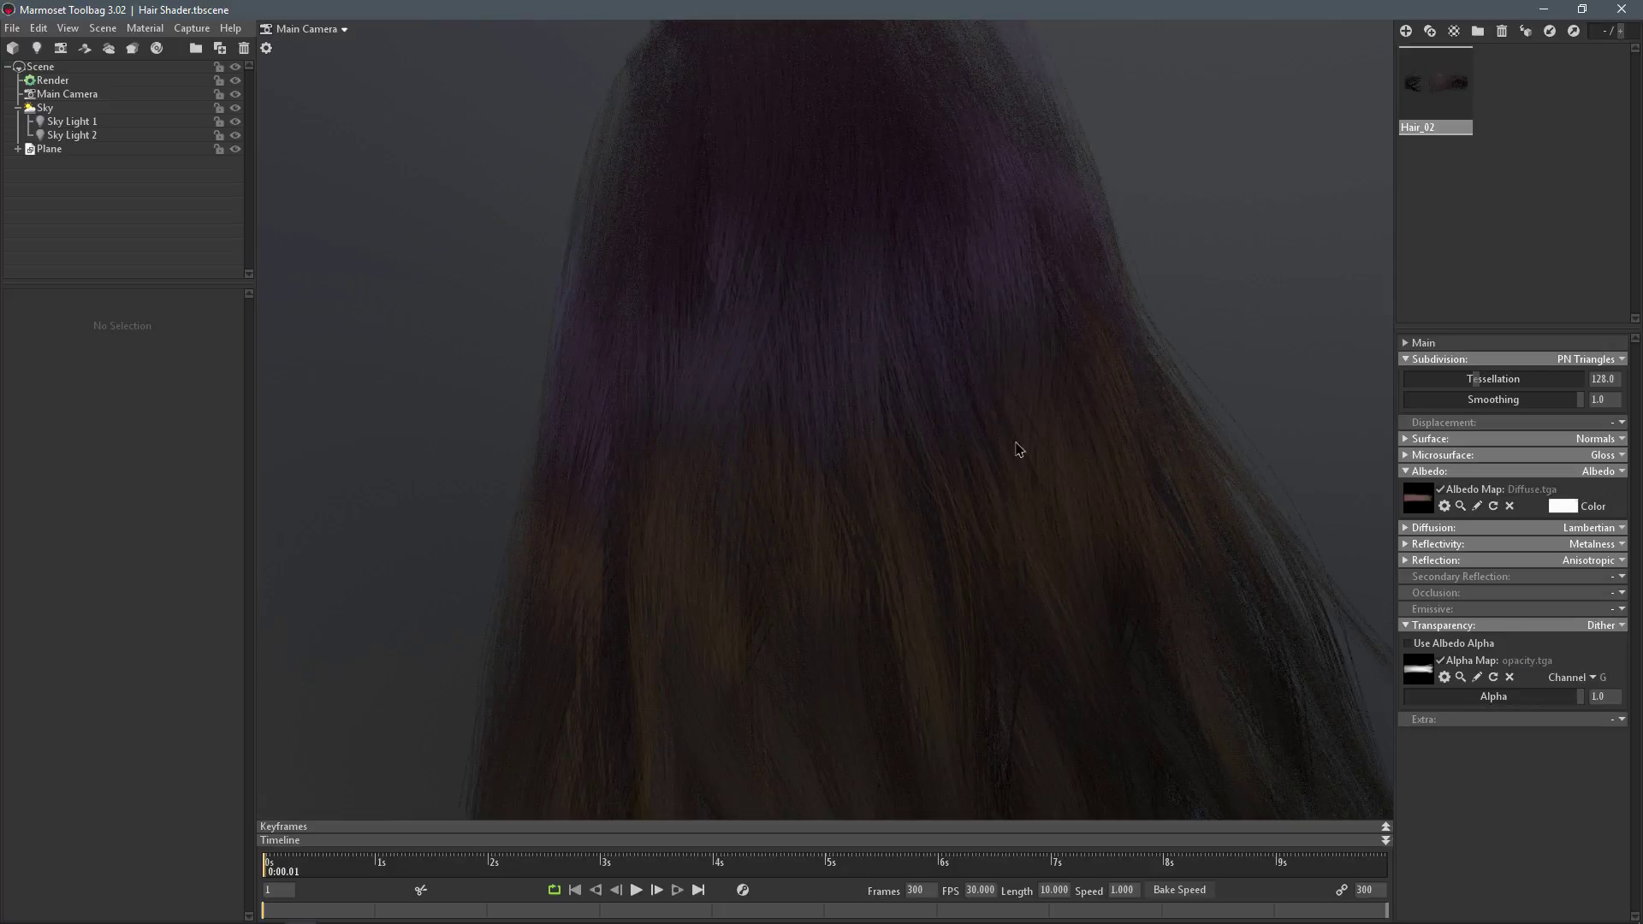
Collapse the albedo, reflection and transparency settings of Hair_02 and examine the shaded hair from another angle
drag(946, 447, 1376, 429)
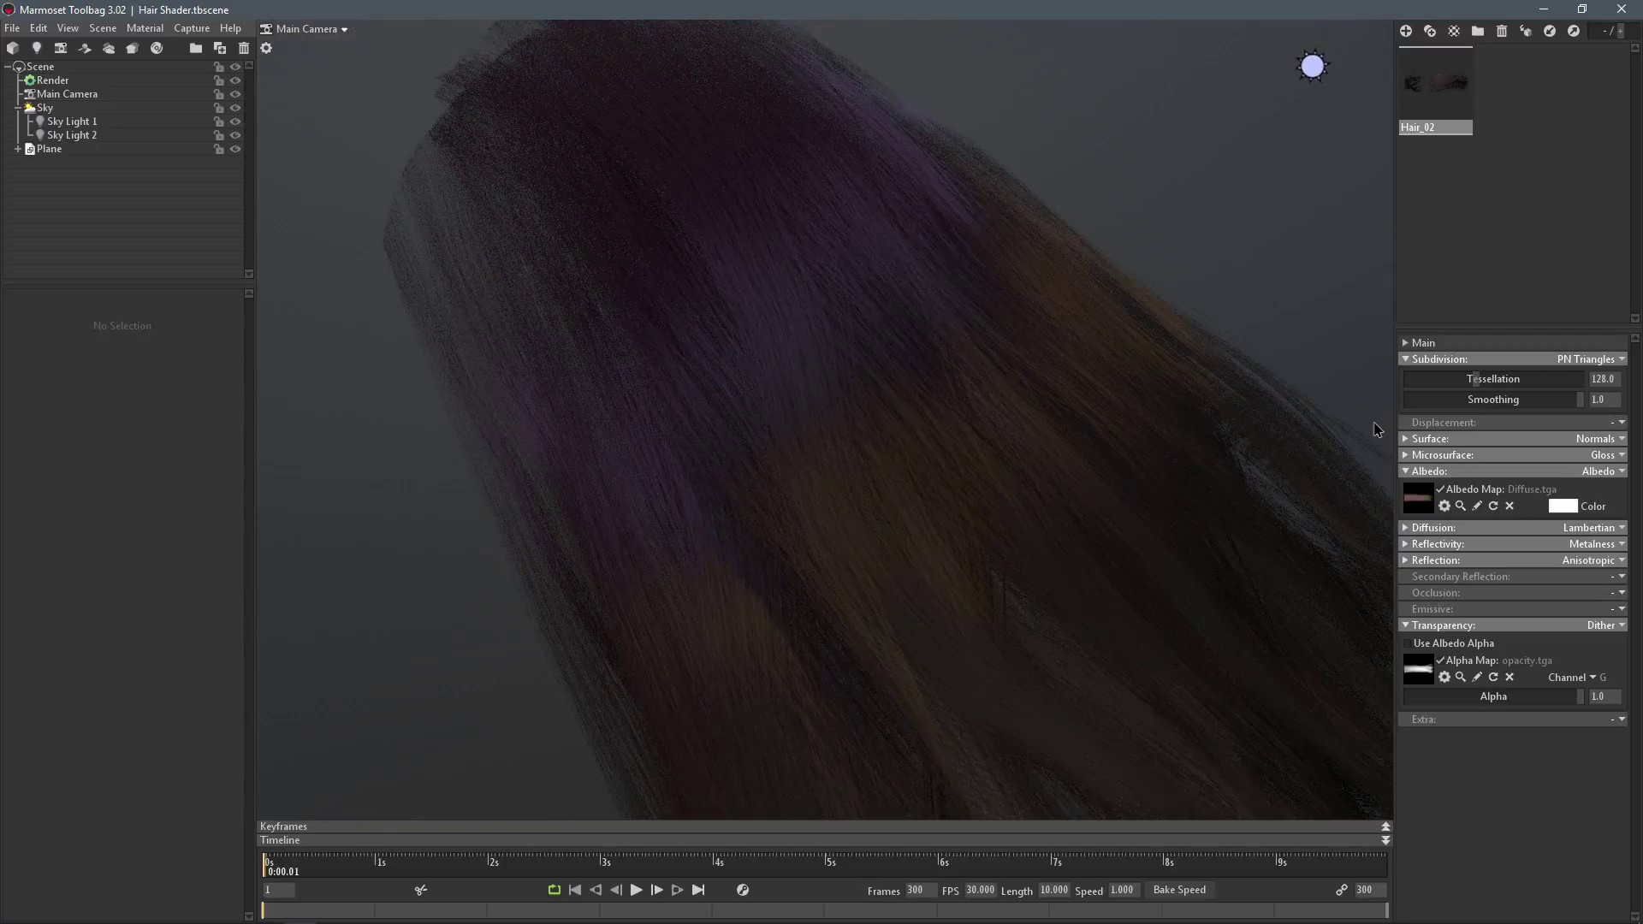
click(1408, 471)
click(1405, 521)
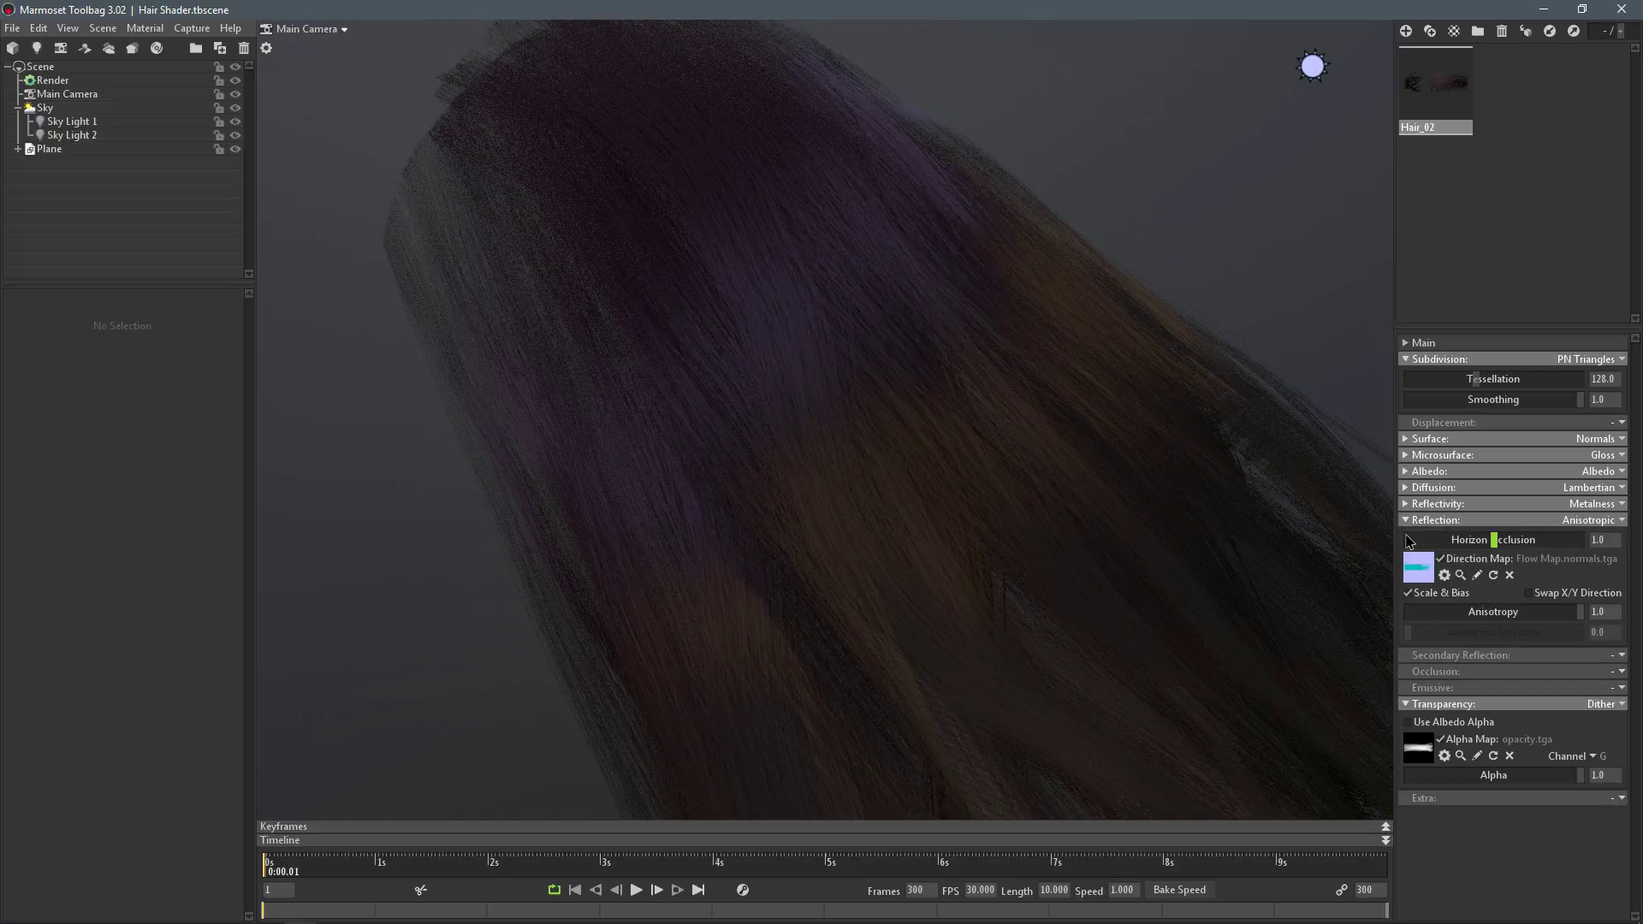
click(1406, 522)
click(1408, 586)
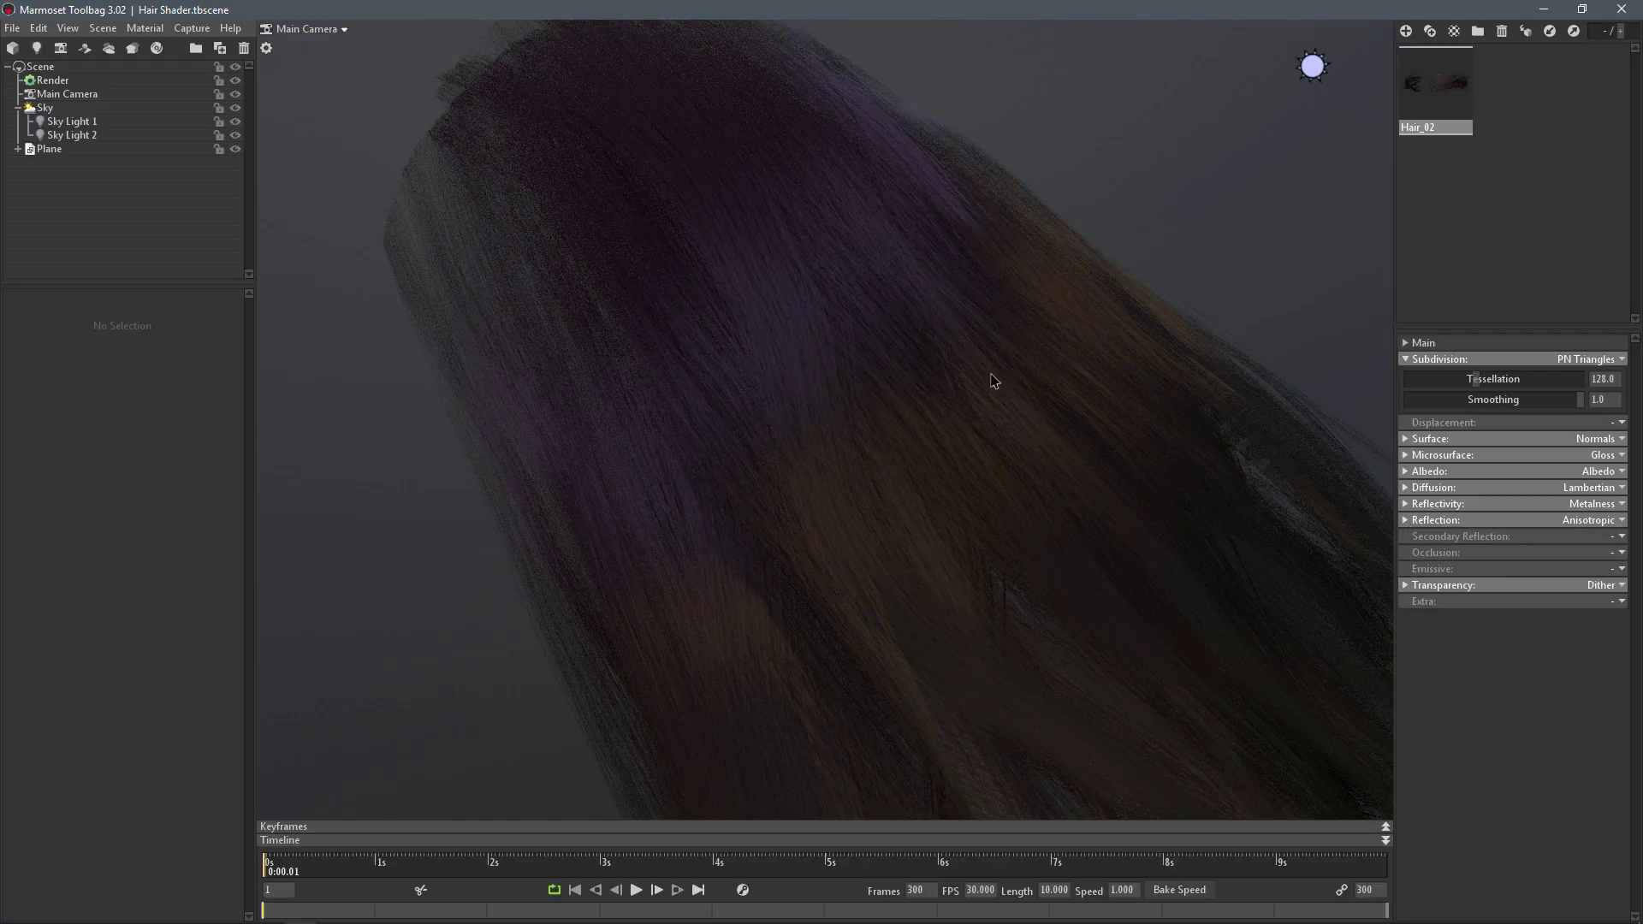
mouse_move(993, 381)
mouse_down()
mouse_move(902, 337)
mouse_move(964, 290)
mouse_move(891, 362)
mouse_move(721, 318)
mouse_move(744, 356)
mouse_move(829, 304)
mouse_move(924, 282)
mouse_move(923, 375)
mouse_move(909, 362)
mouse_move(950, 392)
mouse_move(993, 375)
mouse_up()
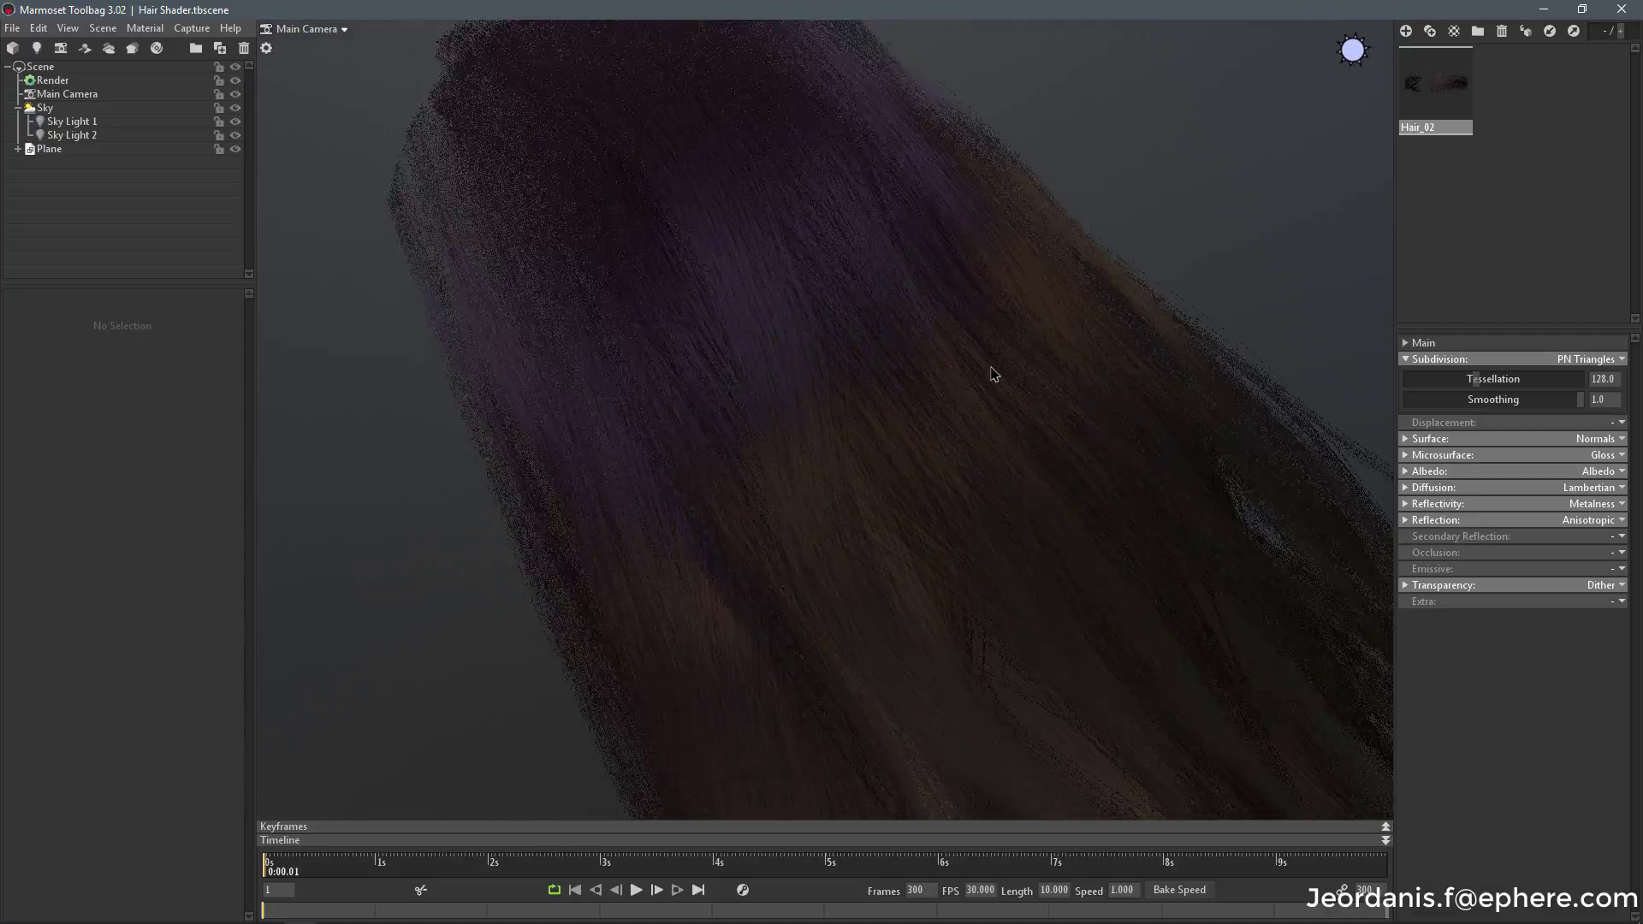